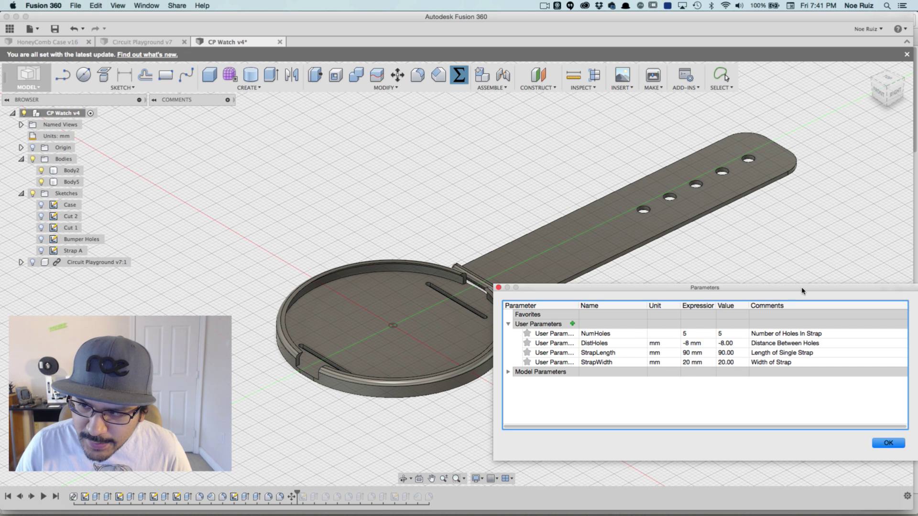
Shrink and reposition the Parameters window, keeping the watch case and strap in clear view beside it
left_click_drag(803, 291, 415, 174)
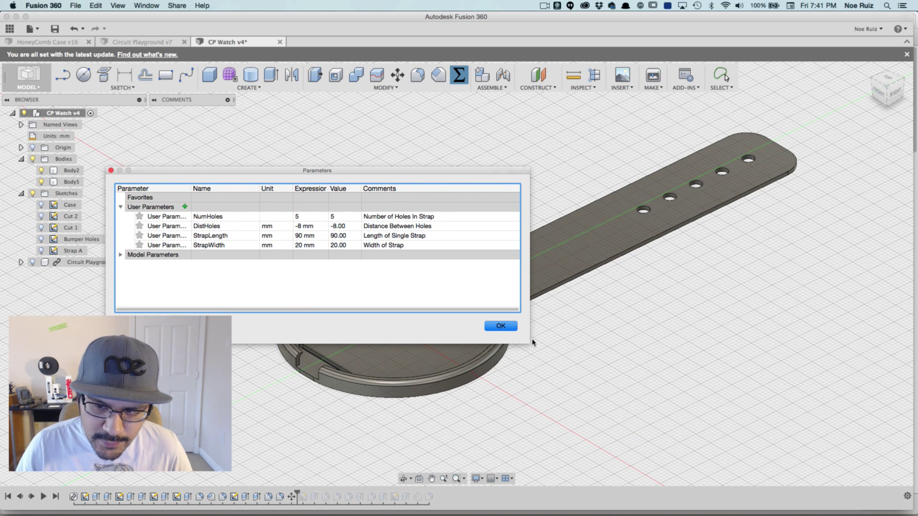
left_click_drag(529, 343, 462, 368)
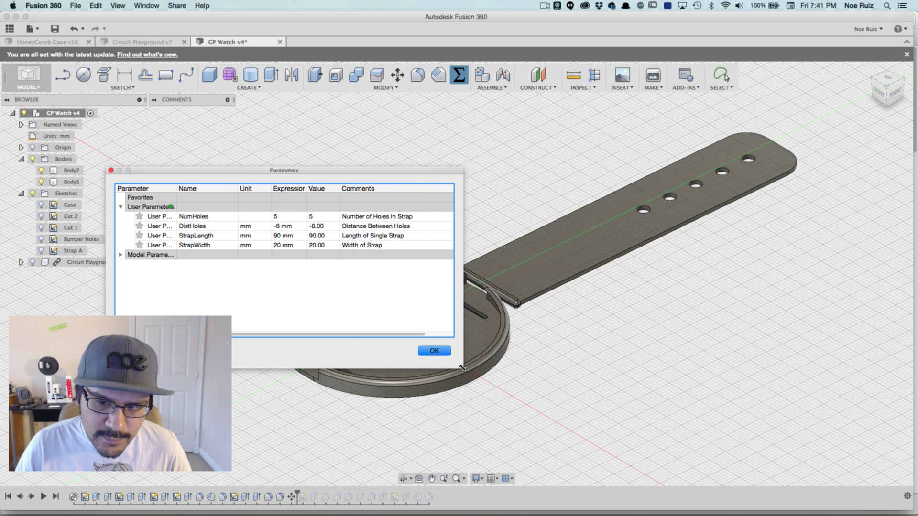
left_click_drag(406, 171, 353, 190)
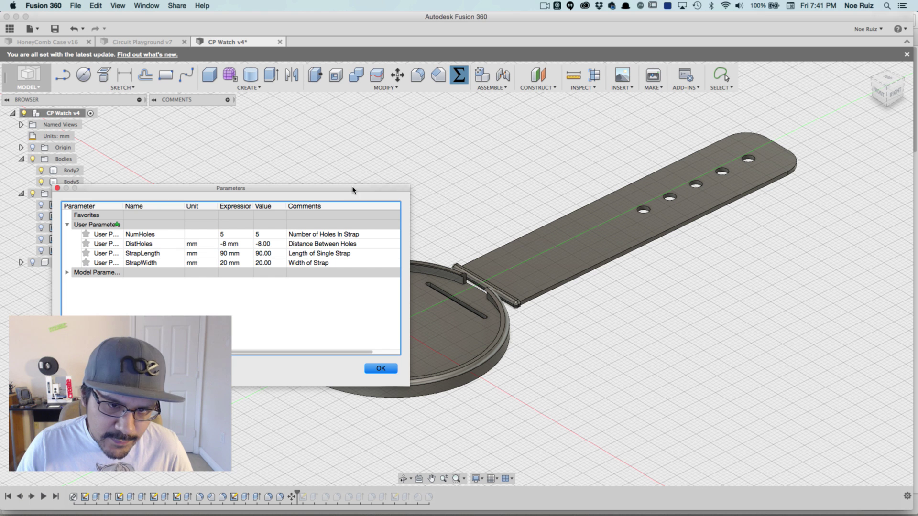
middle_click_drag(520, 170, 612, 170, "shift")
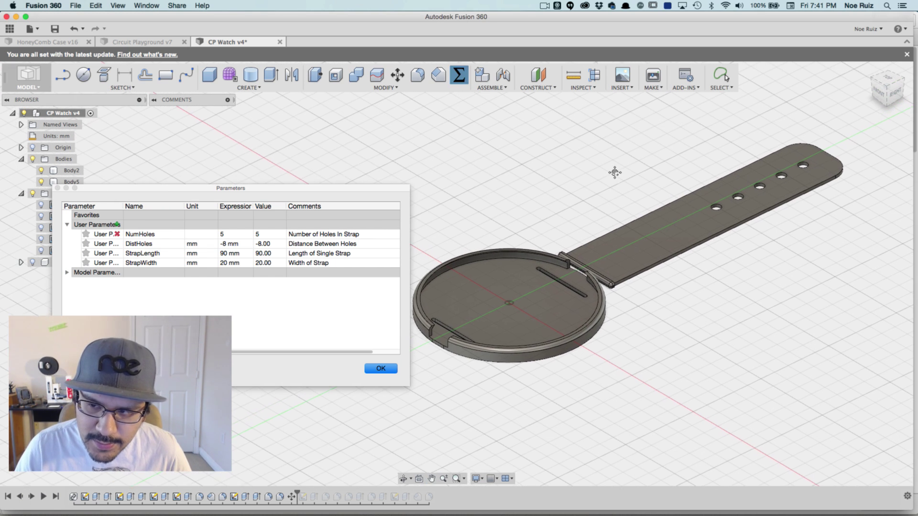
mouse_move(623, 201)
middle_mouse_down("shift")
mouse_move(613, 191)
mouse_move(627, 168)
mouse_move(608, 198)
middle_mouse_up("shift")
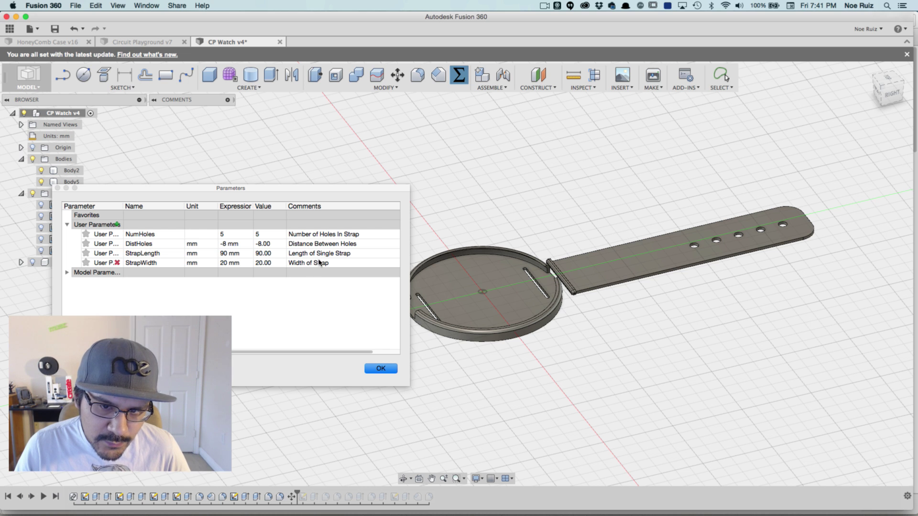
Review the comments describing the user parameters and widen the Expression column of the parameter table
left_click(331, 251)
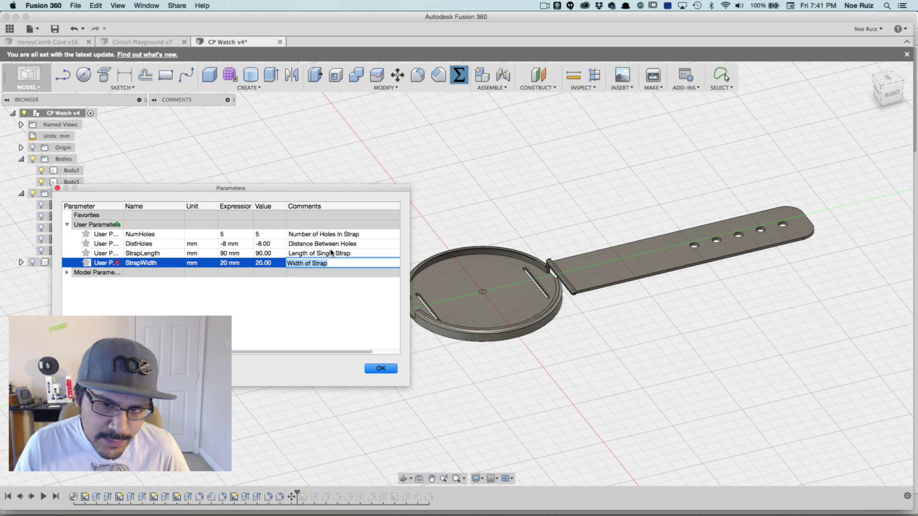
left_click(331, 251)
double_click(317, 244)
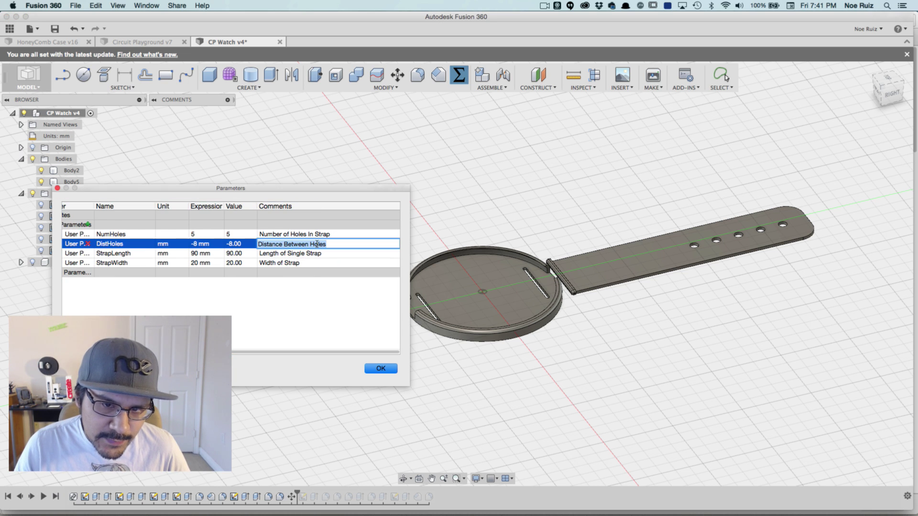
left_click(315, 308)
left_click_drag(319, 355, 277, 353)
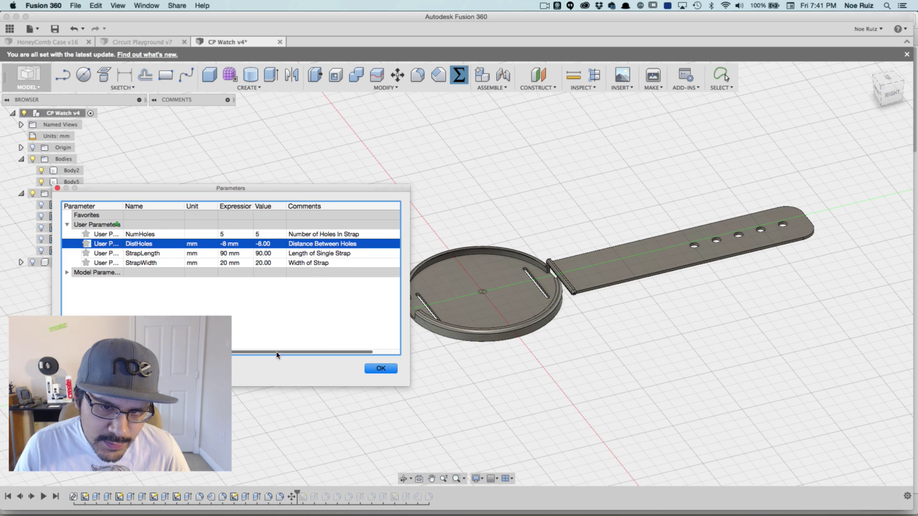
key("Up")
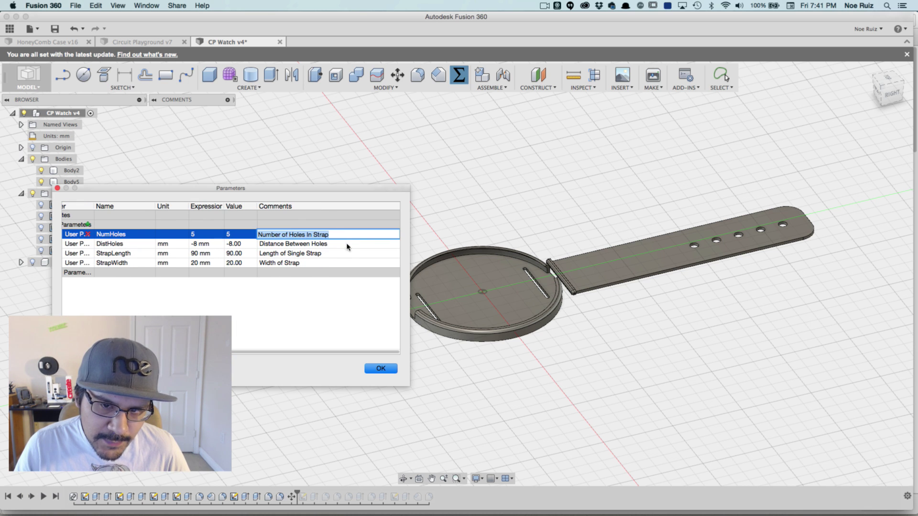
left_click(326, 282)
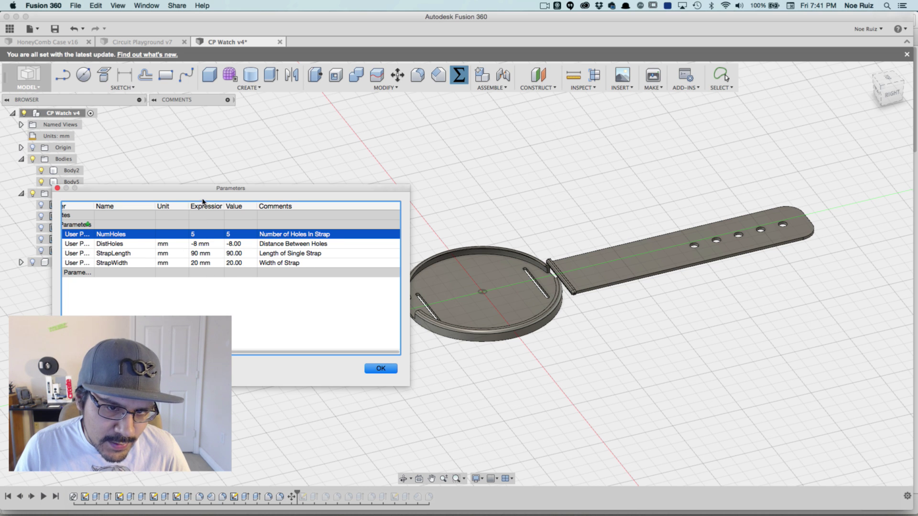
left_click_drag(225, 206, 242, 206)
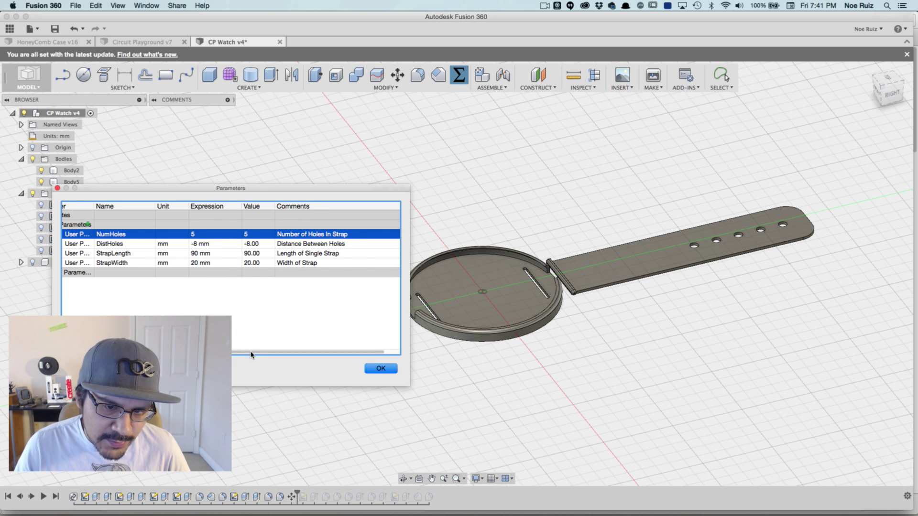
left_click_drag(250, 352, 225, 353)
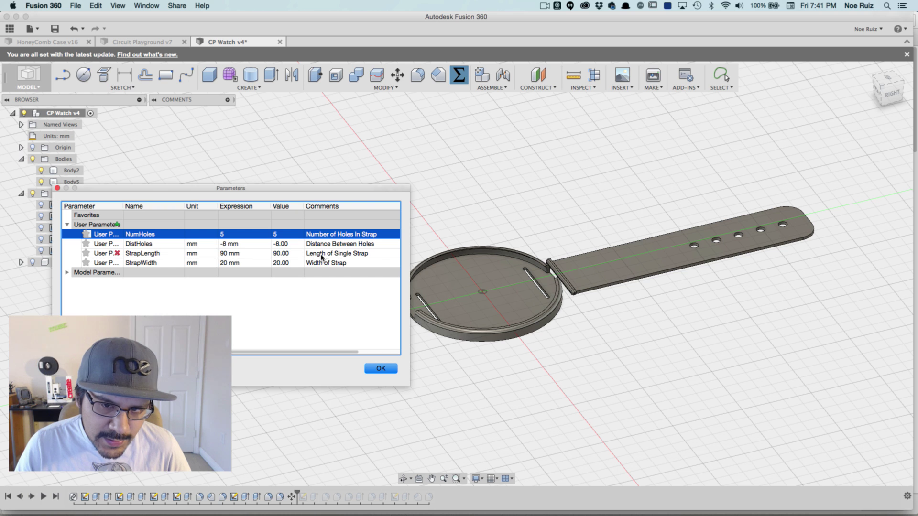
Set the StrapLength parameter to 60 mm and inspect the shortened strap with its holes
double_click(235, 255)
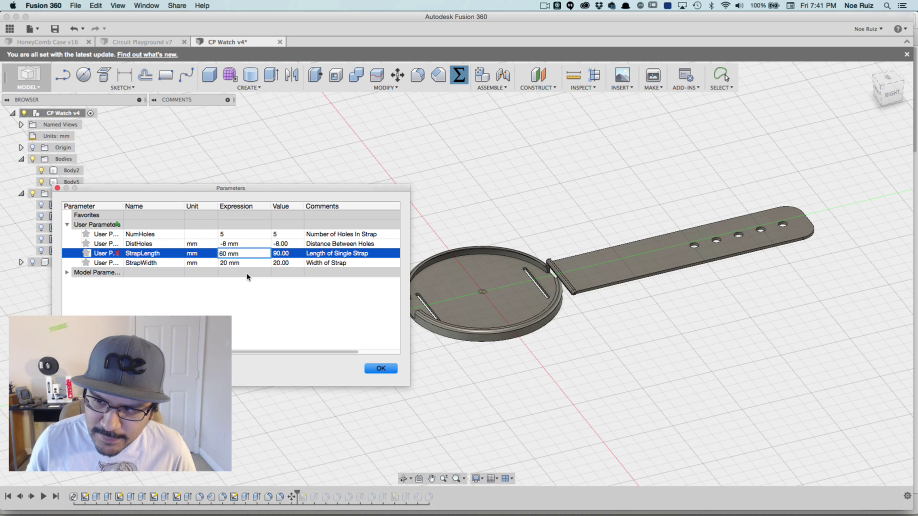
type("60")
key("Return")
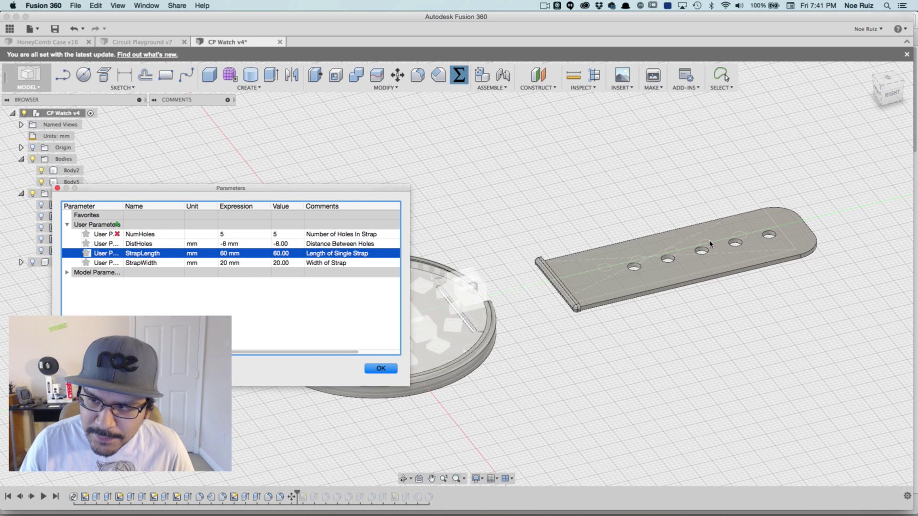
scroll(708, 247, "up", 5)
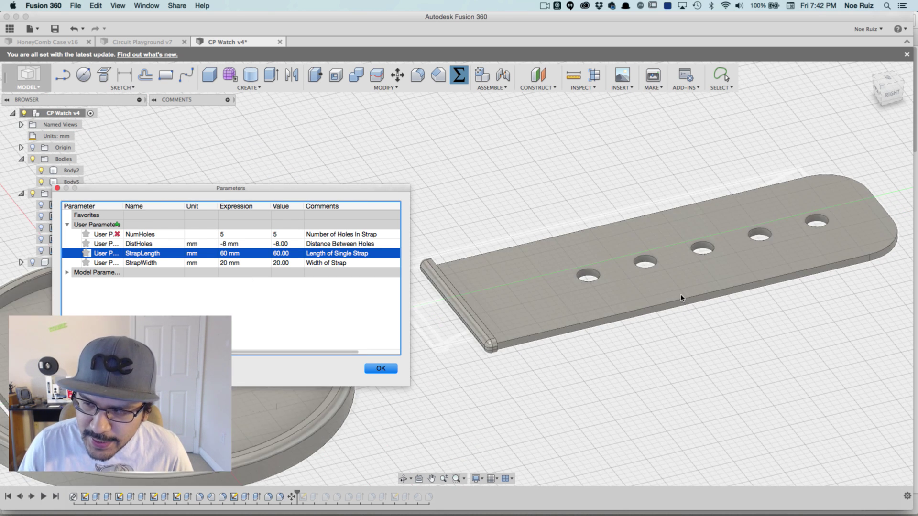
scroll(681, 298, "down", 8)
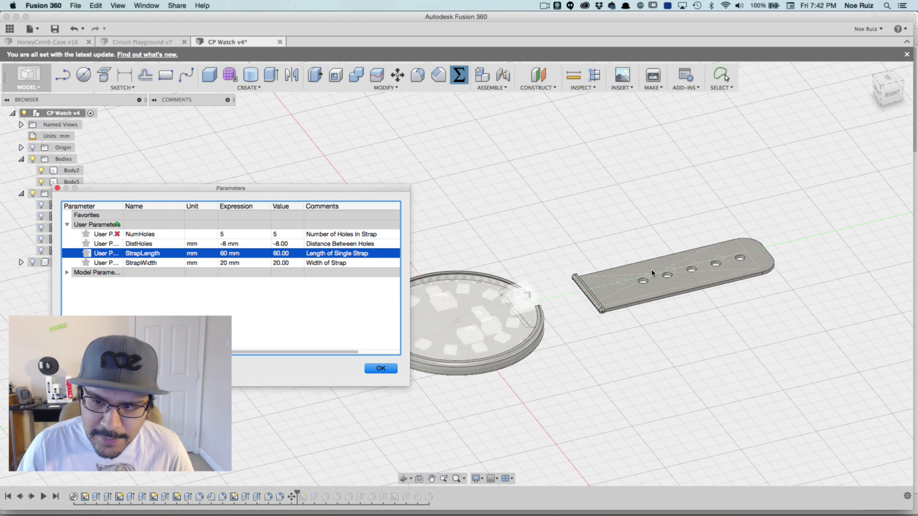
scroll(652, 277, "up", 2)
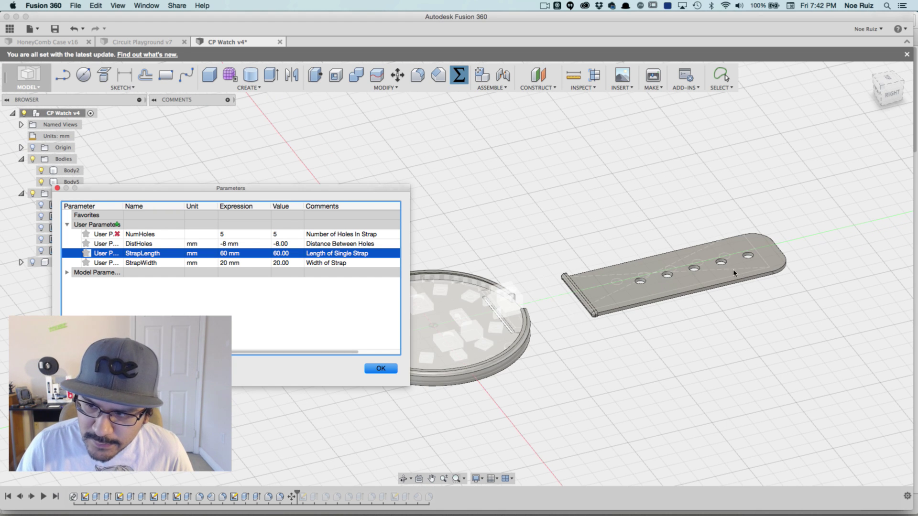
Set the StrapLength parameter back to 90 mm
left_click(223, 254)
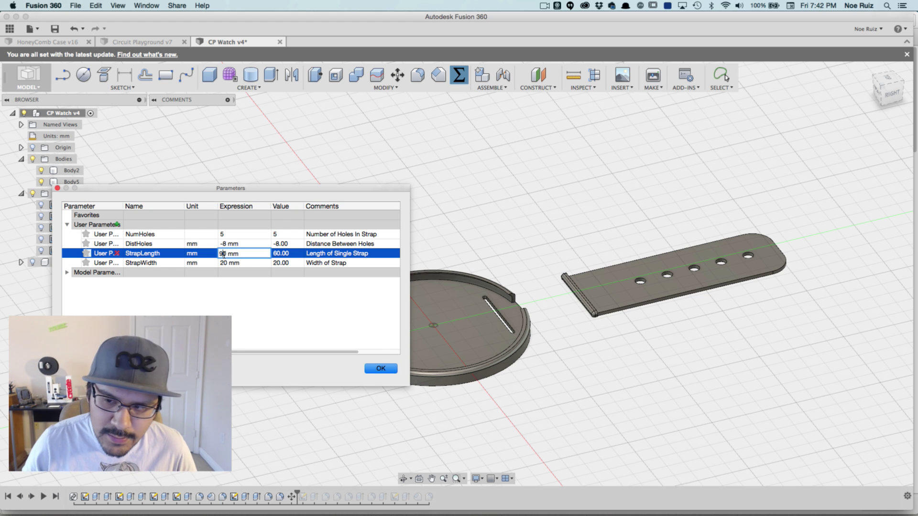
type("9")
key("Return")
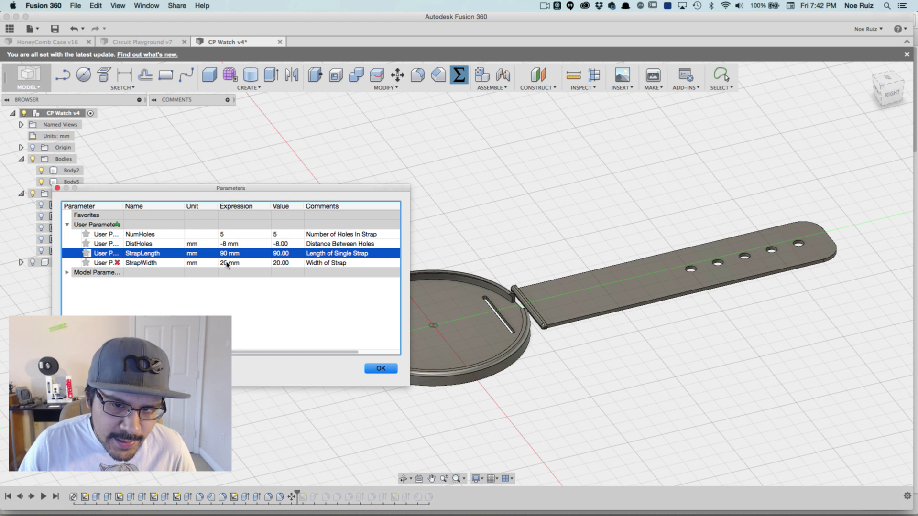
Set the StrapWidth parameter to 30 mm and inspect the strap and the case slots from above and at an angle
left_click(227, 264)
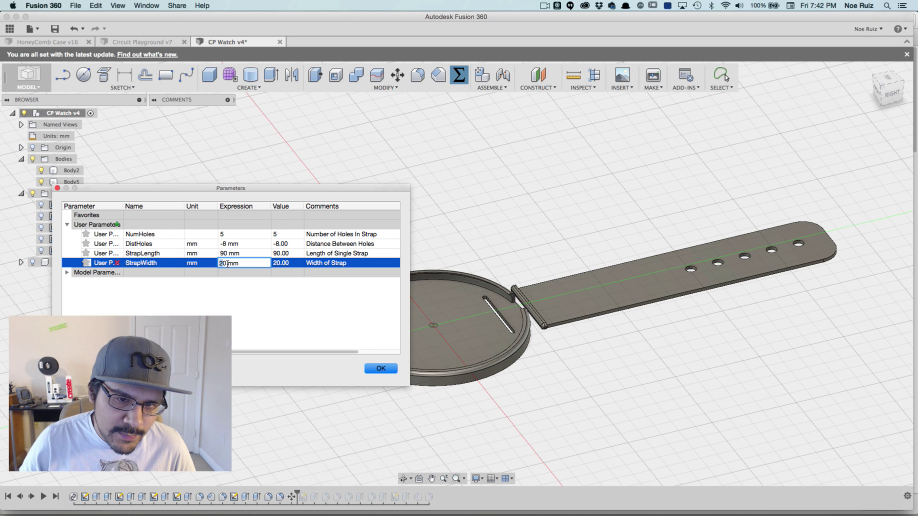
type("3")
key("Return")
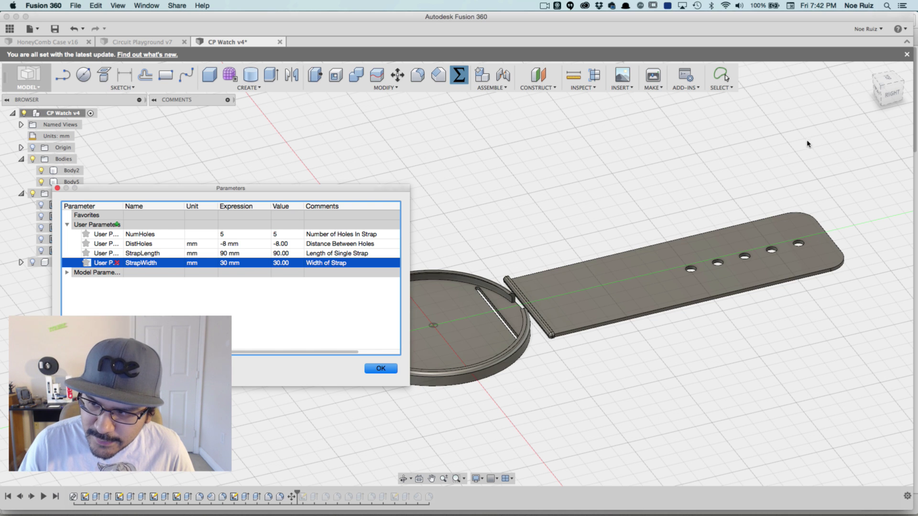
left_click(877, 79)
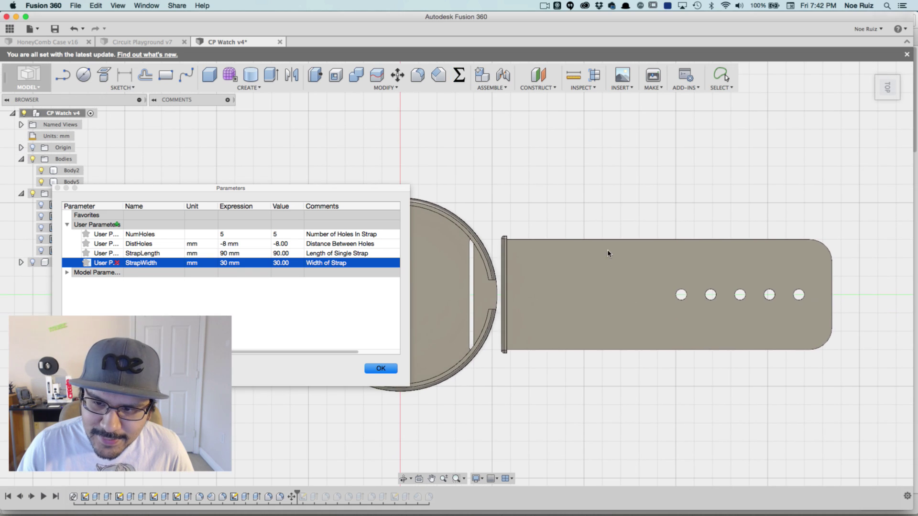
middle_click_drag(562, 258, 570, 165, "shift")
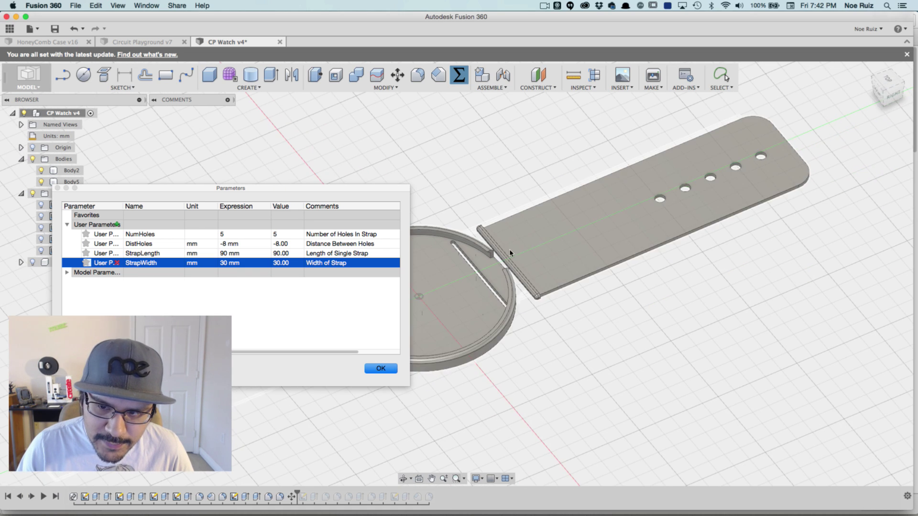
scroll(456, 231, "up", 5)
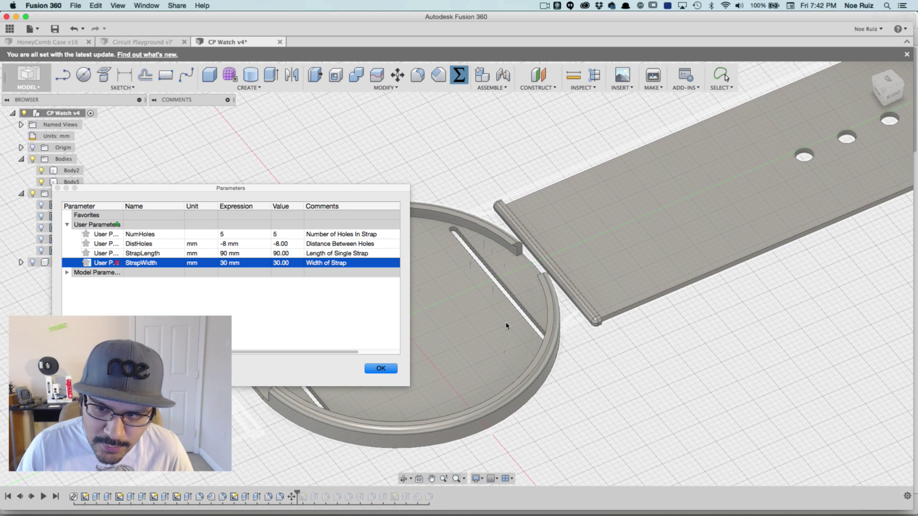
scroll(546, 324, "down", 3)
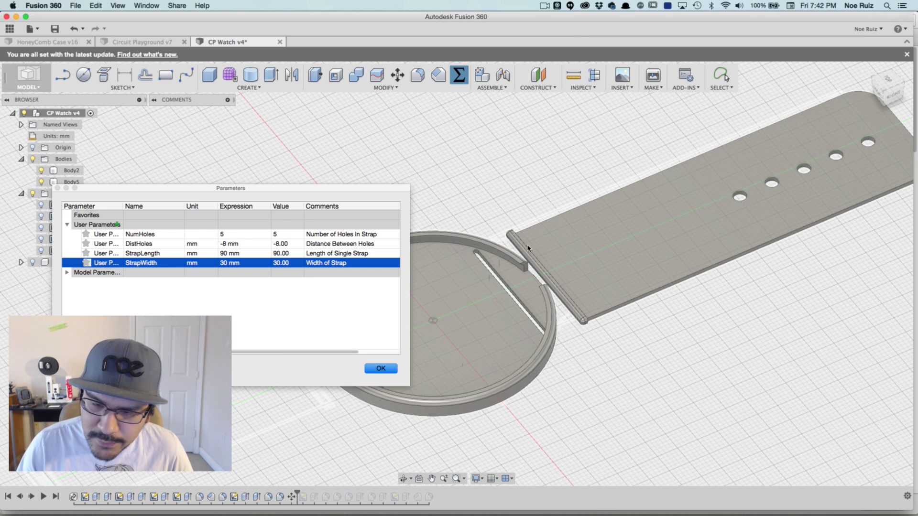
left_click(280, 270)
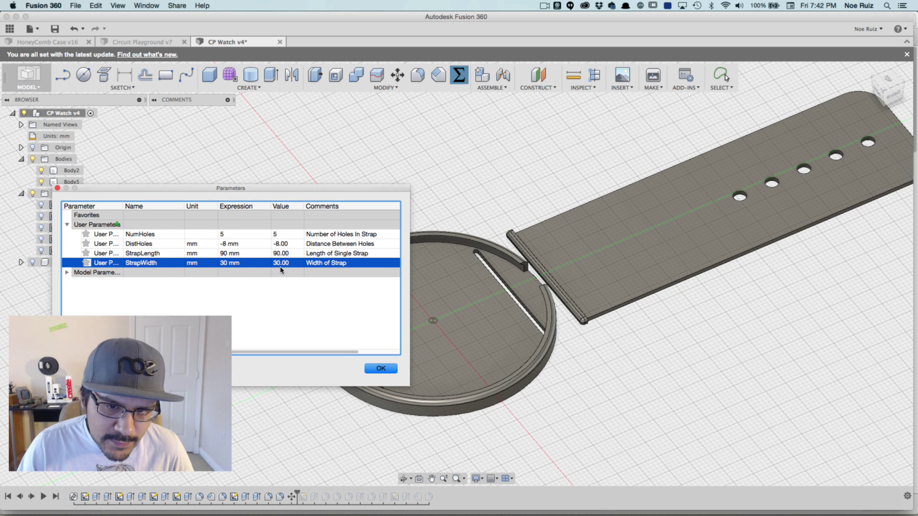
Set the StrapWidth parameter to 18 mm
left_click(232, 264)
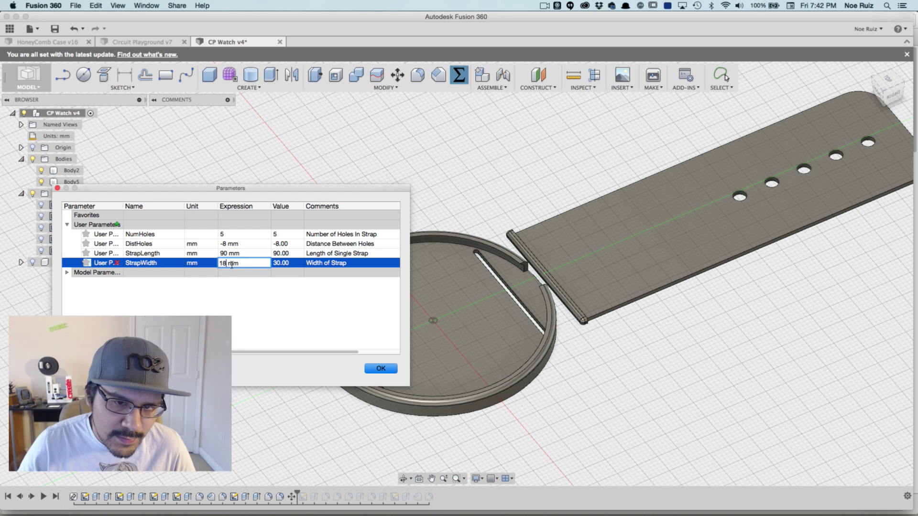
type("18")
key("Return")
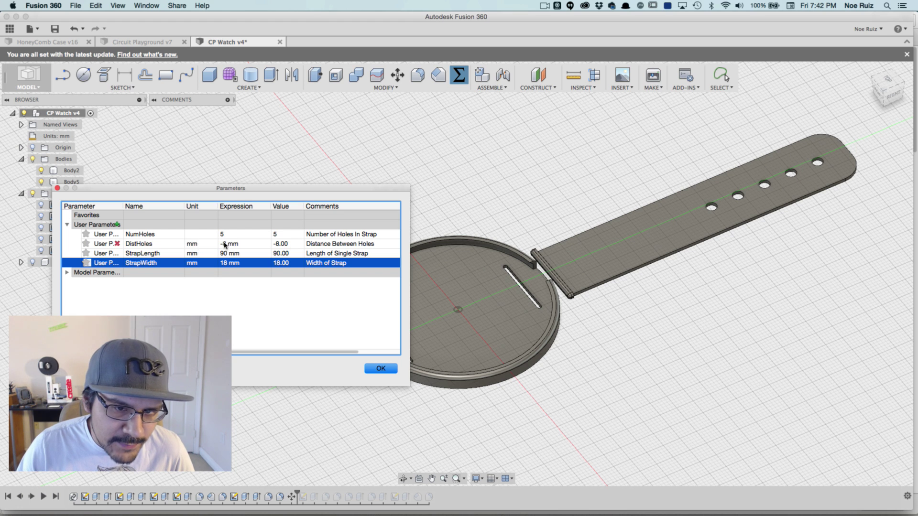
Set the DistHoles parameter to -10 mm to space the strap holes farther apart
left_click(225, 243)
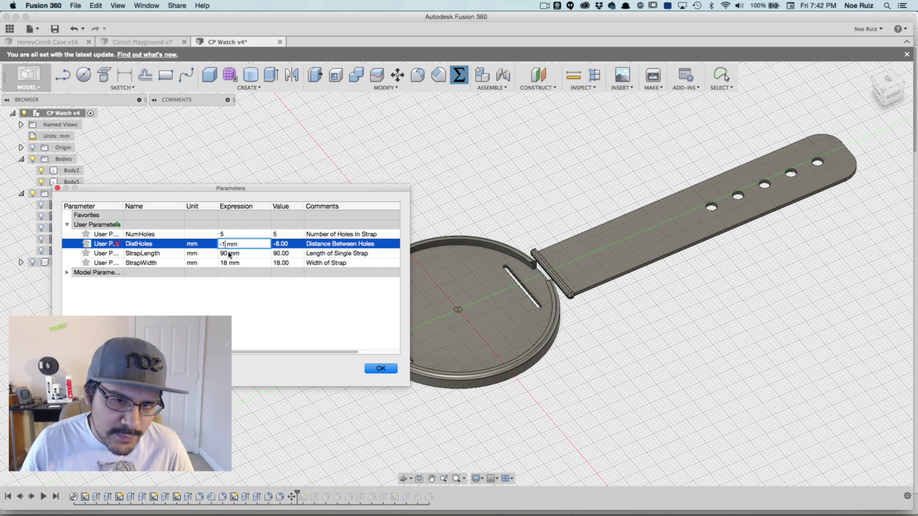
type("10")
key("Return")
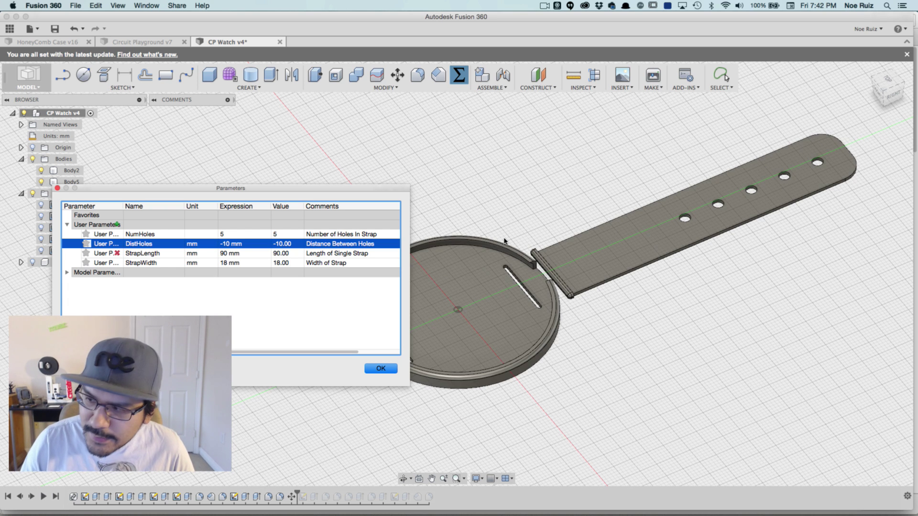
Try adding a user parameter in millimetres with the expression 5 and a placeholder comment
left_click_drag(271, 189, 328, 179)
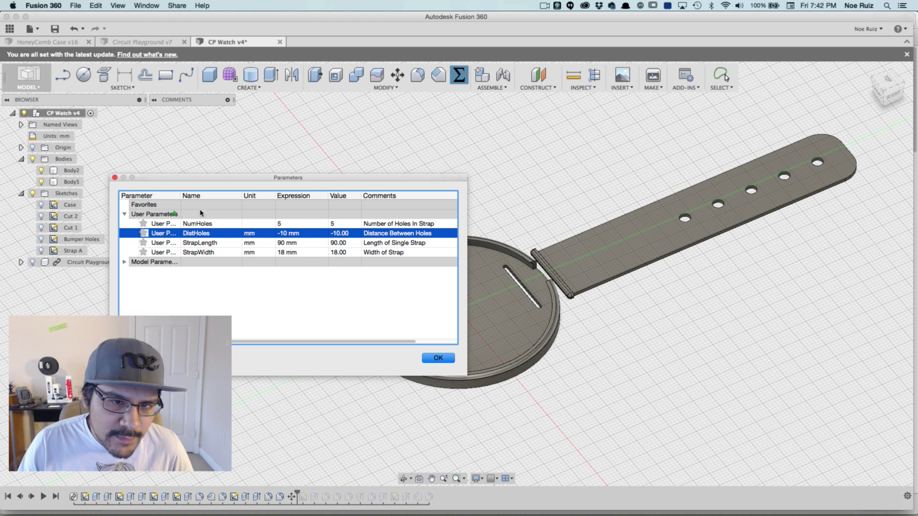
left_click(174, 215)
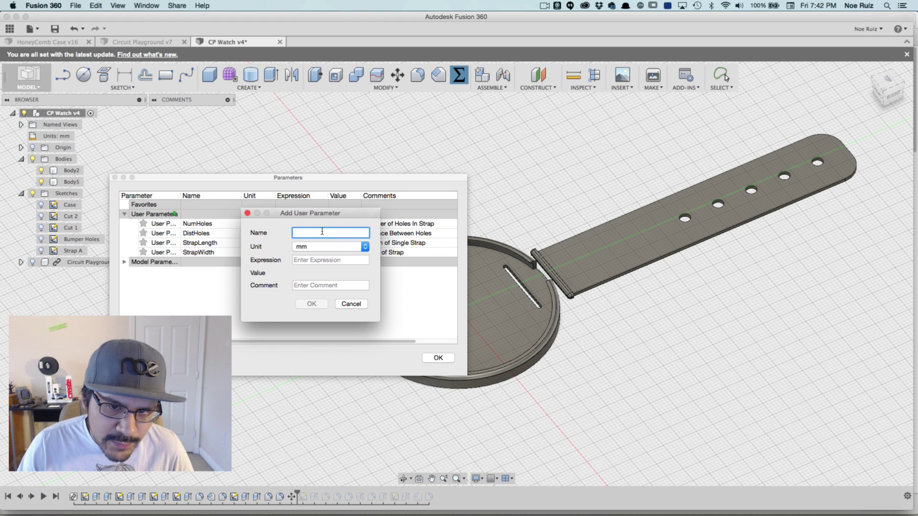
left_click(328, 249)
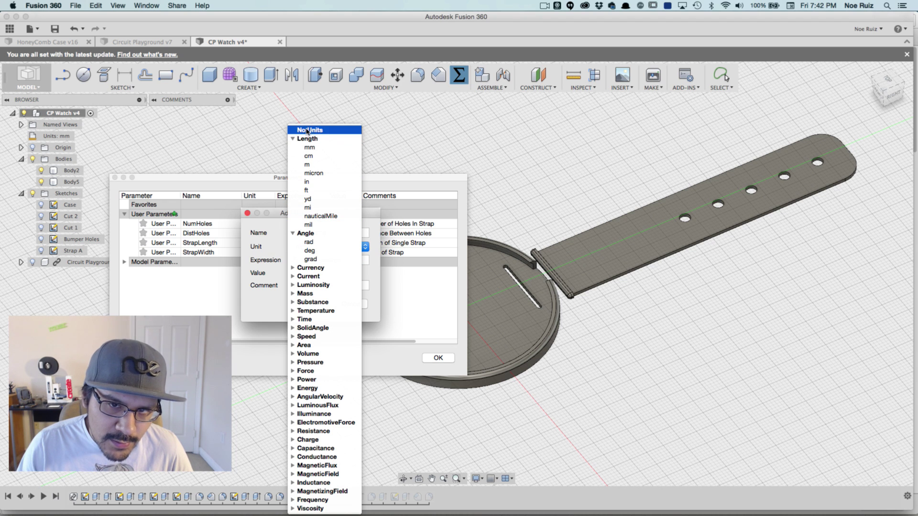
left_click(271, 229)
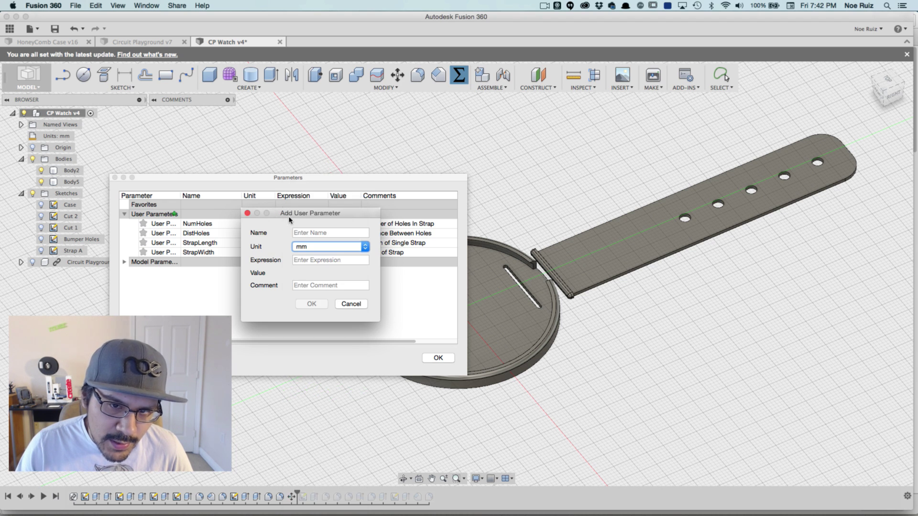
left_click_drag(290, 215, 300, 303)
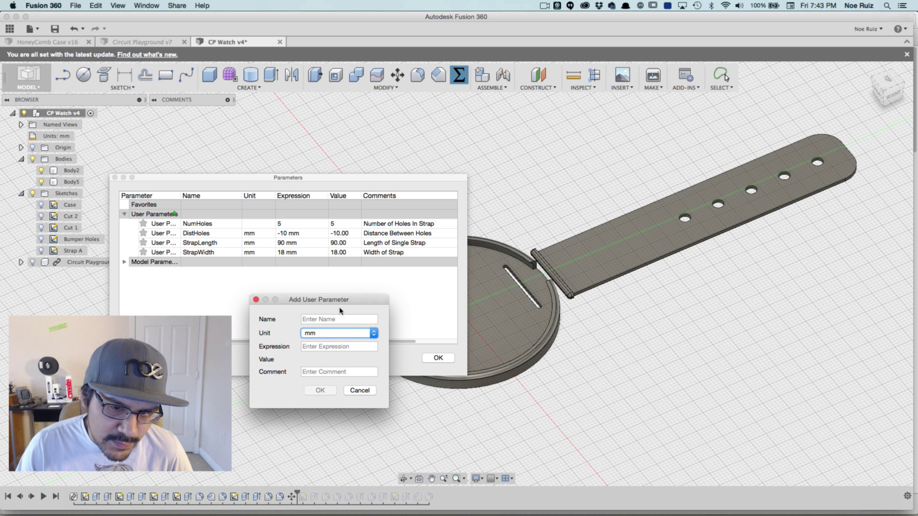
left_click_drag(341, 301, 330, 282)
left_click(333, 318)
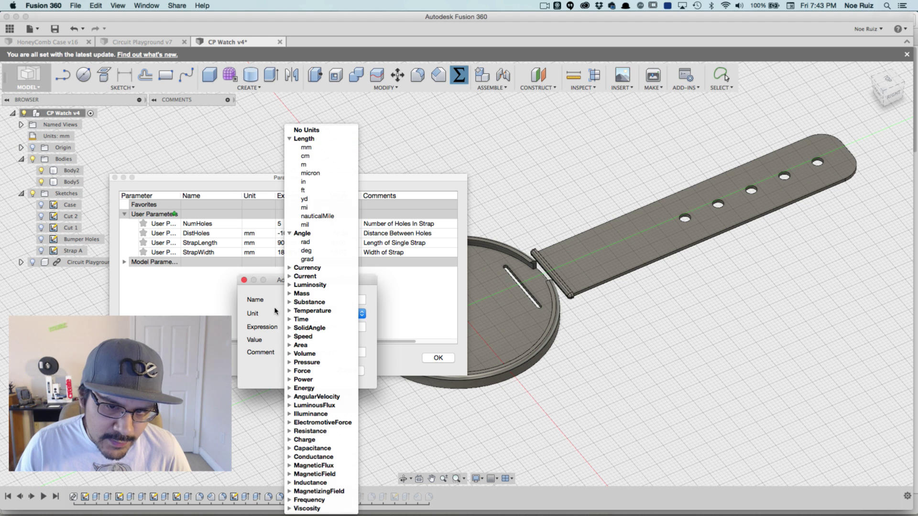
left_click(269, 319)
left_click(312, 328)
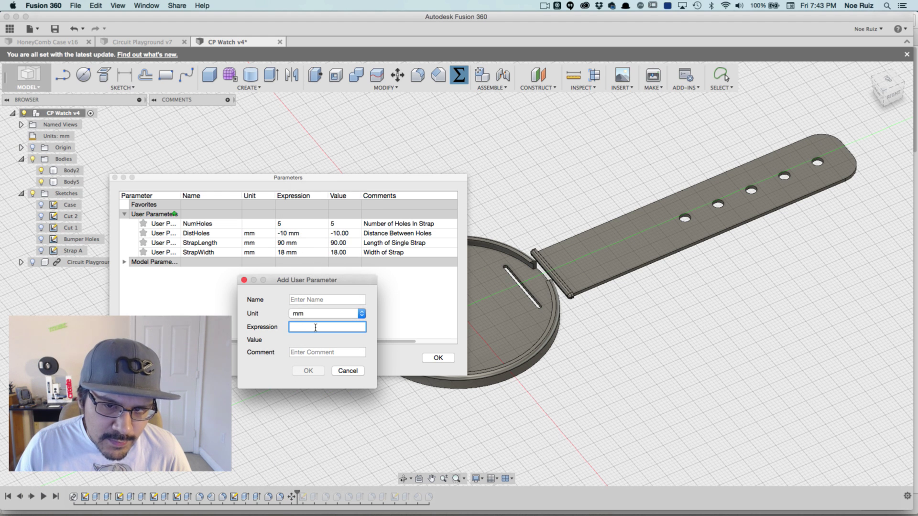
type("5")
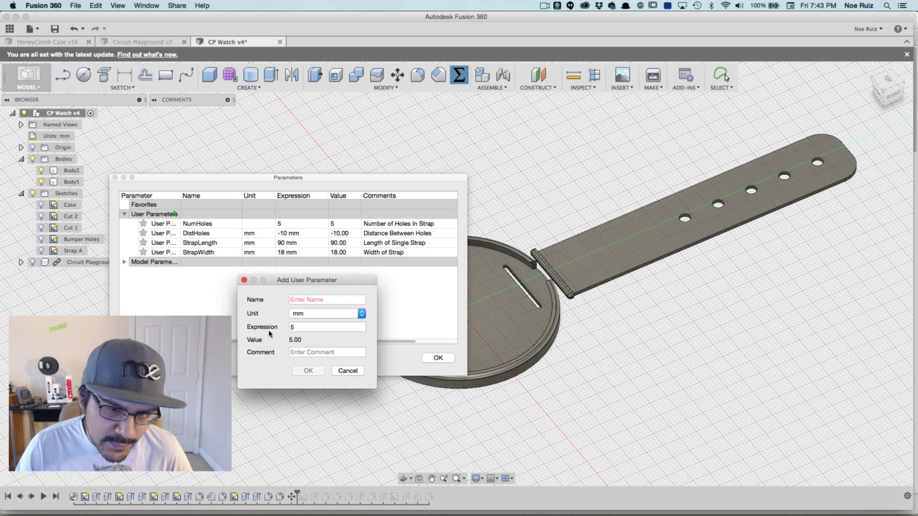
left_click(308, 353)
type("adf")
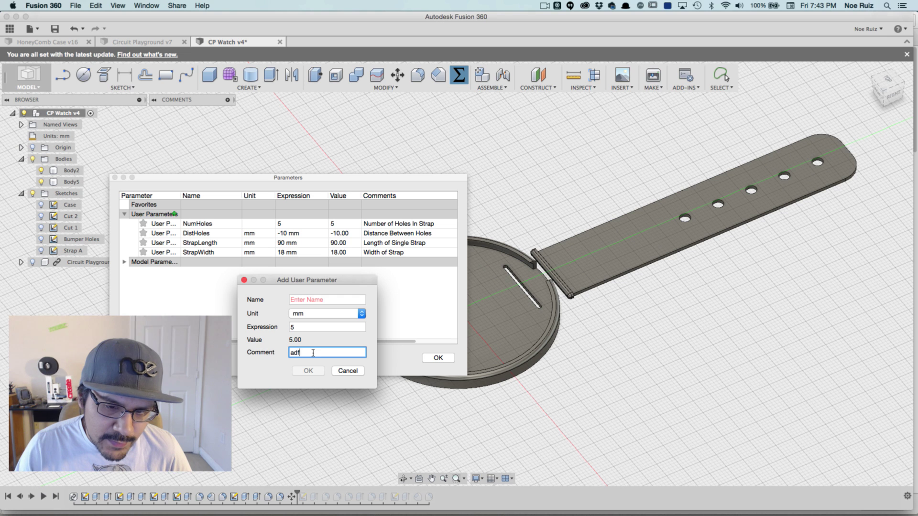
type("sdf")
left_click(343, 371)
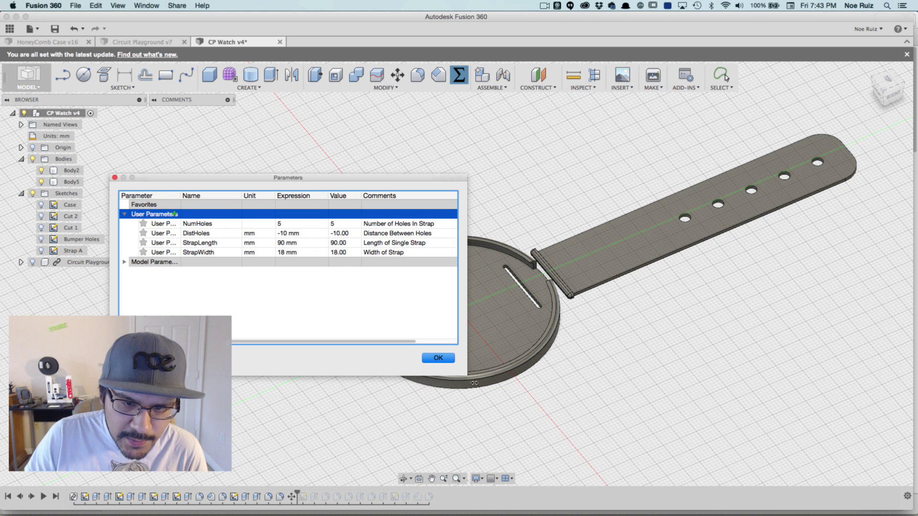
Accept the parameter values and inspect the watch case and holed strap at an angle and from above
left_click(438, 359)
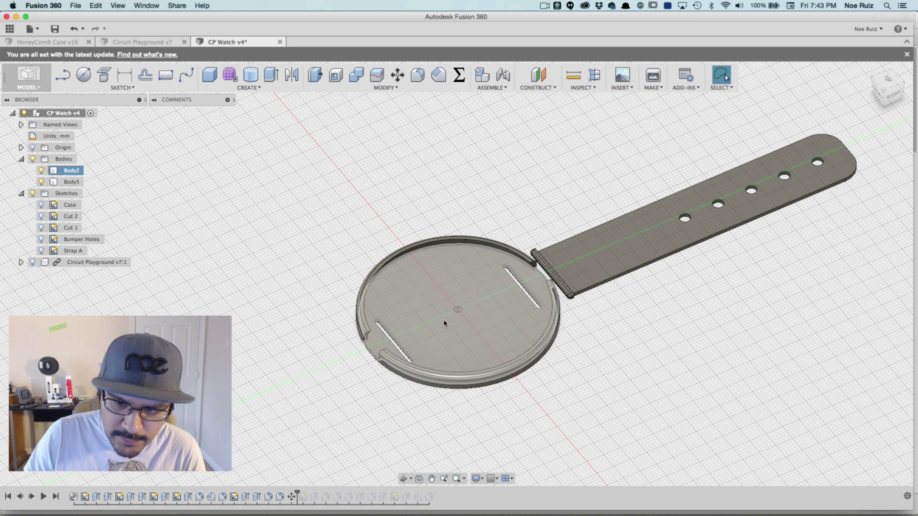
middle_click_drag(520, 219, 575, 207)
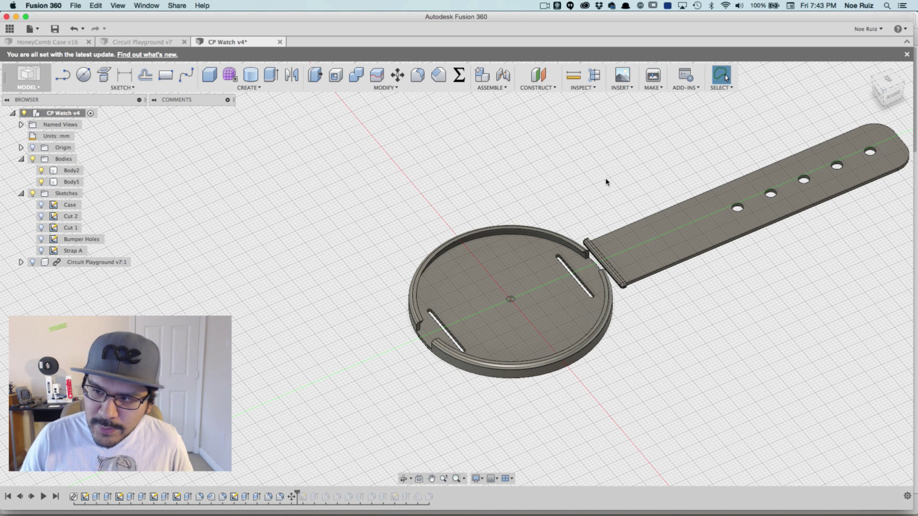
left_click(791, 176)
middle_click_drag(791, 176, 754, 186)
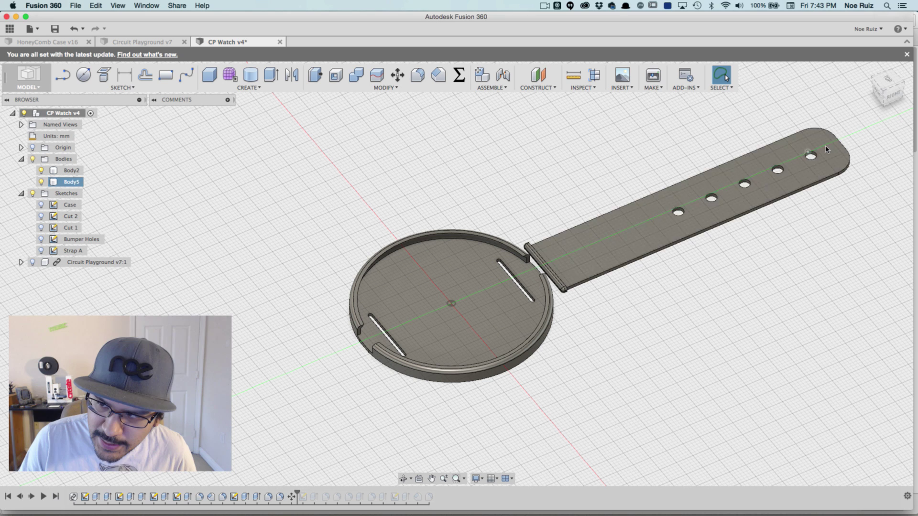
left_click(602, 194)
left_click(884, 83)
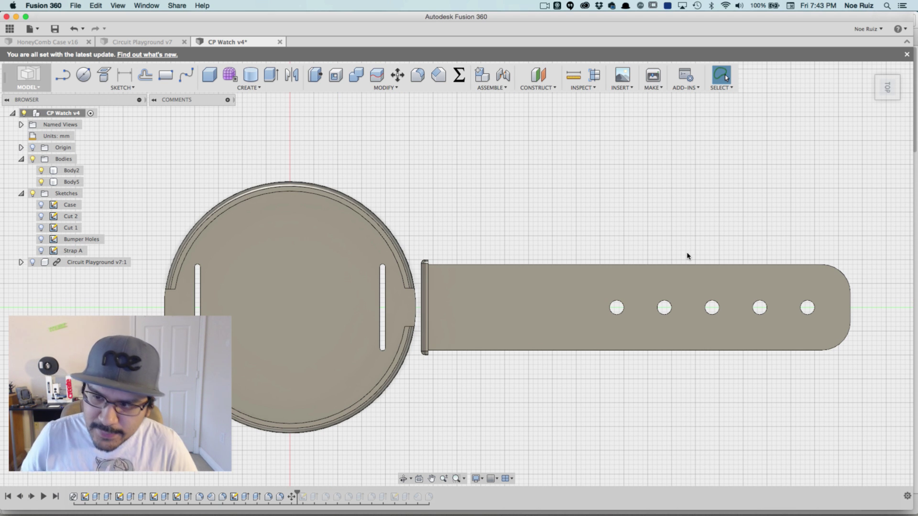
Delete all the rolled-back timeline features after the history marker, from the opposite strap's sketch through the last feature
scroll(687, 199, "down", 3)
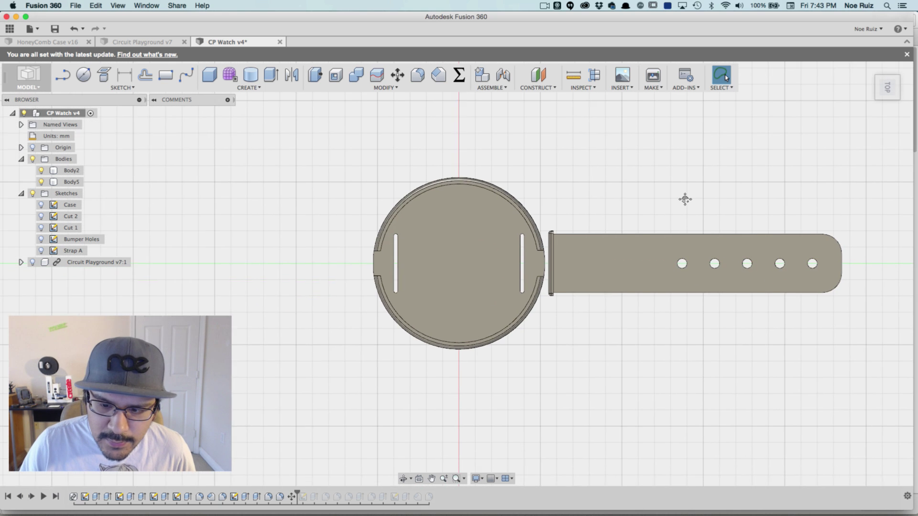
left_click(302, 497)
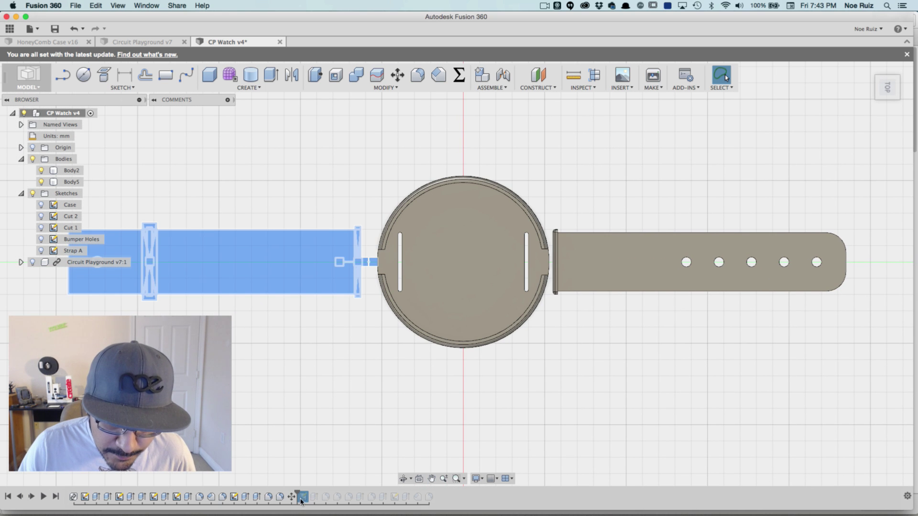
left_click(427, 497, "shift")
right_click(427, 497)
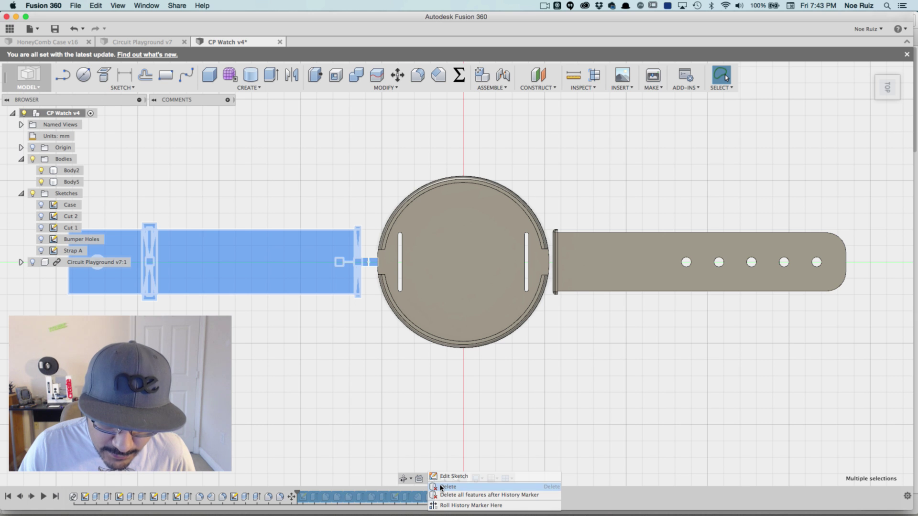
left_click(443, 488)
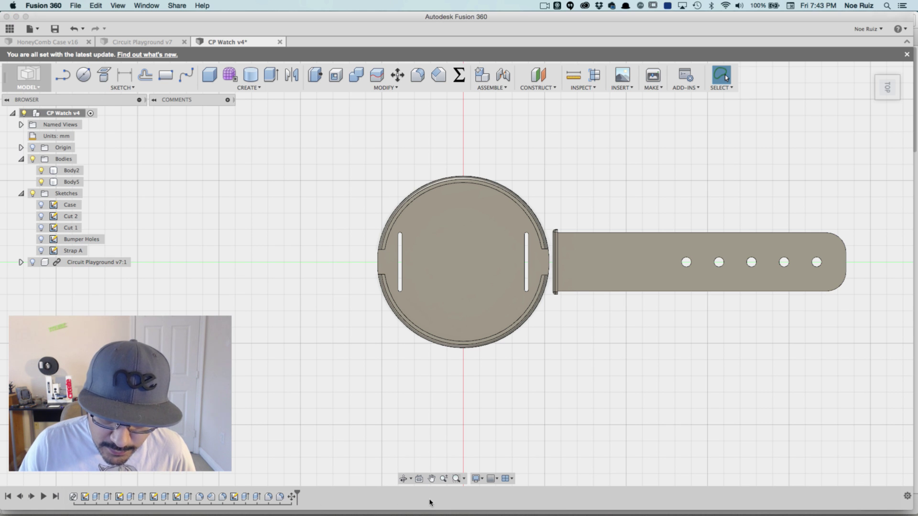
Show the linked Circuit Playground component inside the watch case and inspect its fit from an angle
middle_click_drag(299, 364, 310, 380)
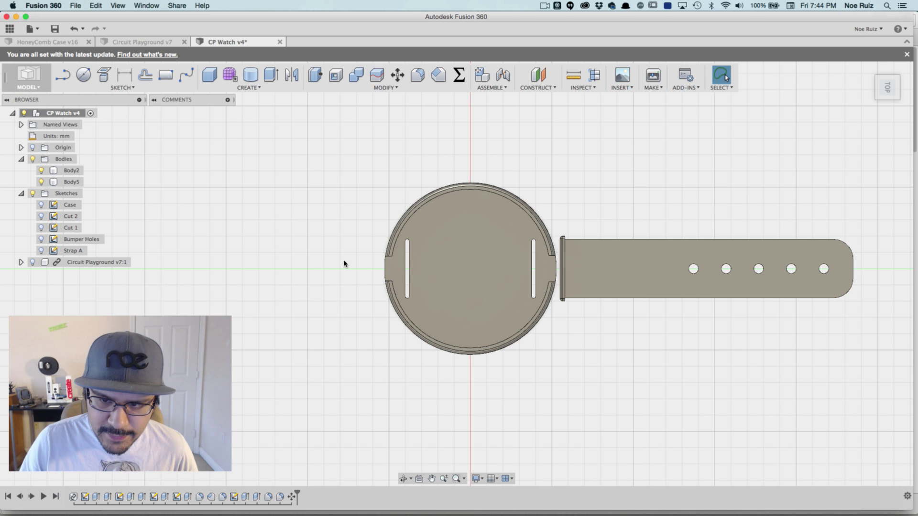
middle_click_drag(344, 262, 361, 244, "shift")
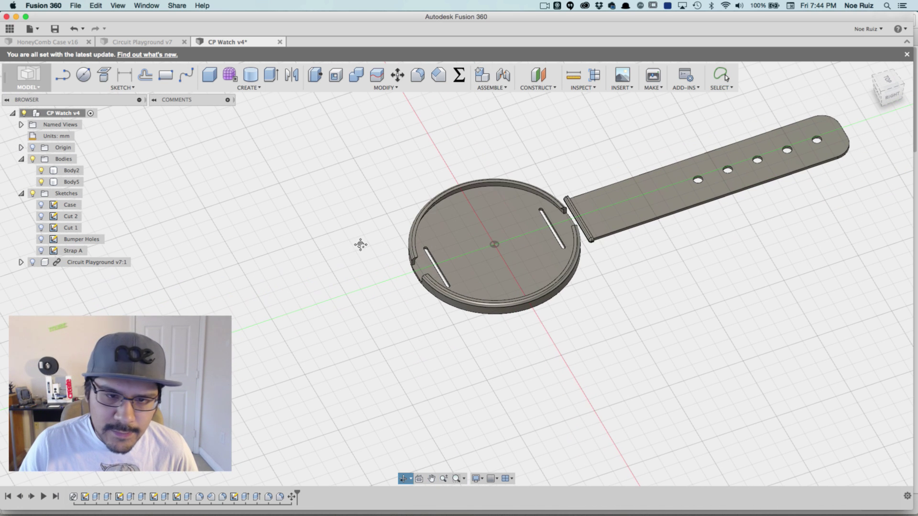
left_click(32, 262)
scroll(452, 215, "up", 3)
scroll(452, 215, "up", 2)
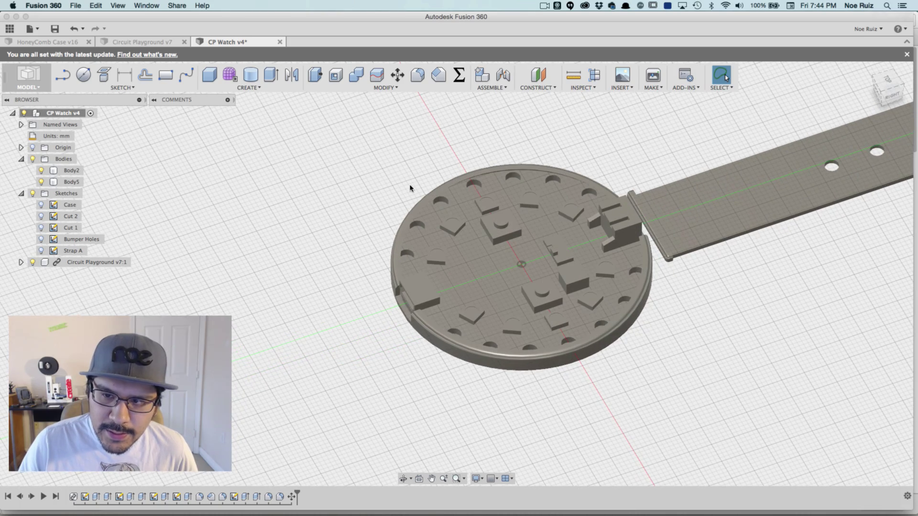
middle_click_drag(359, 221, 659, 182, "shift")
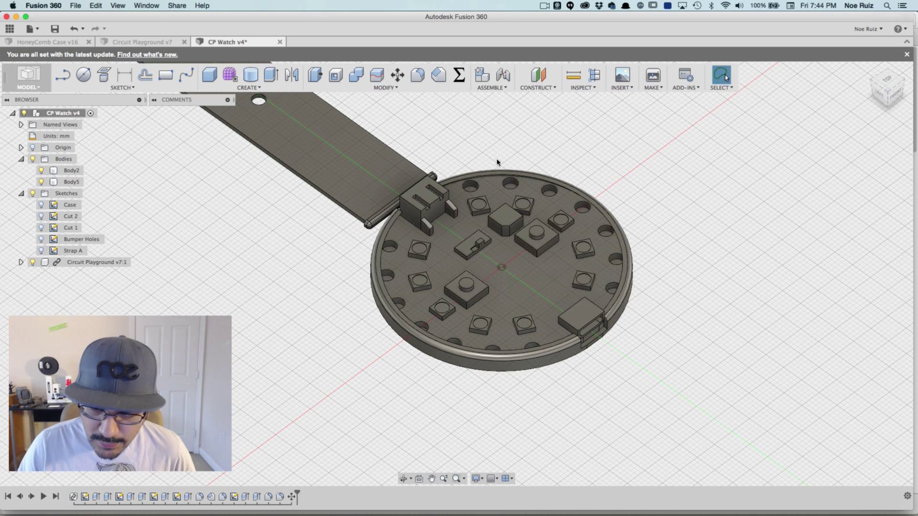
Switch to EAGLE and examine the Circuit Playground board layout, including its outline, pads and component positions
key("super+Tab")
key("super+Tab")
key("super+Tab")
key("super+Tab")
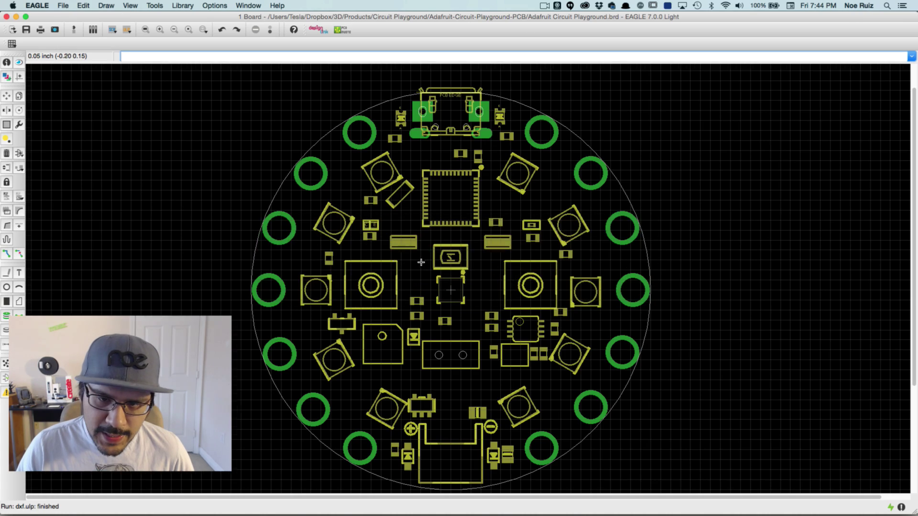
scroll(416, 268, "down", 4)
scroll(436, 278, "up", 4)
scroll(438, 278, "up", 2)
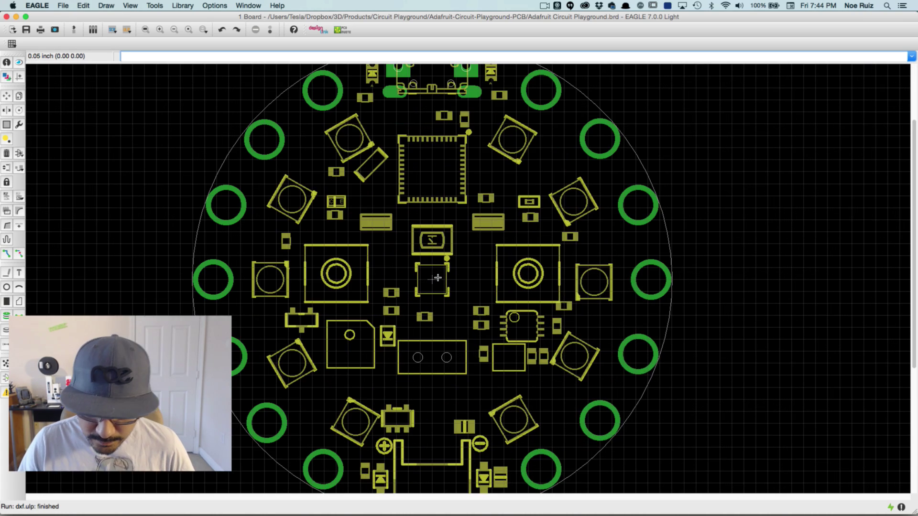
scroll(437, 278, "down", 2)
scroll(437, 277, "up", 2)
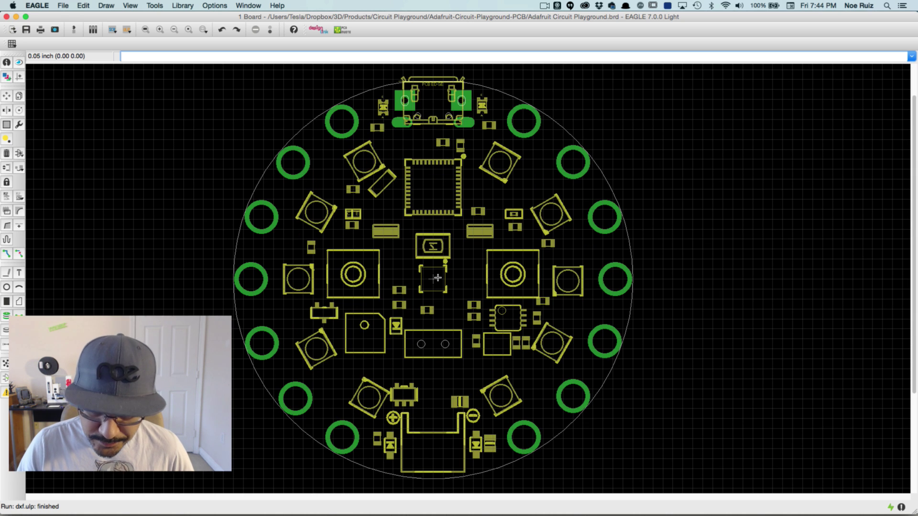
scroll(437, 278, "down", 1)
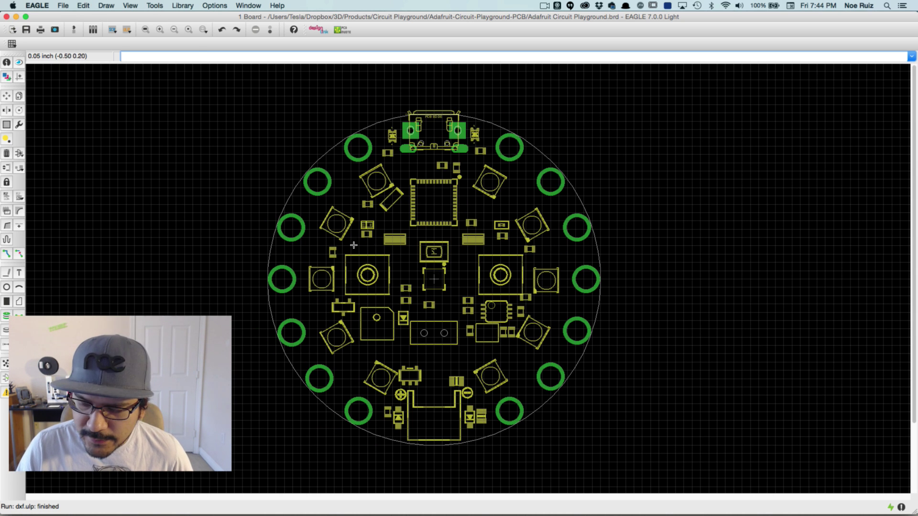
Switch back to Fusion 360 and inspect the micro USB connector and the case's port opening
key("super+Tab")
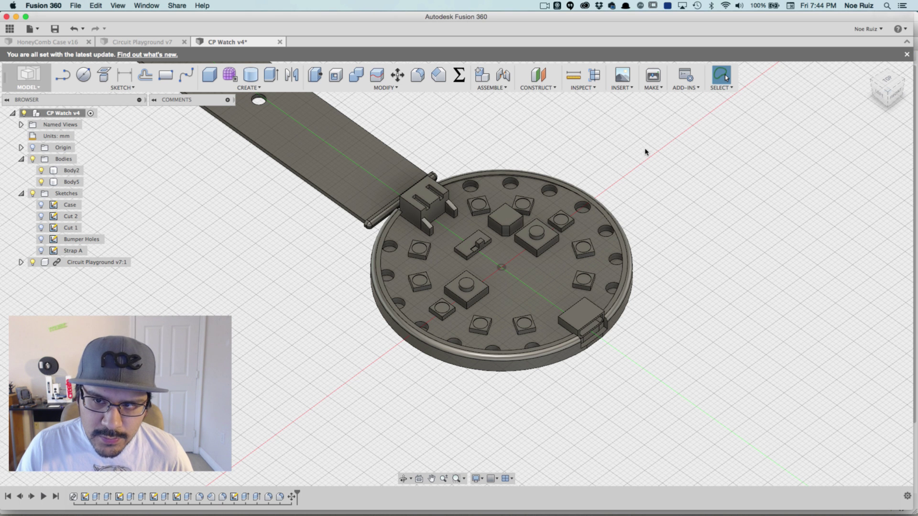
middle_click_drag(664, 156, 643, 161)
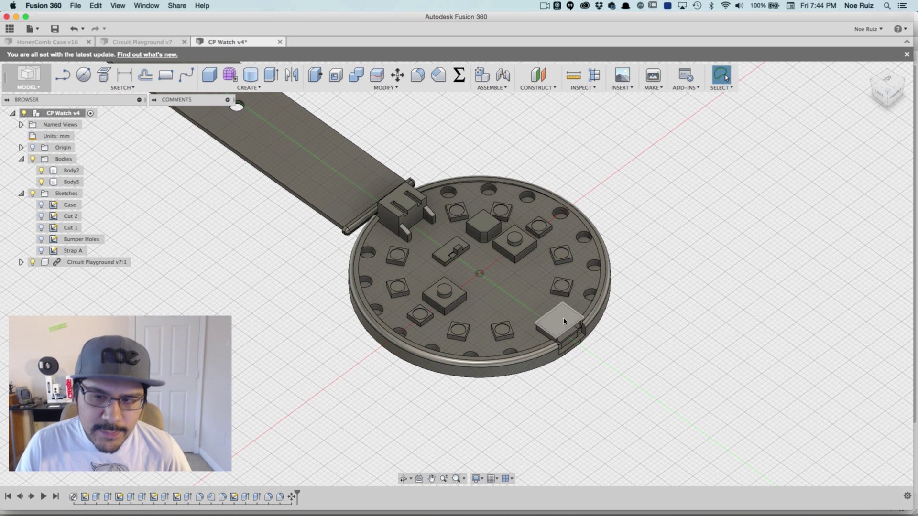
middle_click_drag(607, 266, 553, 220, "shift")
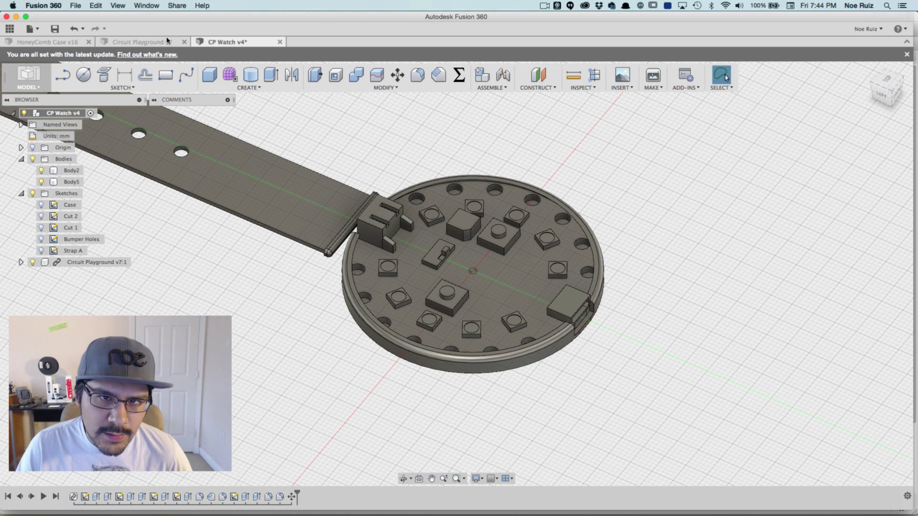
Open the Circuit Playground document and examine its named bodies, including the left button and neopixel 3
left_click(168, 41)
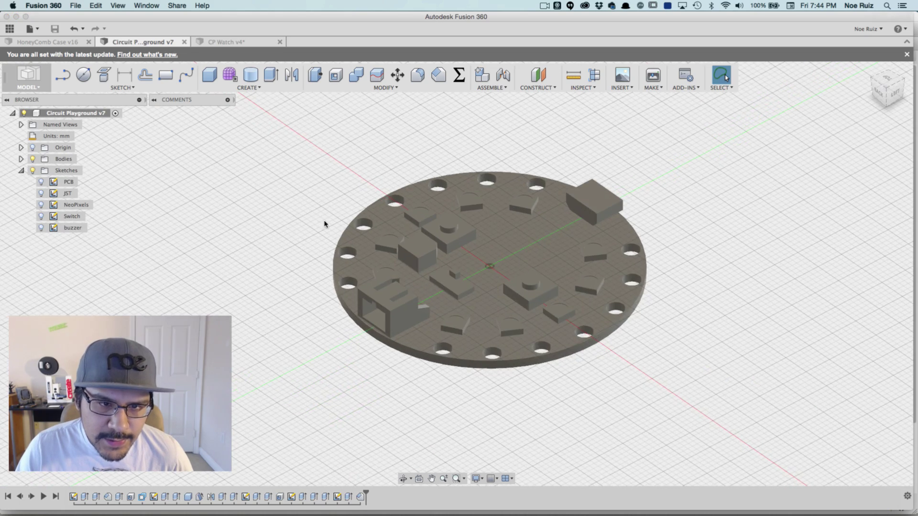
middle_click_drag(324, 223, 324, 207, "shift")
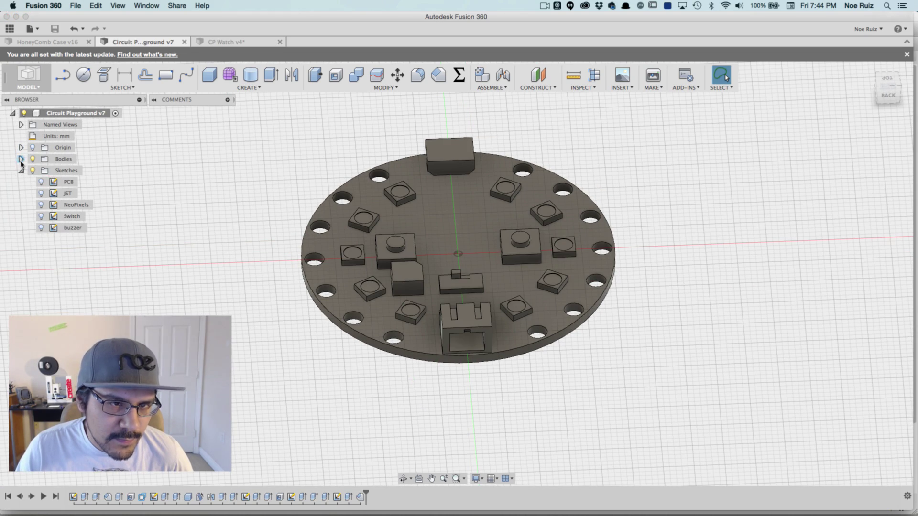
left_click(21, 159)
left_click(78, 204)
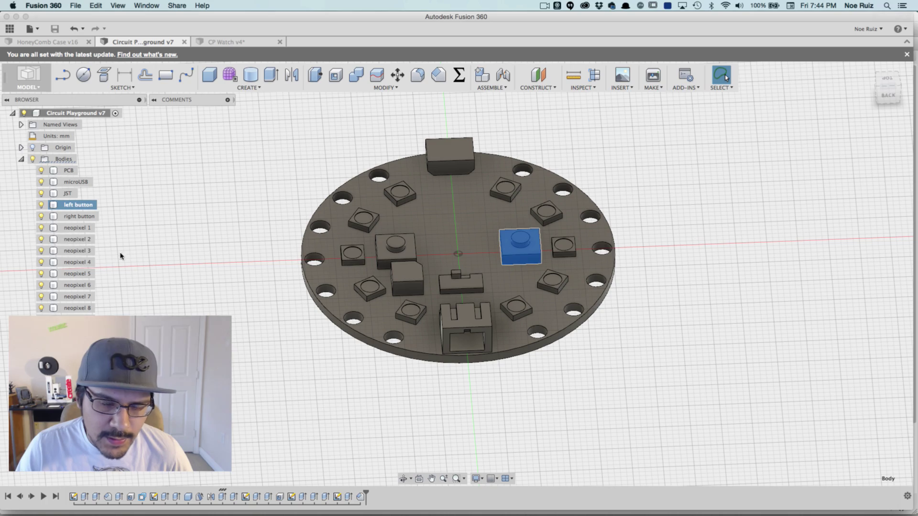
left_click(91, 251)
left_click(247, 199)
middle_click_drag(248, 199, 556, 199, "shift")
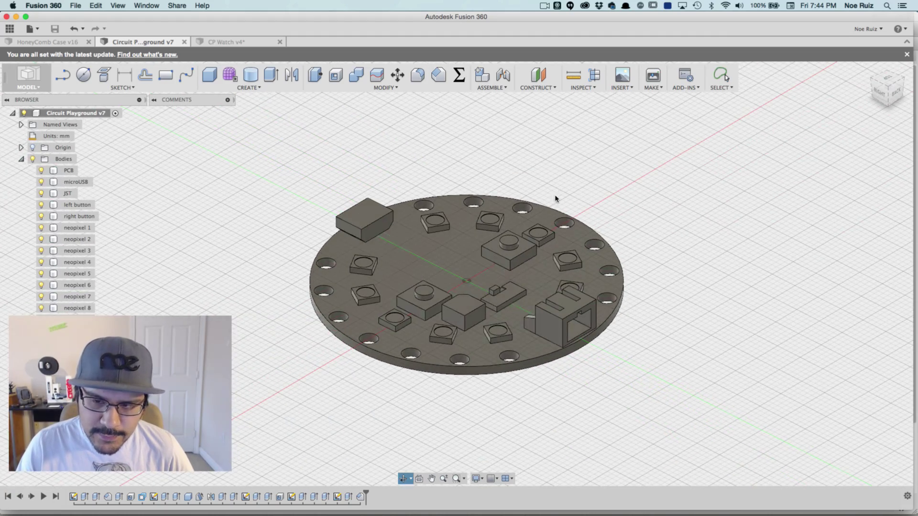
Return to the CP Watch document and view the board in the case from the micro USB side
left_click(240, 41)
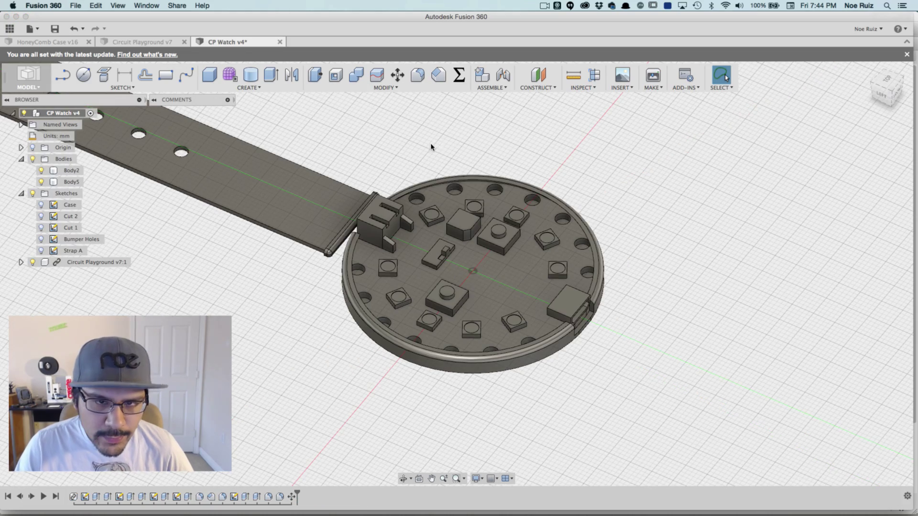
middle_click_drag(430, 147, 482, 247, "shift")
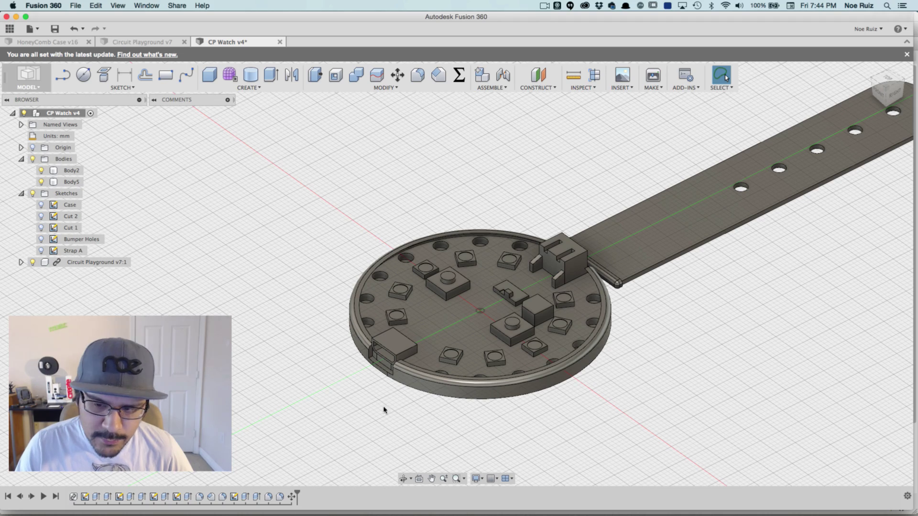
Hide the Circuit Playground board and inspect the empty case's port openings, strap slots and rim
left_click(32, 262)
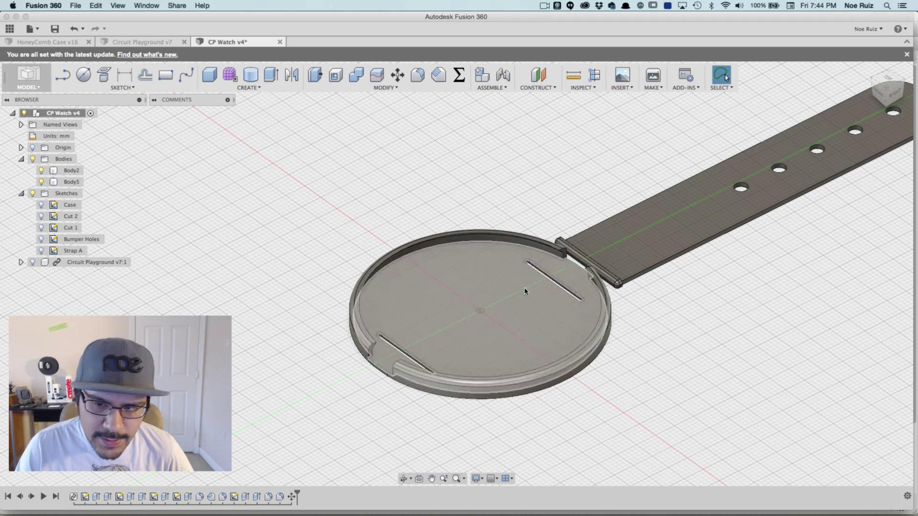
middle_click_drag(495, 261, 418, 197, "shift")
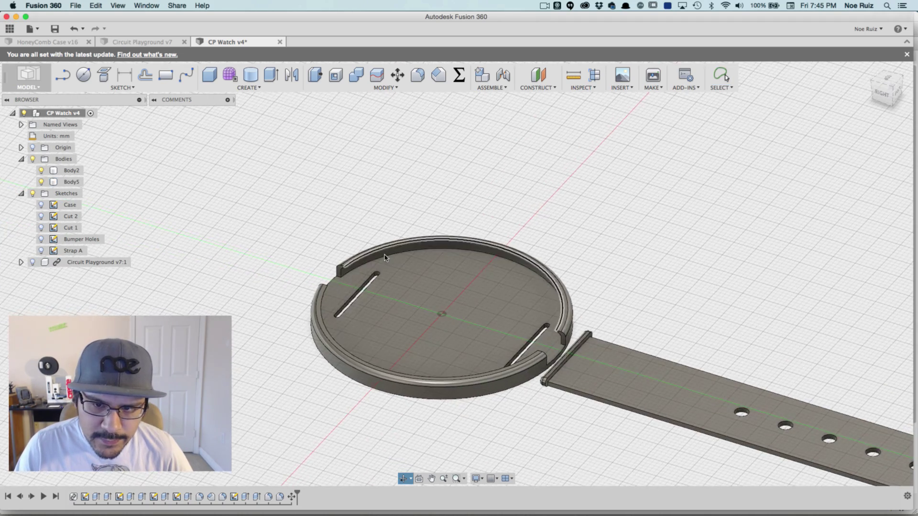
scroll(332, 266, "up", 3)
left_click(332, 266)
scroll(289, 292, "up", 3)
left_click(289, 292)
middle_click_drag(285, 260, 310, 250, "shift")
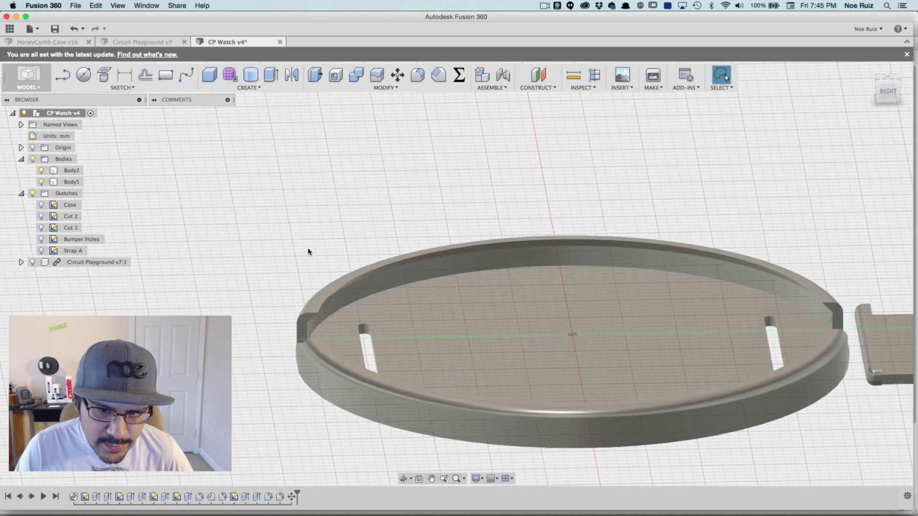
scroll(310, 250, "up", 5)
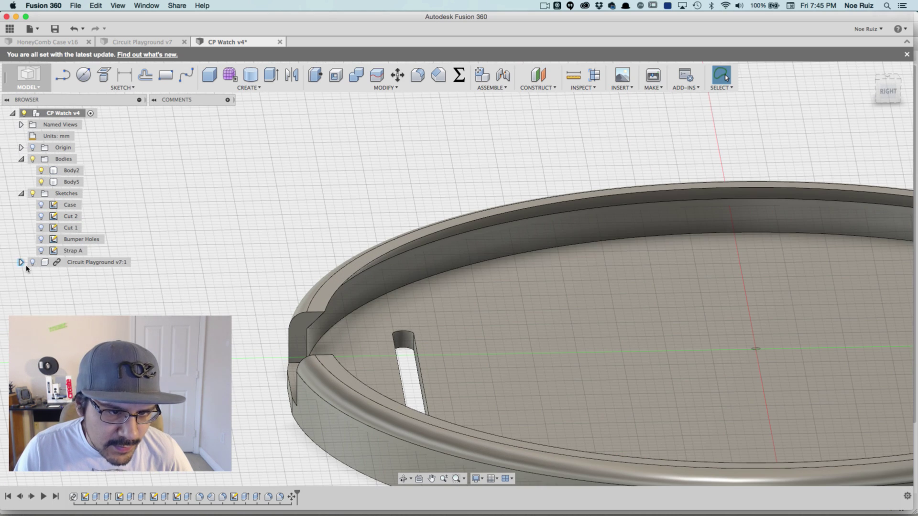
Toggle the Circuit Playground board's visibility to compare its connectors with the openings in the case
left_click(32, 263)
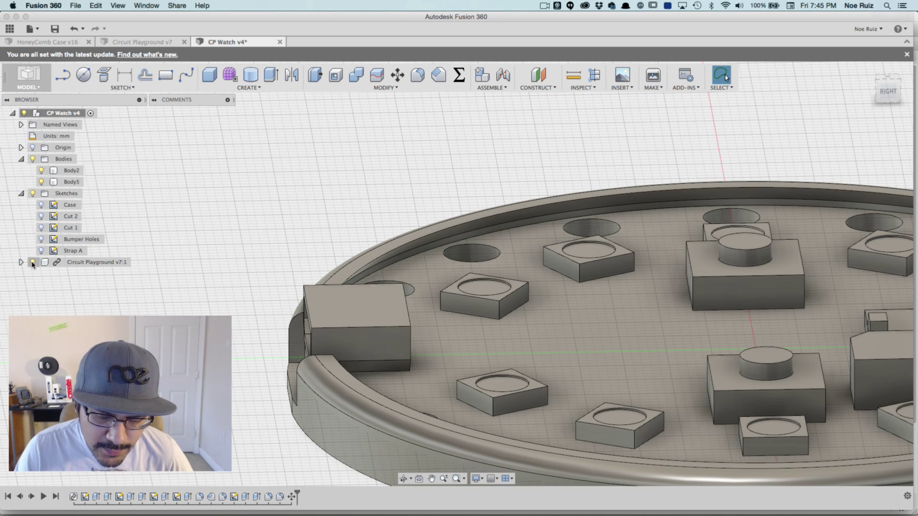
left_click(33, 262)
scroll(287, 392, "down", 5)
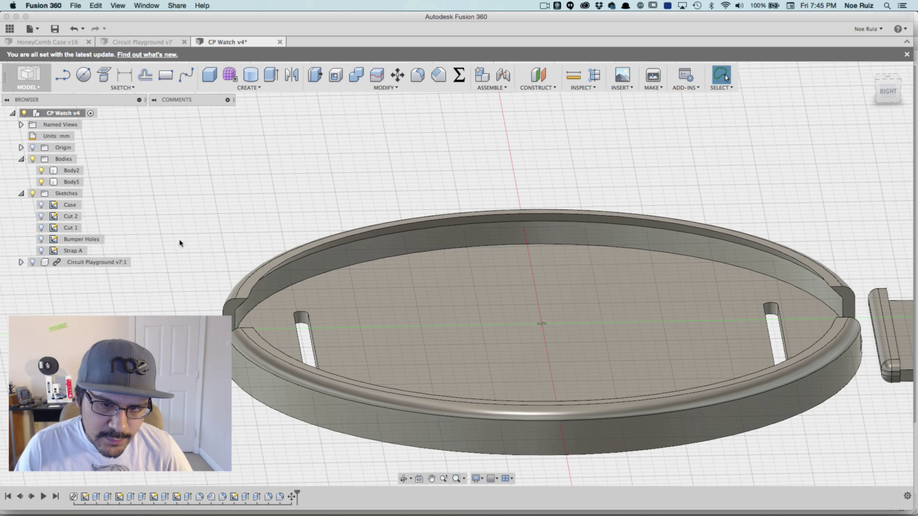
middle_click_drag(287, 392, 290, 417, "shift")
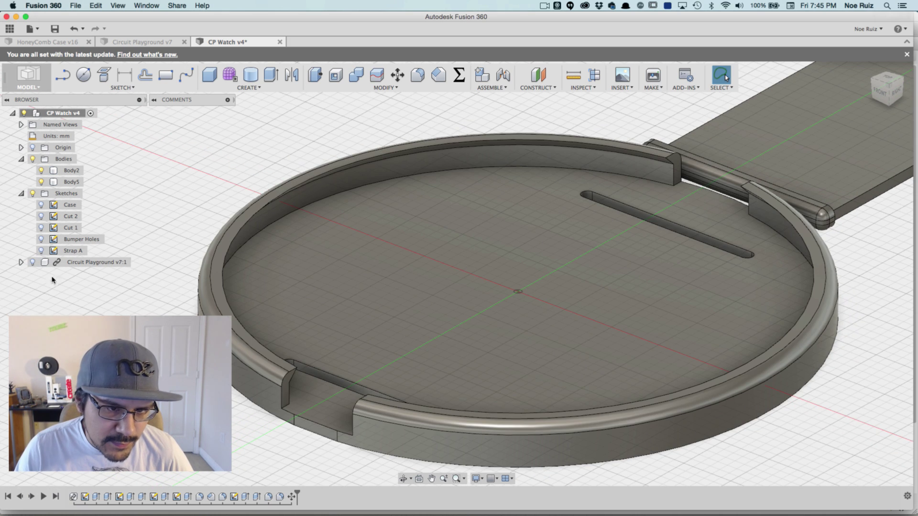
left_click(33, 262)
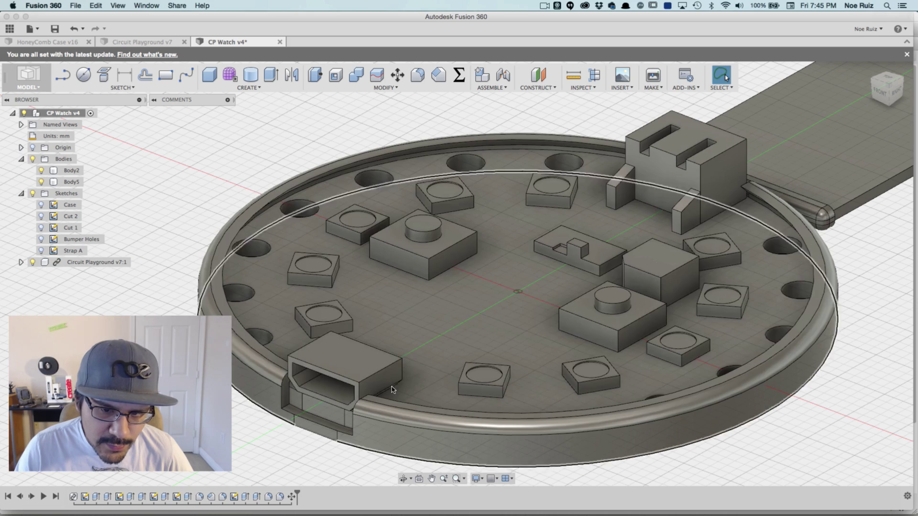
middle_click_drag(725, 109, 659, 423, "shift")
scroll(669, 234, "down", 3)
middle_click_drag(359, 201, 244, 344, "shift")
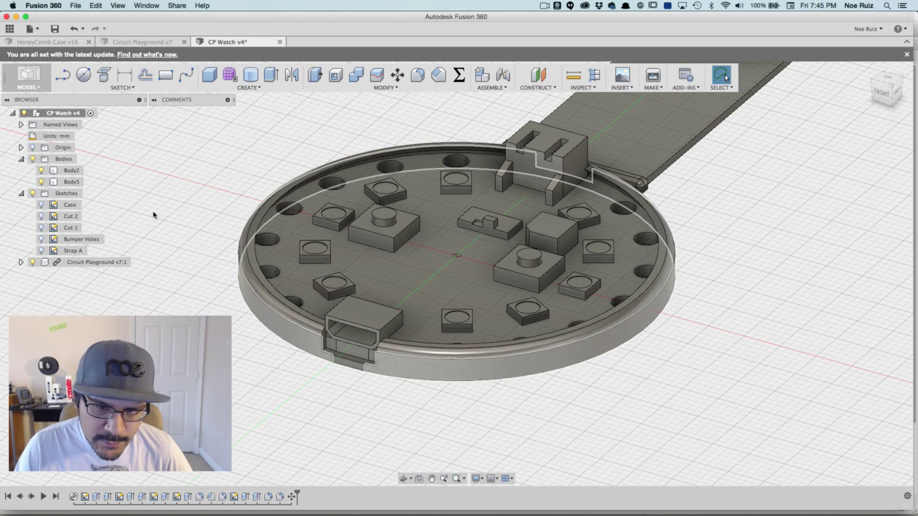
Hide the Circuit Playground board and view the empty case and existing strap from above
left_click(33, 262)
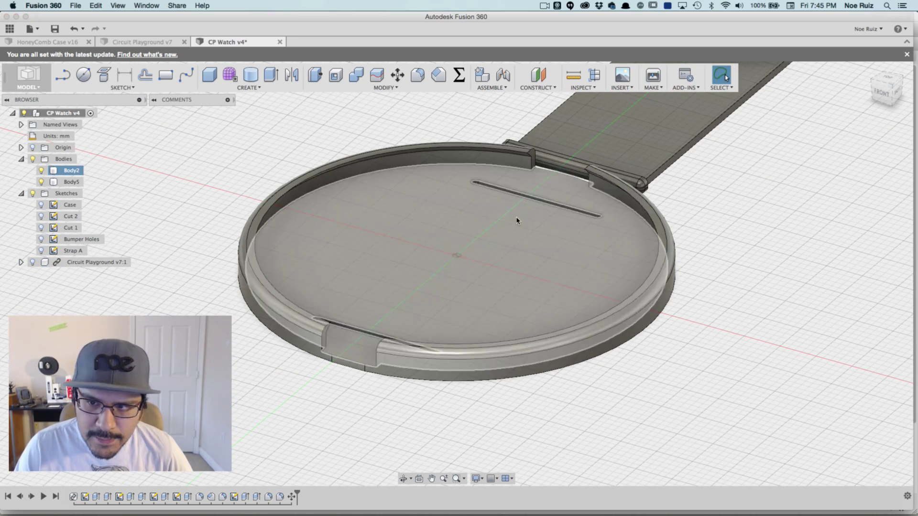
middle_click_drag(553, 196, 612, 200, "shift")
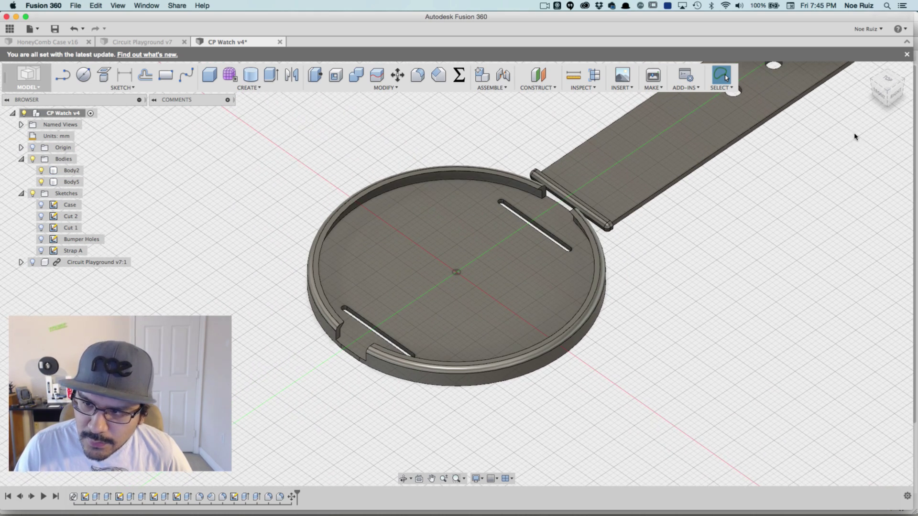
middle_click_drag(856, 135, 905, 126, "shift")
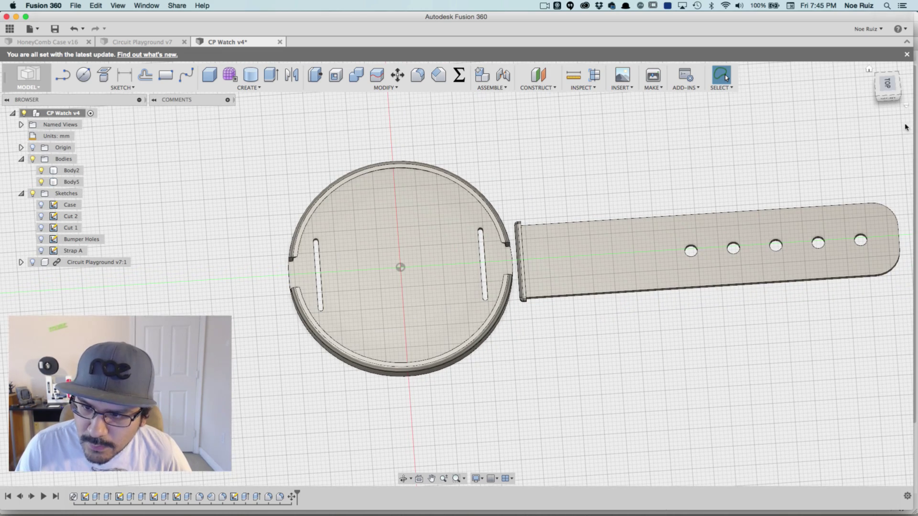
left_click(887, 85)
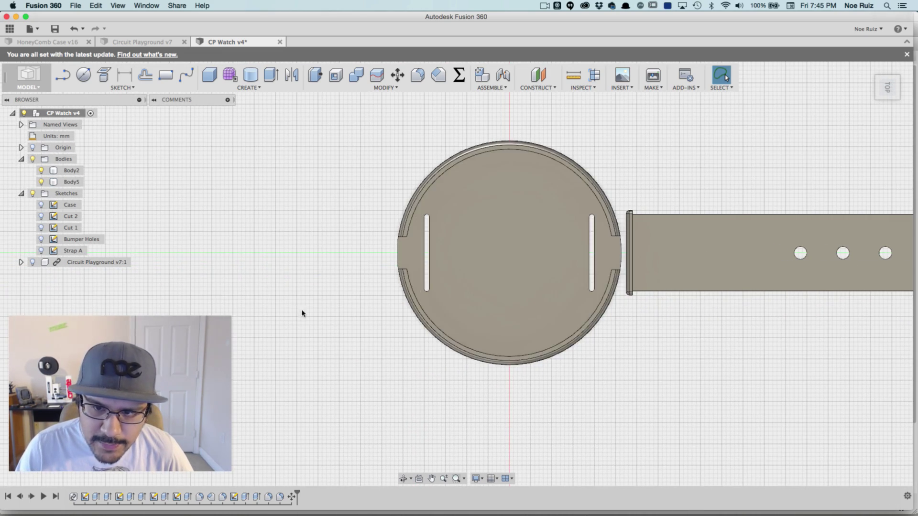
middle_click_drag(331, 210, 386, 201)
middle_click_drag(302, 239, 449, 356, "shift")
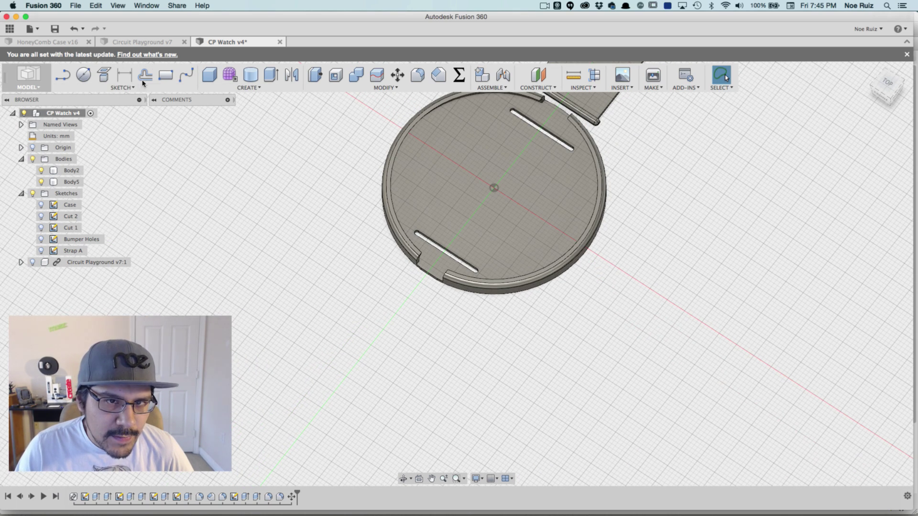
Start a sketch on the horizontal plane and outline a rectangle about 17 by 18 mm beside the case, opposite the existing strap
left_click(166, 75)
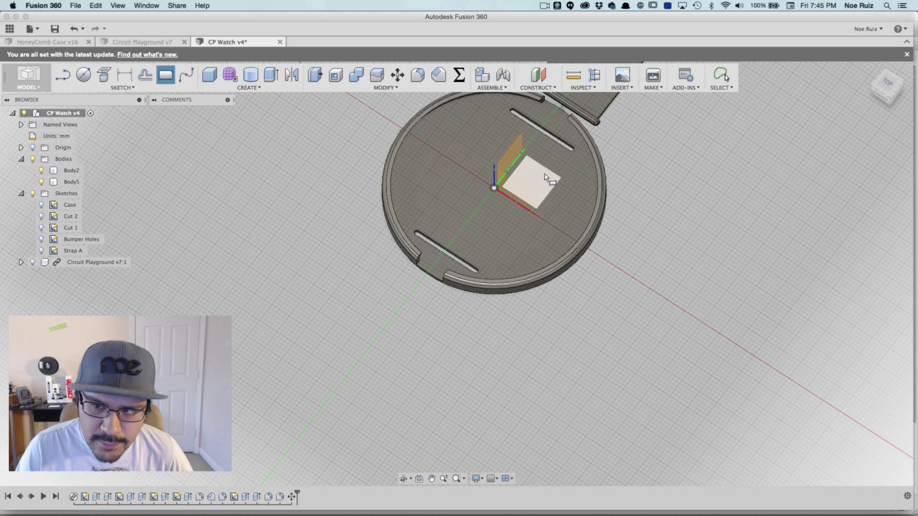
left_click(550, 178)
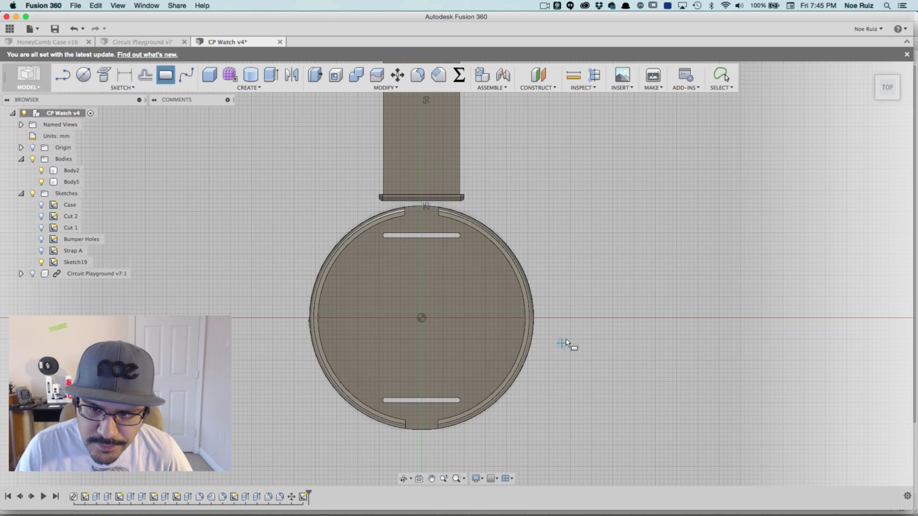
scroll(472, 318, "up", 4)
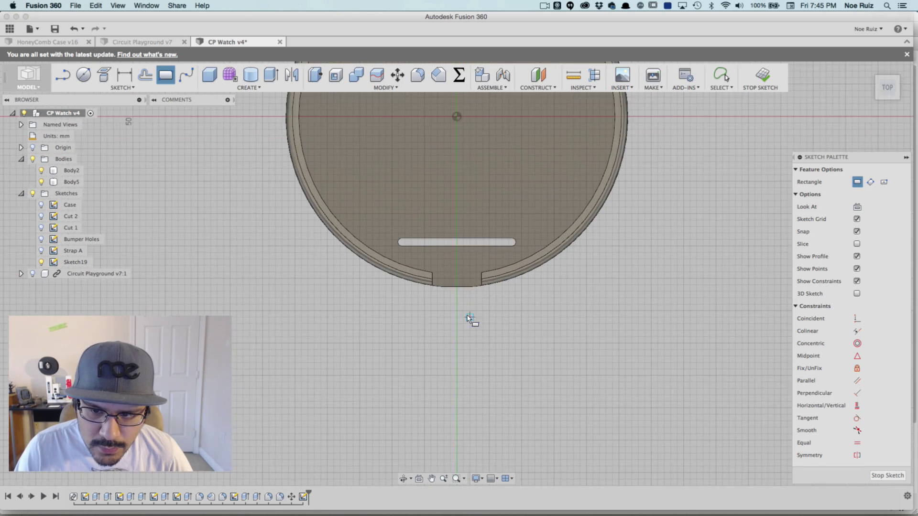
scroll(317, 277, "down", 2)
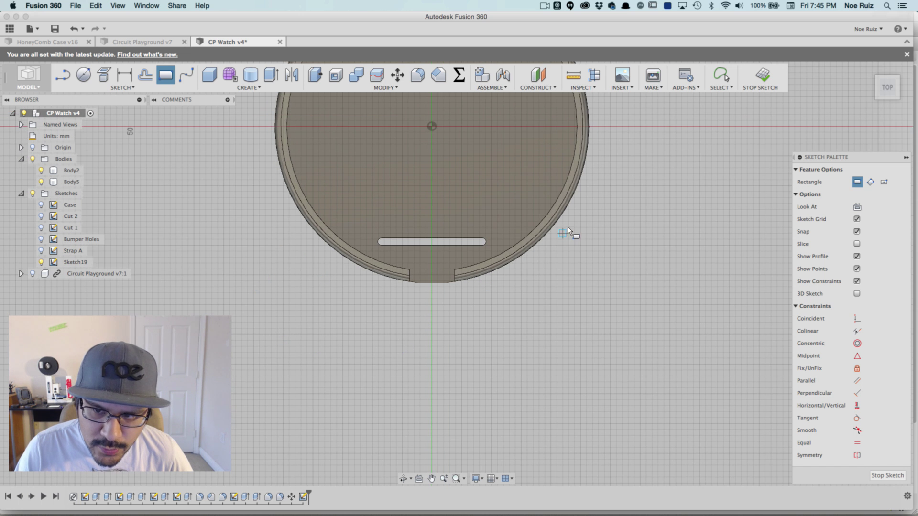
middle_click_drag(570, 231, 491, 285)
scroll(566, 280, "down", 2)
mouse_move(573, 271)
middle_mouse_down()
mouse_move(595, 184)
mouse_move(604, 226)
middle_mouse_up()
scroll(481, 302, "up", 2)
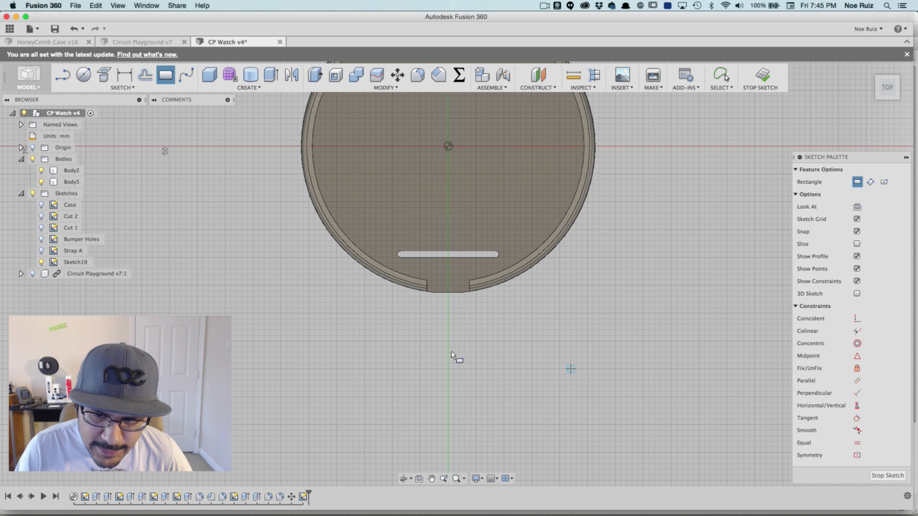
scroll(415, 315, "up", 2)
left_click(381, 313)
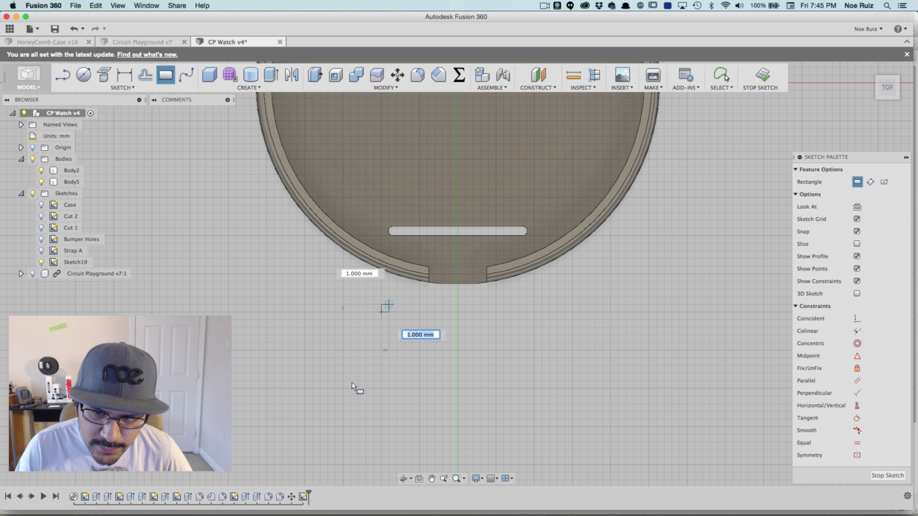
left_click(494, 373)
middle_click_drag(494, 373, 493, 310)
scroll(489, 335, "down", 2)
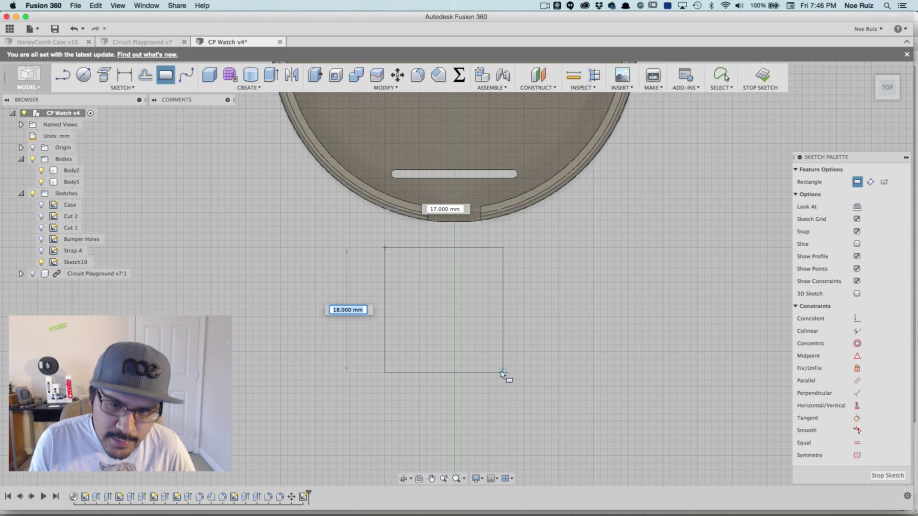
Set the length of the rectangle being drawn to the StrapLength user parameter
type("st")
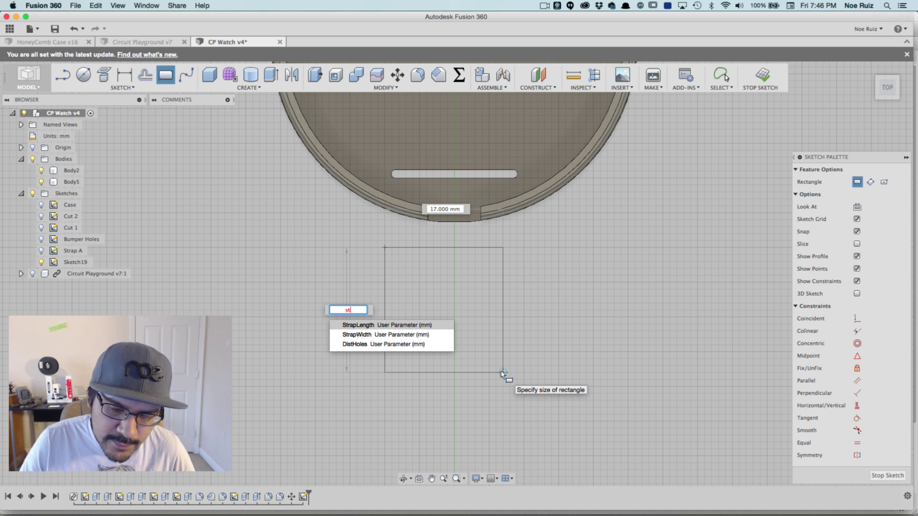
key("Down")
key("Down")
key("Up")
key("Up")
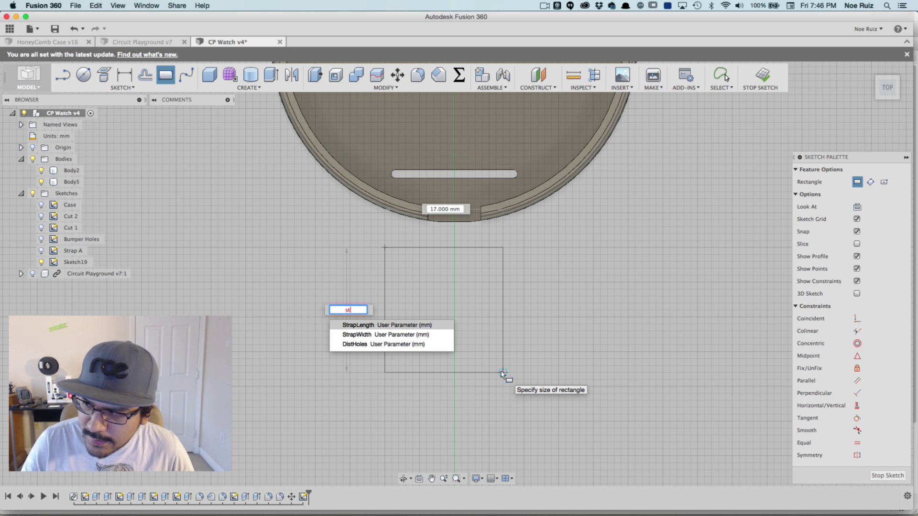
key("Down")
key("Down")
key("Up")
key("Up")
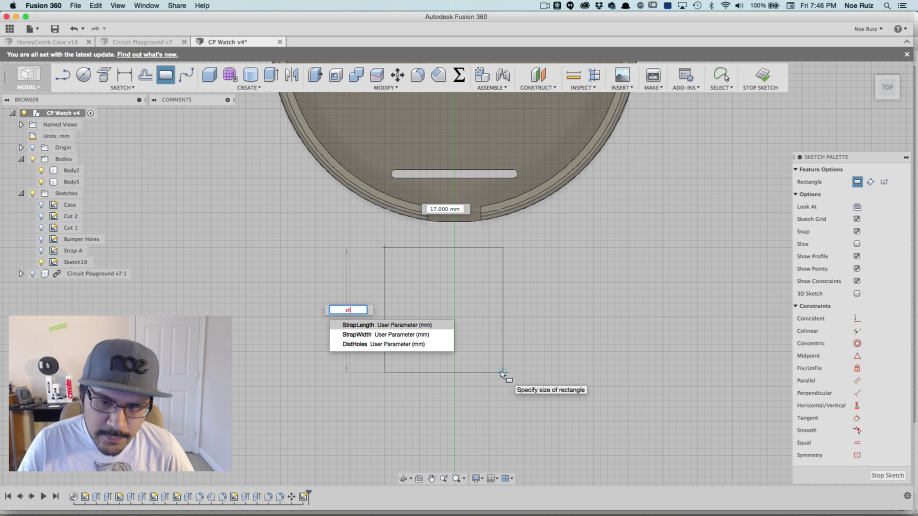
key("Down")
key("Up")
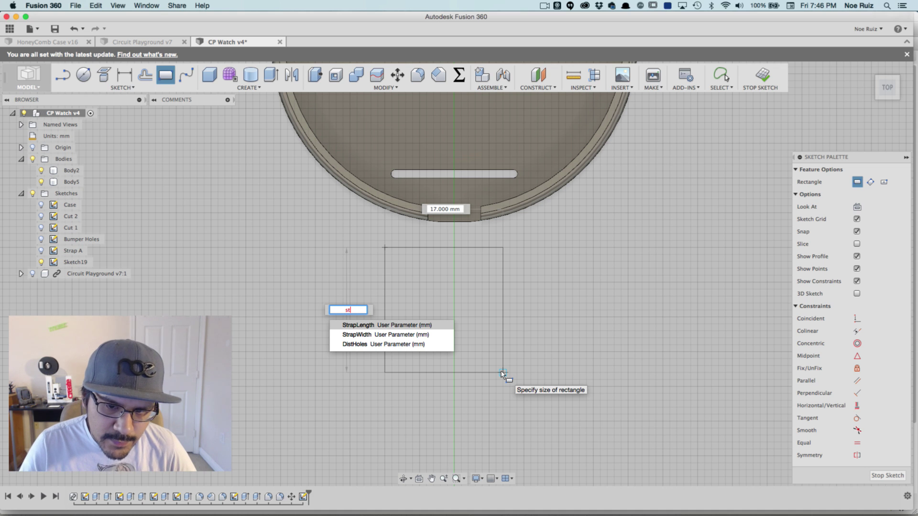
key("Down")
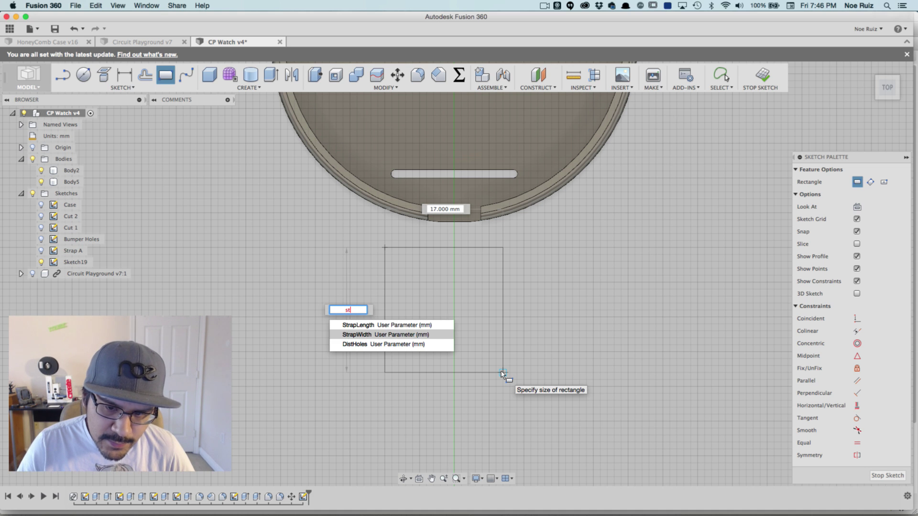
key("Up")
key("Down")
key("Up")
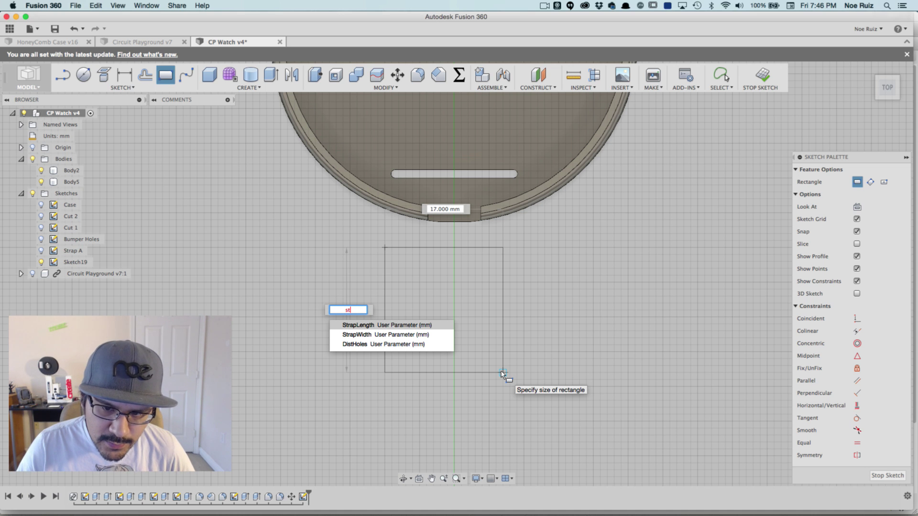
key("Return")
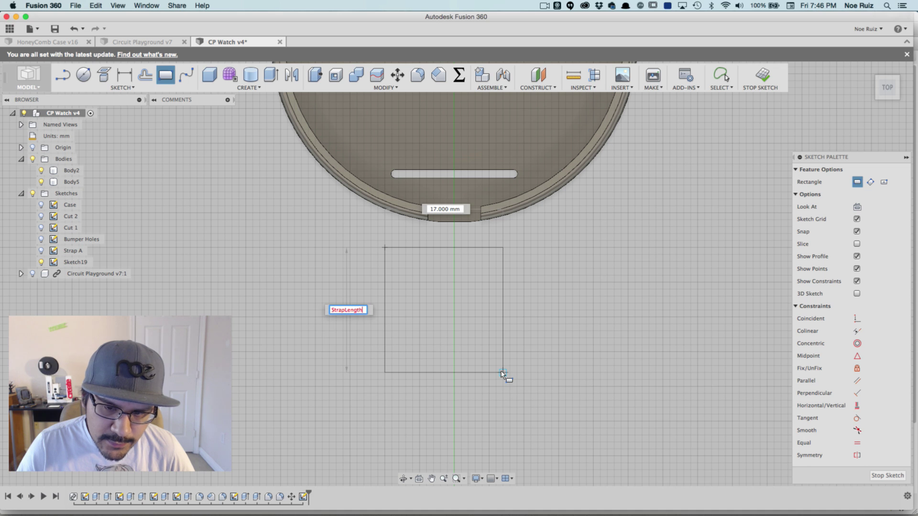
key("Tab")
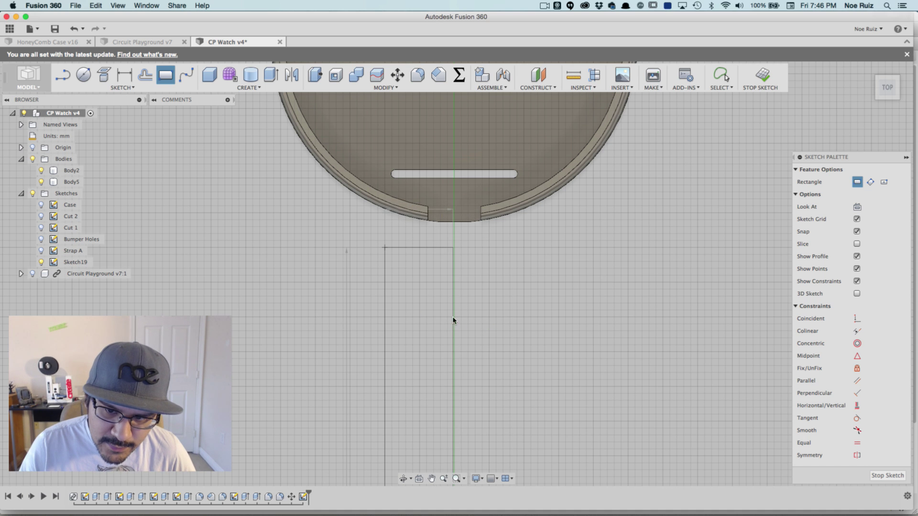
Set the rectangle's width to the StrapWidth user parameter and complete the rectangle
middle_click_drag(455, 318, 456, 197)
scroll(450, 287, "down", 3)
scroll(452, 293, "up", 1)
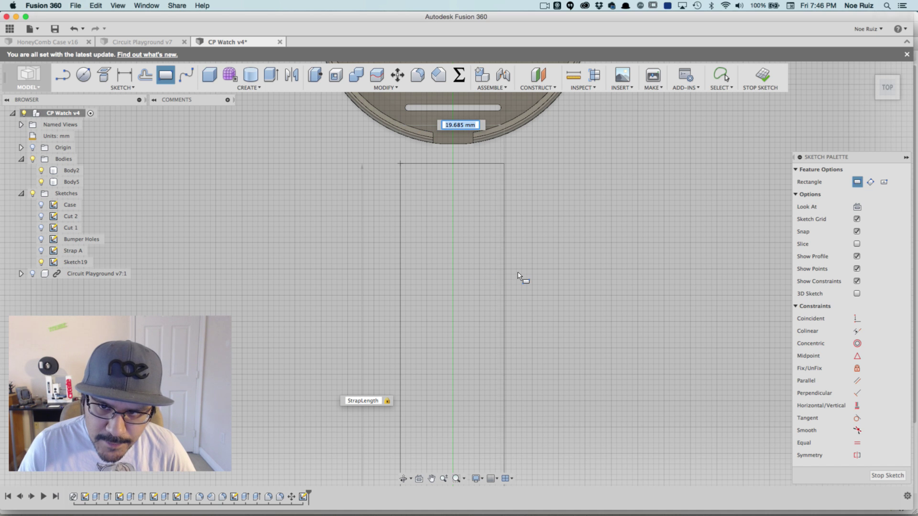
type("stra")
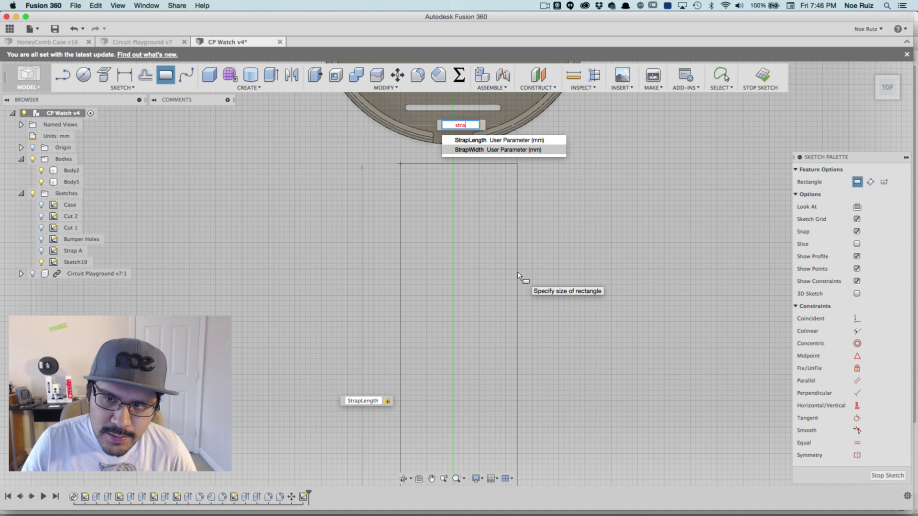
key("Tab")
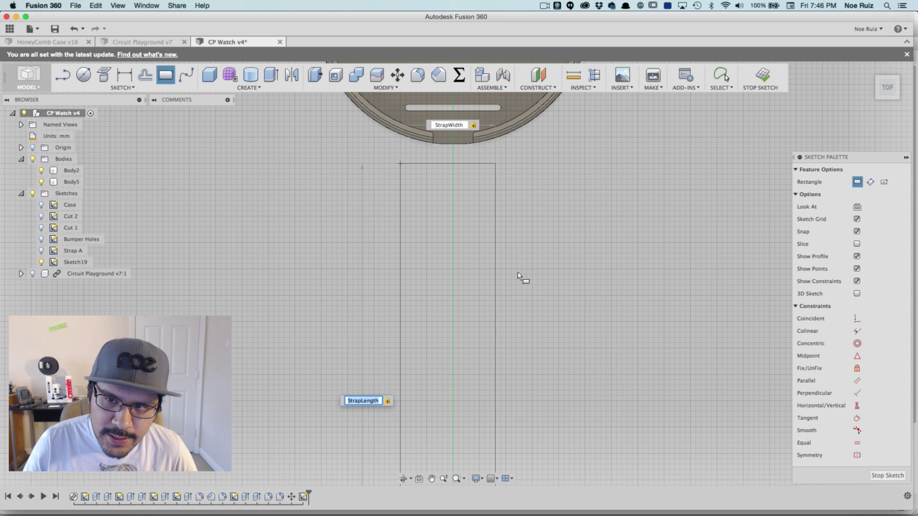
key("Return")
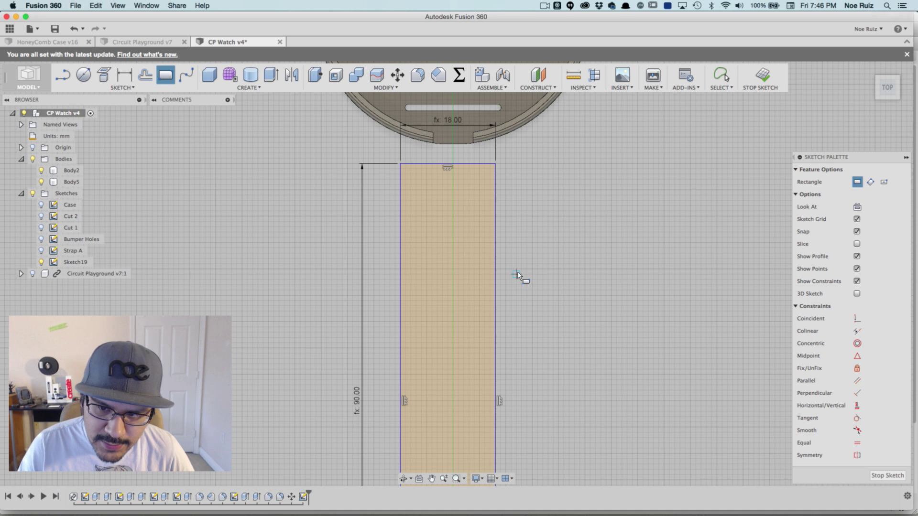
scroll(340, 251, "down", 2)
scroll(349, 368, "up", 3)
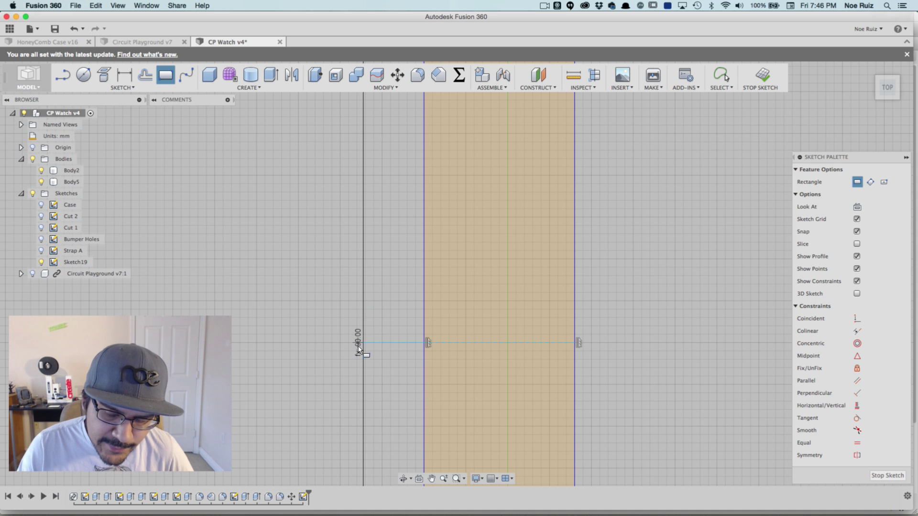
scroll(359, 348, "down", 3)
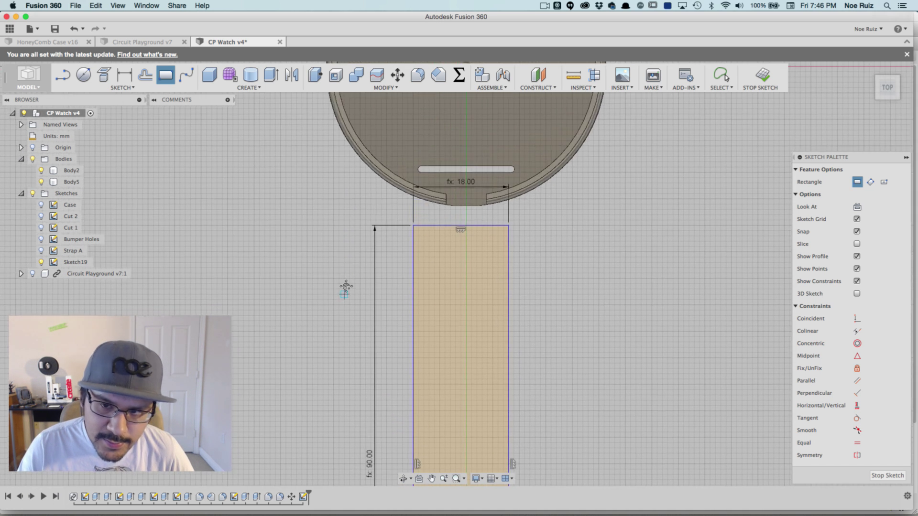
Finish the Rectangle command and move the length and width dimensions to clearer spots beside the rectangle
scroll(345, 287, "up", 3)
key("Escape")
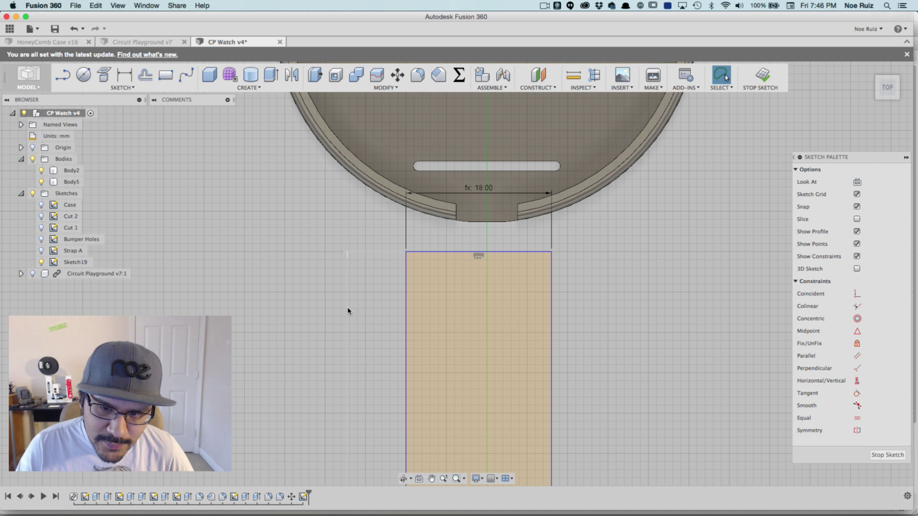
left_click_drag(371, 308, 377, 285)
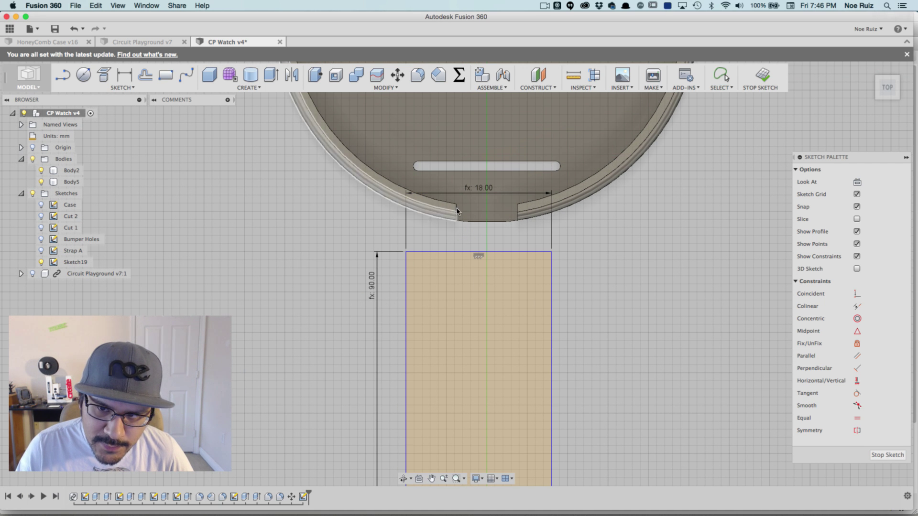
left_click_drag(476, 189, 509, 240)
scroll(510, 239, "down", 3)
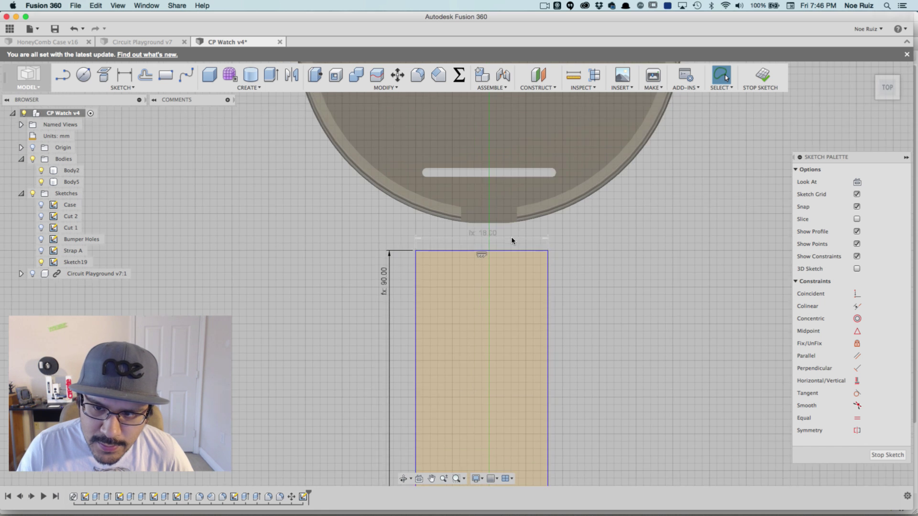
Shift the rectangle sideways off the vertical axis, placing its corner nearest the case at about X -13.6, Y -30 mm
scroll(505, 246, "up", 4)
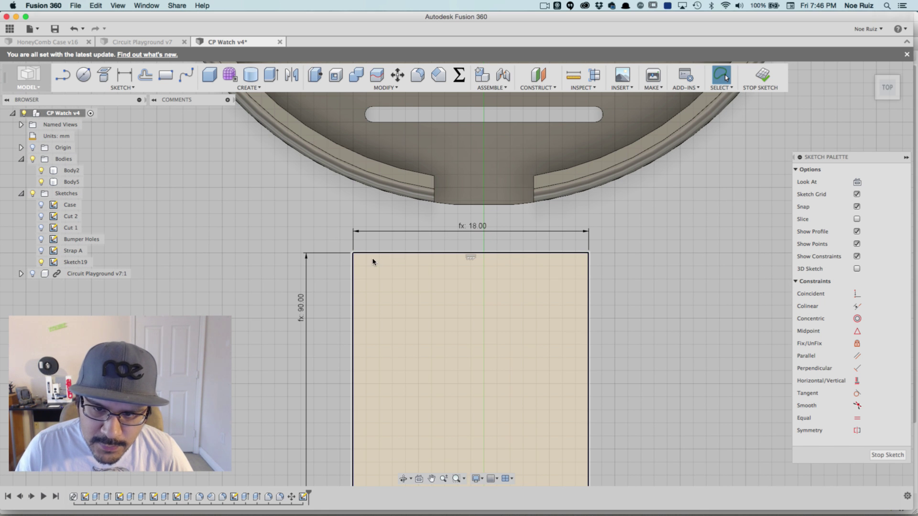
mouse_move(353, 257)
left_mouse_down()
mouse_move(380, 289)
mouse_move(498, 287)
mouse_move(580, 255)
mouse_move(290, 266)
mouse_move(312, 256)
left_mouse_up()
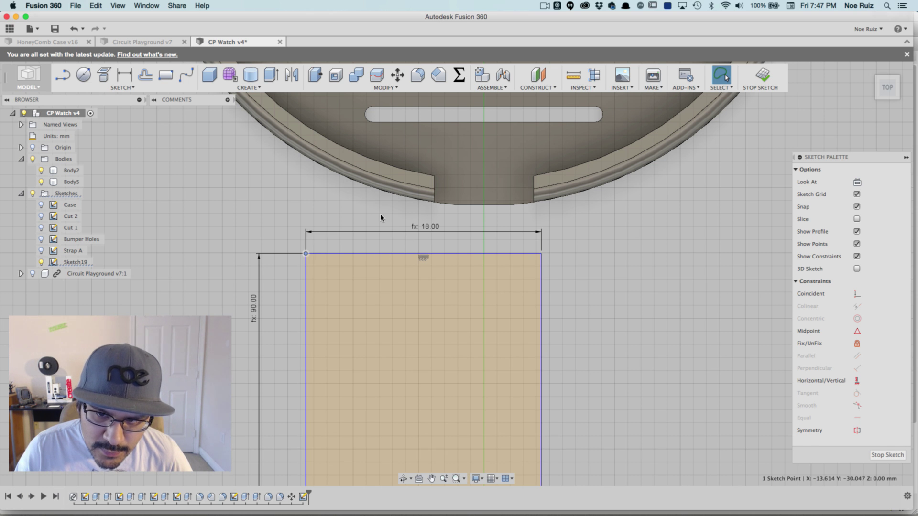
left_click(381, 218)
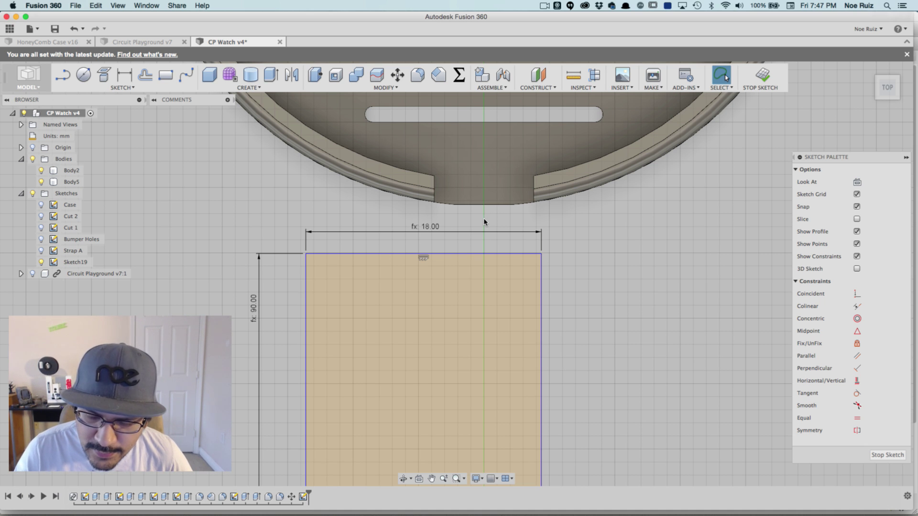
scroll(484, 222, "down", 5)
scroll(483, 223, "up", 3)
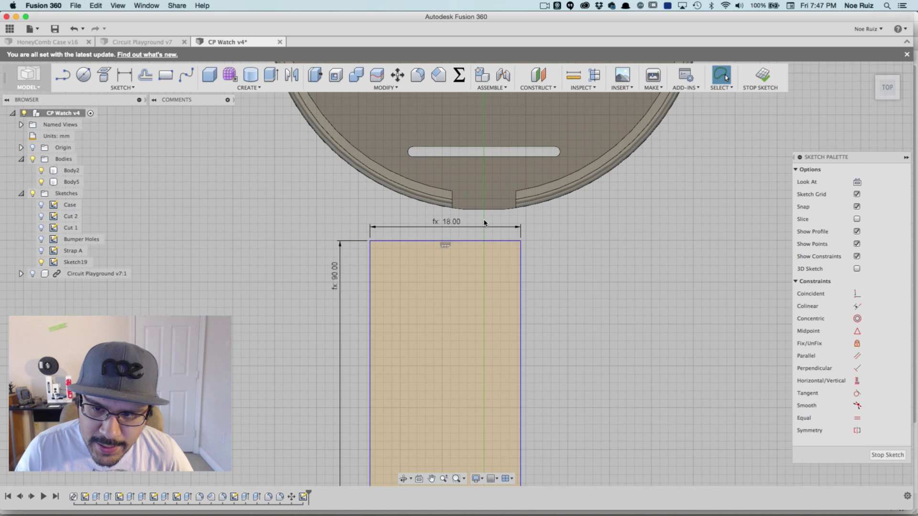
Draw a vertical line about 2.5 mm long on the vertical axis, between the case and the rectangle
scroll(406, 230, "up", 2)
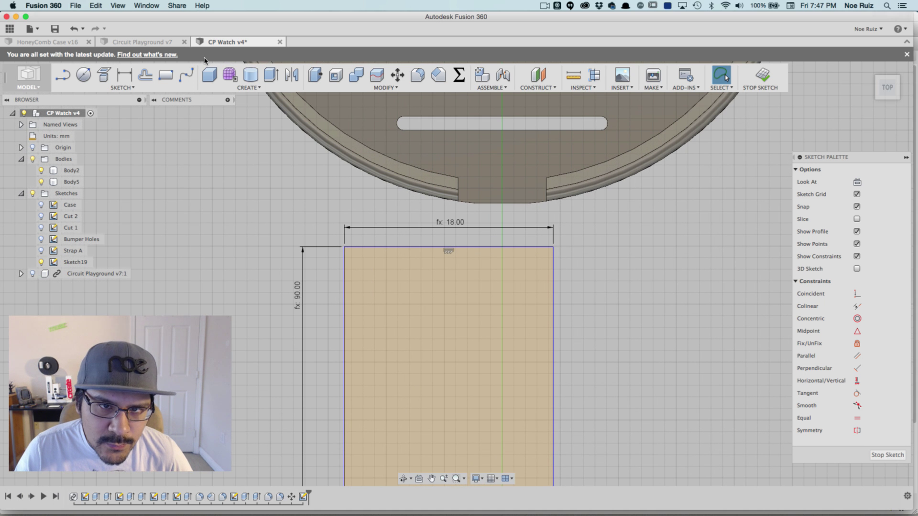
left_click(170, 81)
left_click(63, 79)
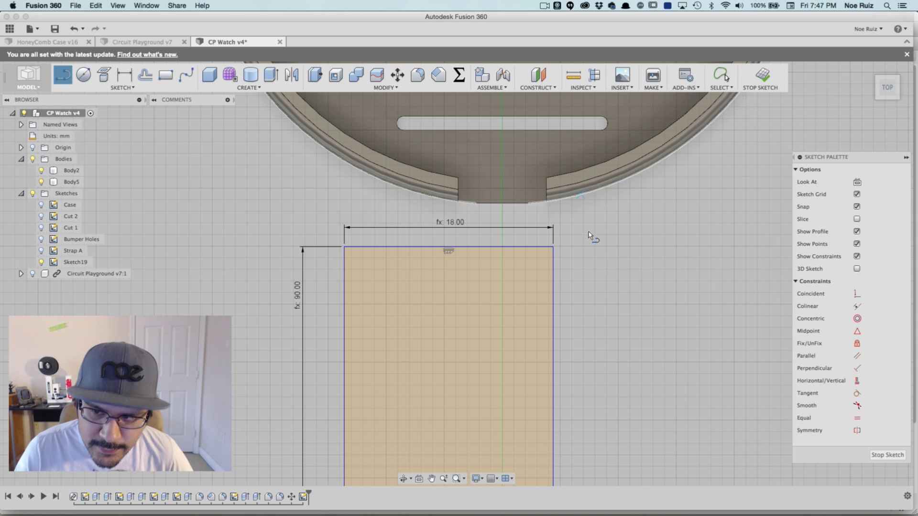
scroll(552, 228, "up", 3)
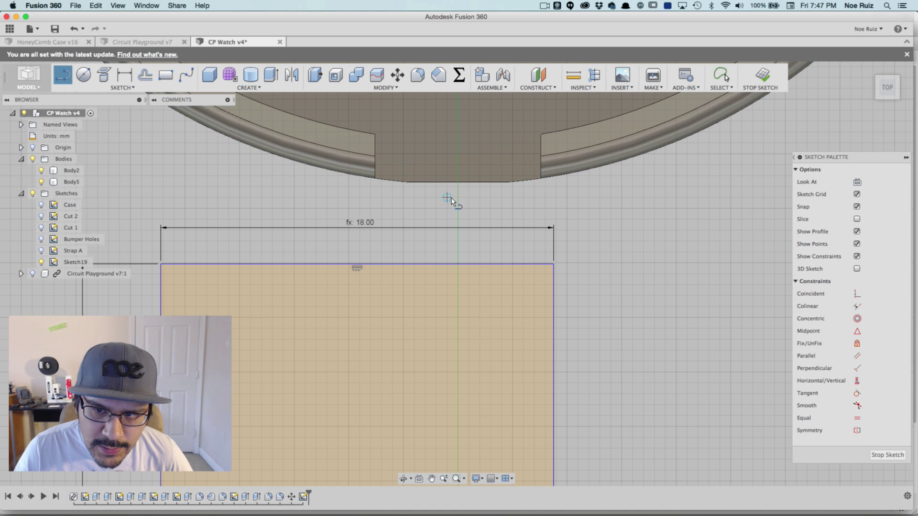
scroll(460, 201, "up", 2)
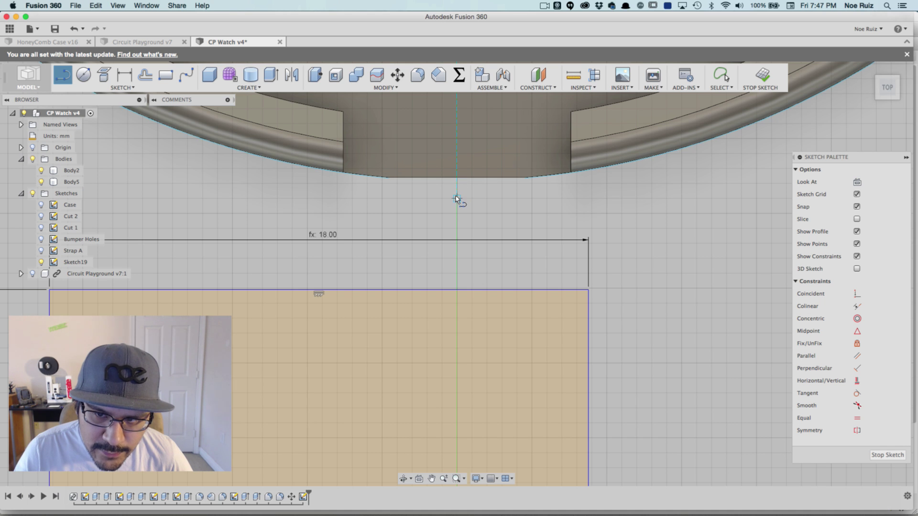
left_click(457, 273)
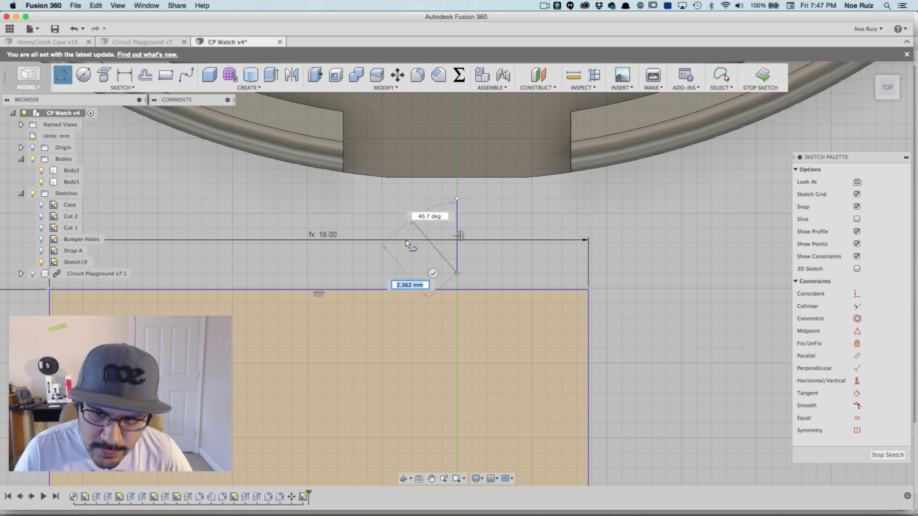
key("Escape")
scroll(478, 244, "up", 2)
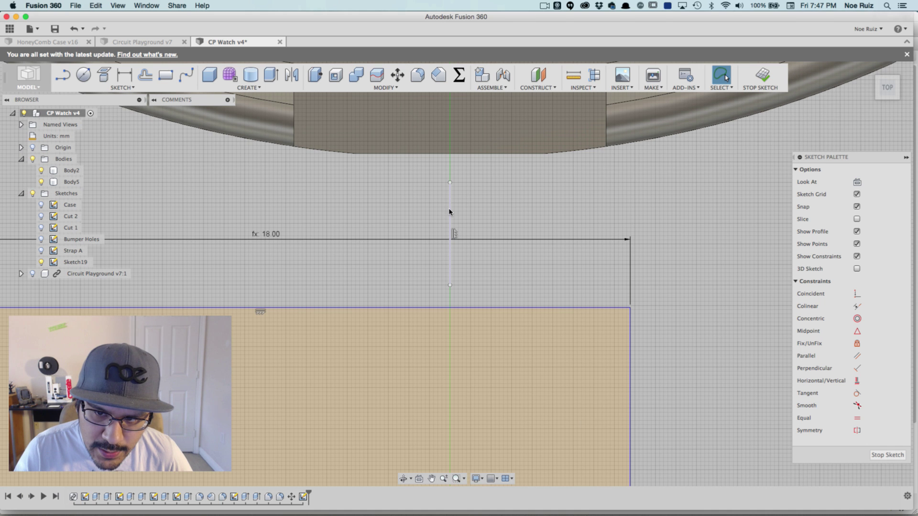
Convert the short line on the vertical axis to a construction line
left_click(450, 212)
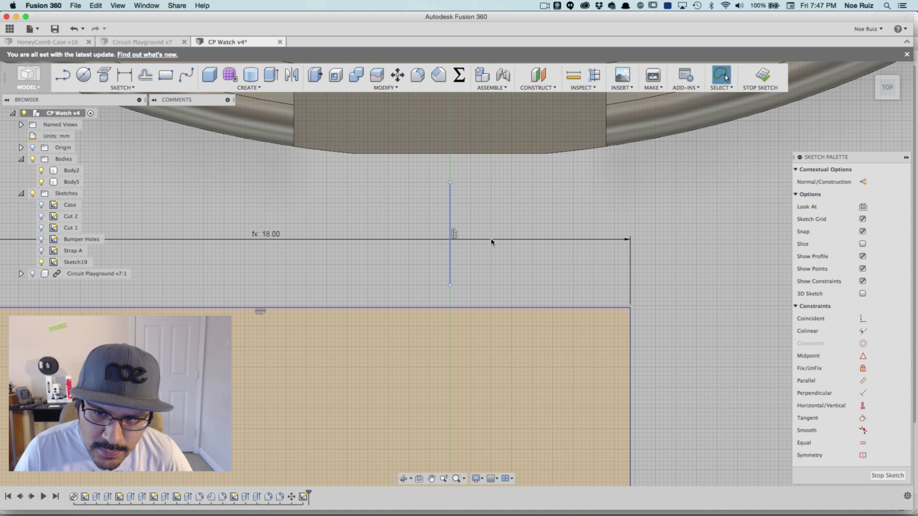
left_click(466, 210)
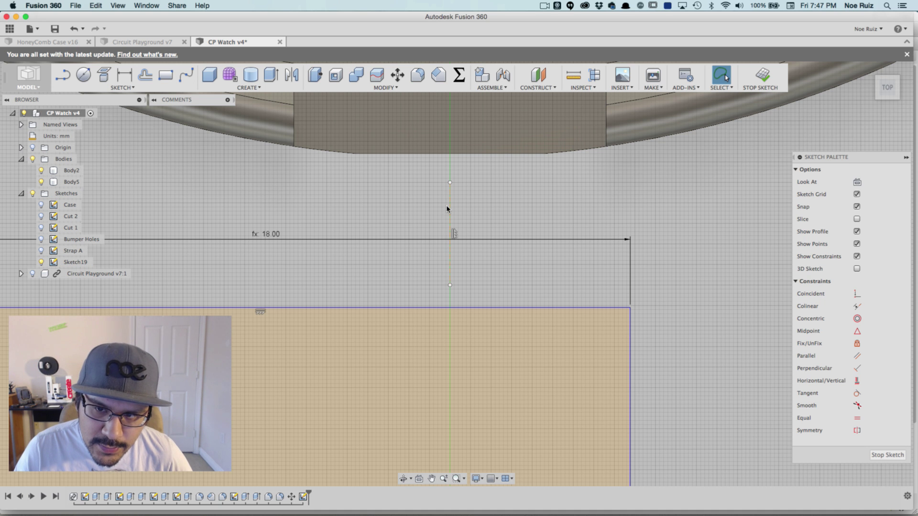
scroll(452, 206, "up", 1)
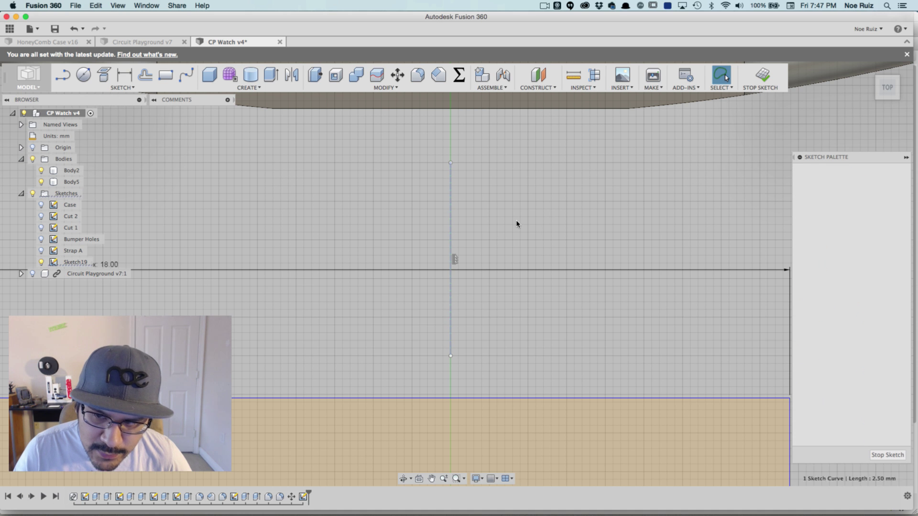
scroll(469, 219, "down", 3)
scroll(469, 219, "down", 3)
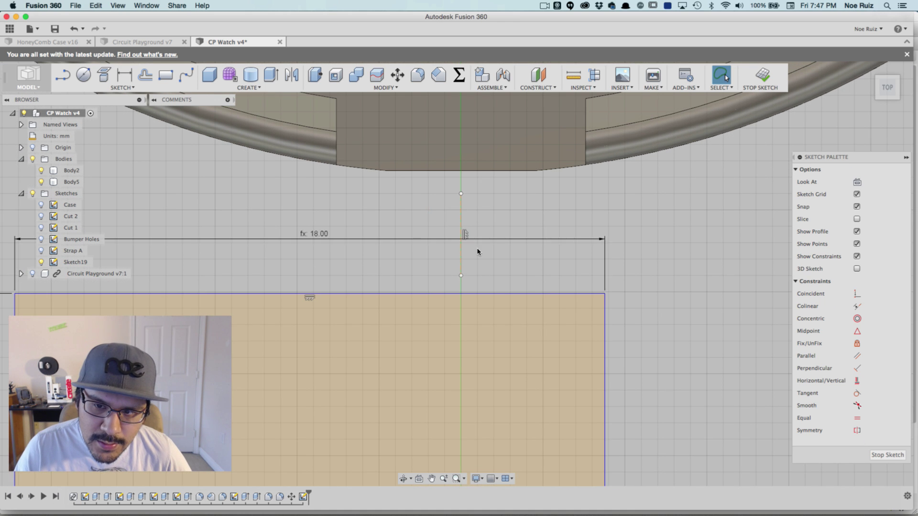
Draw a vertical line about 7.5 mm long into the rectangle from the midpoint of its edge nearest the case
scroll(478, 215, "down", 3)
middle_click_drag(486, 206, 502, 182)
left_click(58, 80)
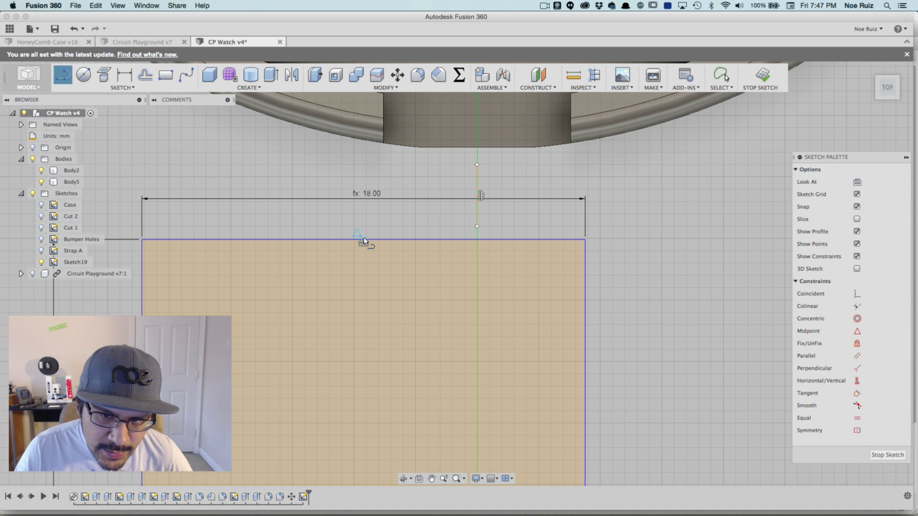
scroll(364, 241, "up", 4)
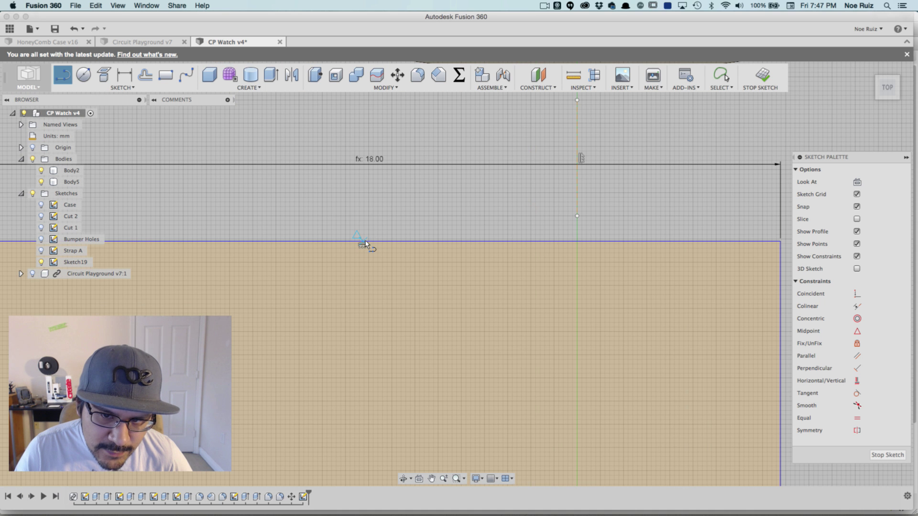
scroll(363, 243, "down", 5)
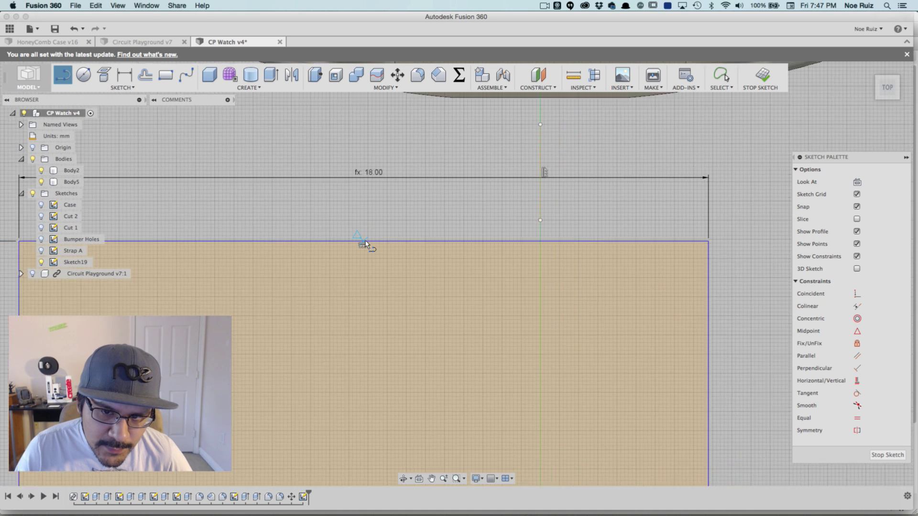
scroll(365, 244, "up", 2)
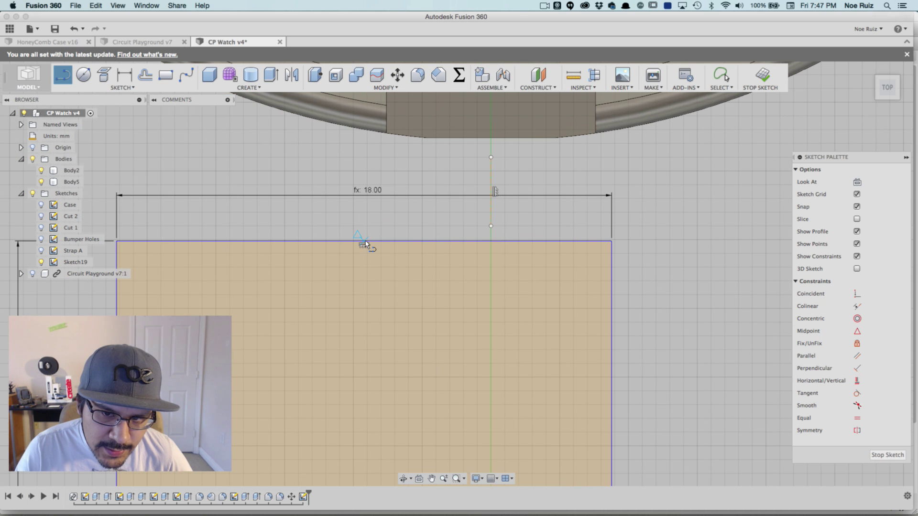
left_click(365, 244)
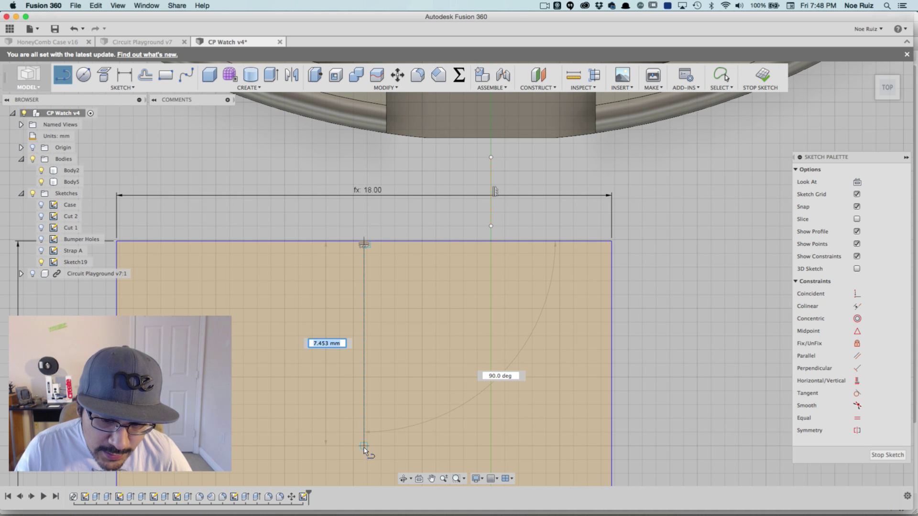
left_click(364, 447)
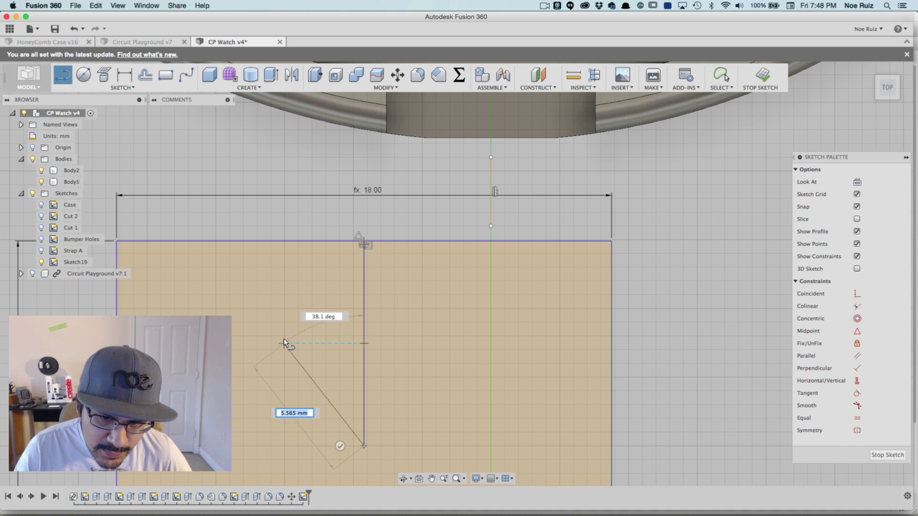
key("Escape")
scroll(375, 258, "down", 2)
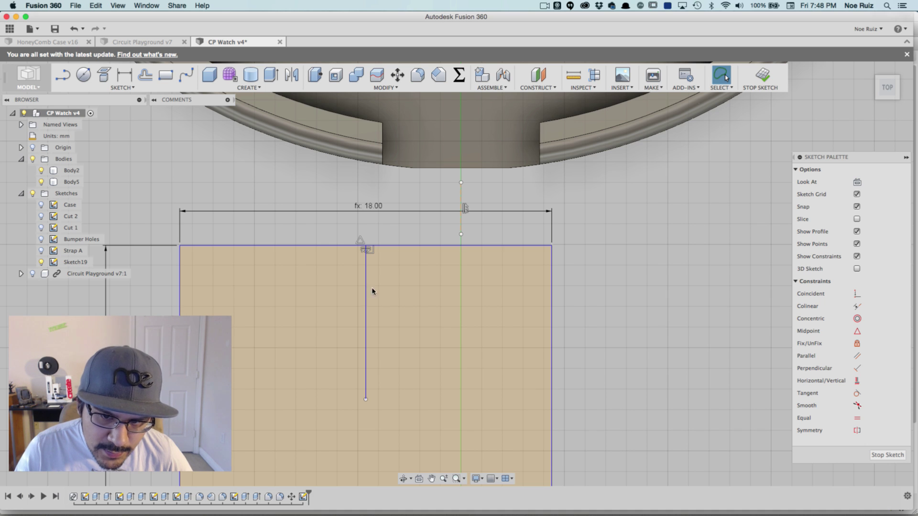
Convert the vertical line inside the rectangle to a construction line
left_click(365, 305)
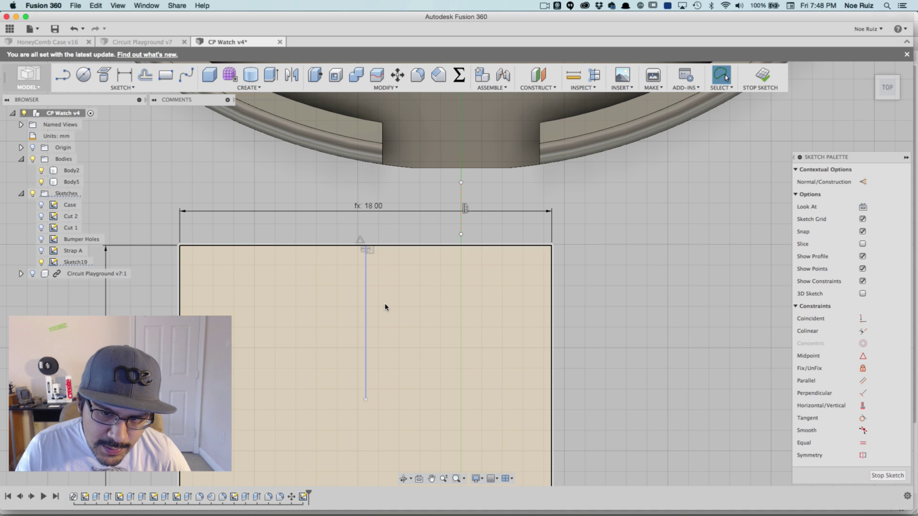
key("x")
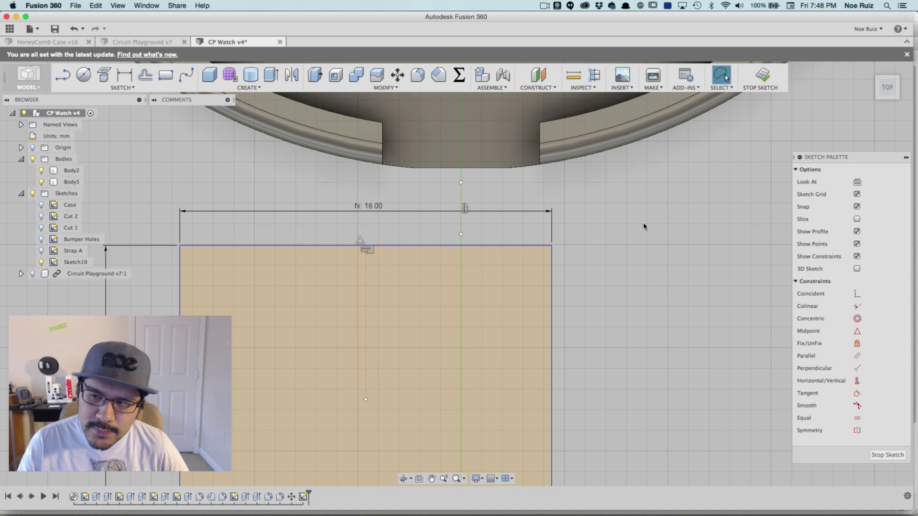
middle_click_drag(403, 211, 372, 208)
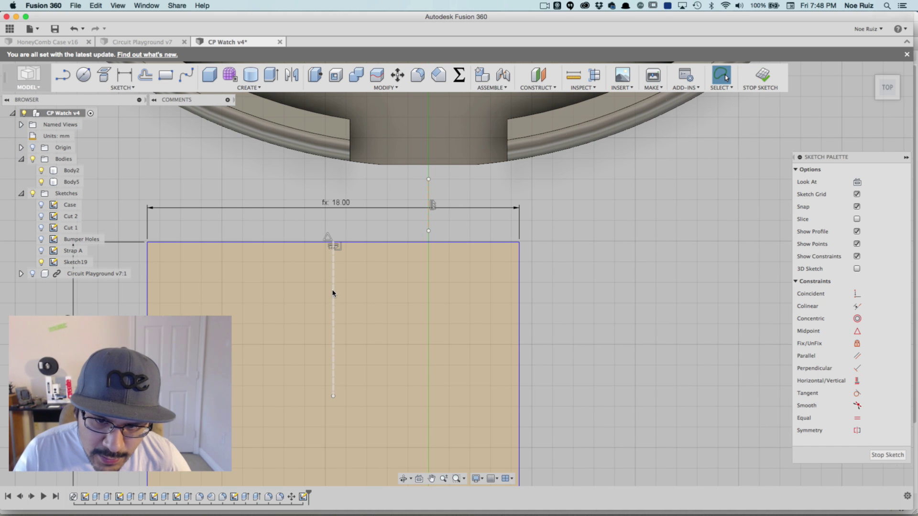
Try a colinear constraint between the rectangle's construction line and the short line on the vertical axis, and undo it
left_click(333, 294)
left_click(430, 229)
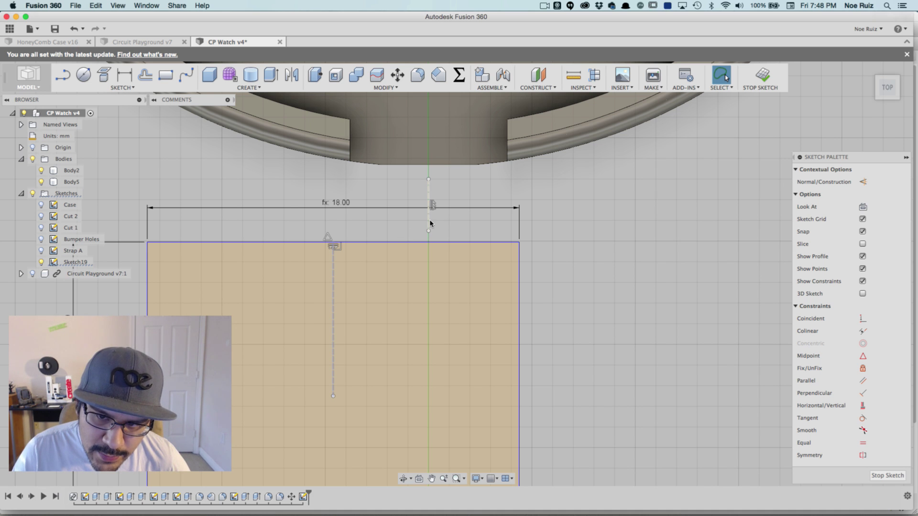
left_click(428, 222)
left_click(411, 226)
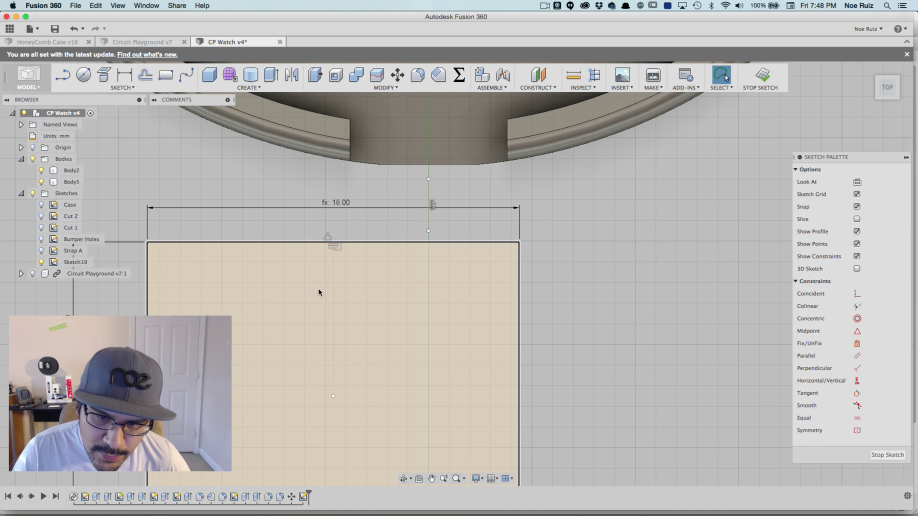
left_click(336, 291)
left_click(420, 225)
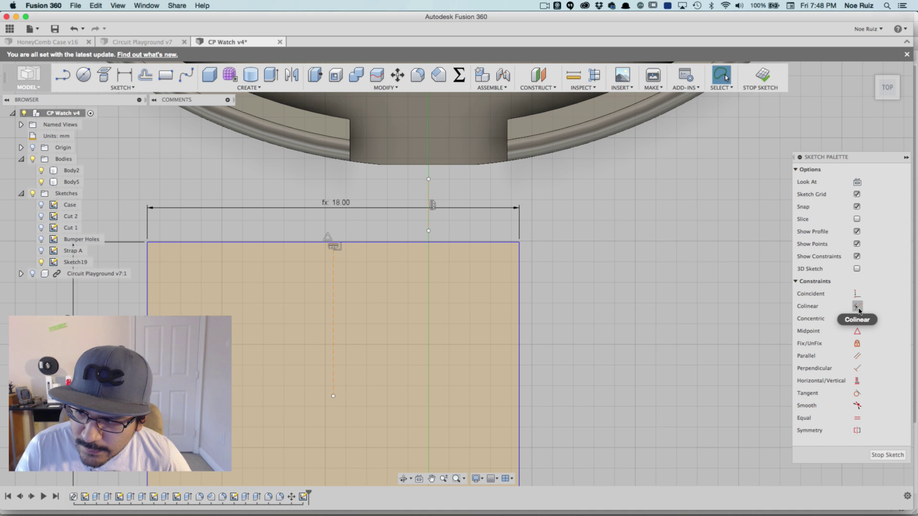
left_click(858, 307)
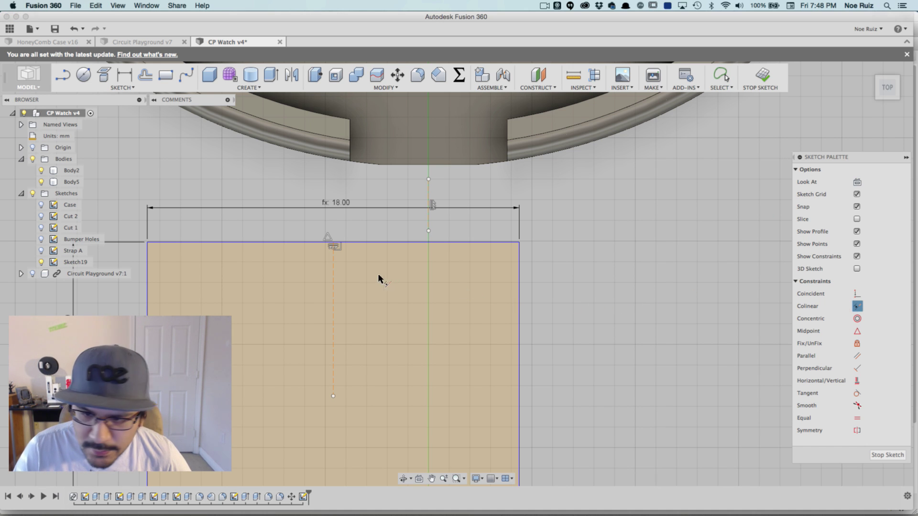
left_click(333, 283)
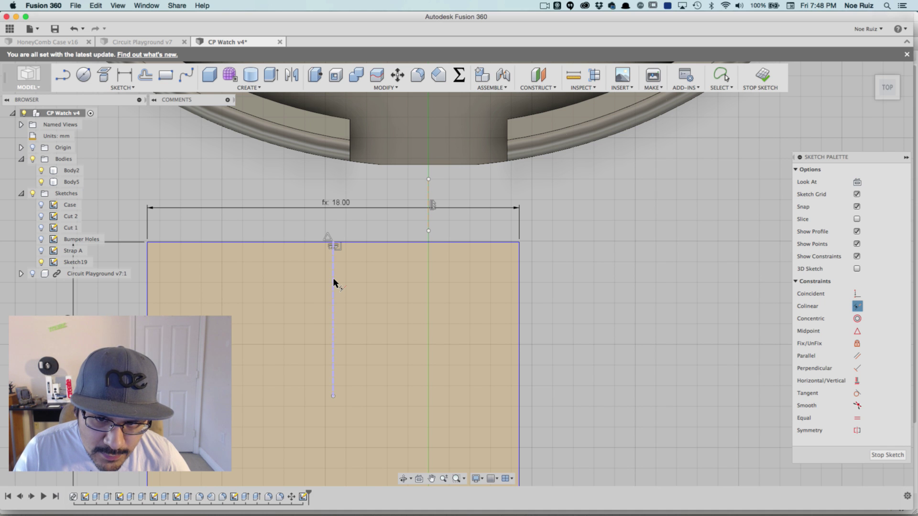
left_click(428, 221)
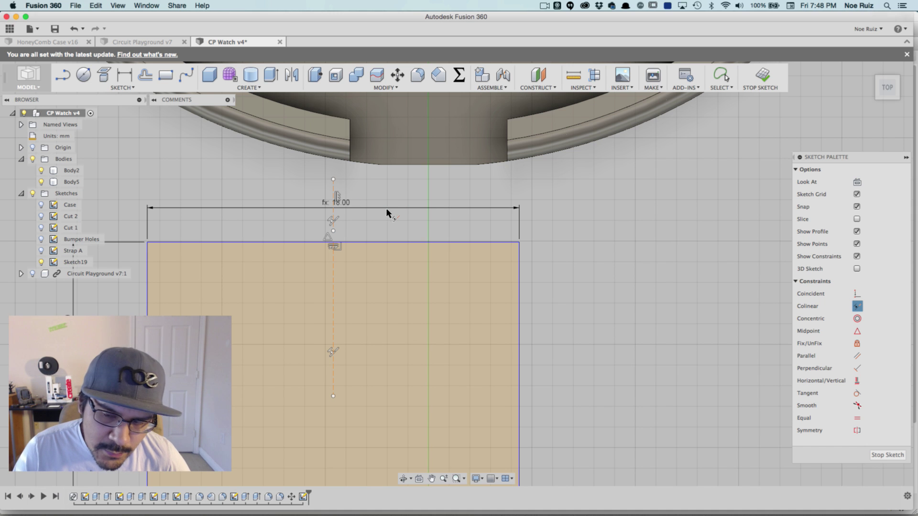
key("Escape")
key("super+z")
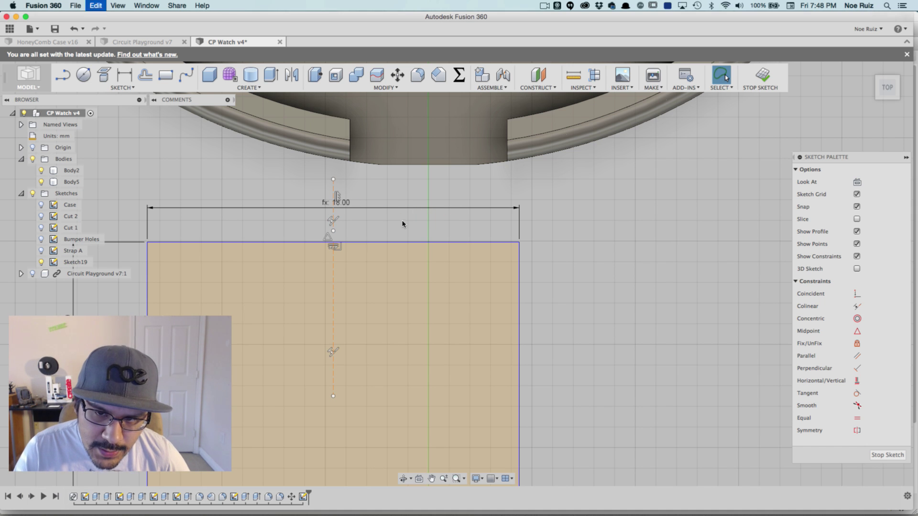
Fix the short construction line on the vertical axis in place with a Fix constraint
left_click(428, 198)
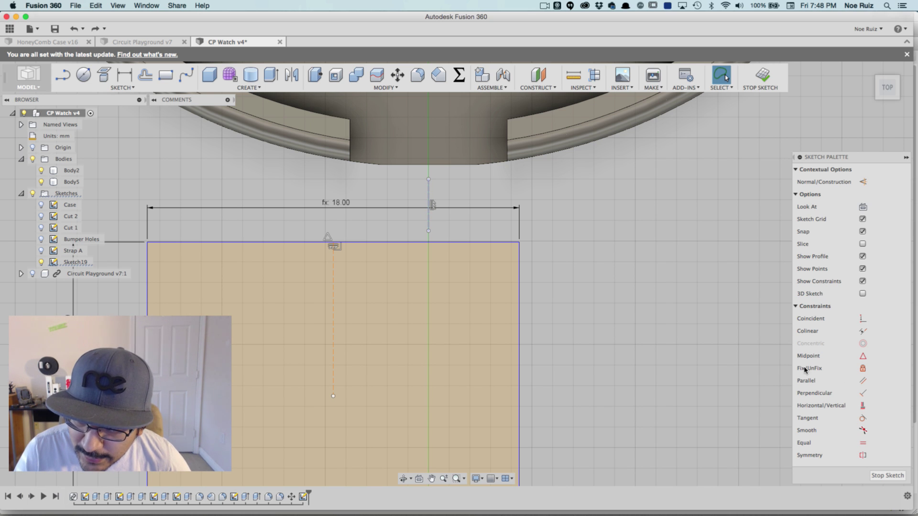
left_click(864, 369)
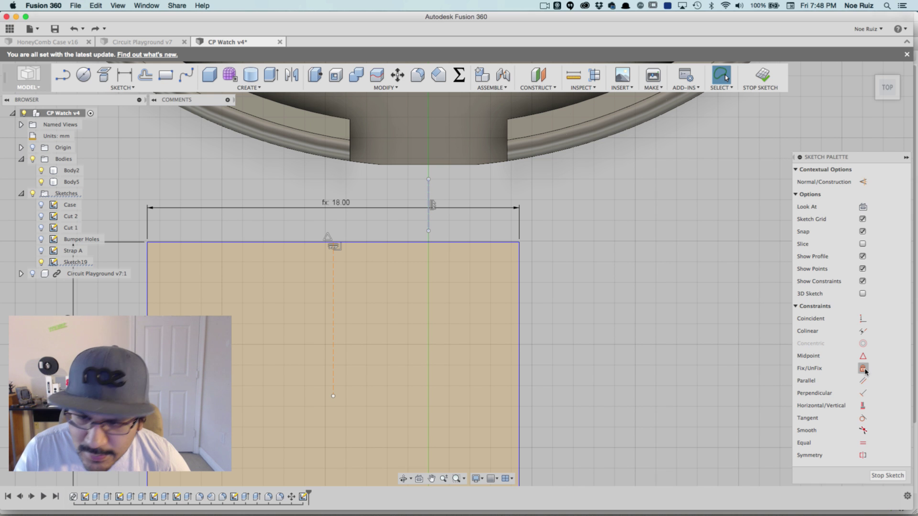
scroll(421, 186, "up", 5)
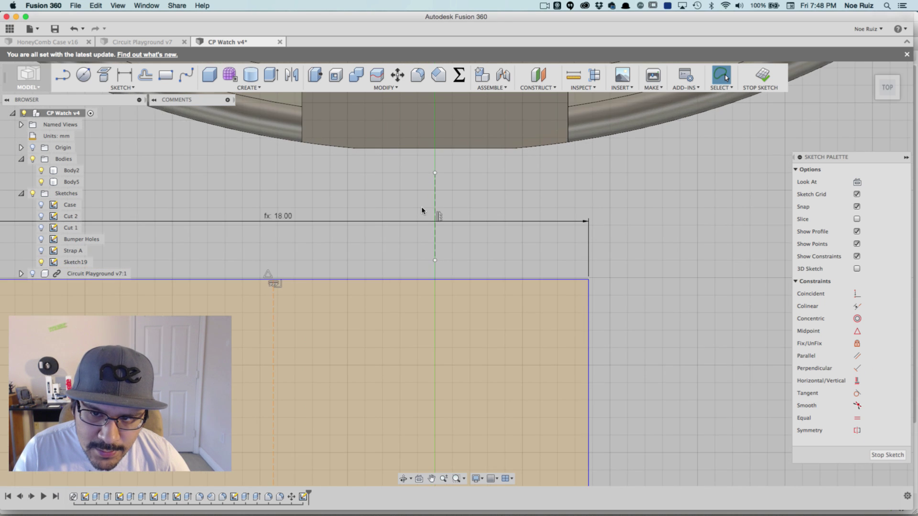
scroll(439, 201, "down", 4)
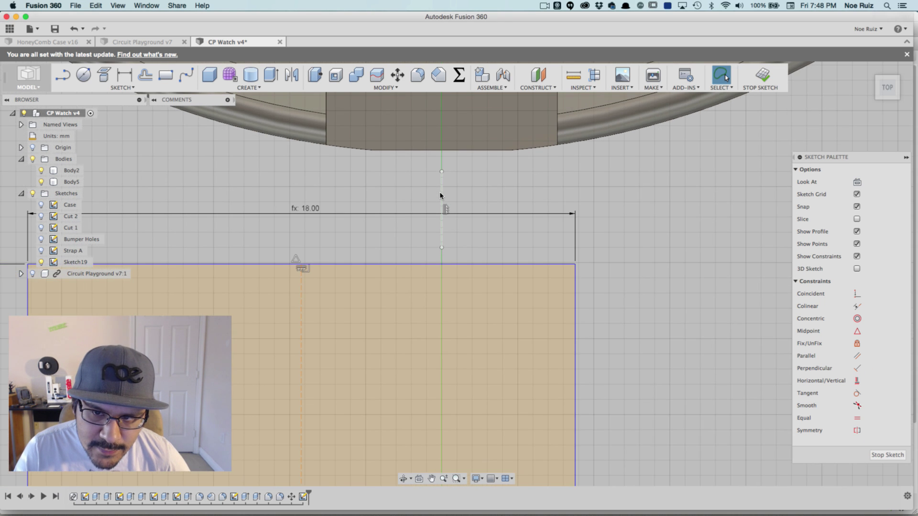
left_click(443, 186)
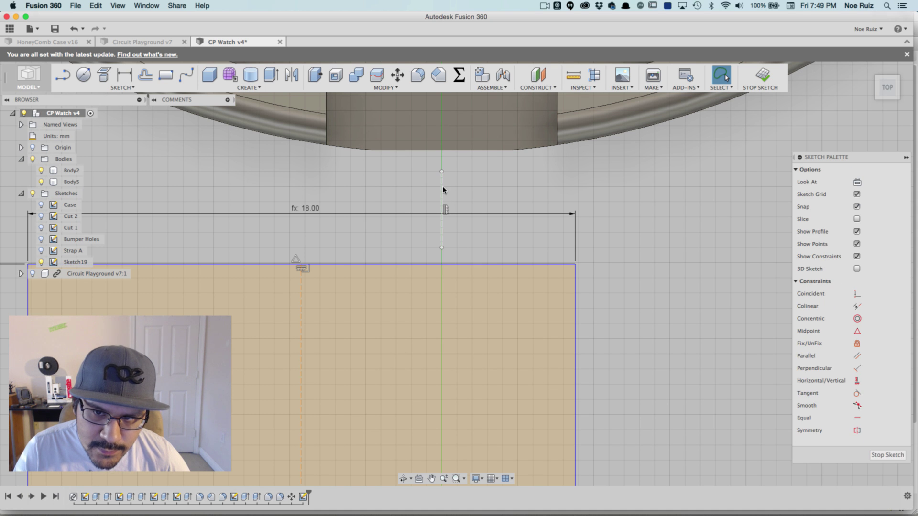
left_click(467, 193)
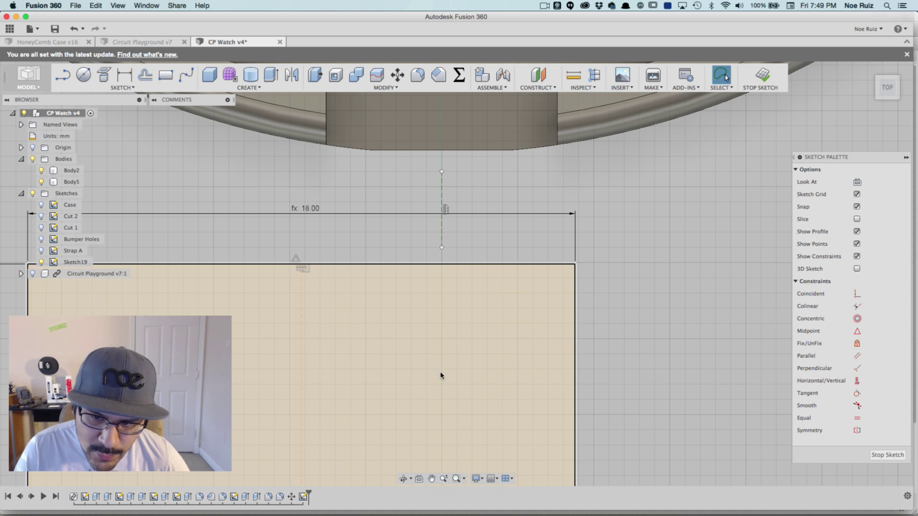
Make the rectangle's vertical construction line colinear with the short construction line on the vertical axis
scroll(441, 191, "down", 3)
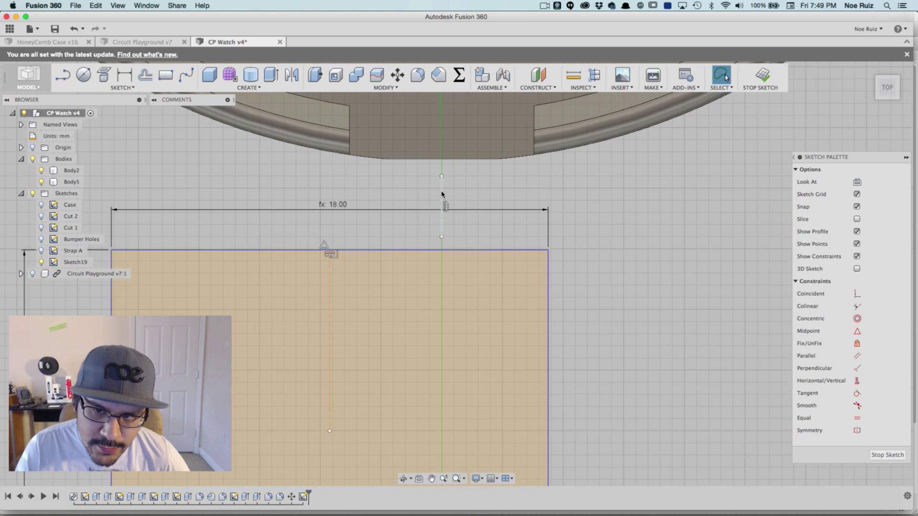
left_click(857, 306)
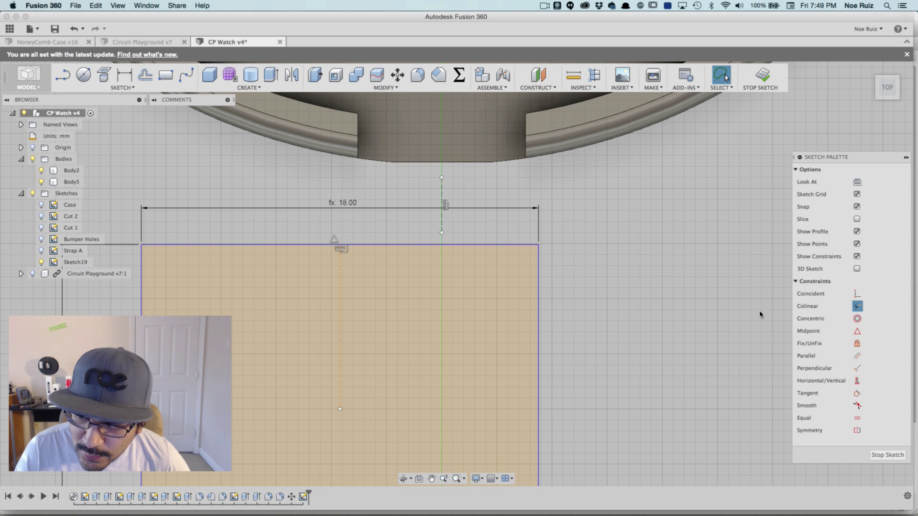
left_click(341, 300)
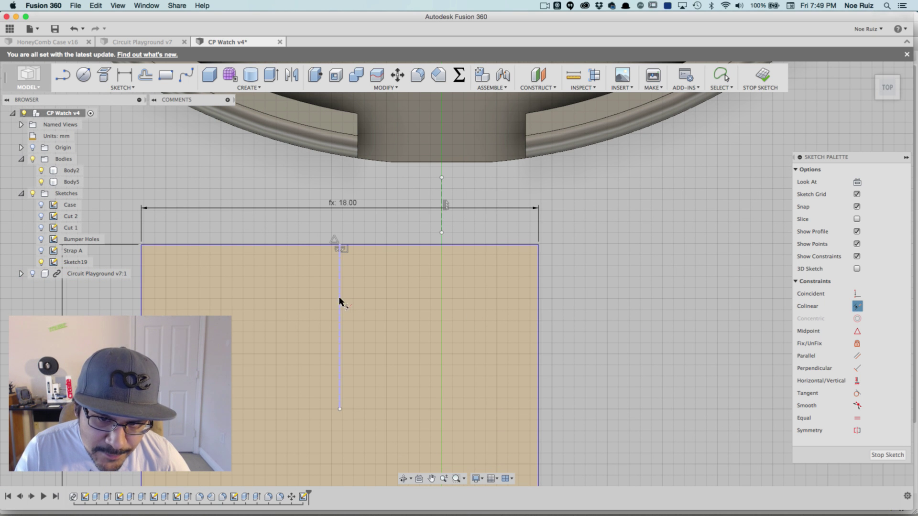
left_click(441, 221)
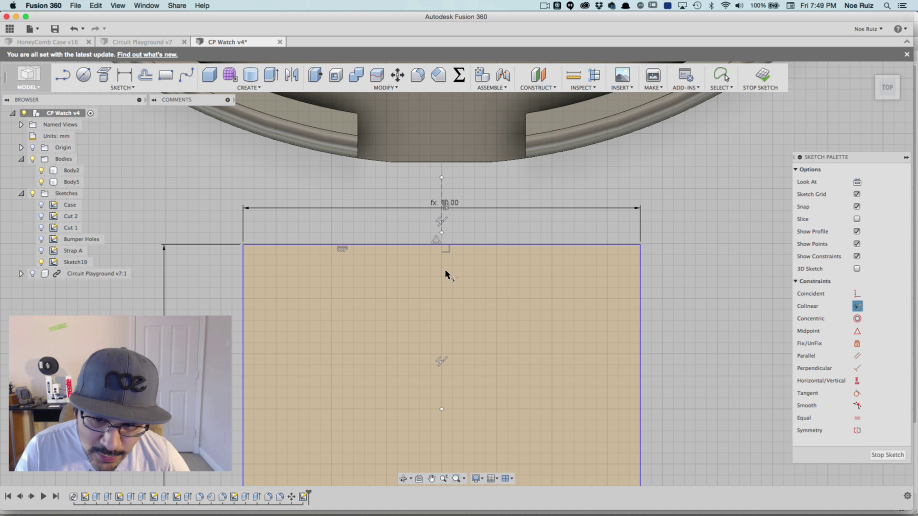
scroll(439, 367, "up", 3)
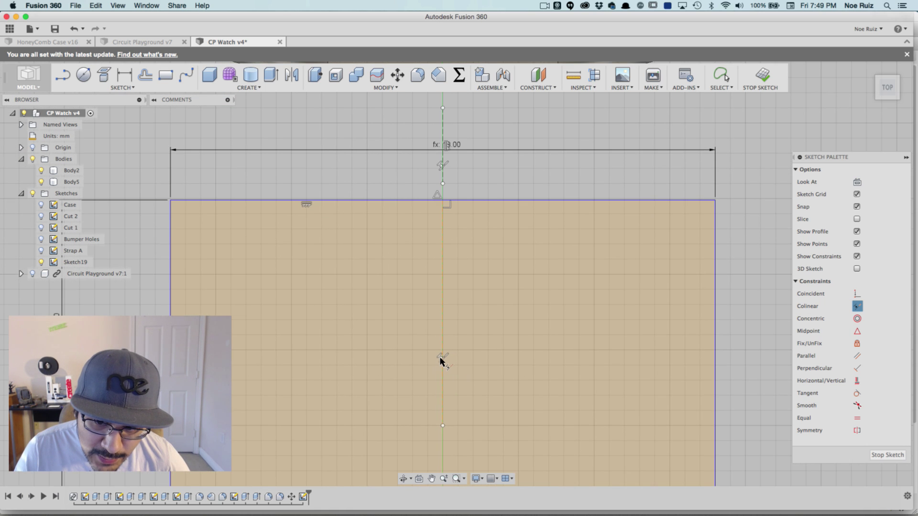
scroll(441, 361, "up", 1)
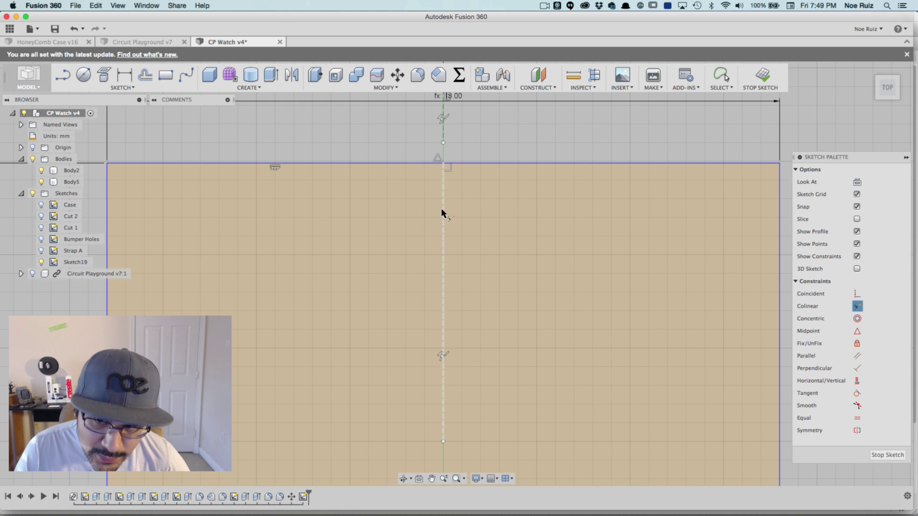
key("Escape")
left_click(440, 120)
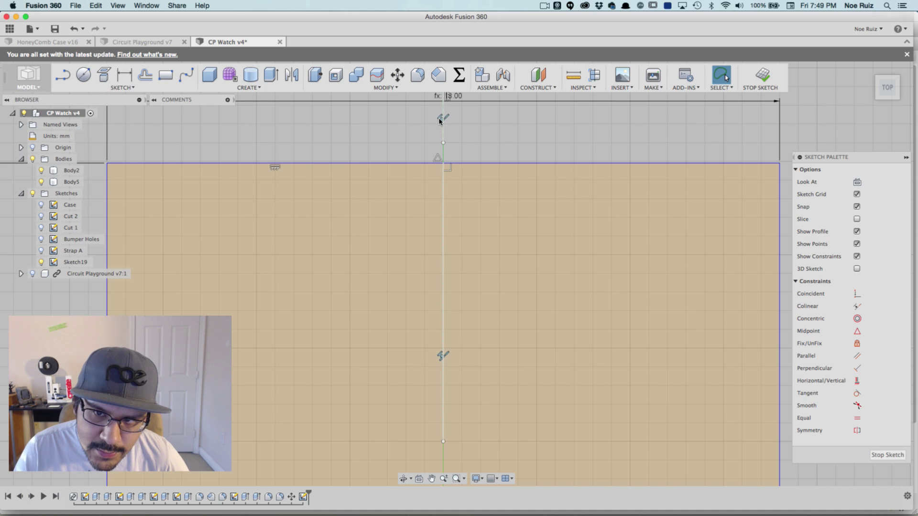
left_click(440, 120)
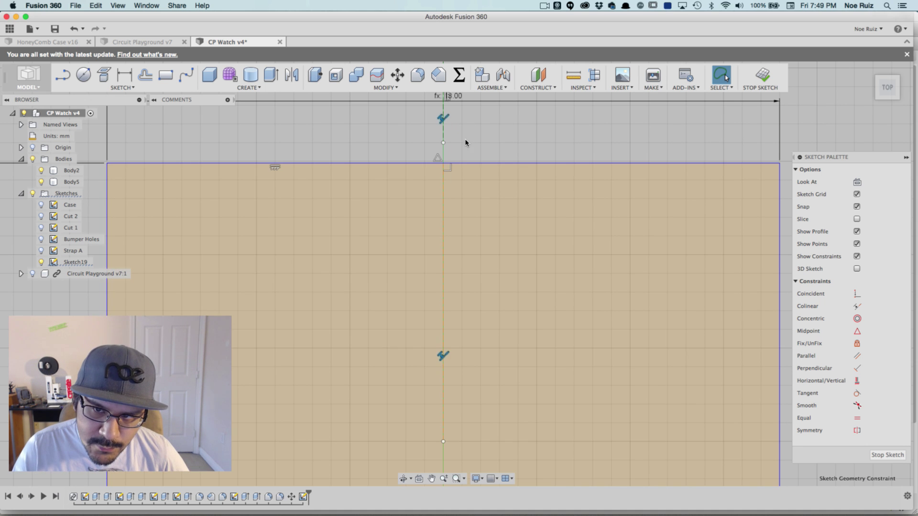
left_click(465, 138)
Unfix the short construction line on the vertical axis and try moving it along the axis
scroll(456, 129, "down", 3)
scroll(455, 129, "down", 4)
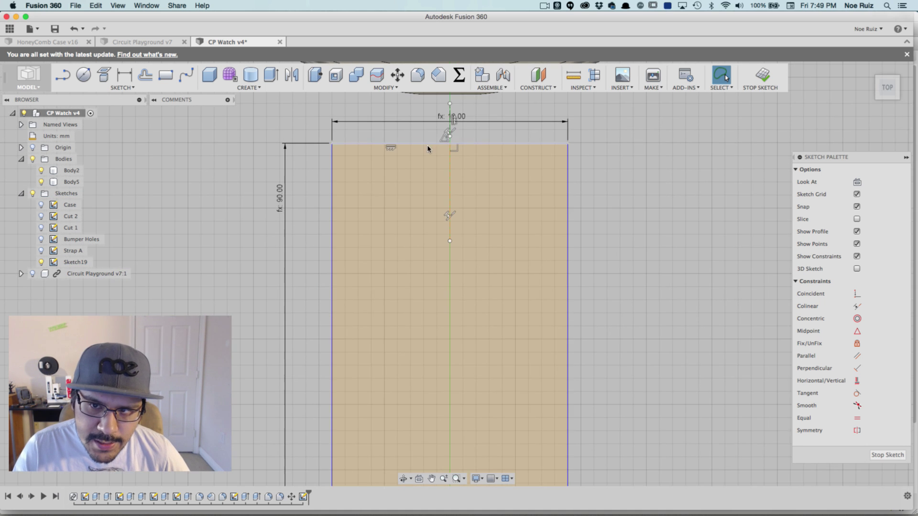
middle_click_drag(429, 148, 431, 190)
scroll(450, 165, "up", 2)
left_click(450, 162)
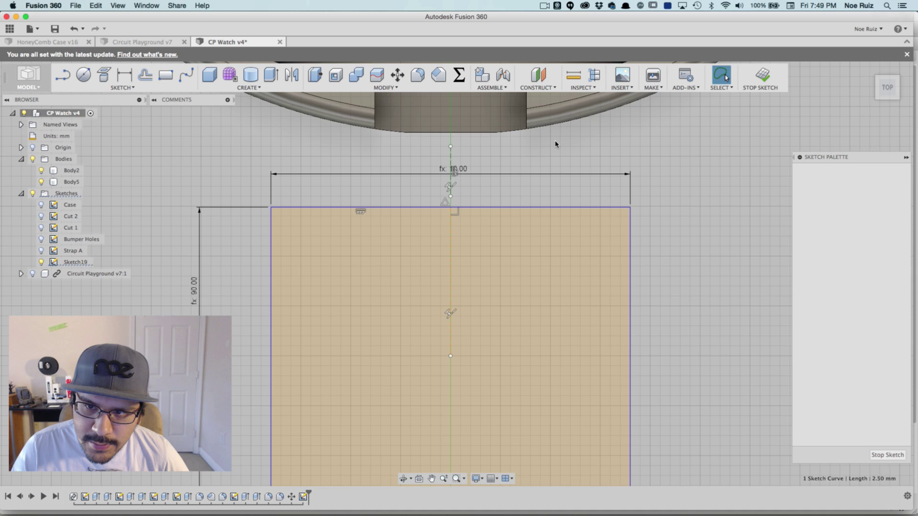
scroll(501, 141, "up", 2)
left_click(431, 165)
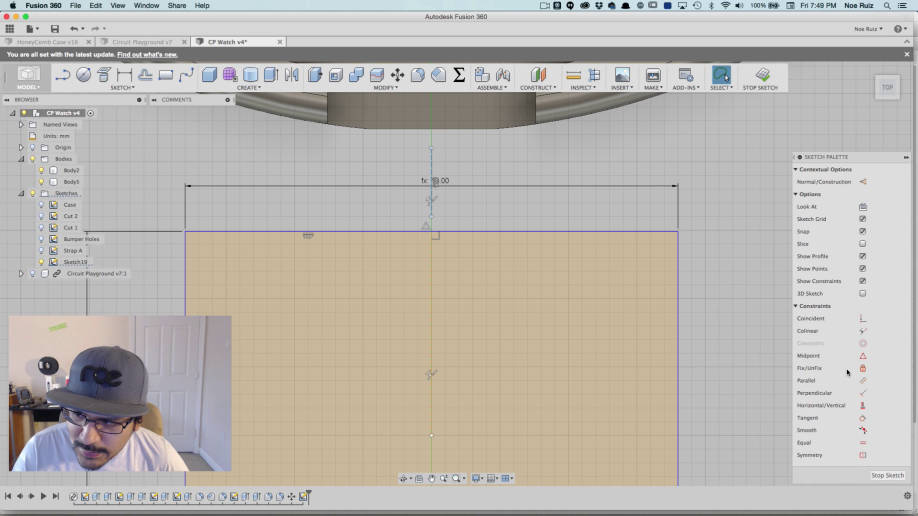
left_click(862, 369)
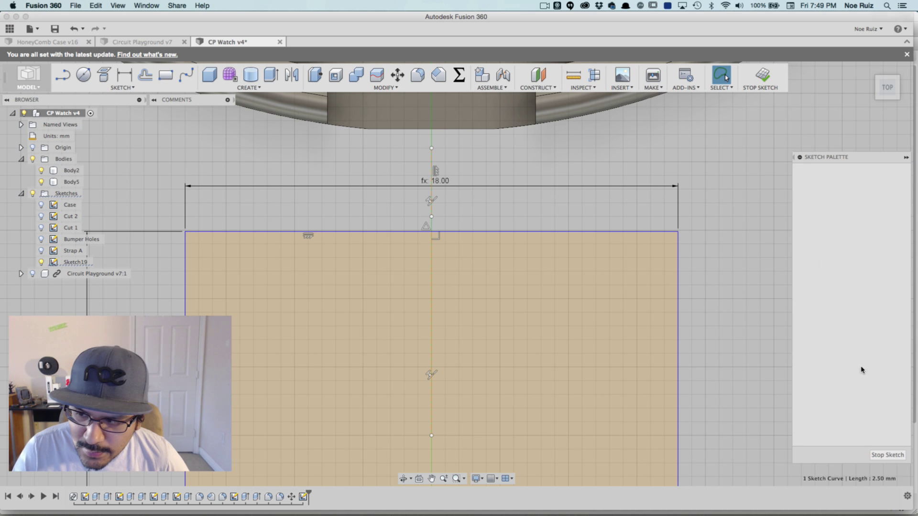
left_click(432, 164)
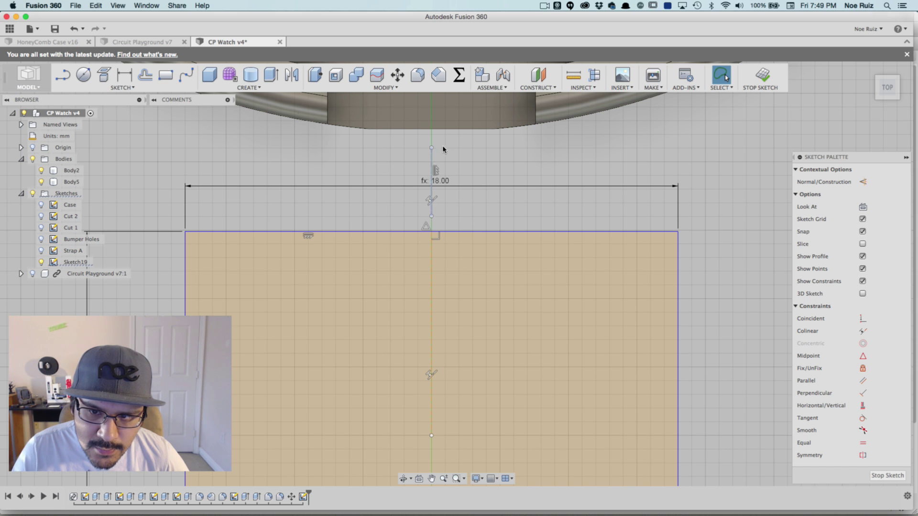
mouse_move(442, 148)
left_mouse_down()
mouse_move(541, 177)
mouse_move(549, 165)
left_mouse_up()
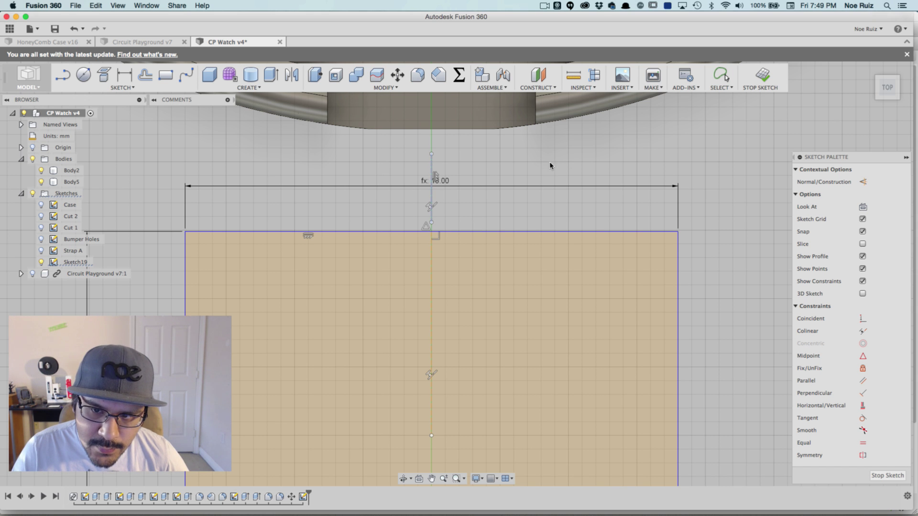
left_click(549, 159)
Review the StrapLength and StrapWidth user parameters alongside the new strap sketch
scroll(549, 160, "down", 5)
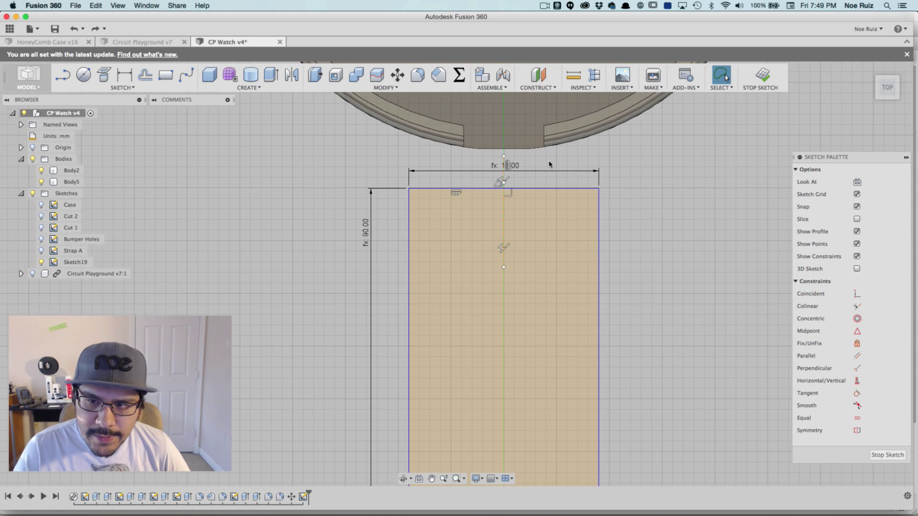
scroll(549, 161, "down", 5)
middle_click_drag(630, 195, 454, 134, "shift")
left_click(459, 75)
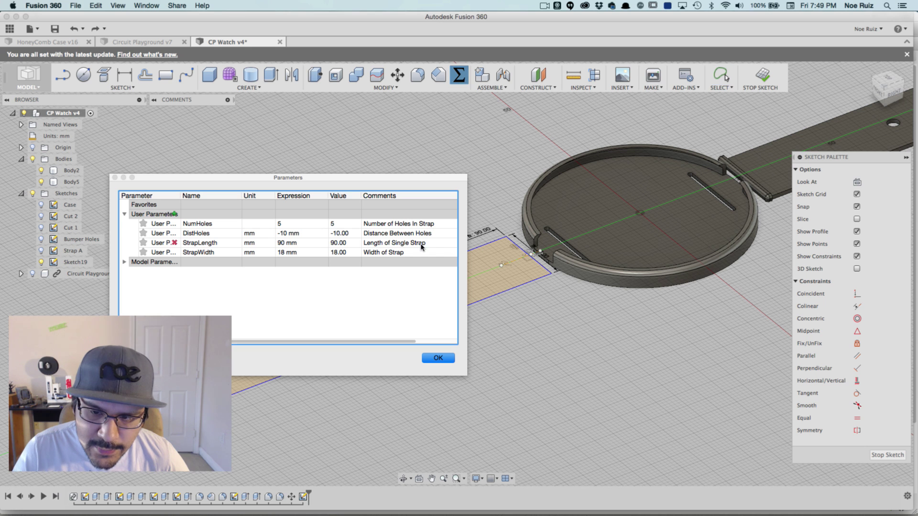
left_click(287, 242)
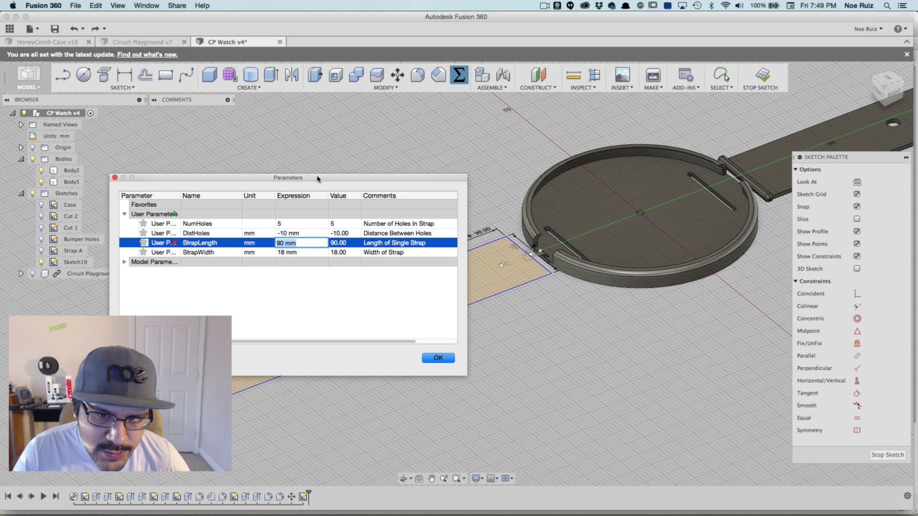
left_click_drag(318, 178, 631, 344)
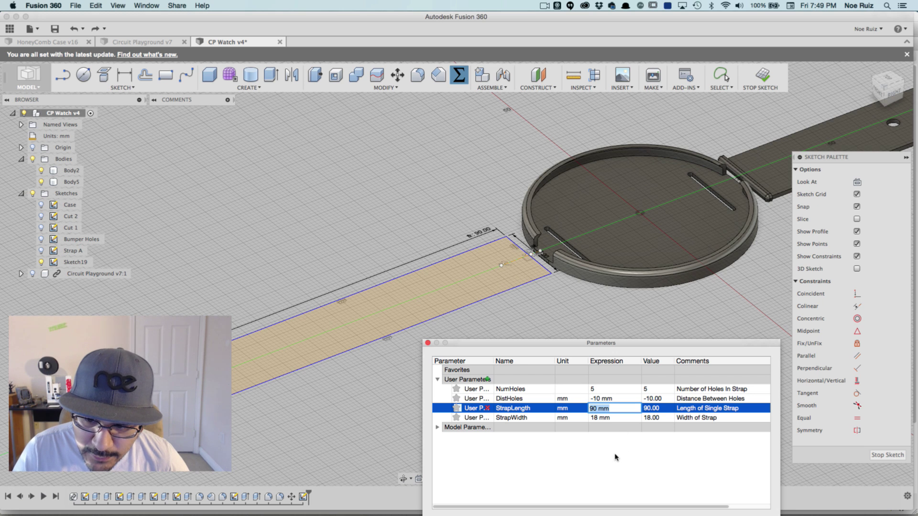
left_click(616, 458)
left_click_drag(560, 346, 497, 221)
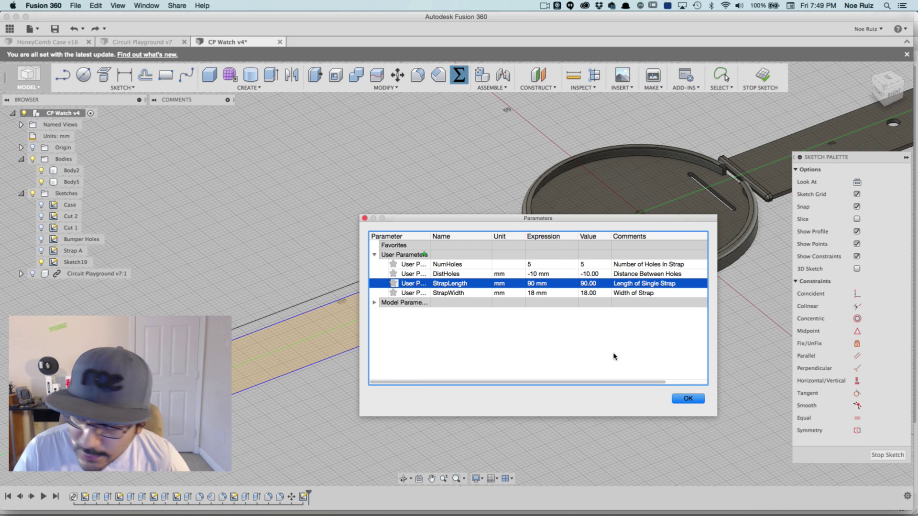
left_click(687, 399)
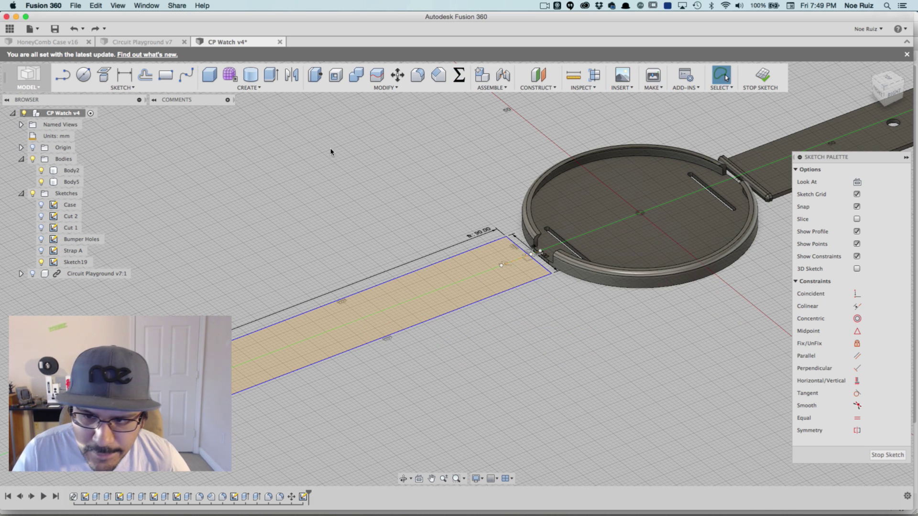
Examine the bumper at the case-side end of the existing strap and compare it with the new strap's end
left_click(886, 78)
mouse_move(449, 232)
middle_mouse_down()
mouse_move(472, 210)
mouse_move(519, 203)
mouse_move(471, 197)
middle_mouse_up()
scroll(578, 273, "up", 5)
scroll(583, 268, "down", 5)
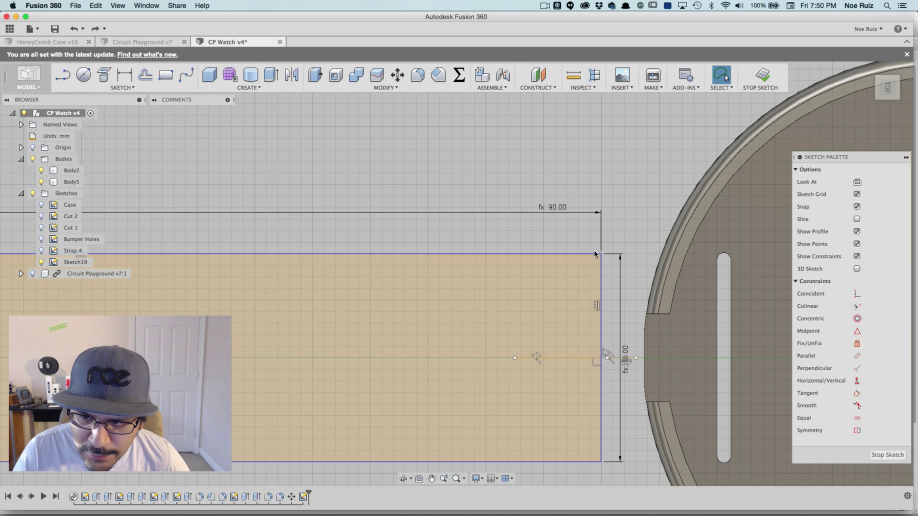
scroll(565, 277, "up", 5)
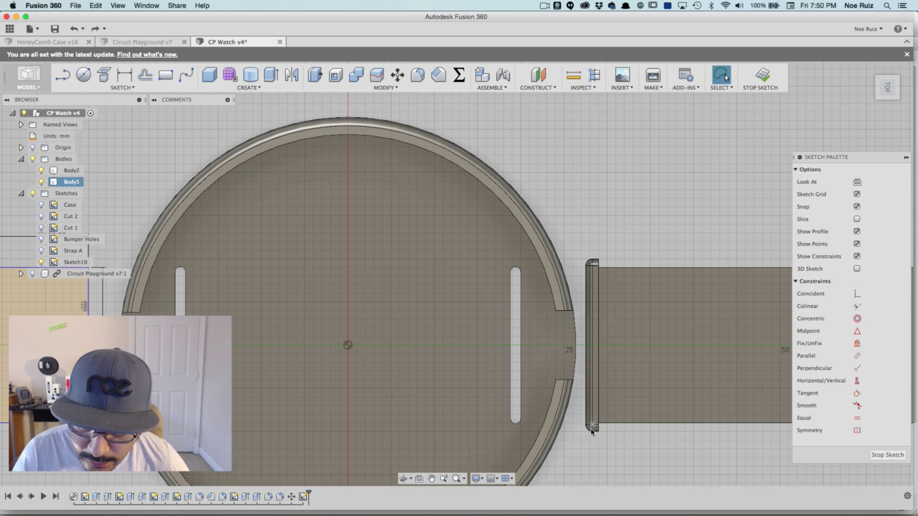
scroll(590, 232, "down", 2)
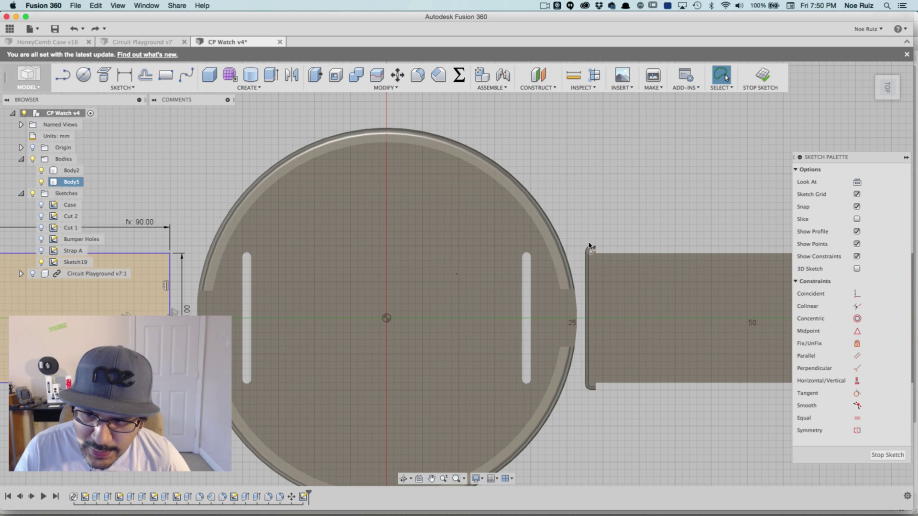
scroll(618, 228, "left", 4)
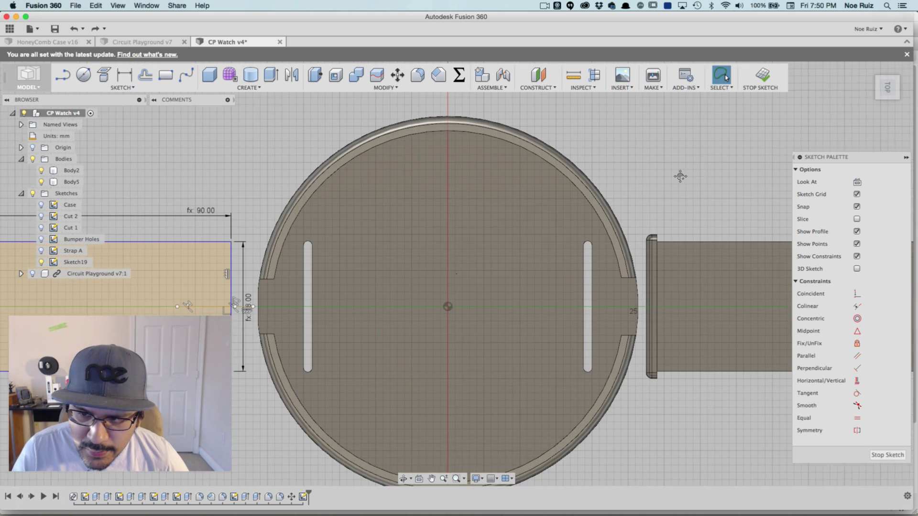
middle_click_drag(263, 149, 323, 179, "shift")
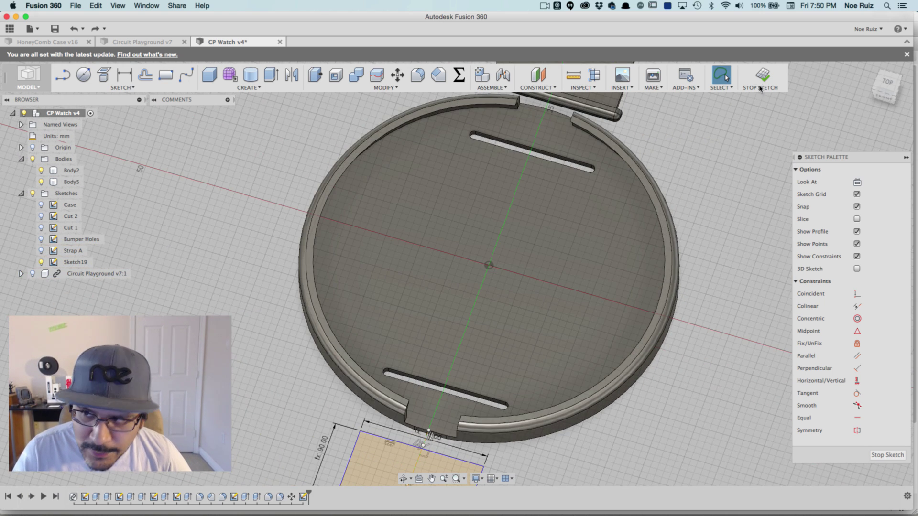
Start a center rectangle on the vertical axis just inside the strap's case-side end, with a height of 2 mm
left_click(886, 82)
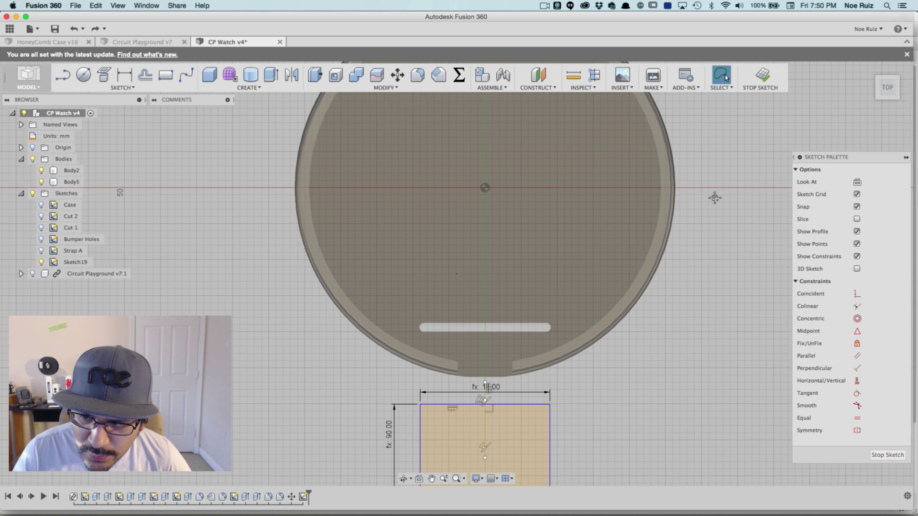
scroll(521, 383, "up", 5)
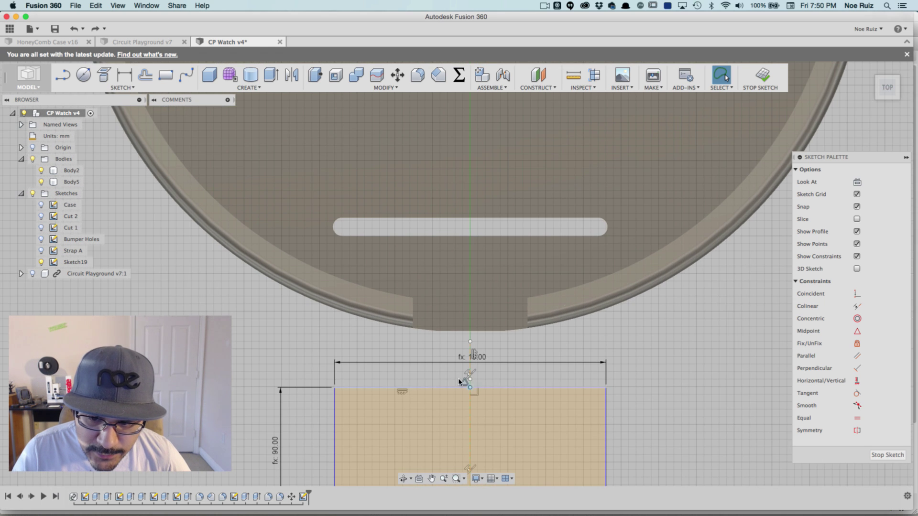
middle_click_drag(437, 353, 487, 291)
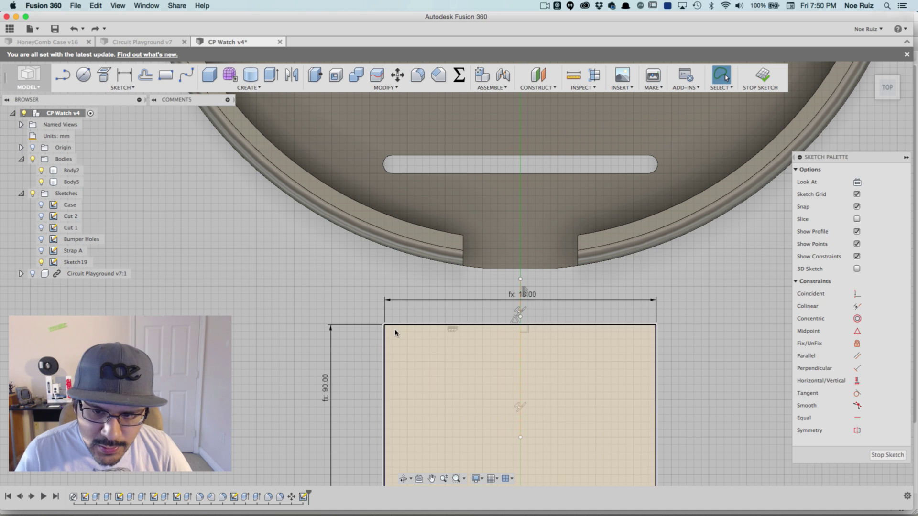
left_click(164, 75)
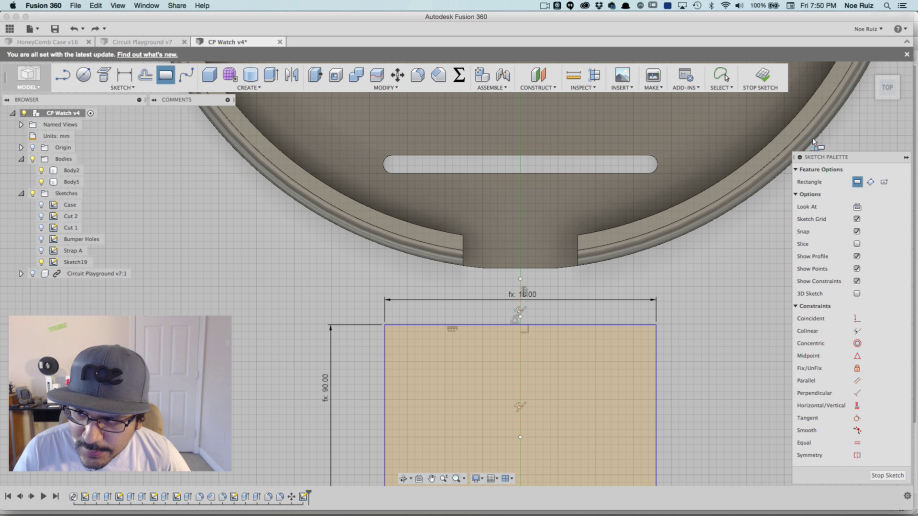
left_click(884, 182)
scroll(526, 349, "up", 3)
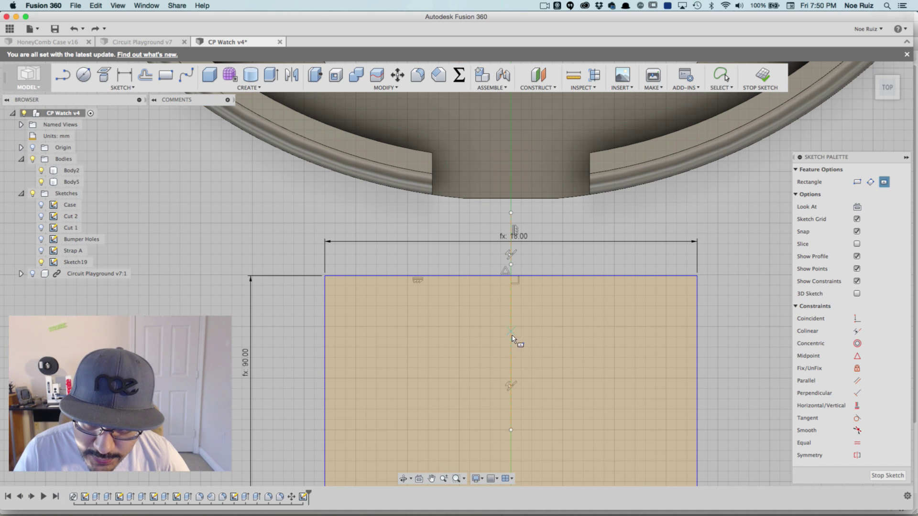
left_click(511, 327)
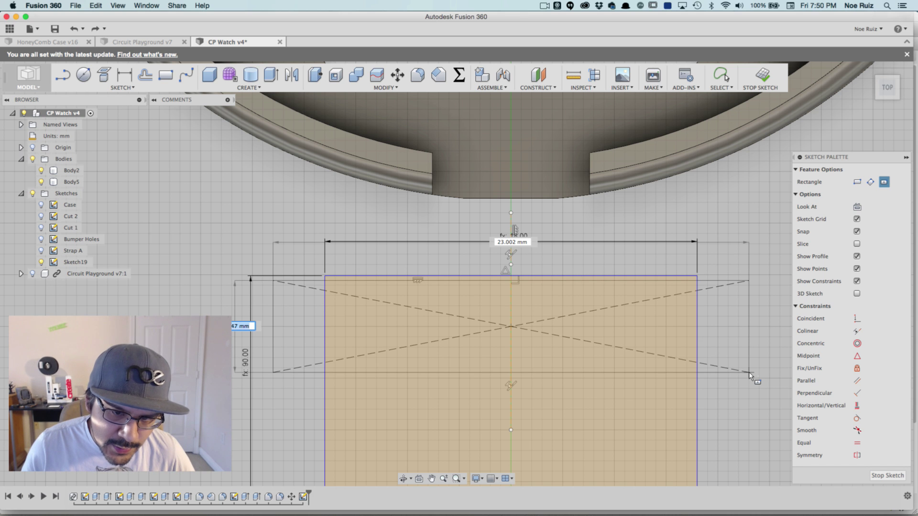
type("2")
key("Tab")
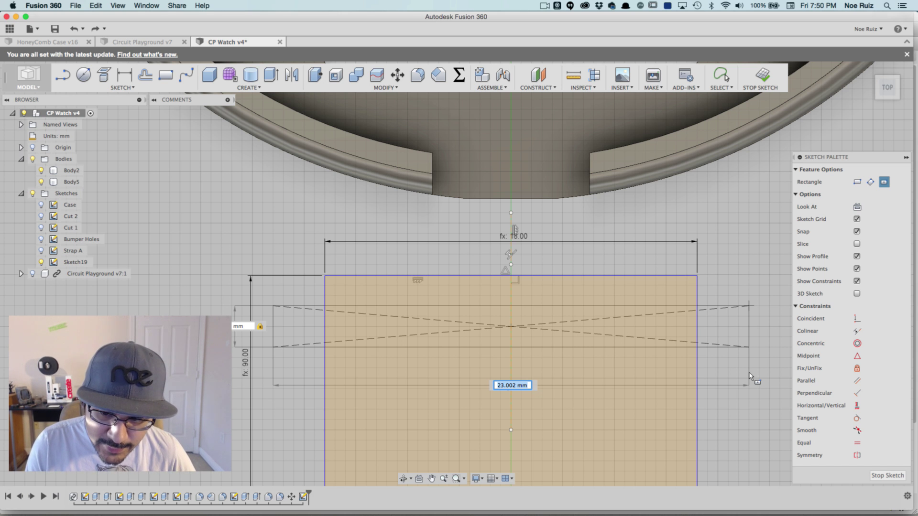
Set the new rectangle's width to StrapWidth + 2mm and complete it
type("str")
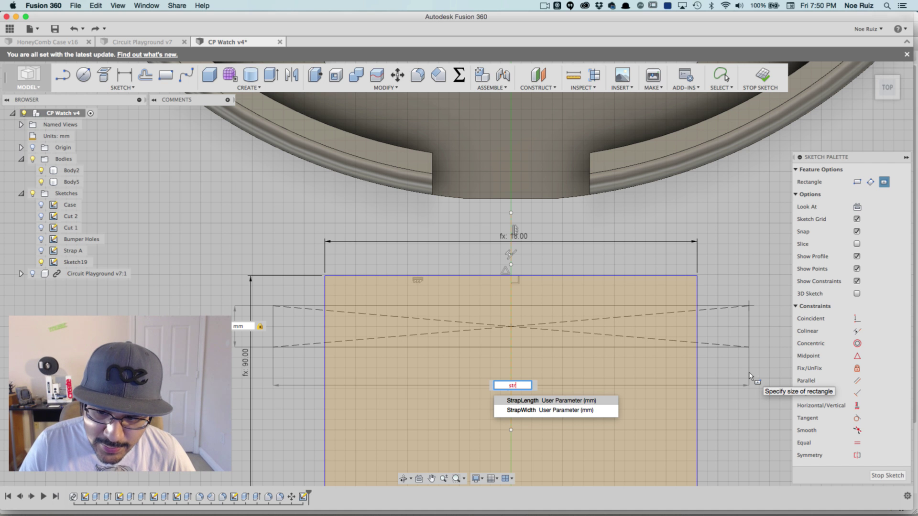
key("Down")
key("Tab")
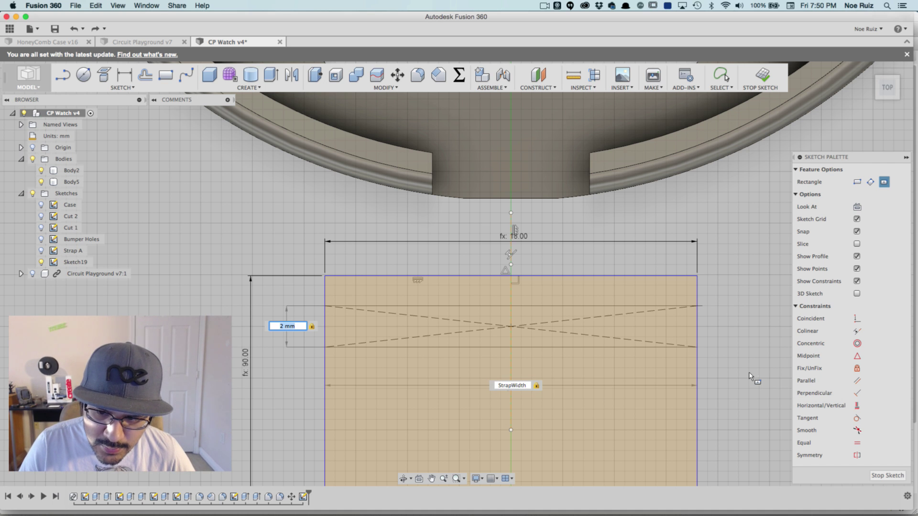
key("Tab")
type("+")
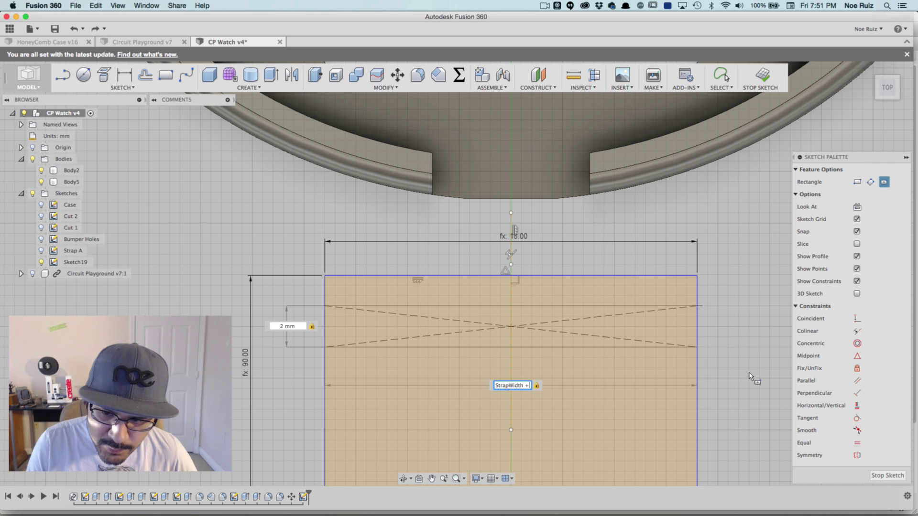
type(" 2mm")
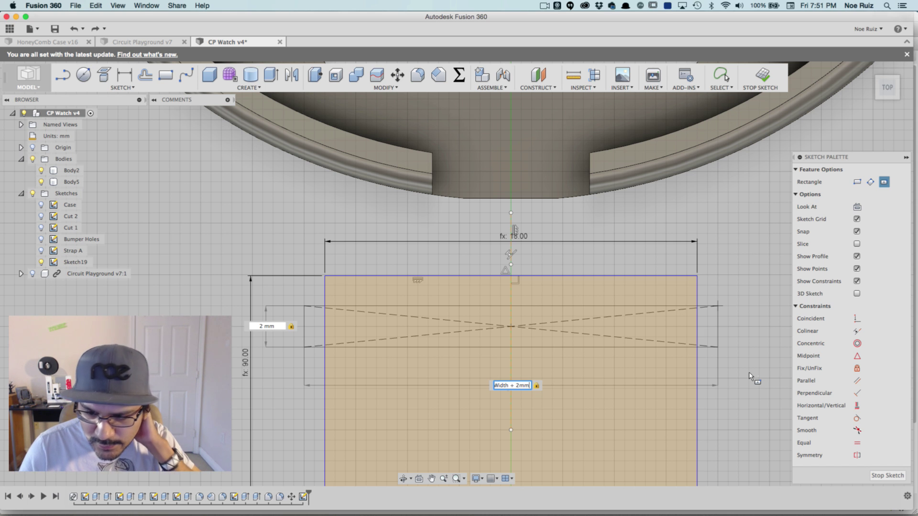
key("Return")
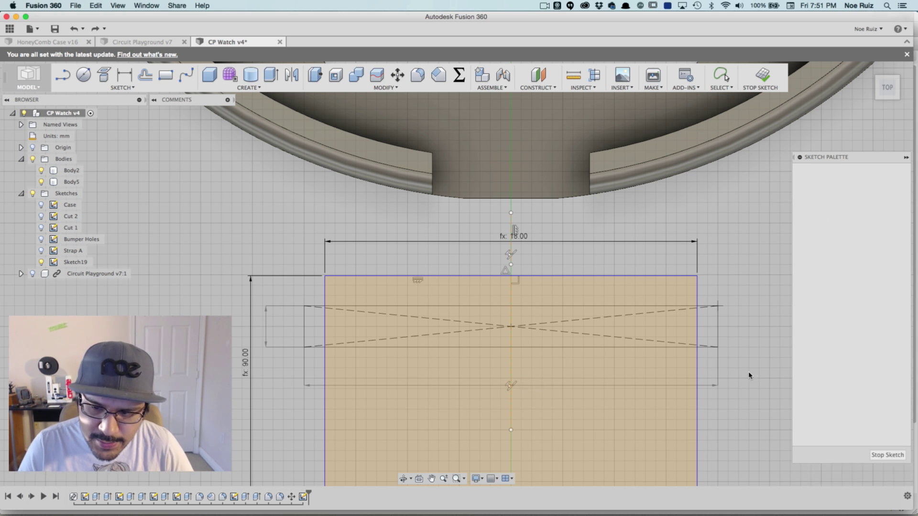
Move the new rectangle's width dimension text off the centre axis
scroll(746, 335, "down", 5)
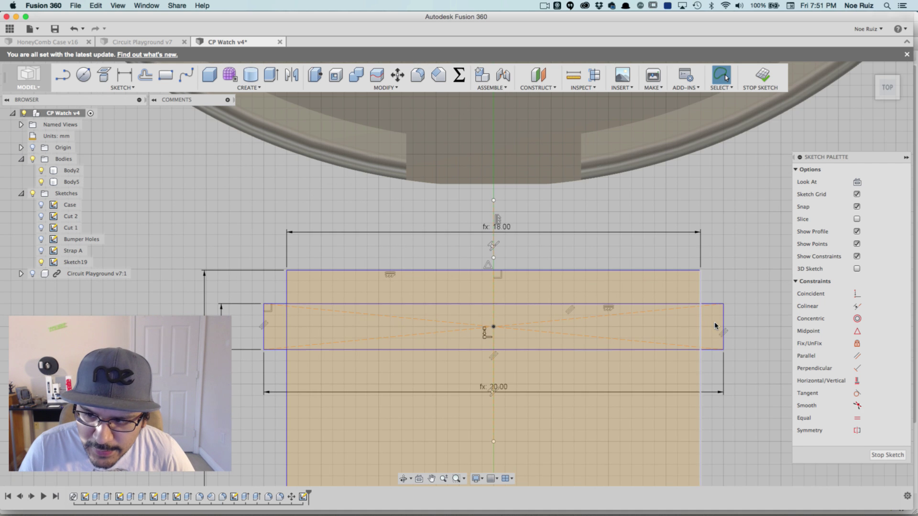
scroll(731, 288, "up", 4)
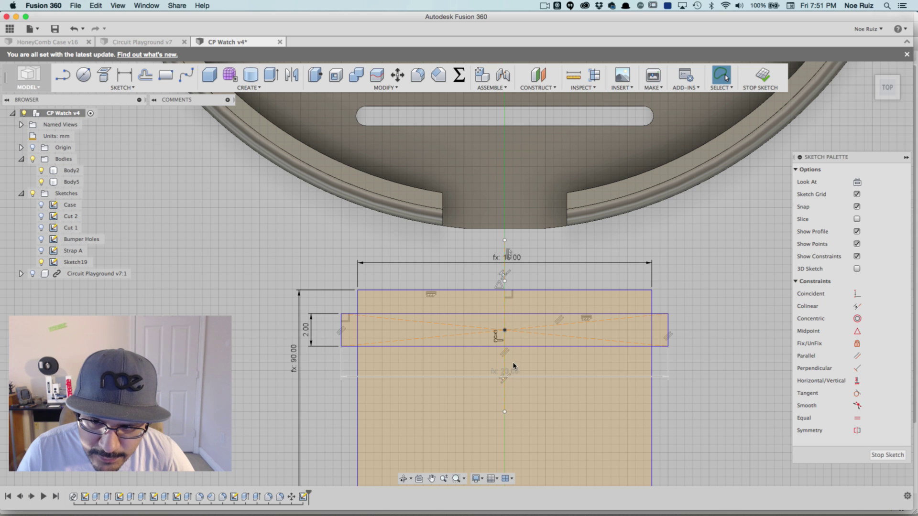
mouse_move(513, 366)
left_mouse_down()
mouse_move(517, 249)
mouse_move(526, 296)
mouse_move(596, 381)
left_mouse_up()
scroll(595, 375, "up", 3)
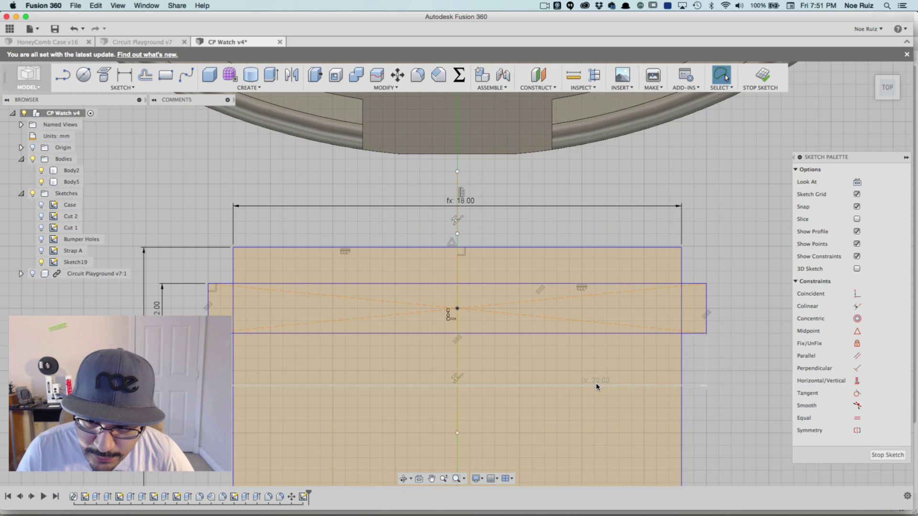
scroll(596, 385, "down", 3)
scroll(564, 318, "up", 3)
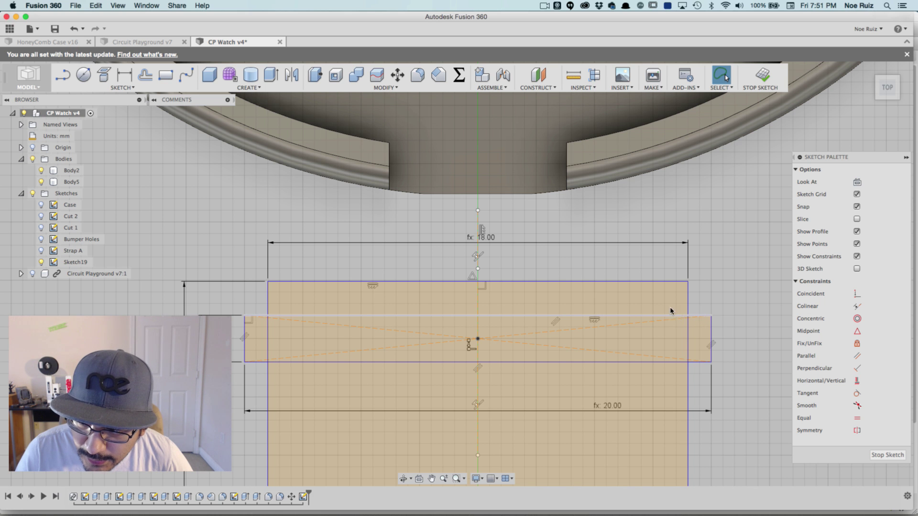
Make the new rectangle's case-side edge colinear with the strap's case-side edge
left_click(857, 306)
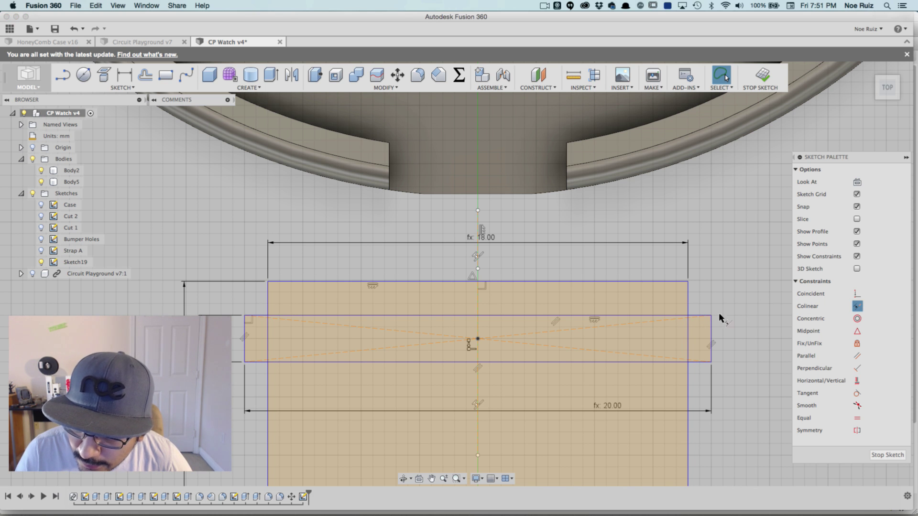
left_click(631, 318)
left_click(631, 285)
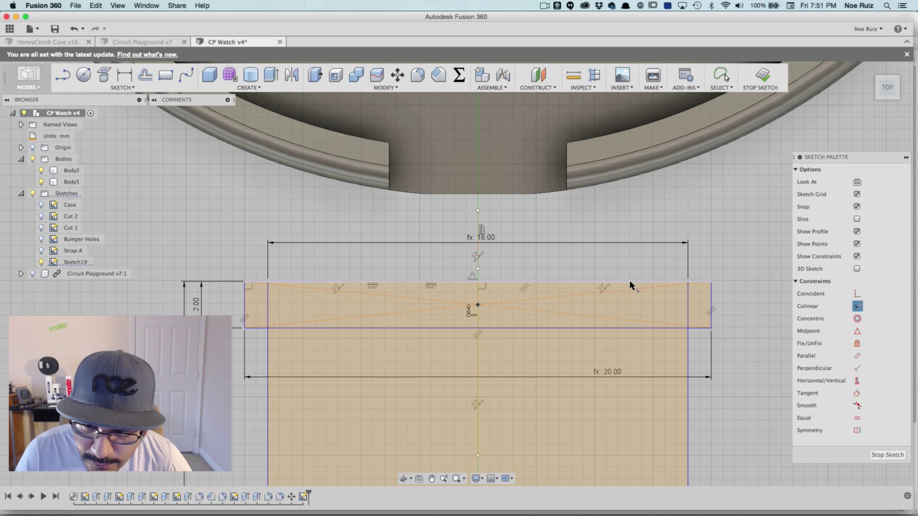
Check the aligned rectangle against the strap outline and finish the sketch
scroll(669, 277, "down", 5)
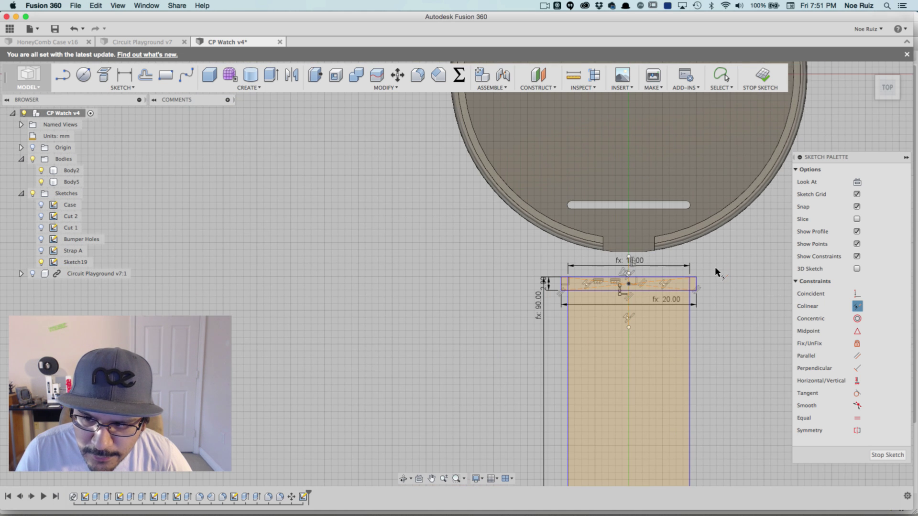
scroll(715, 272, "down", 4)
scroll(664, 303, "up", 2)
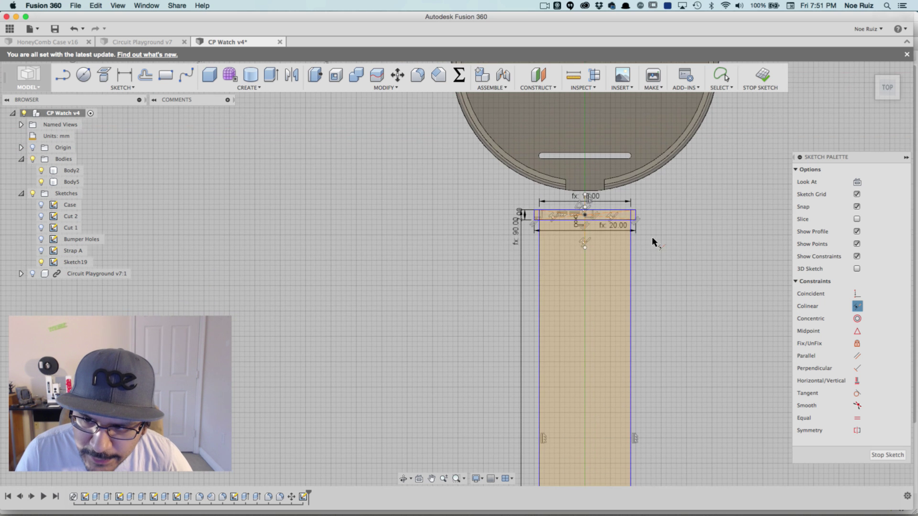
scroll(617, 216, "up", 4)
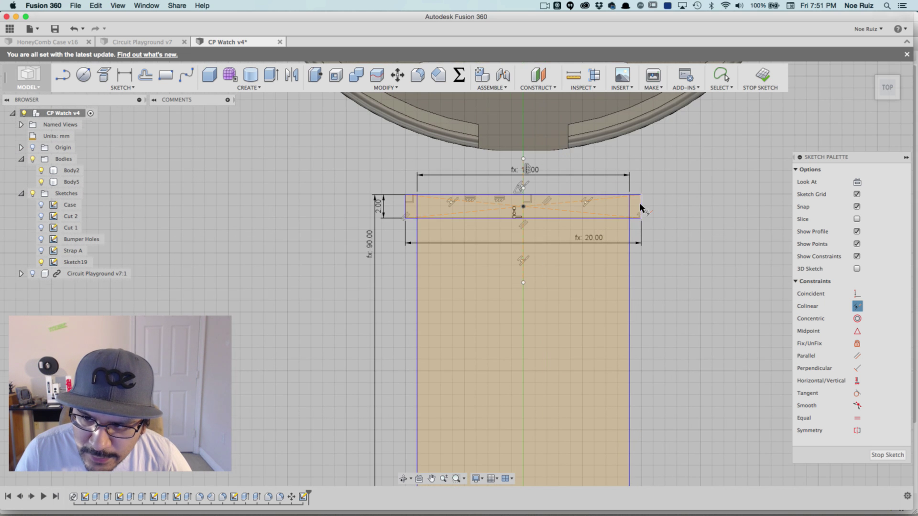
scroll(640, 207, "up", 1)
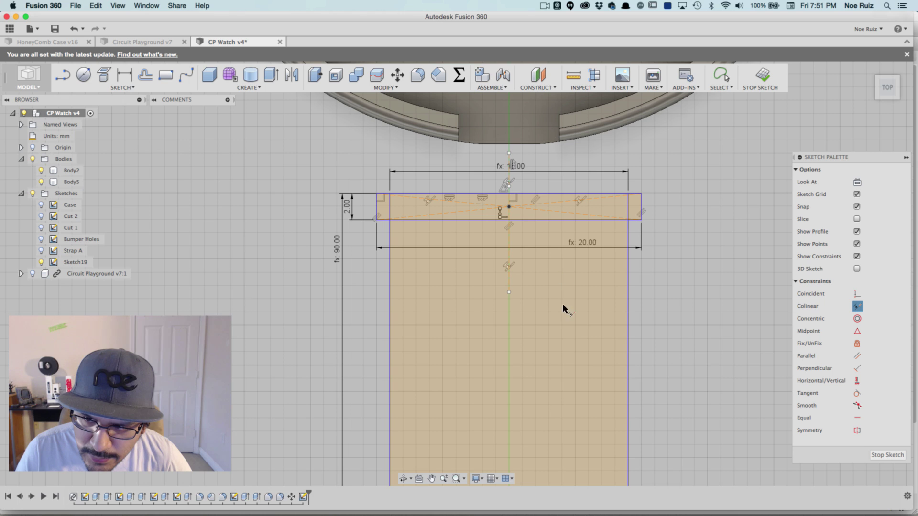
scroll(635, 444, "down", 2)
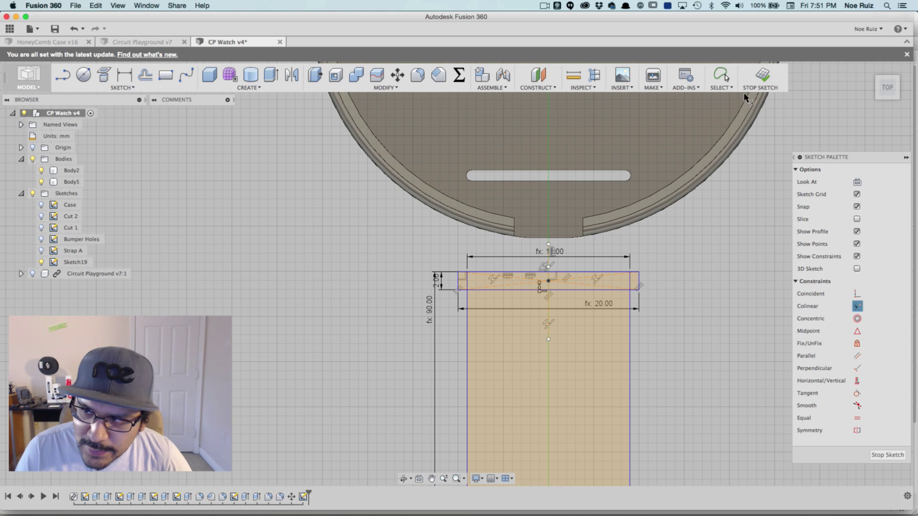
left_click(762, 80)
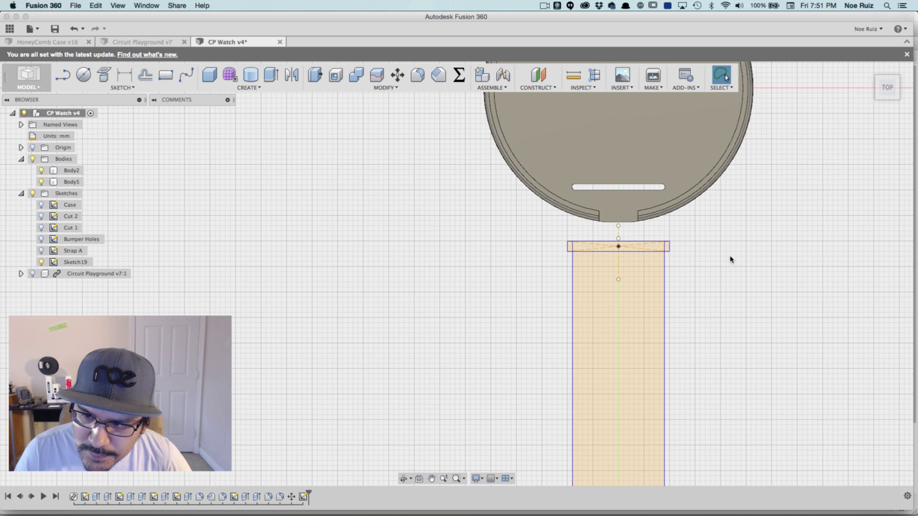
Rename the new strap sketch as Strap B
middle_click_drag(524, 205, 410, 172, "shift")
scroll(703, 223, "up", 2)
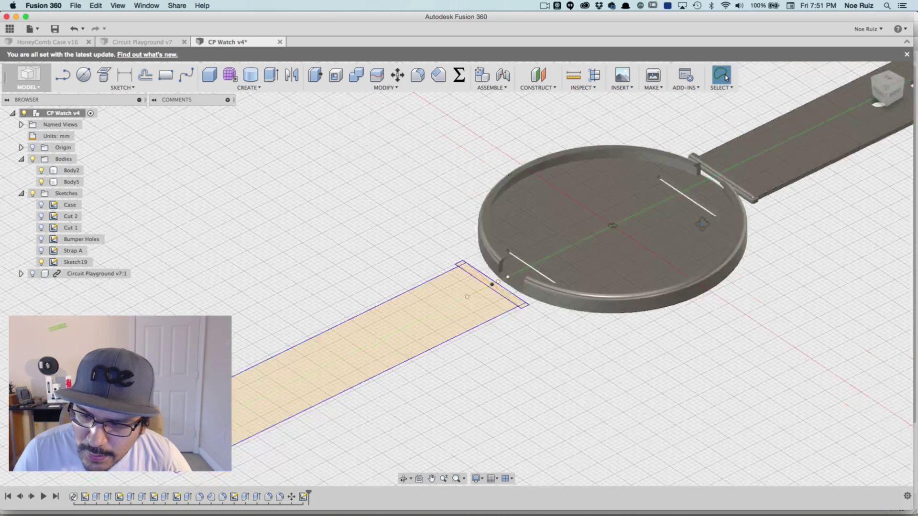
middle_click_drag(703, 223, 522, 222, "shift")
middle_click_drag(267, 247, 394, 247, "shift")
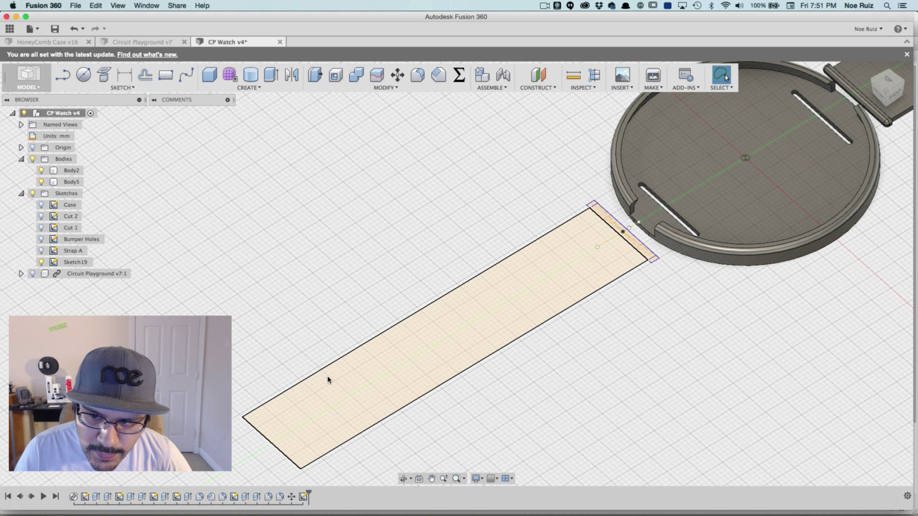
left_click(369, 353)
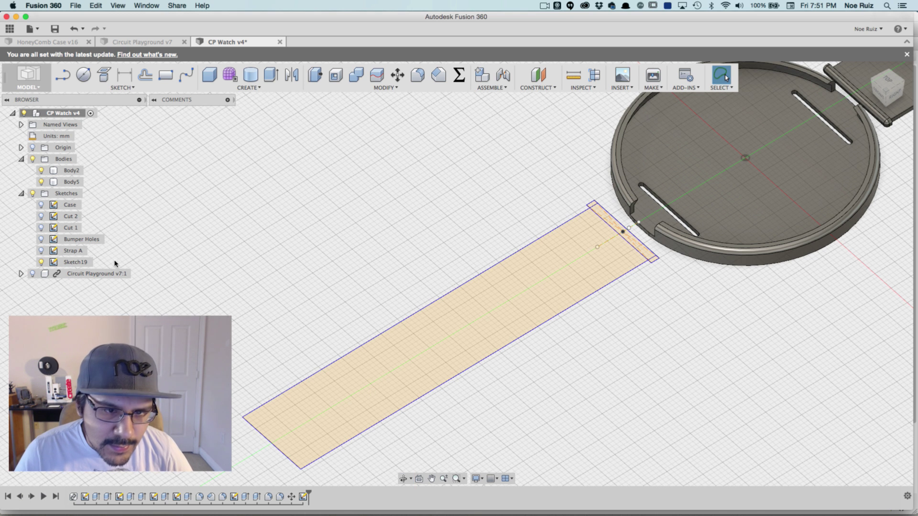
double_click(67, 262)
type("Ar")
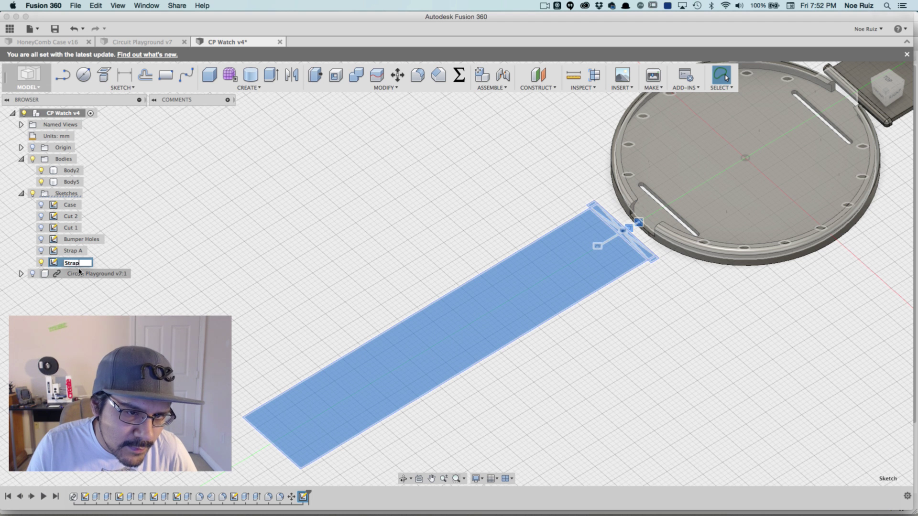
type("B")
key("Return")
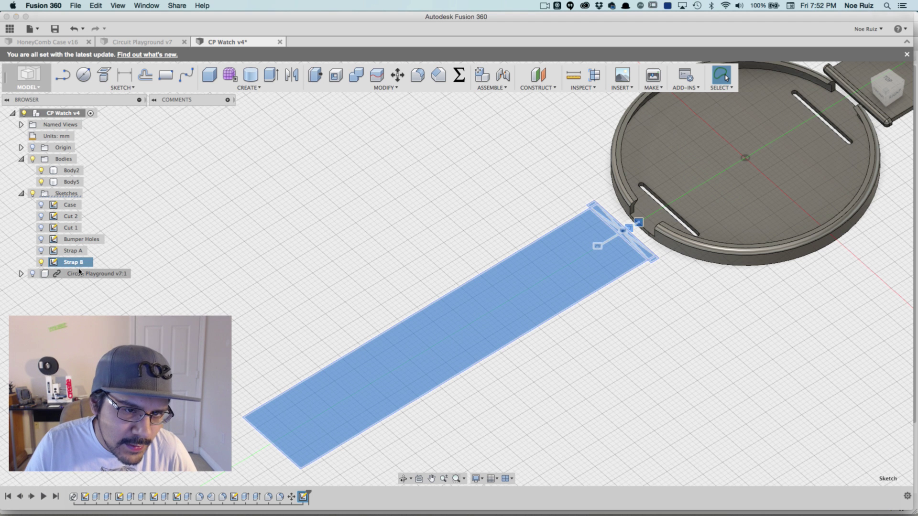
Open the Strap B sketch for editing and turn its top view so the strap runs horizontally
double_click(55, 262)
middle_click_drag(267, 383, 314, 170)
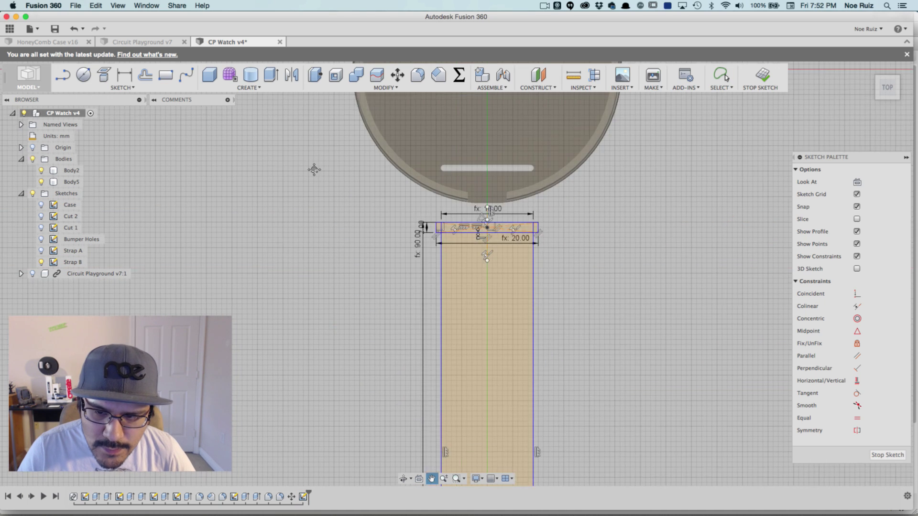
middle_click_drag(461, 318, 402, 127)
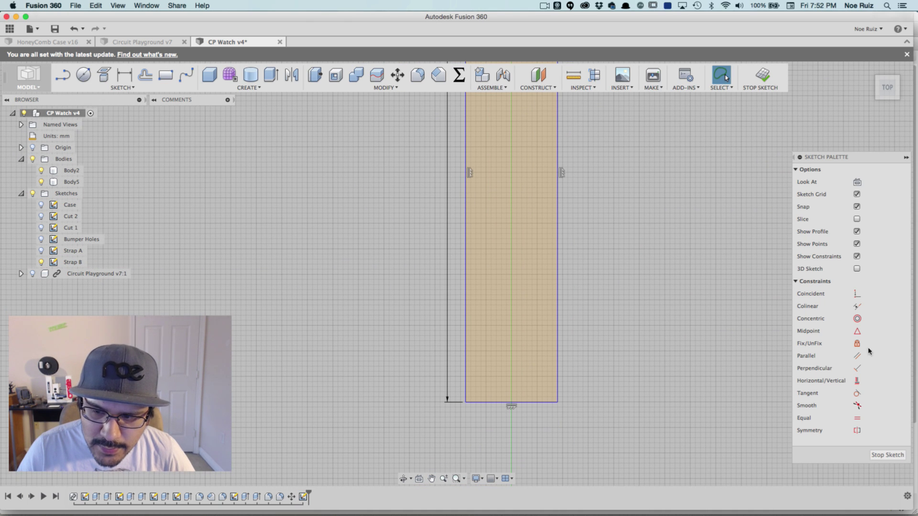
left_click(902, 69)
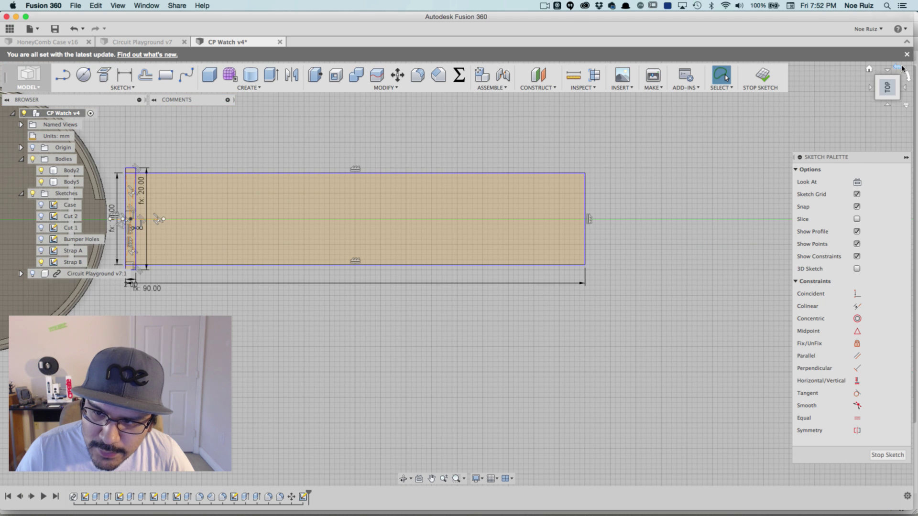
scroll(626, 120, "up", 3)
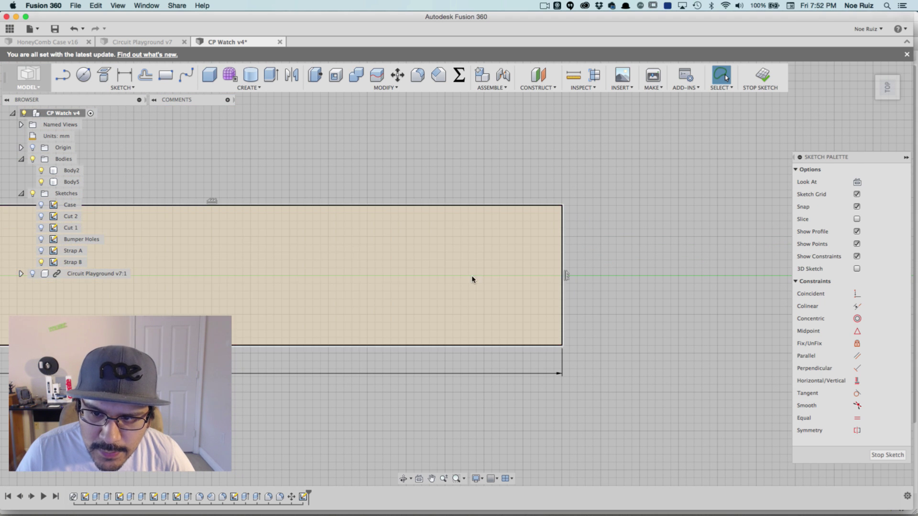
Draw a 3 mm diameter circle centred on the strap's centre axis near its free end
left_click(83, 75)
scroll(500, 263, "up", 2)
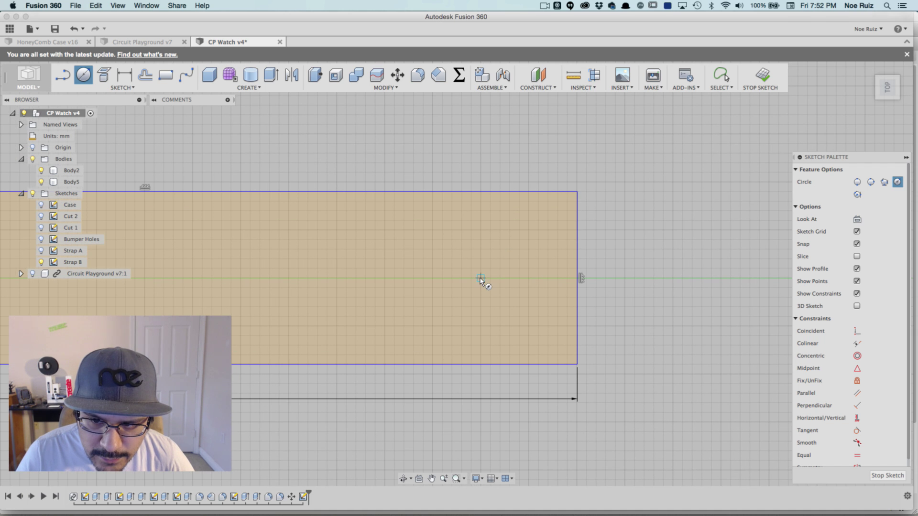
left_click(433, 279)
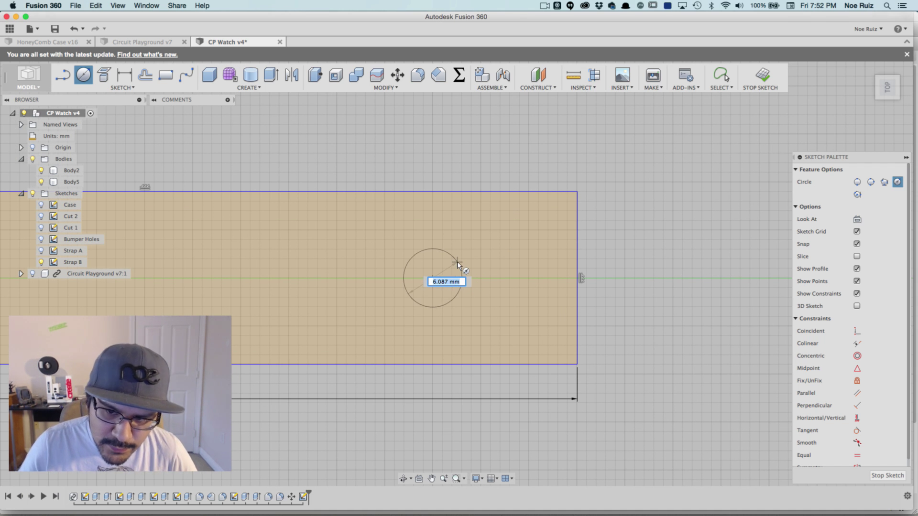
type("3")
key("Tab")
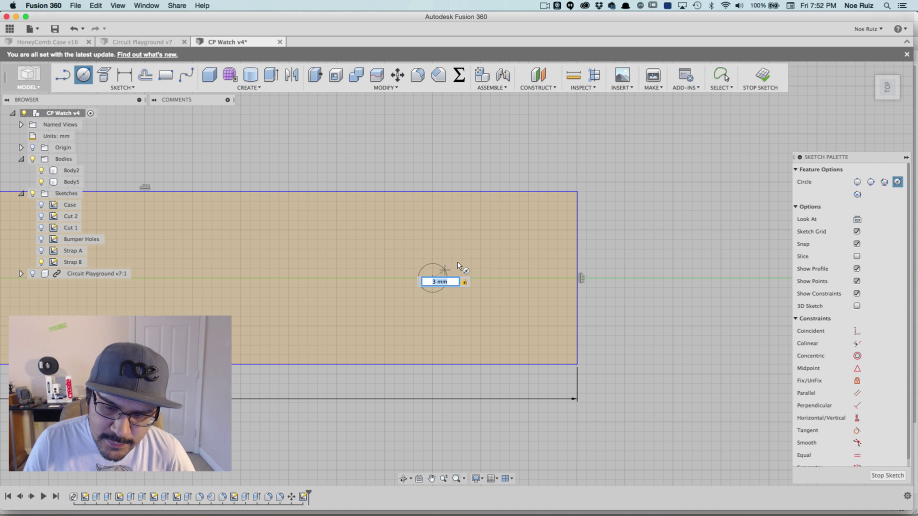
key("Return")
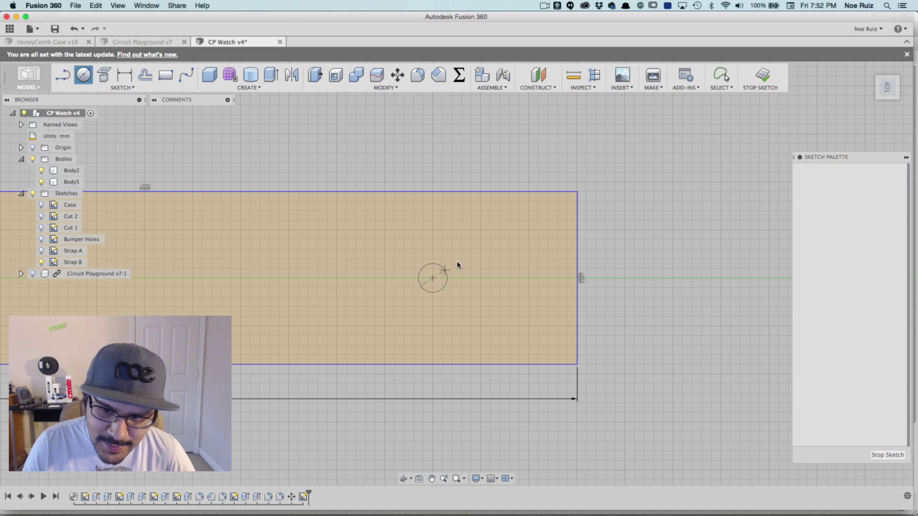
key("Escape")
Move the circle's diameter dimension outside the strap outline and the strap's length dimension to the middle below the strap
scroll(456, 268, "up", 2)
mouse_move(438, 282)
left_mouse_down()
mouse_move(471, 245)
mouse_move(498, 144)
left_mouse_up()
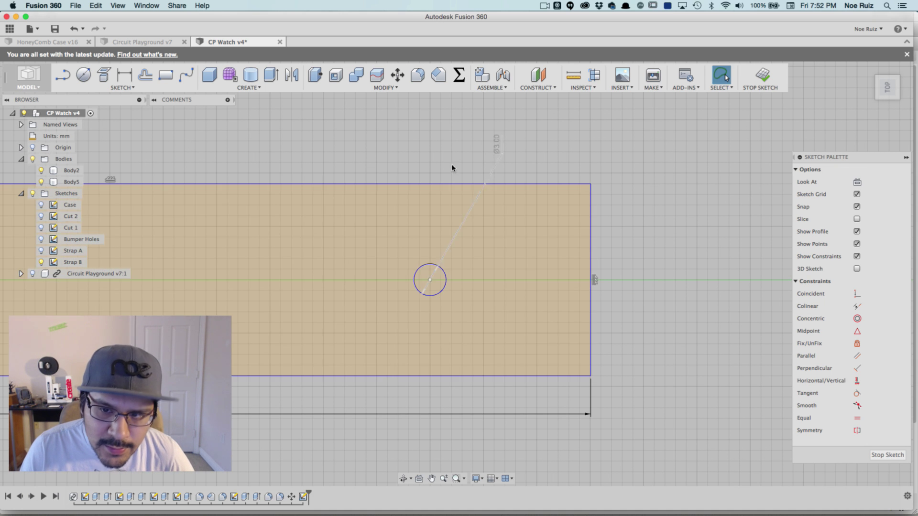
scroll(412, 127, "down", 2)
scroll(433, 230, "down", 3)
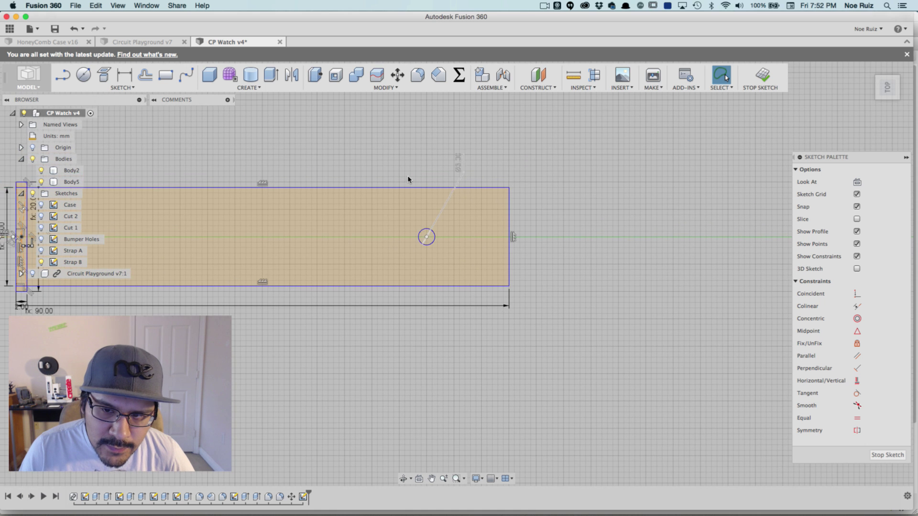
mouse_move(400, 322)
left_mouse_down()
mouse_move(404, 343)
mouse_move(401, 331)
left_mouse_up()
scroll(582, 254, "up", 2)
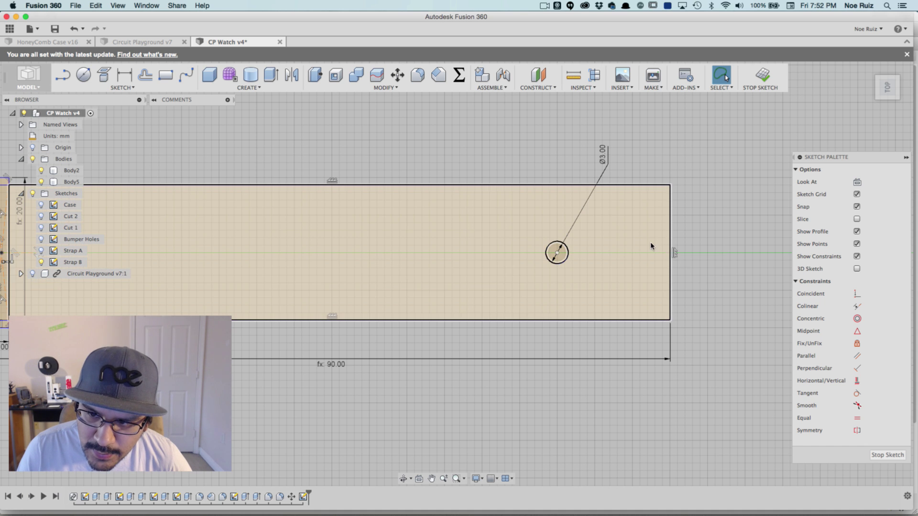
Dimension the circle's centre 10 mm from the strap's free-end edge, placing the dimension outside the strap outline
left_click(127, 76)
scroll(557, 253, "up", 5)
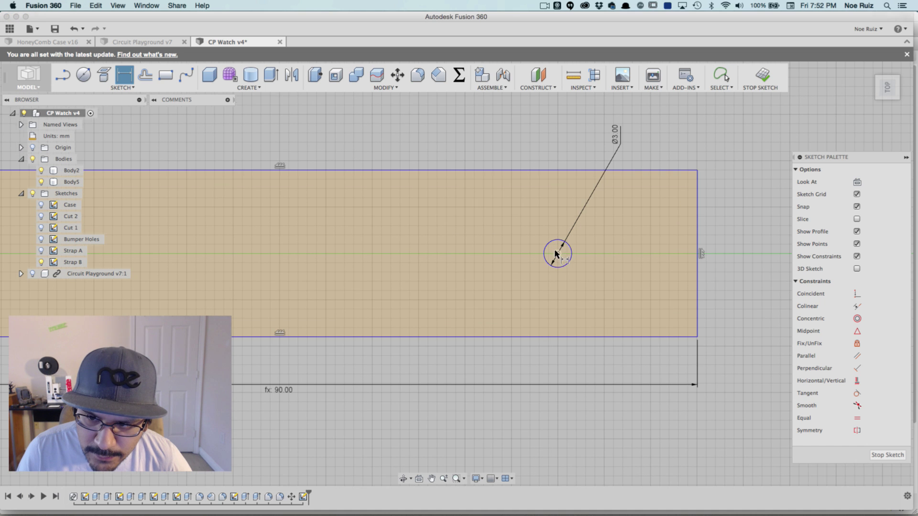
left_click(556, 253)
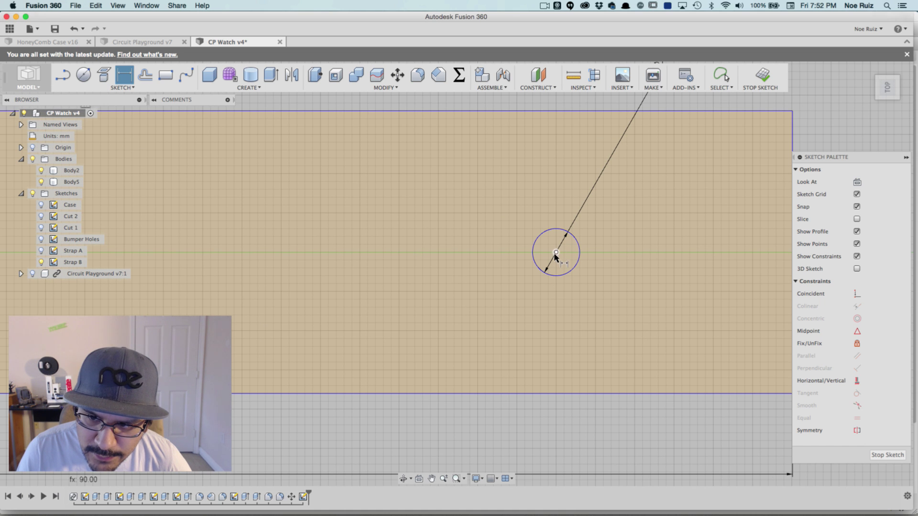
scroll(579, 330, "down", 3)
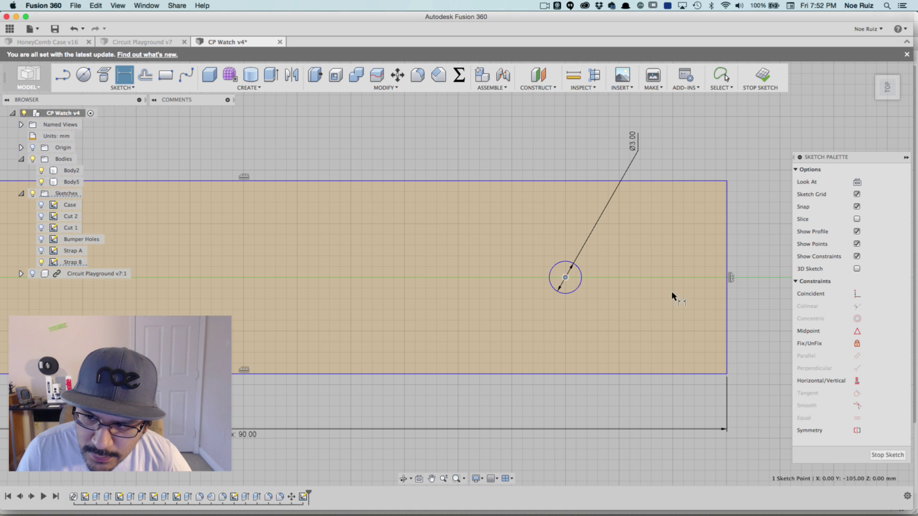
left_click(726, 234)
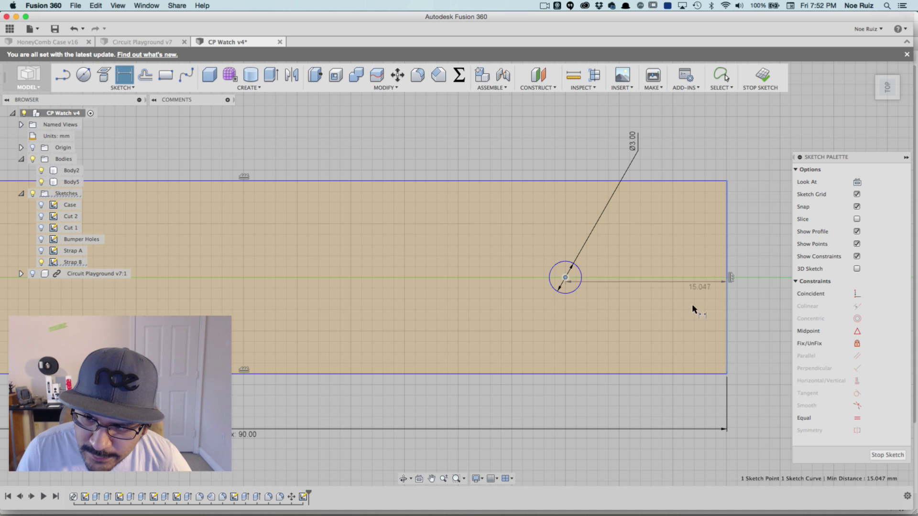
left_click(648, 118)
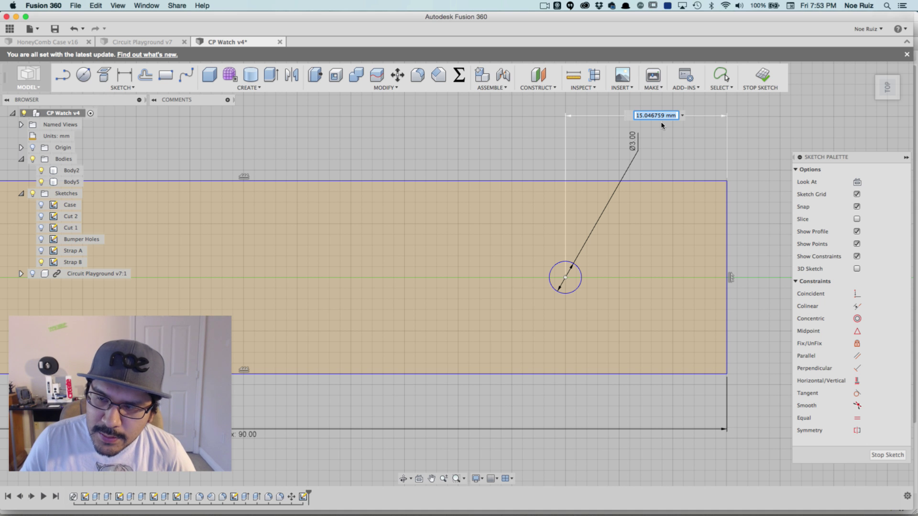
type("10")
key("Return")
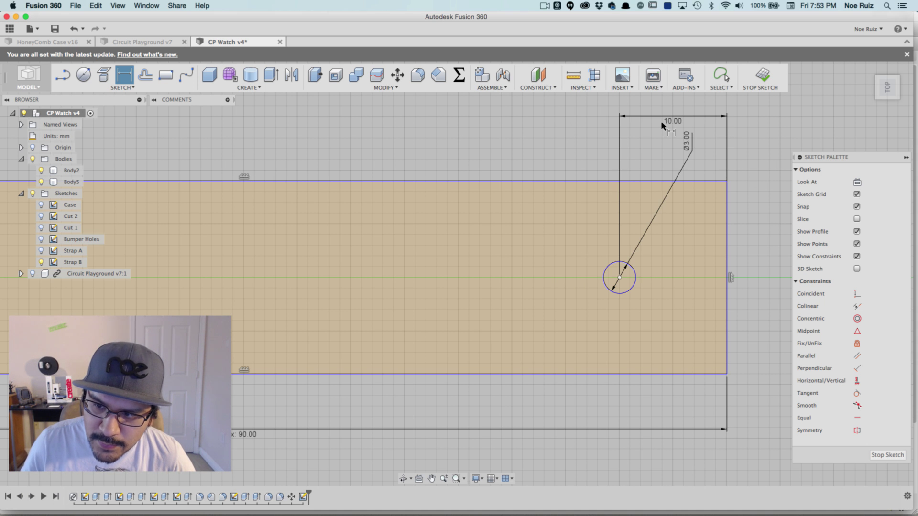
scroll(684, 214, "down", 3)
scroll(684, 213, "down", 2)
scroll(676, 184, "up", 2)
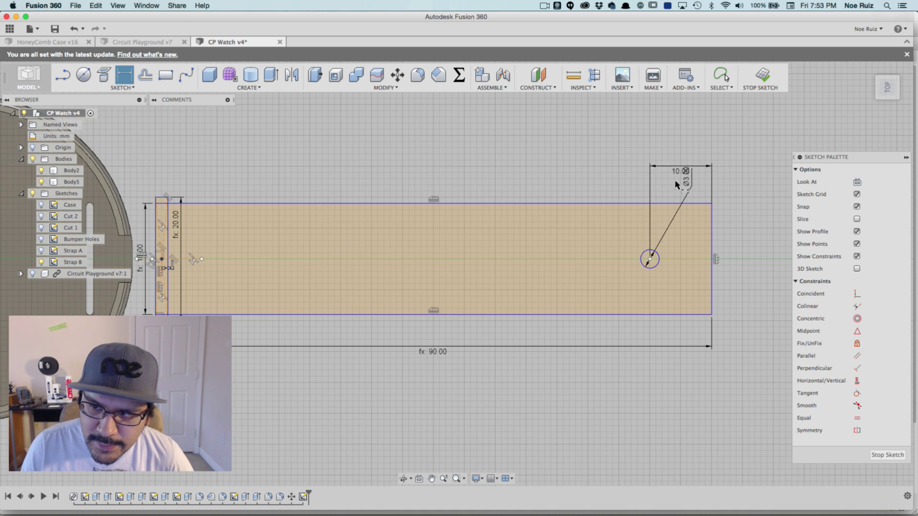
Reposition the hole's 10 mm and 3 mm diameter dimensions and the strap's 90 mm length dimension for a clearer sketch layout
scroll(671, 261, "up", 2)
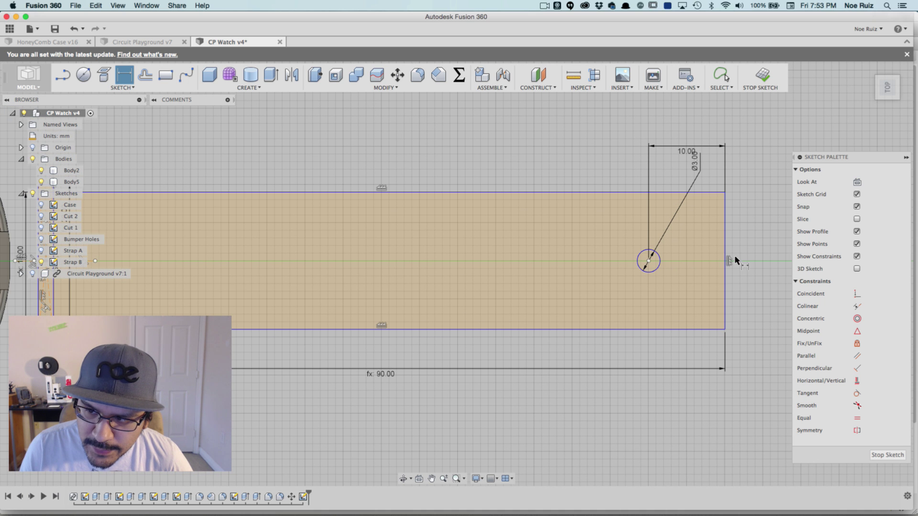
left_click_drag(671, 146, 672, 127)
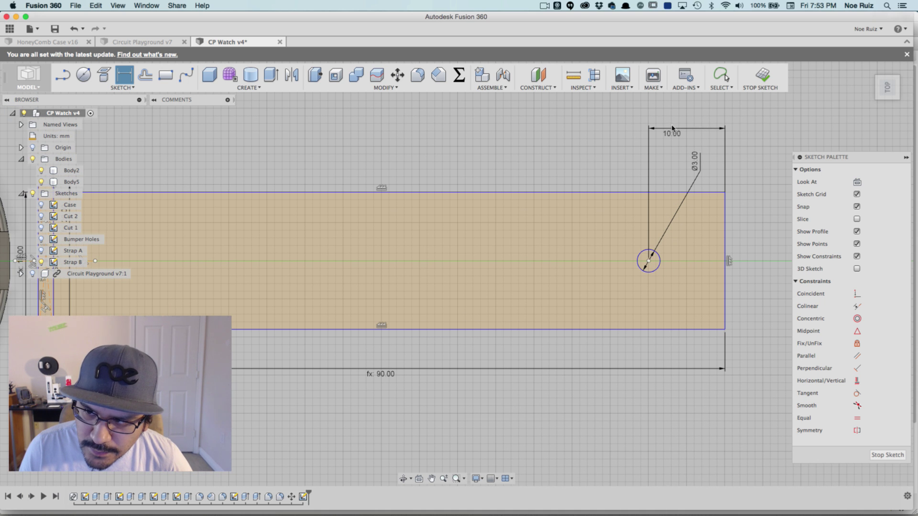
left_click_drag(678, 171, 753, 376)
scroll(690, 283, "down", 5)
key("d")
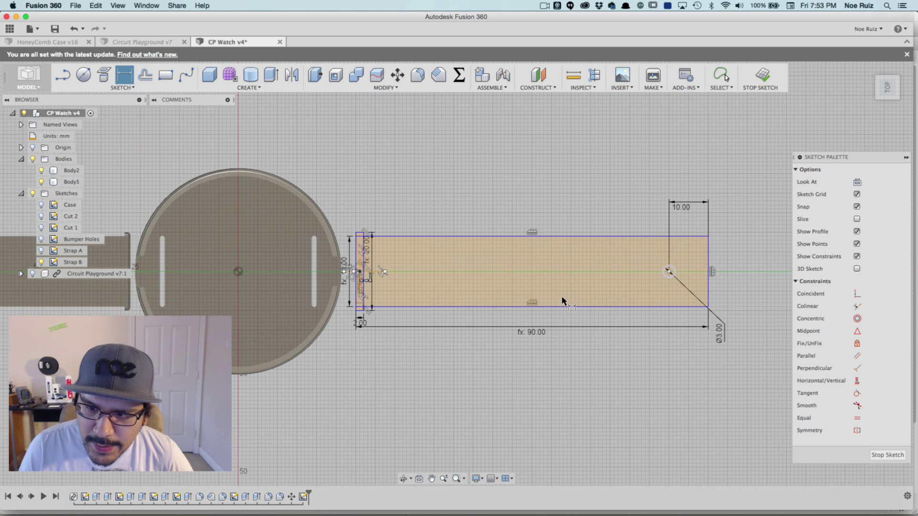
scroll(541, 330, "up", 2)
scroll(518, 330, "down", 2)
left_click(525, 335)
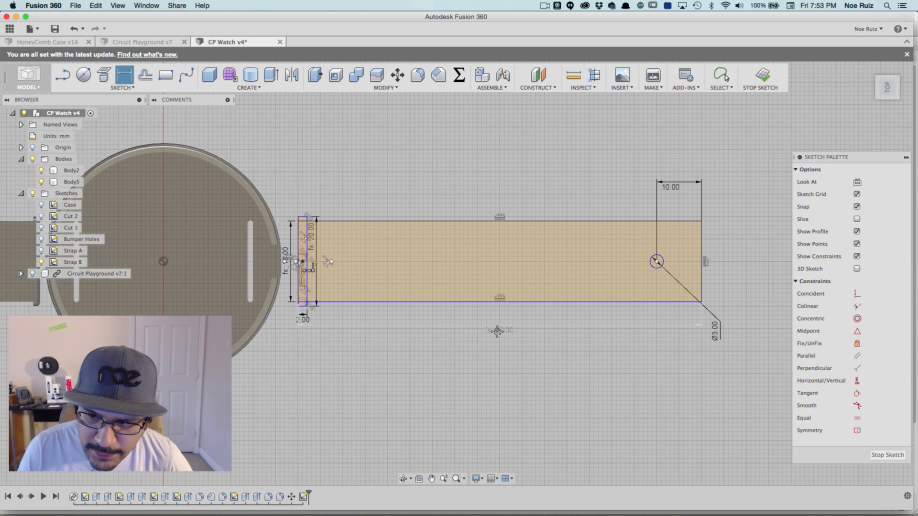
Examine the peg hole near the end of the new strap and compare it with the row of holes in the opposite strap
scroll(659, 258, "up", 3)
scroll(652, 261, "down", 2)
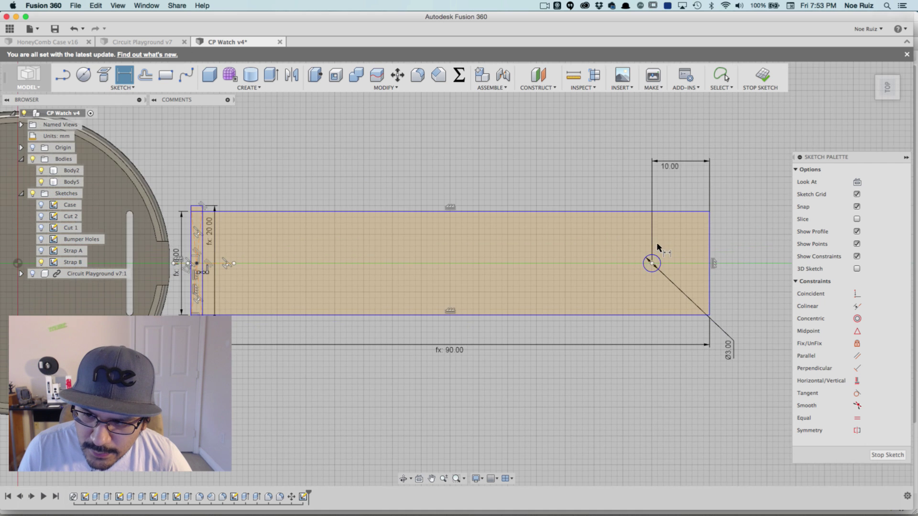
scroll(652, 258, "up", 2)
scroll(654, 258, "down", 2)
scroll(656, 255, "down", 3)
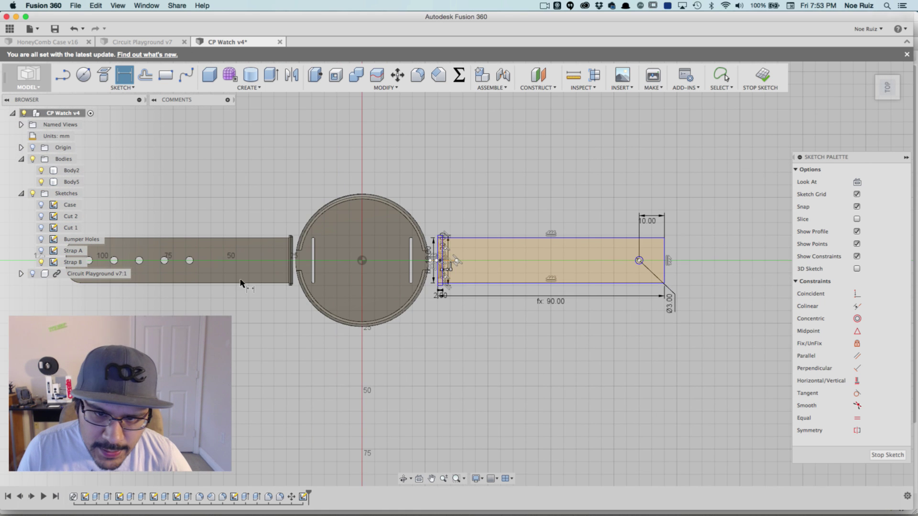
scroll(258, 224, "up", 1)
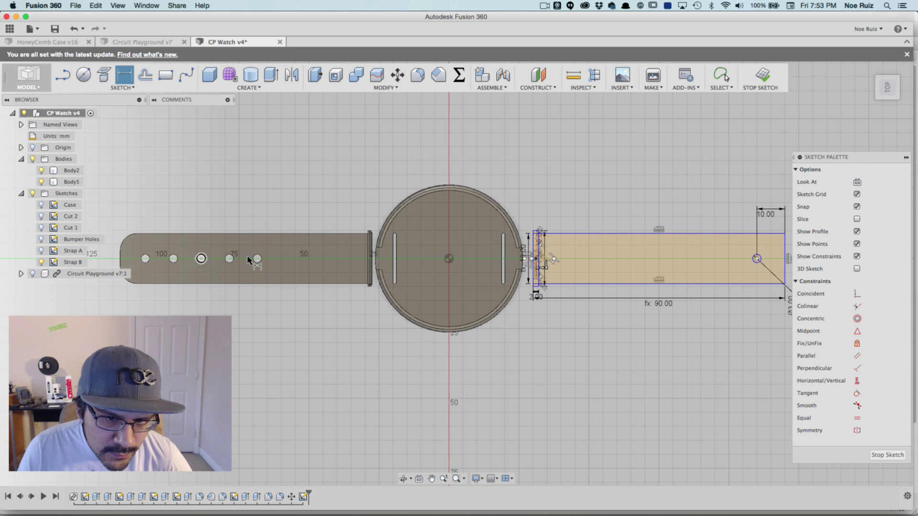
middle_click_drag(698, 282, 587, 291)
scroll(587, 289, "up", 5)
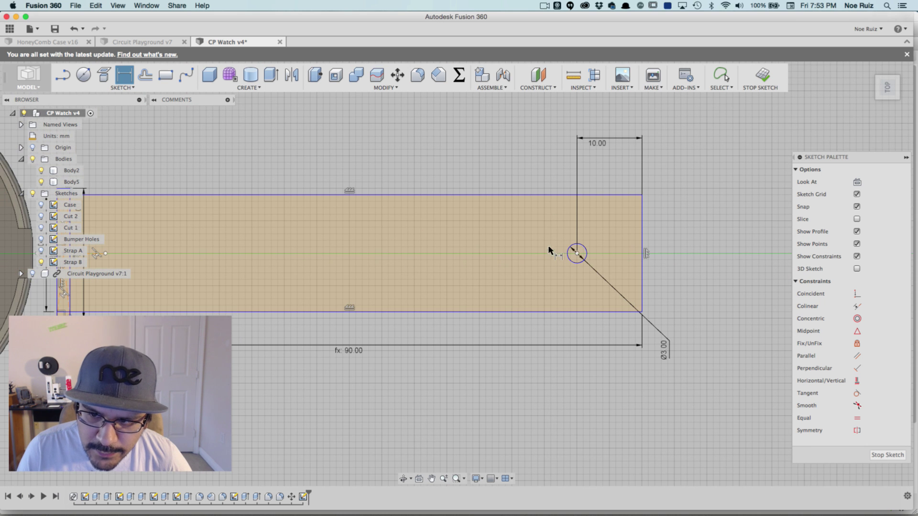
middle_click_drag(536, 189, 598, 199)
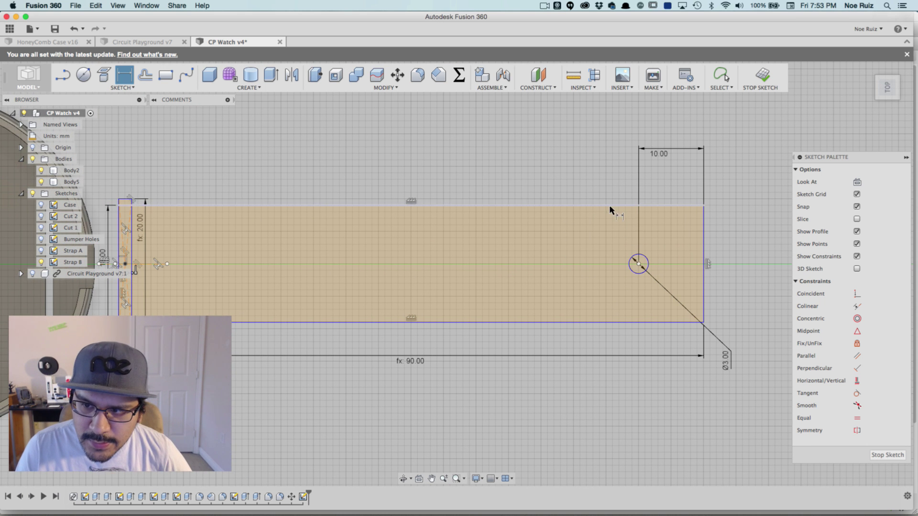
key("Escape")
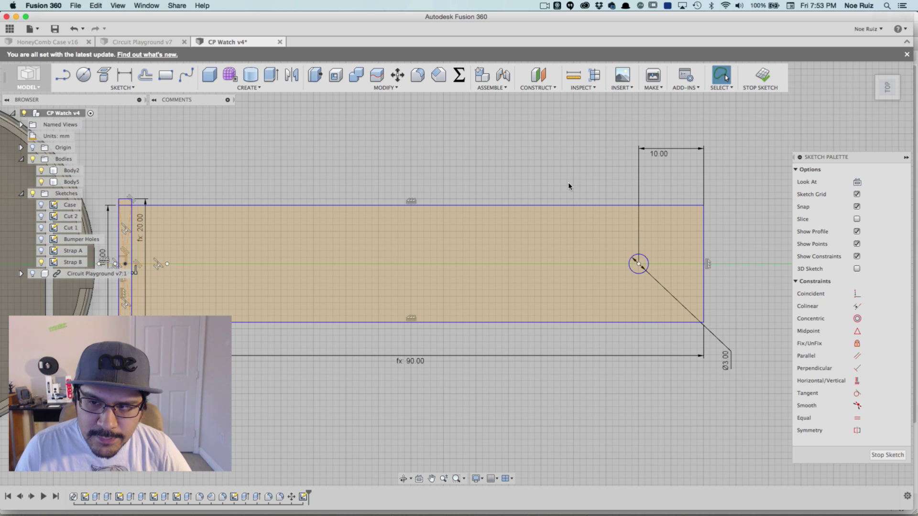
Start a center rectangle on the strap's centerline, between the case and the 3 mm hole, and lock its width at 6 mm
left_click(160, 75)
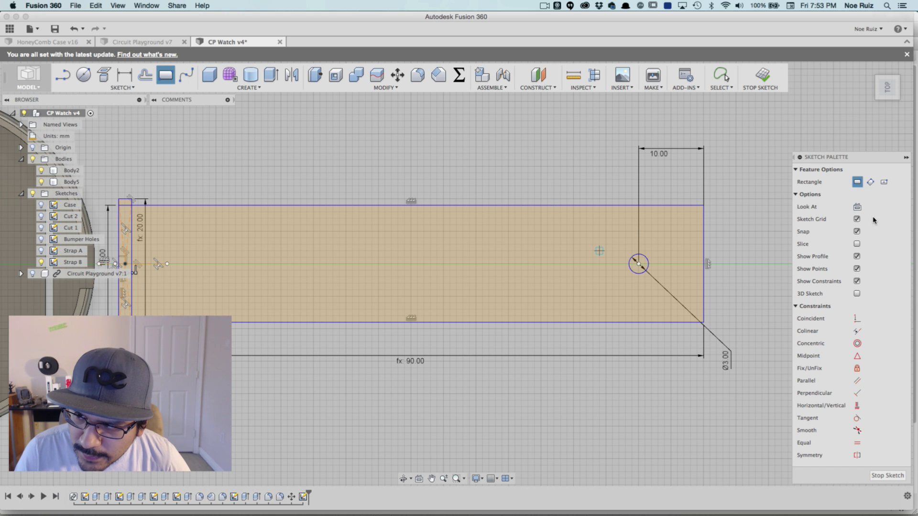
left_click(884, 183)
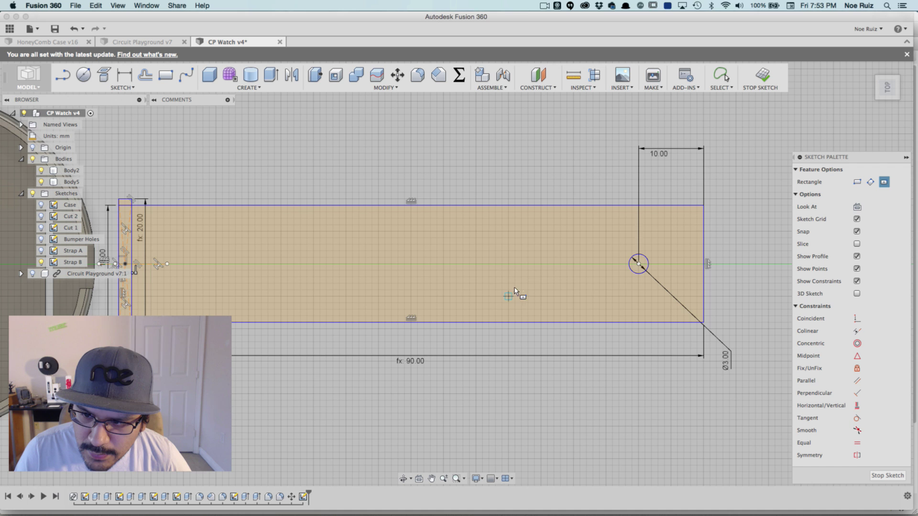
scroll(544, 269, "up", 2)
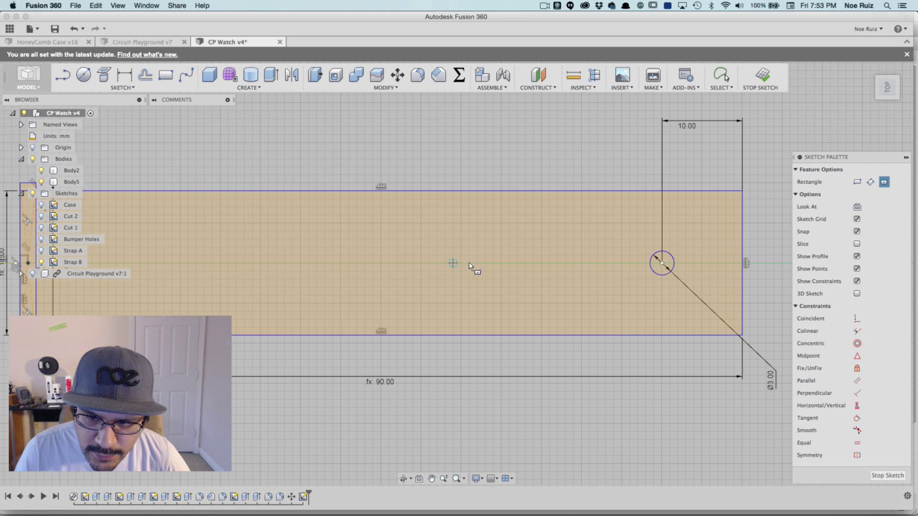
left_click(501, 264)
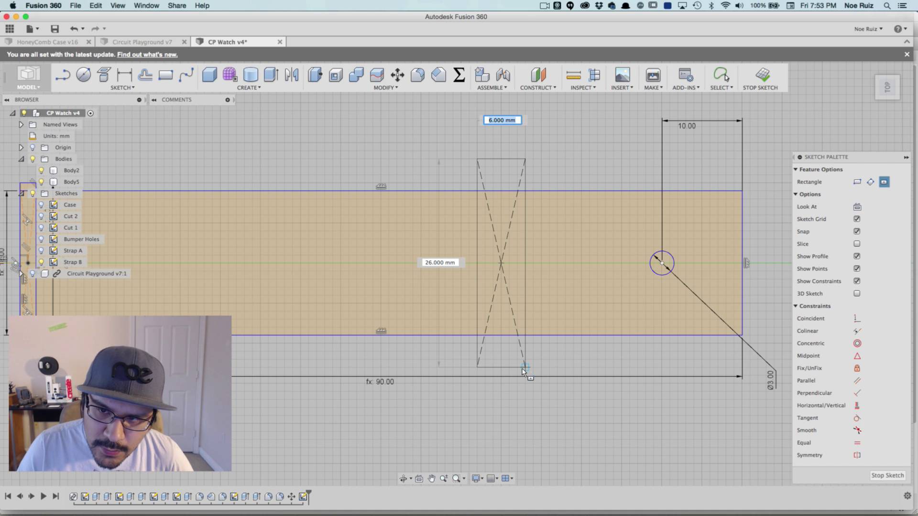
type("2")
key("BackSpace")
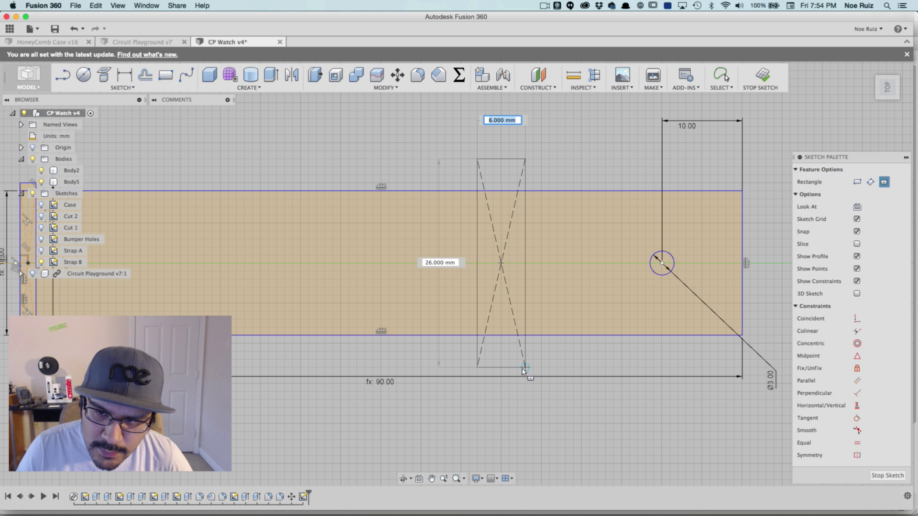
key("BackSpace")
key("Tab")
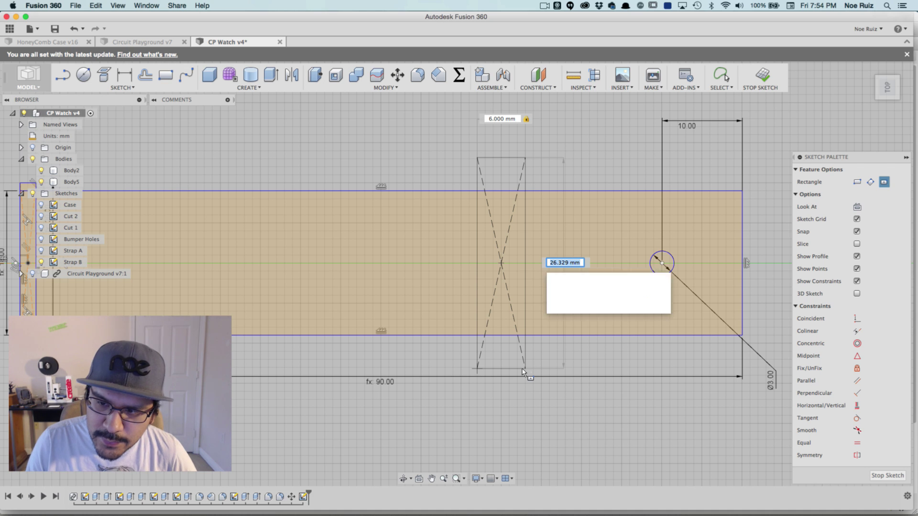
Link the center rectangle's height to the StrapWidth user parameter
type("srtra")
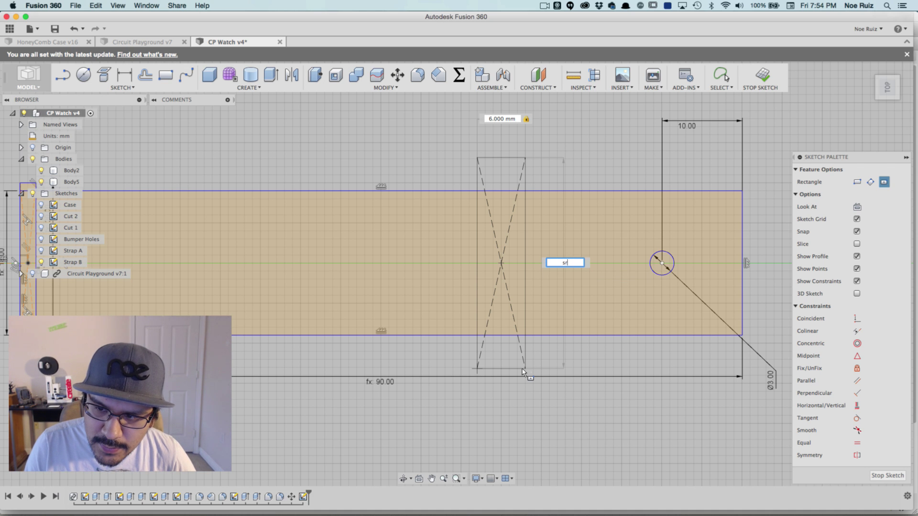
key("BackSpace")
type("tra")
key("Down")
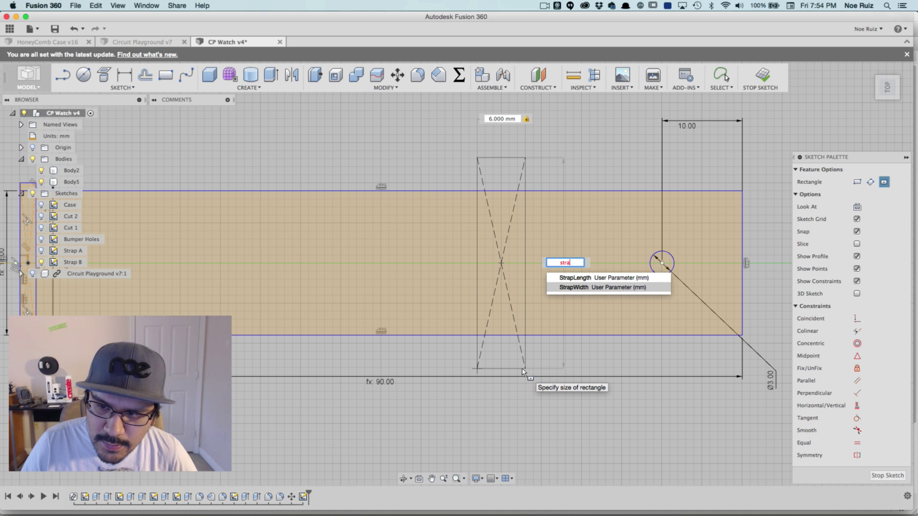
key("Tab")
key("Tab")
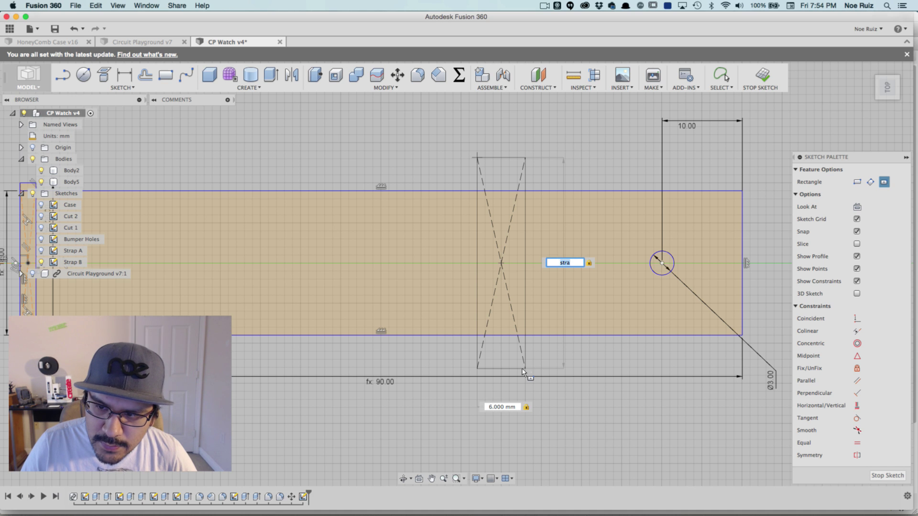
type("strp")
key("BackSpace")
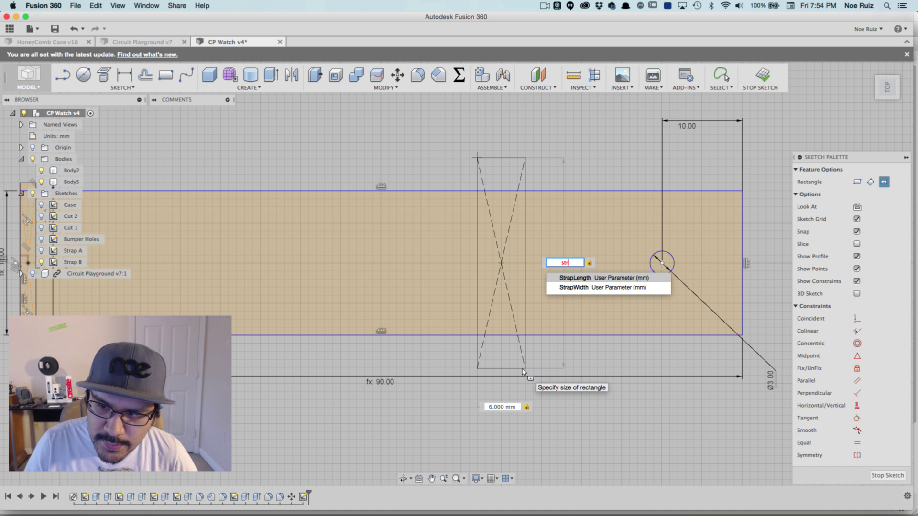
key("Down")
key("Return")
key("Tab")
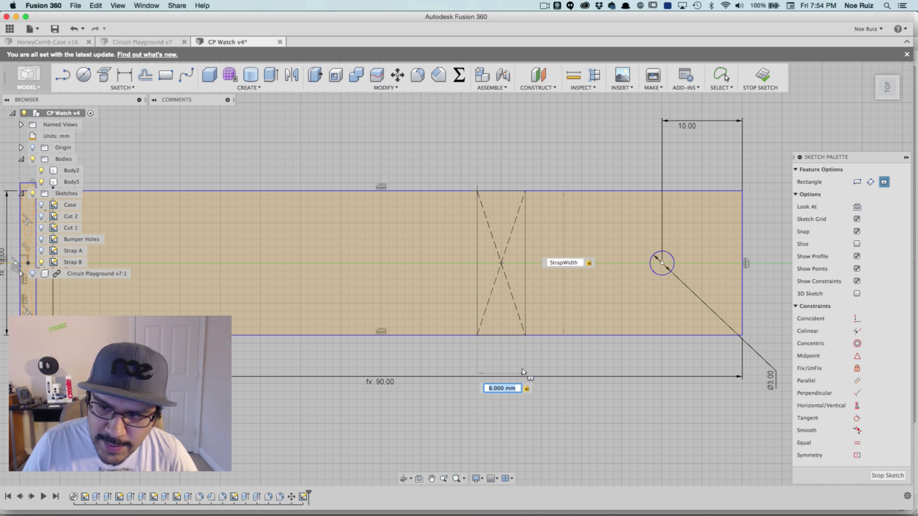
Extend the rectangle's height expression to StrapWidth + 4 mm and finish the rectangle
key("Tab")
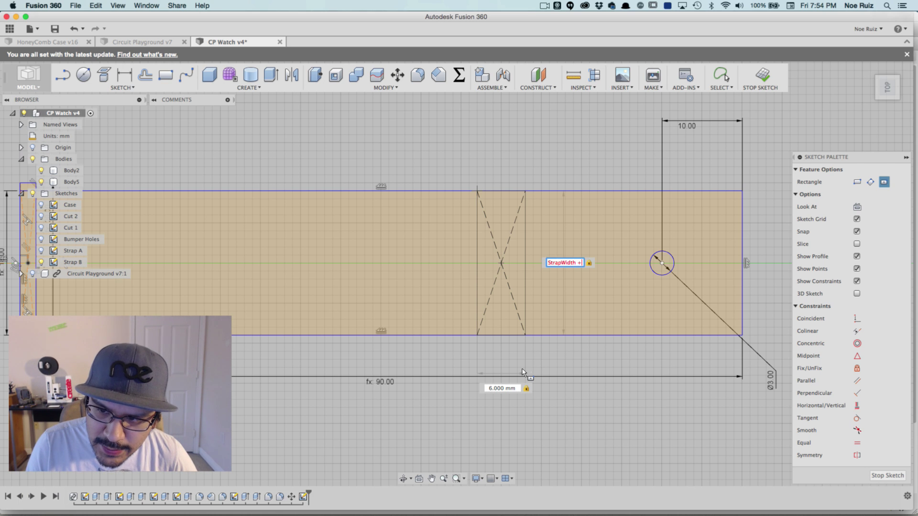
type("+ 2mm")
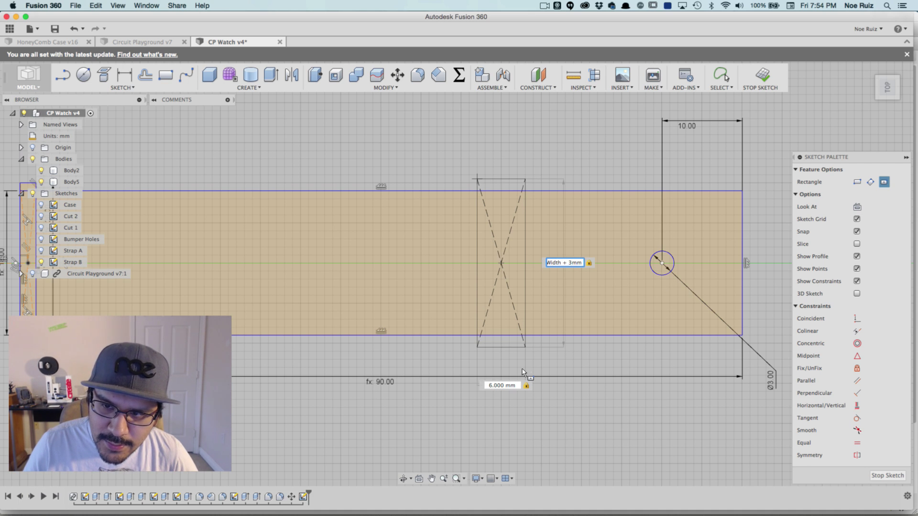
key("BackSpace")
type("4")
key("Return")
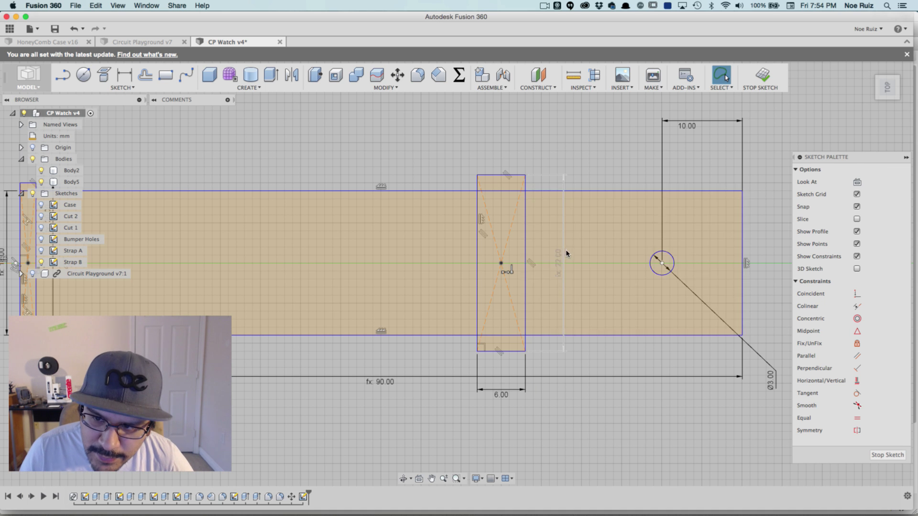
Move the new rectangle's height dimension to its other side, facing the case
scroll(518, 178, "up", 2)
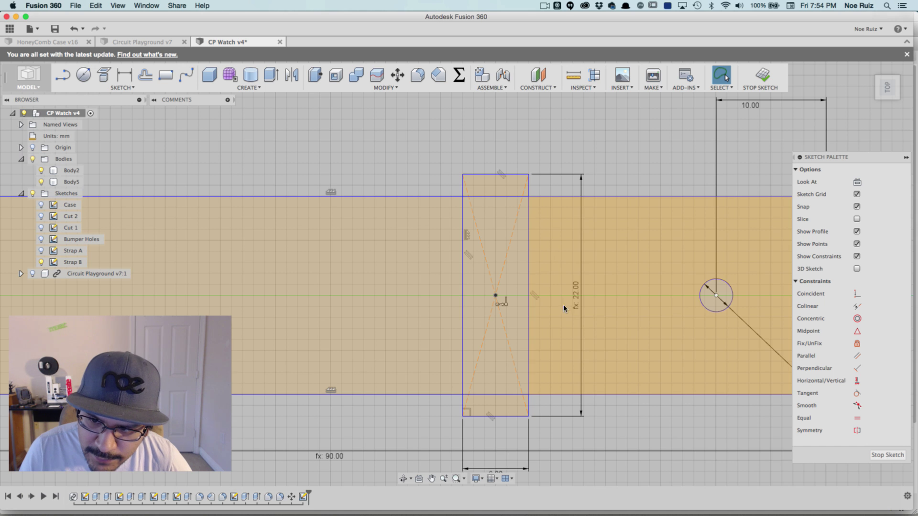
scroll(578, 294, "down", 1)
left_click_drag(579, 291, 452, 287)
scroll(489, 206, "up", 2)
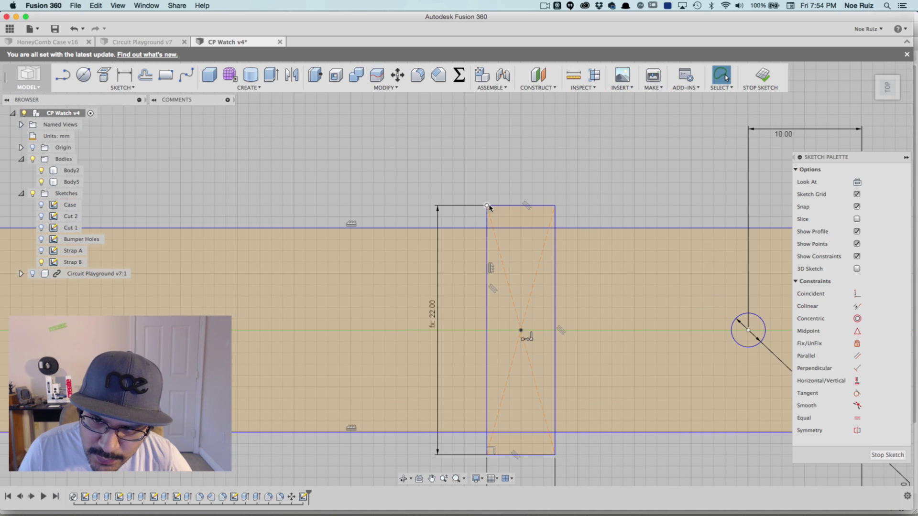
Offset the 6 mm wide rectangle's outline inward by 1 mm, with chain selection
scroll(449, 256, "down", 2)
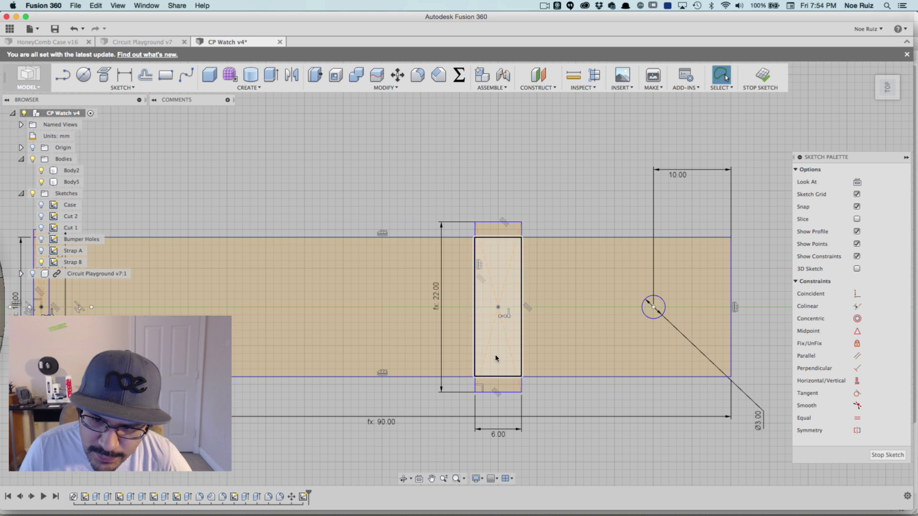
scroll(495, 349, "down", 2)
scroll(495, 348, "up", 3)
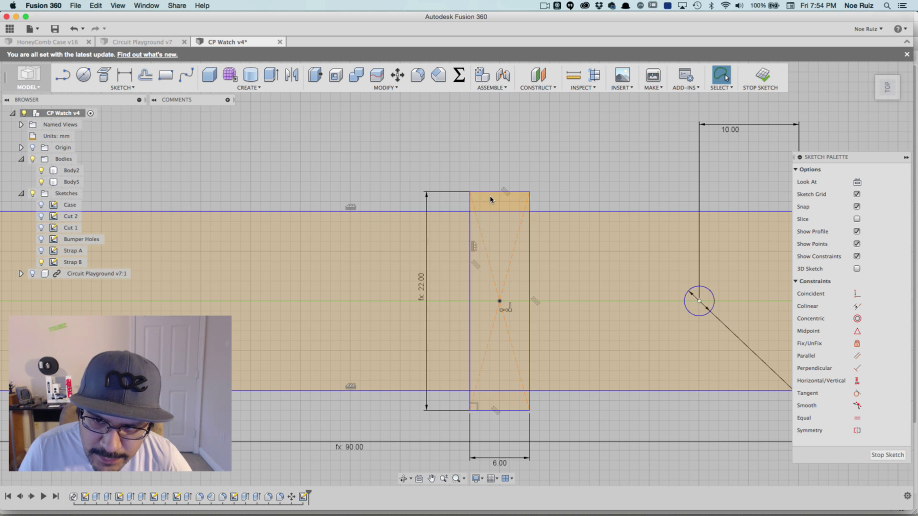
scroll(479, 200, "up", 1)
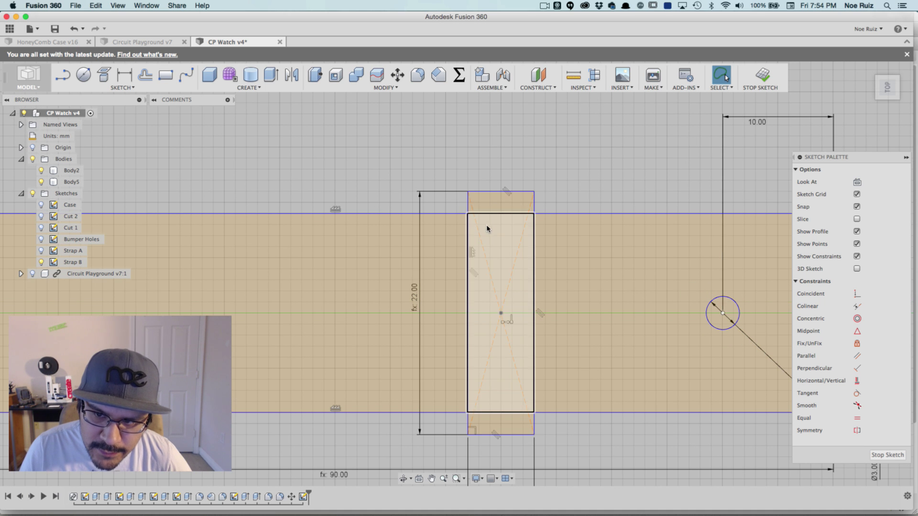
left_click(145, 75)
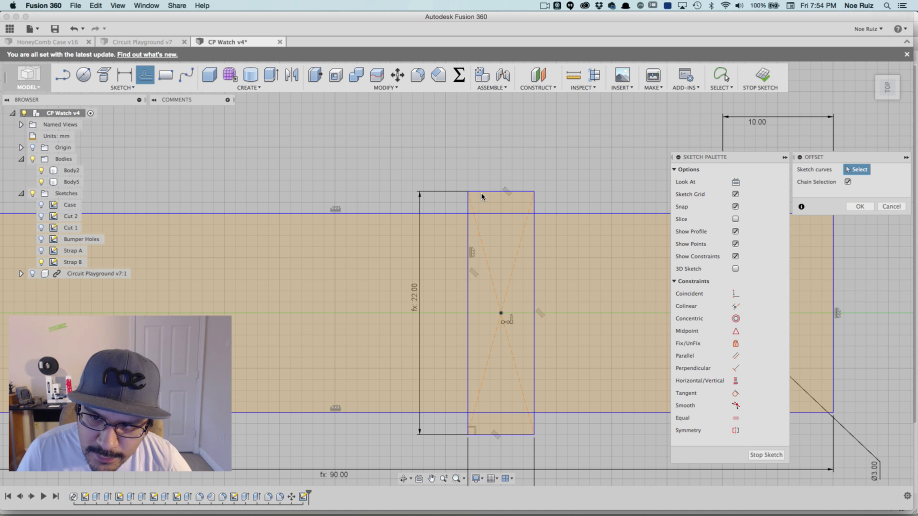
scroll(485, 195, "up", 2)
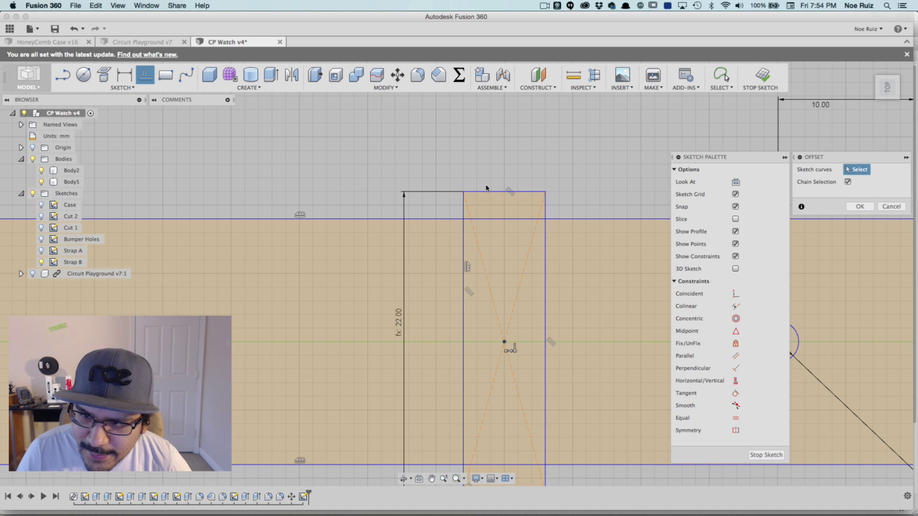
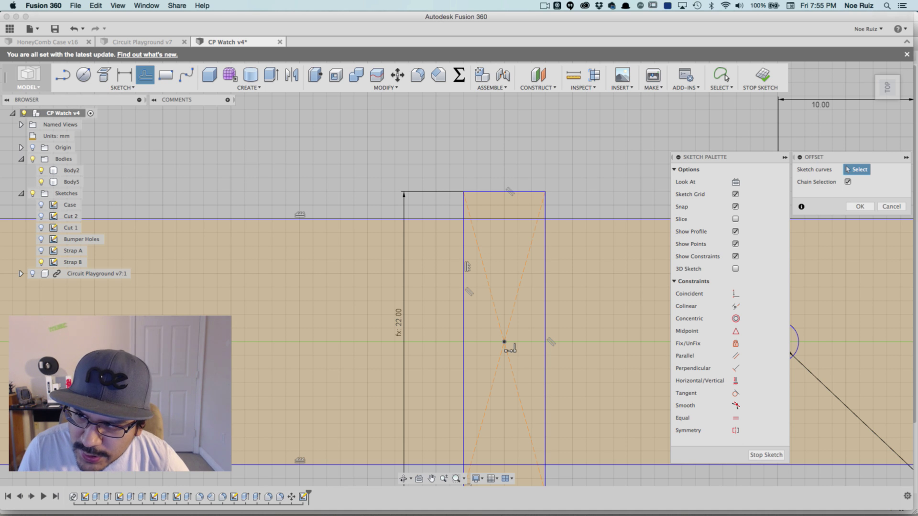
left_click(487, 193)
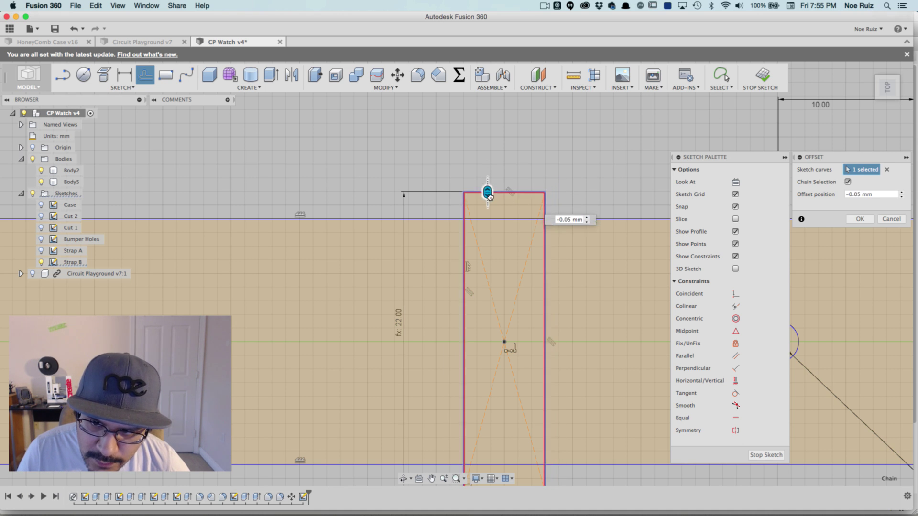
mouse_move(490, 196)
left_mouse_down()
mouse_move(486, 207)
mouse_move(487, 175)
mouse_move(495, 207)
mouse_move(486, 207)
left_mouse_up()
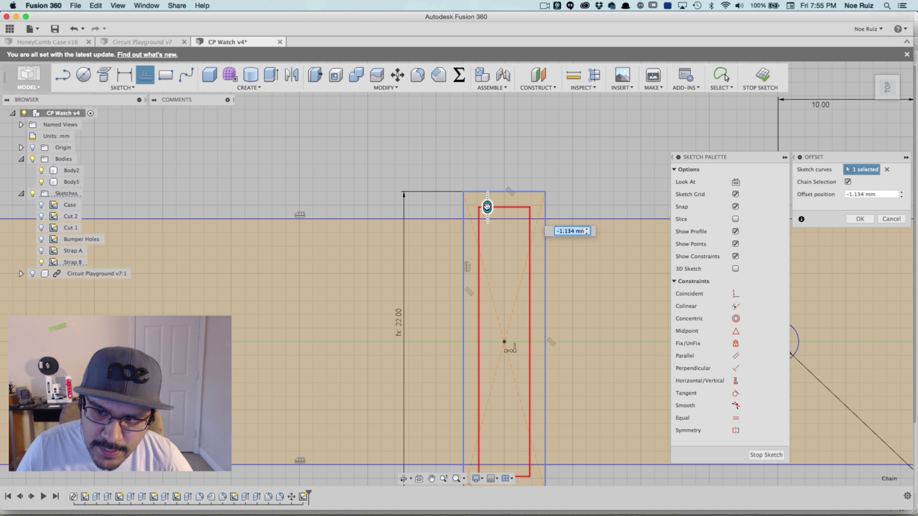
type("-1")
key("Return")
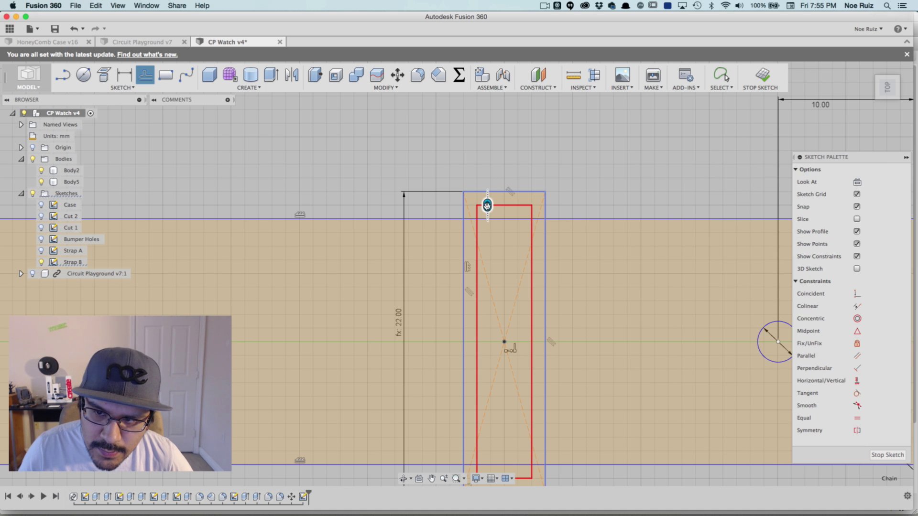
Change the strap loop's inward offset to 1.5 mm
scroll(487, 209, "down", 5)
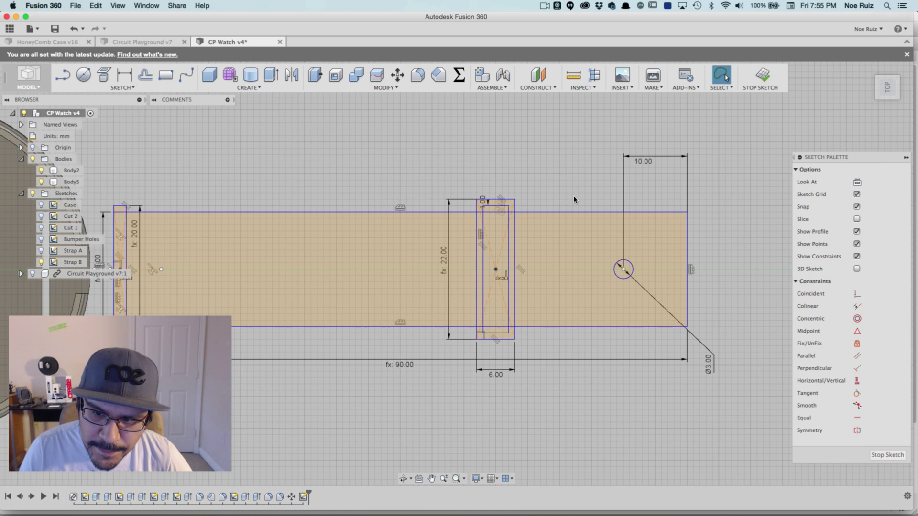
scroll(488, 210, "up", 5)
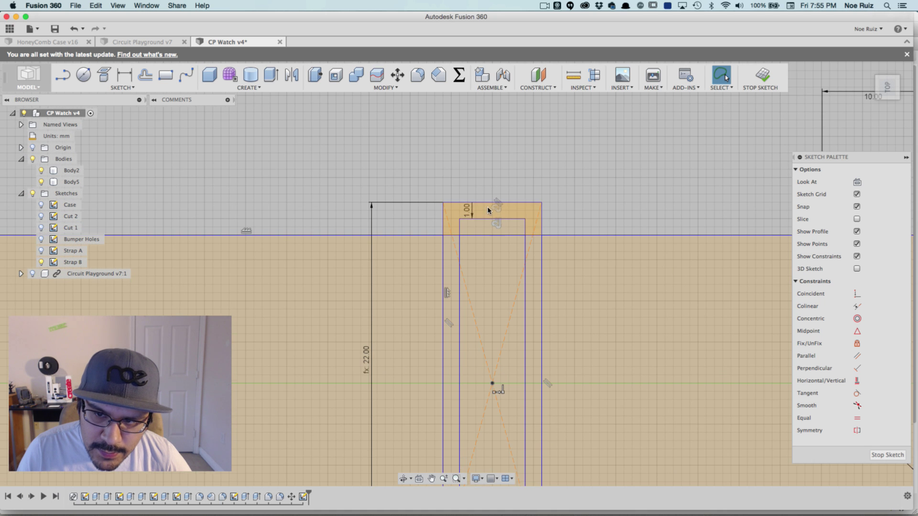
scroll(470, 221, "down", 5)
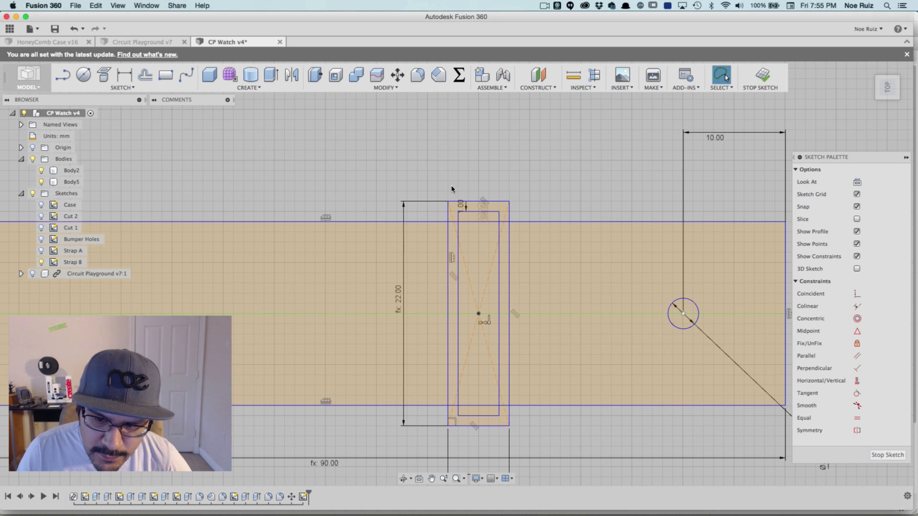
middle_click_drag(456, 173, 457, 161)
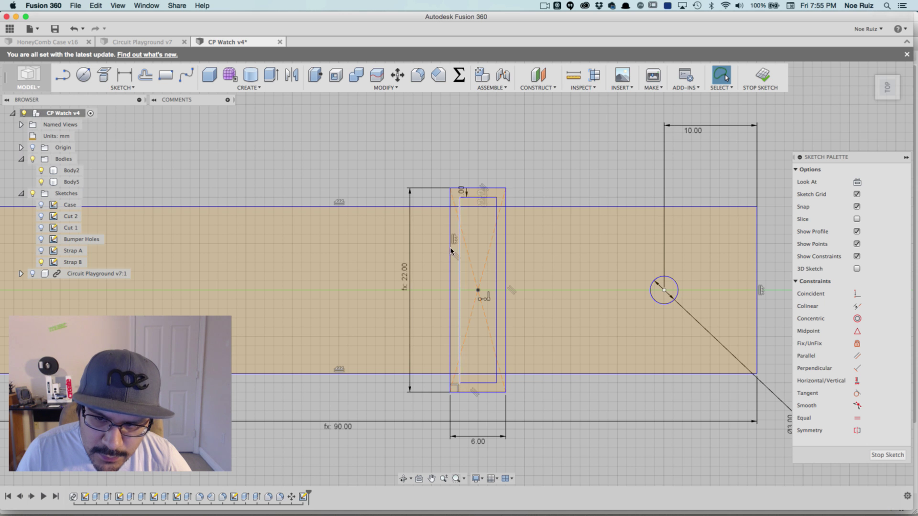
scroll(451, 210, "up", 2)
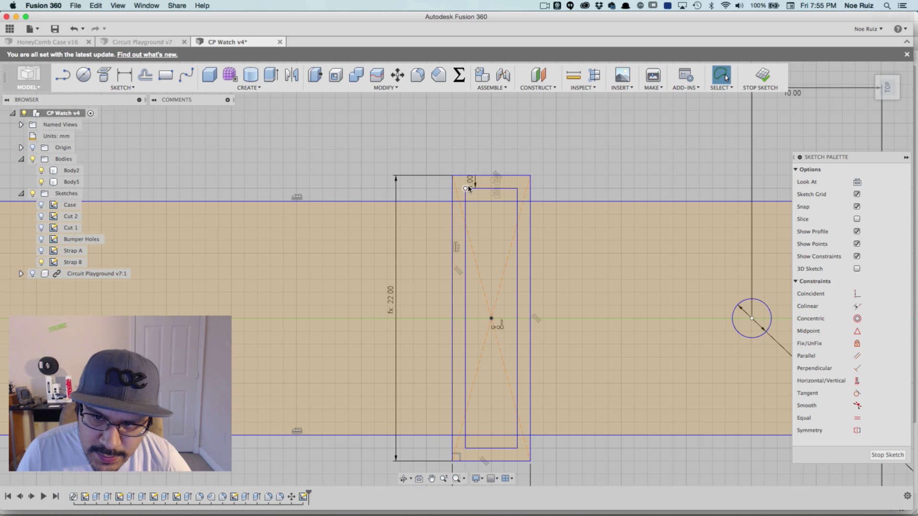
type("1.5")
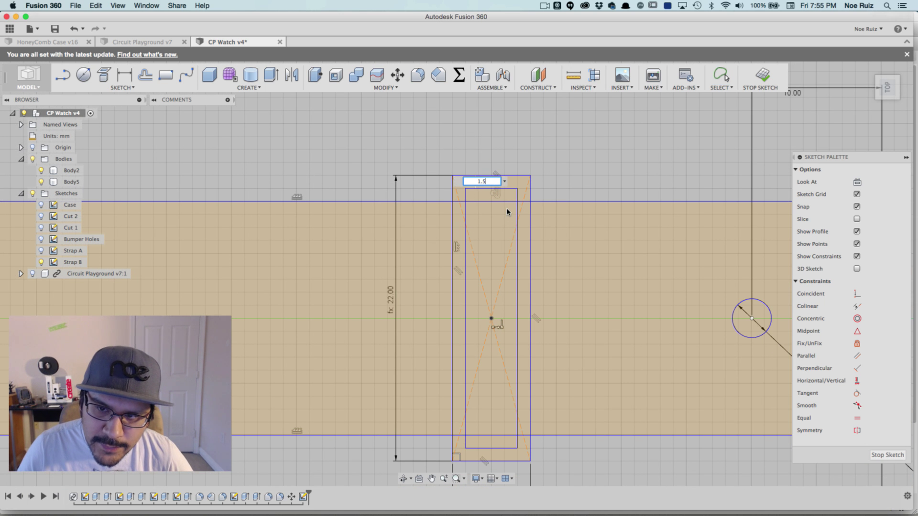
key("Return")
scroll(573, 174, "down", 3)
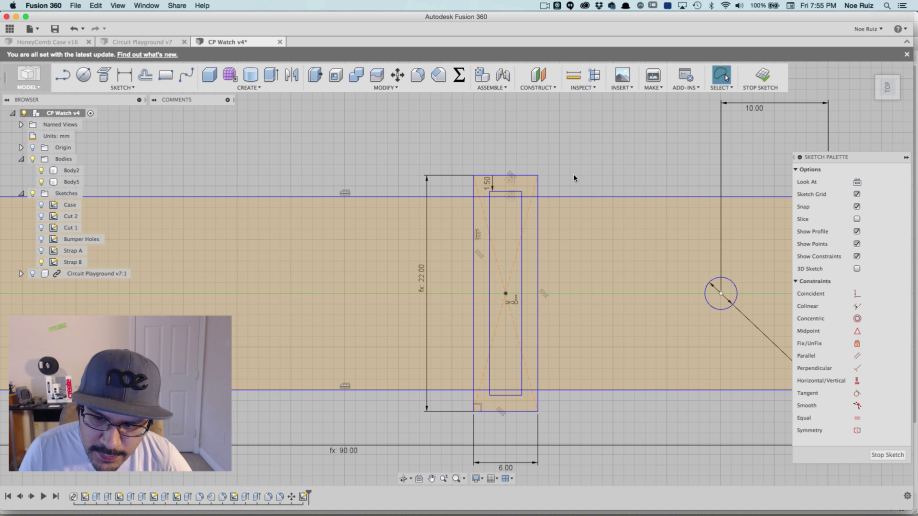
Examine the loop's inset outline, its spacing from the peg hole, and the strap's overall length dimension
scroll(488, 191, "up", 4)
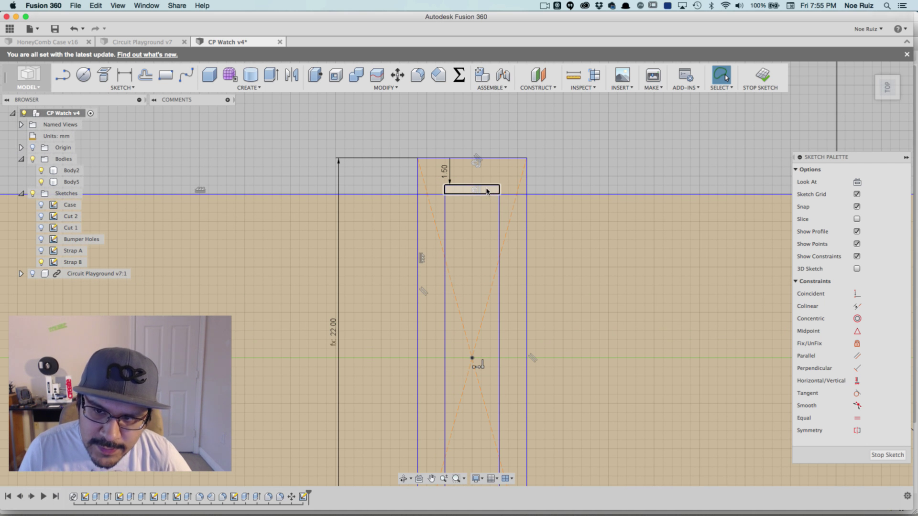
scroll(488, 200, "down", 5)
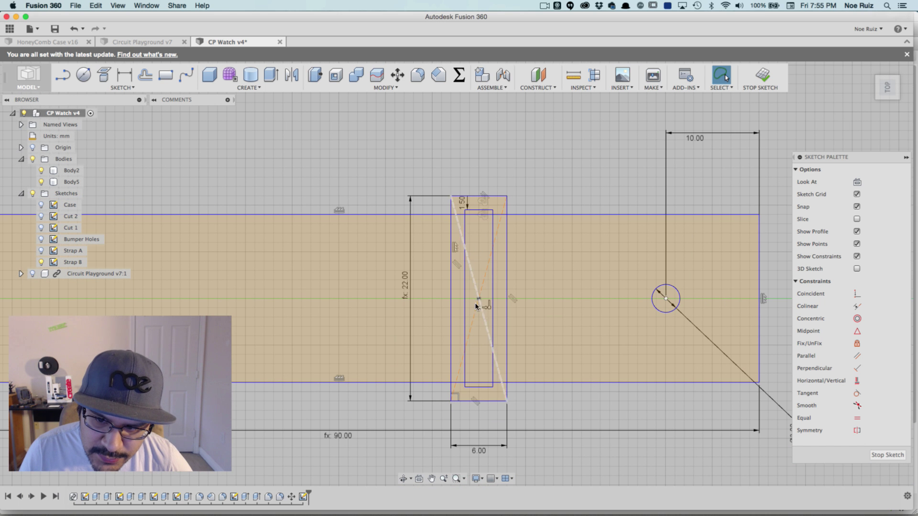
scroll(474, 391, "up", 3)
scroll(455, 419, "down", 3)
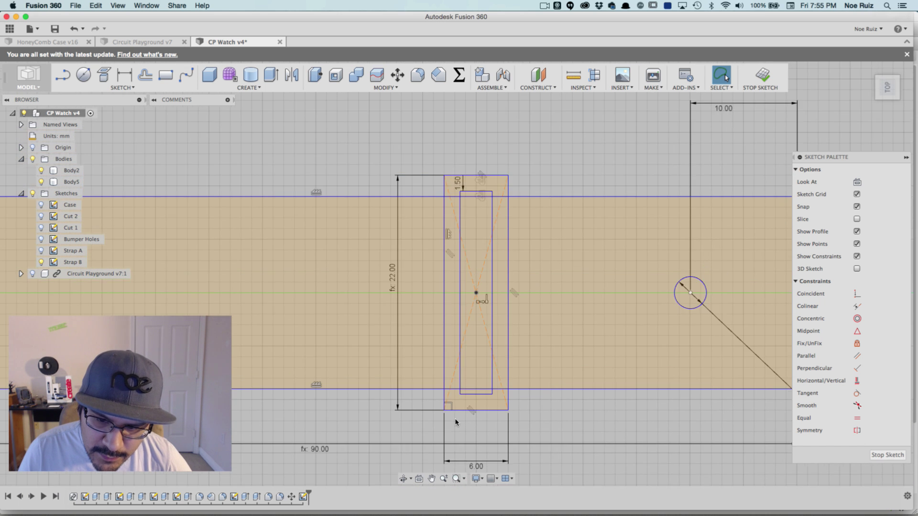
scroll(456, 297, "up", 2)
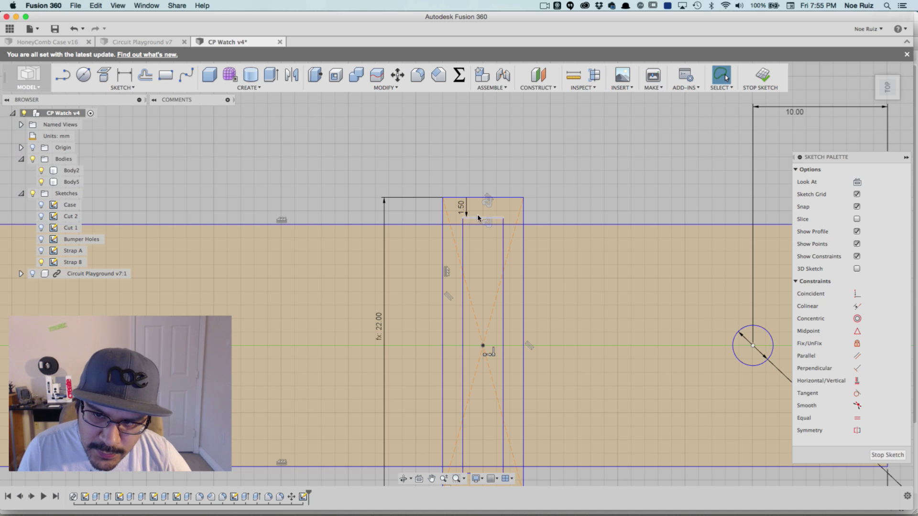
scroll(478, 218, "up", 2)
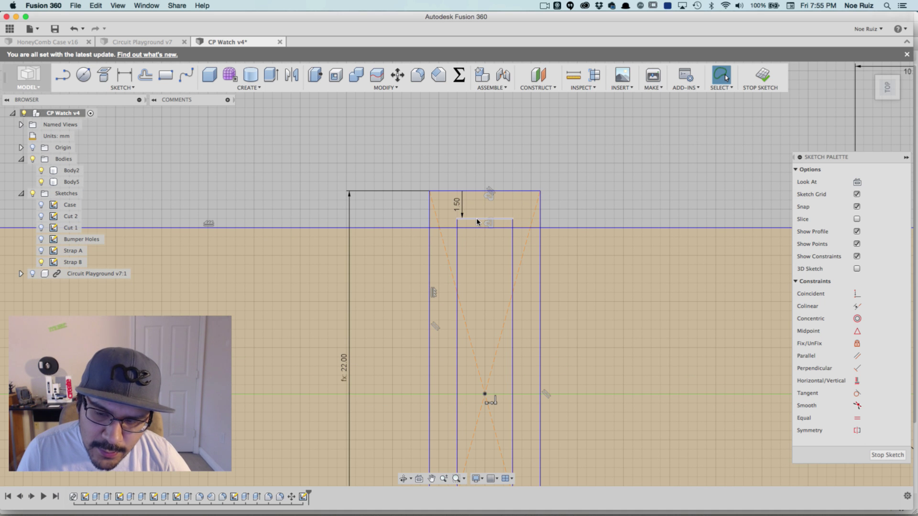
left_click(475, 192)
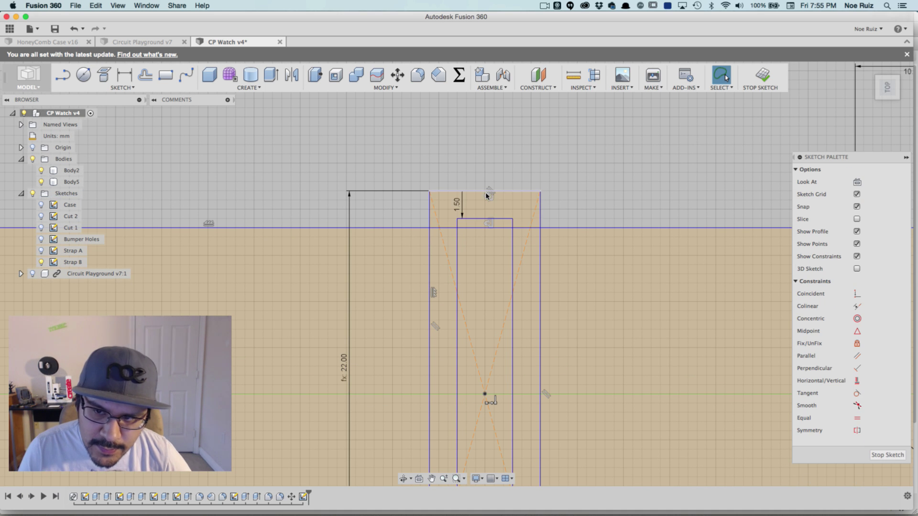
scroll(543, 184, "down", 2)
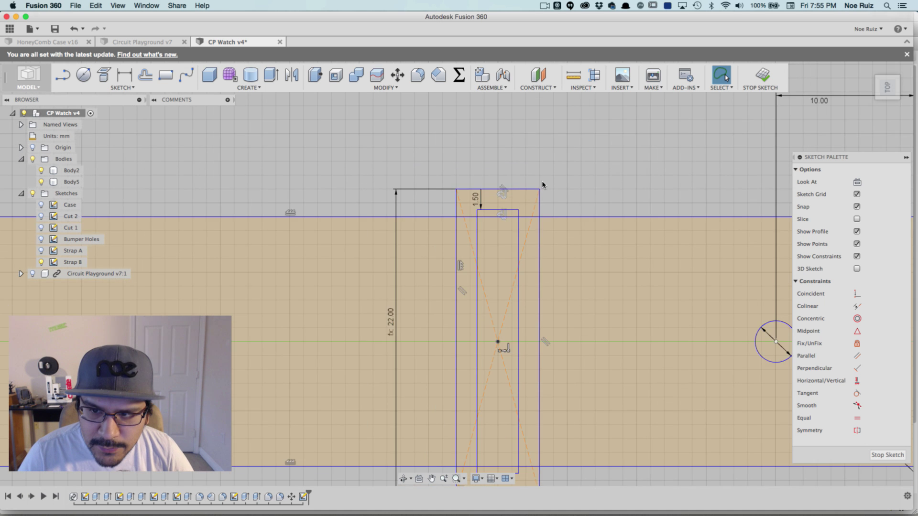
scroll(542, 184, "down", 3)
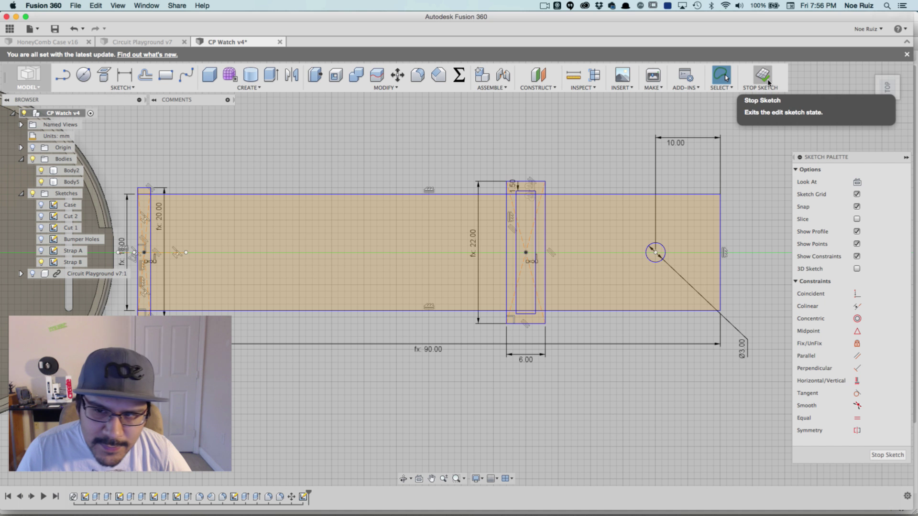
scroll(531, 208, "up", 2)
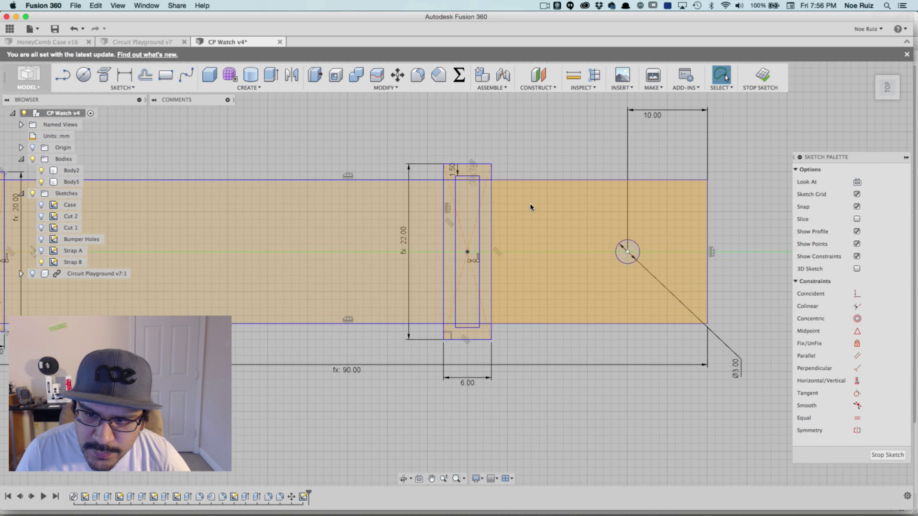
scroll(532, 208, "down", 2)
scroll(522, 215, "up", 3)
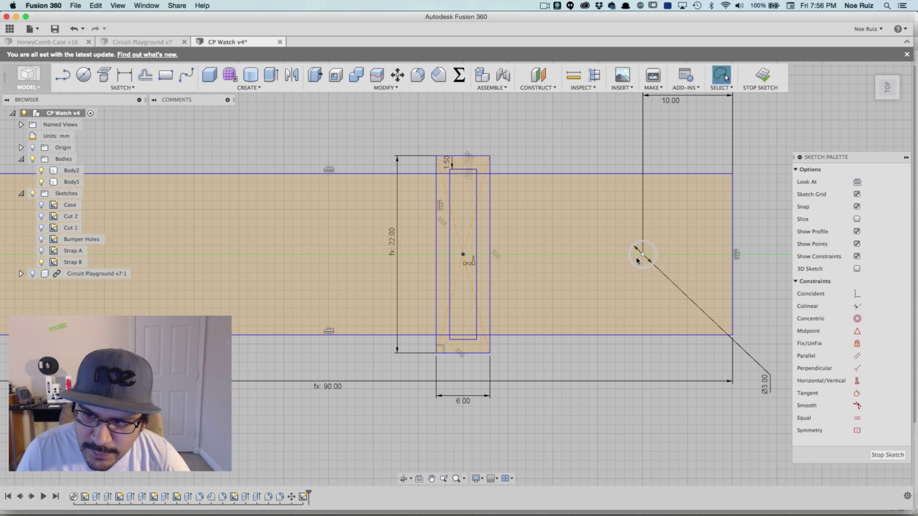
scroll(644, 256, "down", 2)
scroll(617, 268, "up", 1)
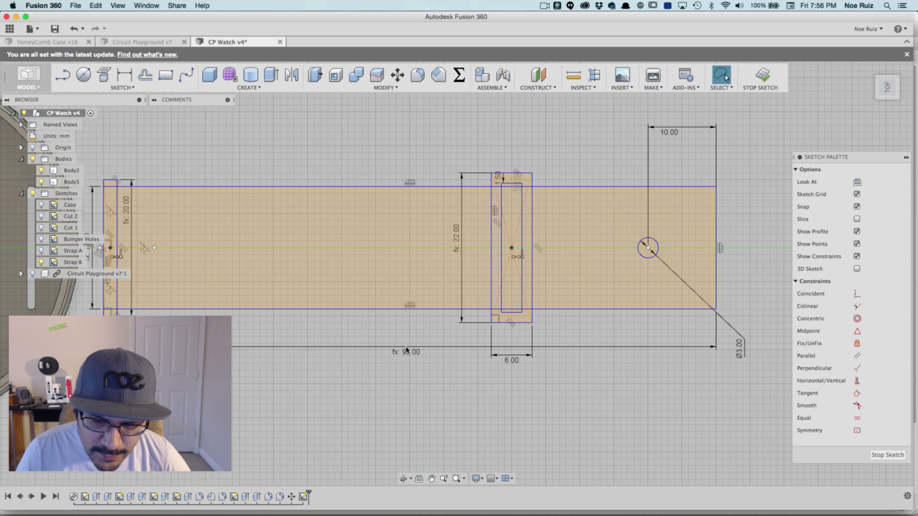
left_click(417, 353)
key("Escape")
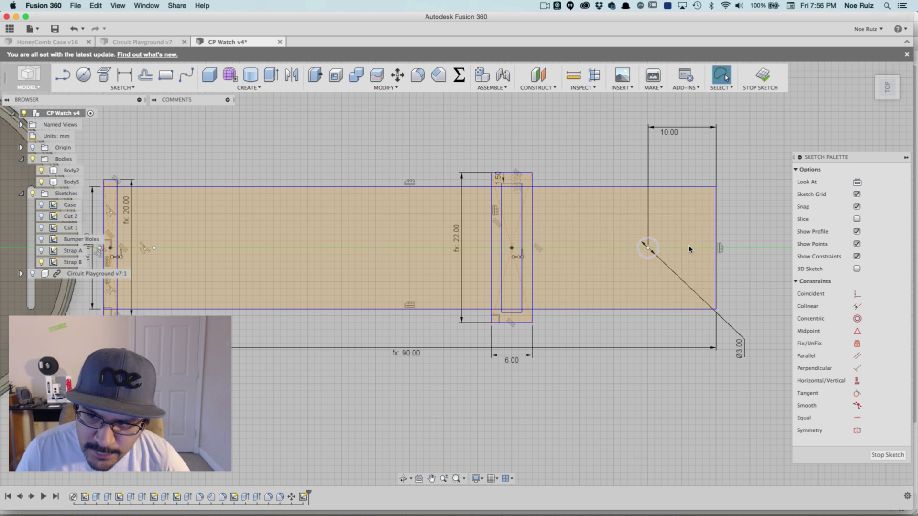
Dimension the distance from the loop's center point to the strap's end edge beyond the peg hole at 25 mm
scroll(587, 155, "up", 1)
mouse_move(587, 156)
middle_mouse_down()
mouse_move(529, 147)
mouse_move(517, 164)
middle_mouse_up()
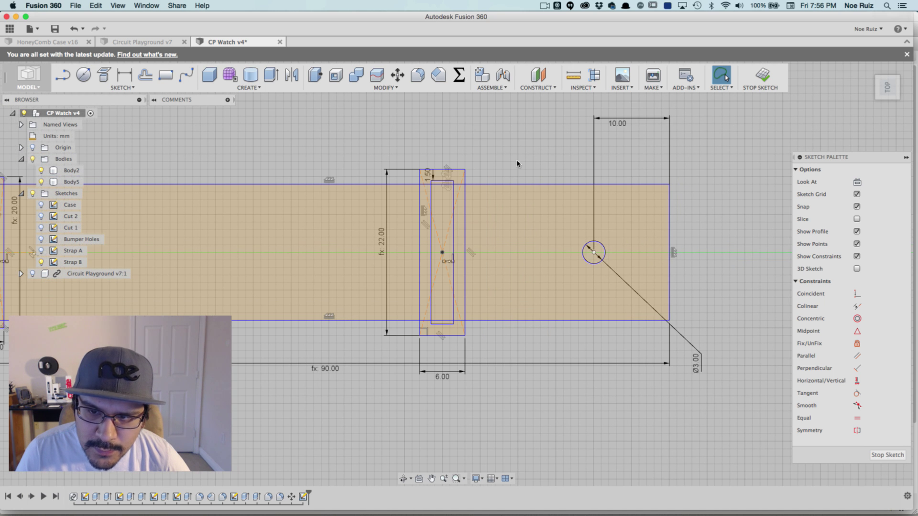
left_click(125, 76)
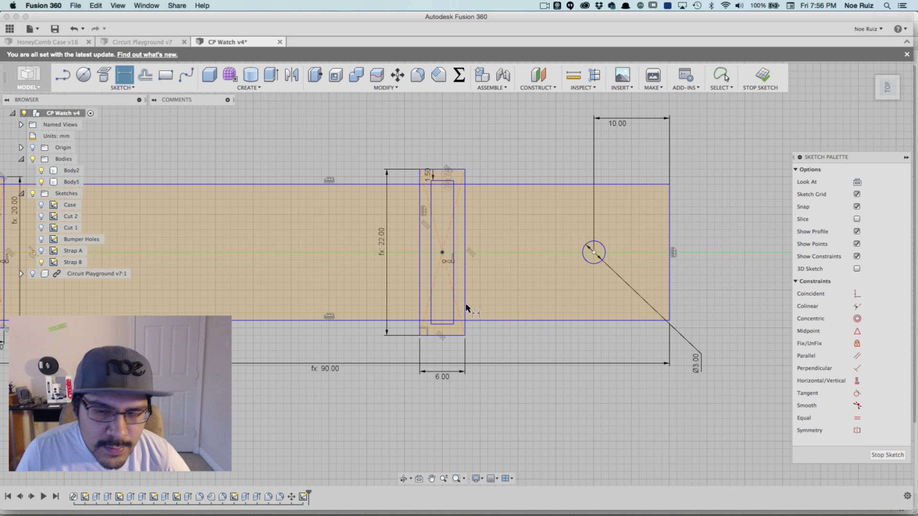
scroll(431, 244, "up", 2)
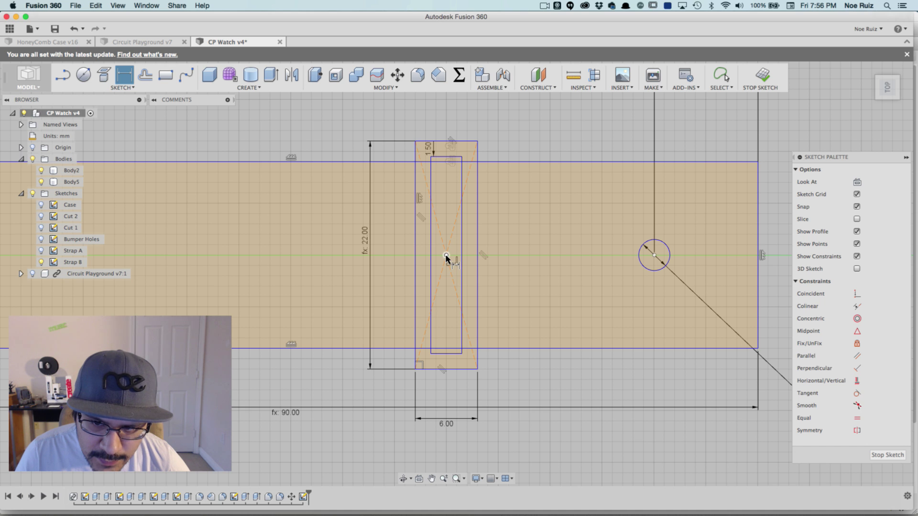
left_click(446, 256)
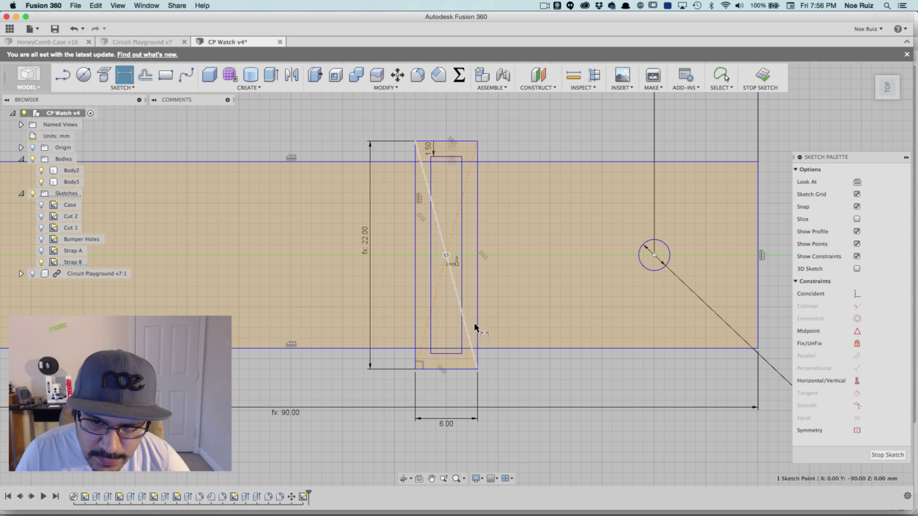
left_click(757, 233)
middle_click_drag(578, 113, 575, 166)
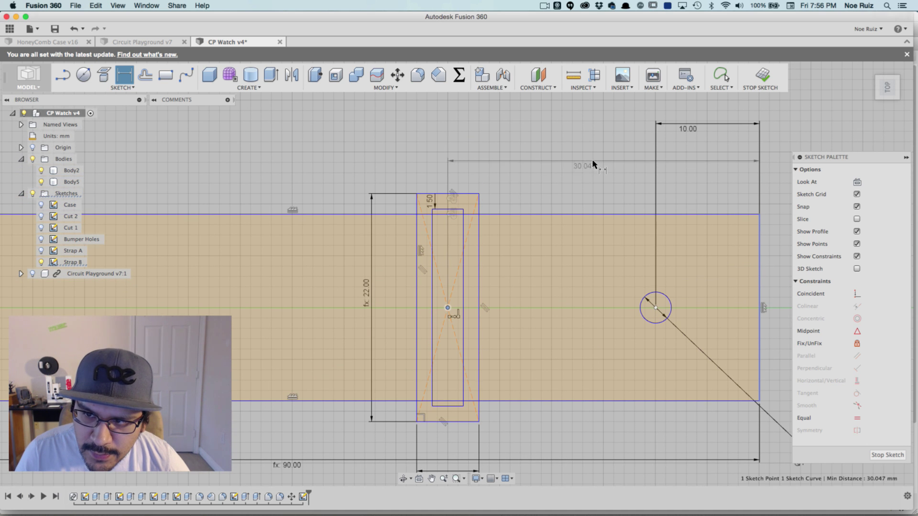
left_click(604, 159)
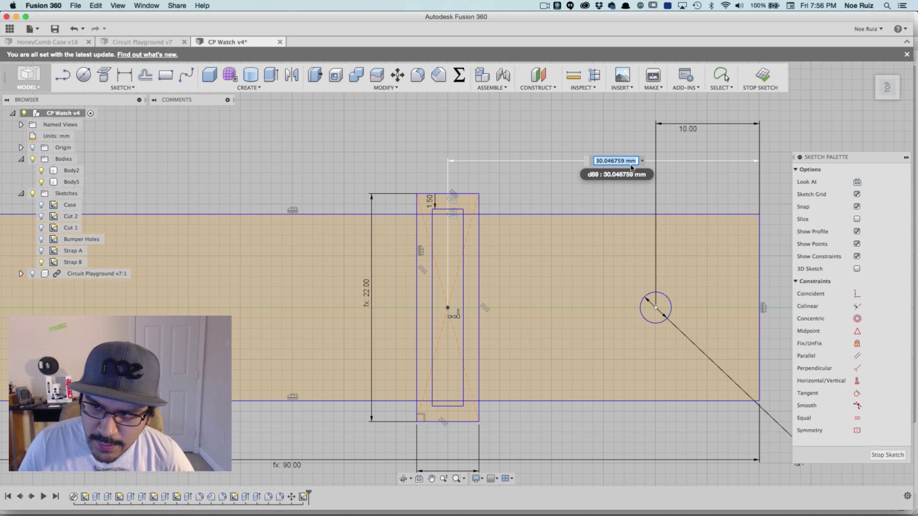
key("Return")
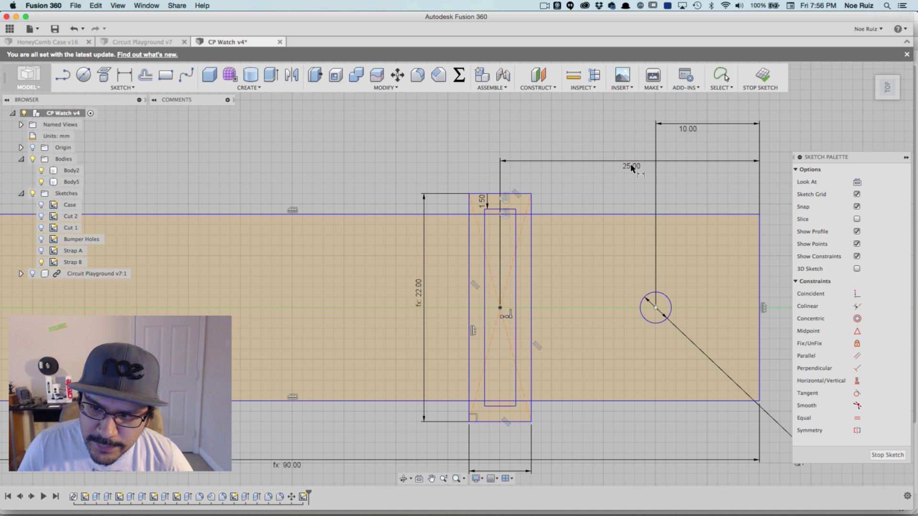
scroll(631, 167, "up", 2)
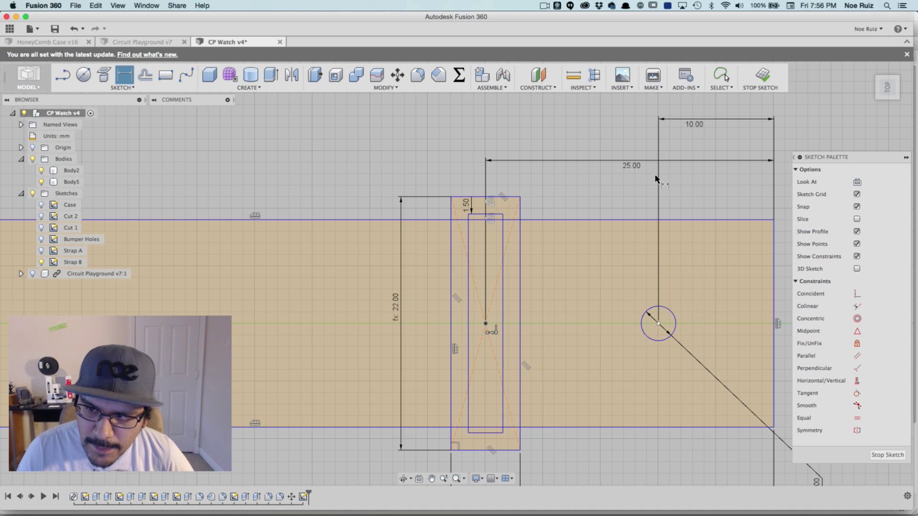
key("Escape")
scroll(647, 185, "down", 4)
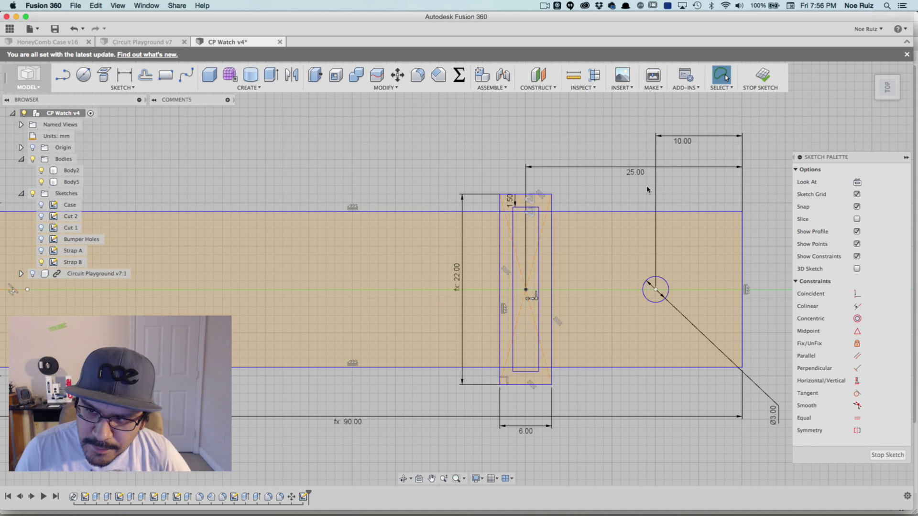
Finish the Strap B sketch
left_click(395, 373)
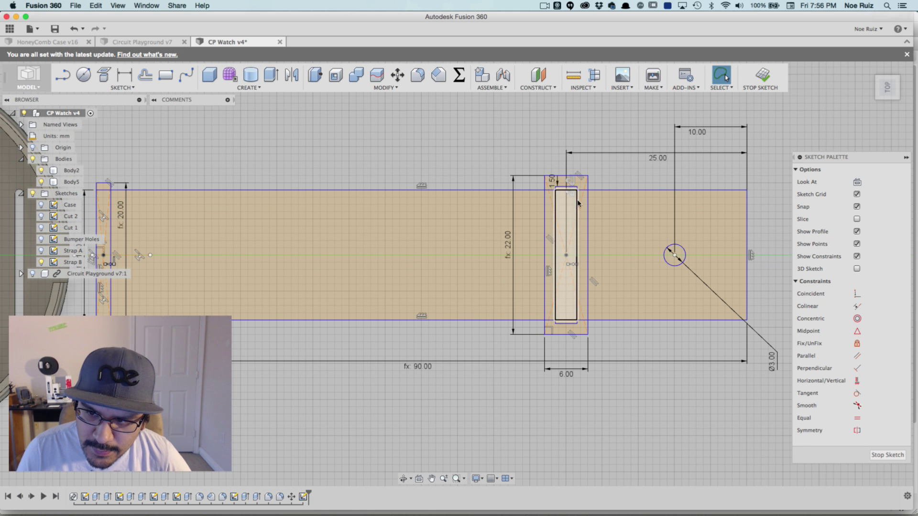
scroll(560, 216, "up", 3)
scroll(683, 142, "down", 2)
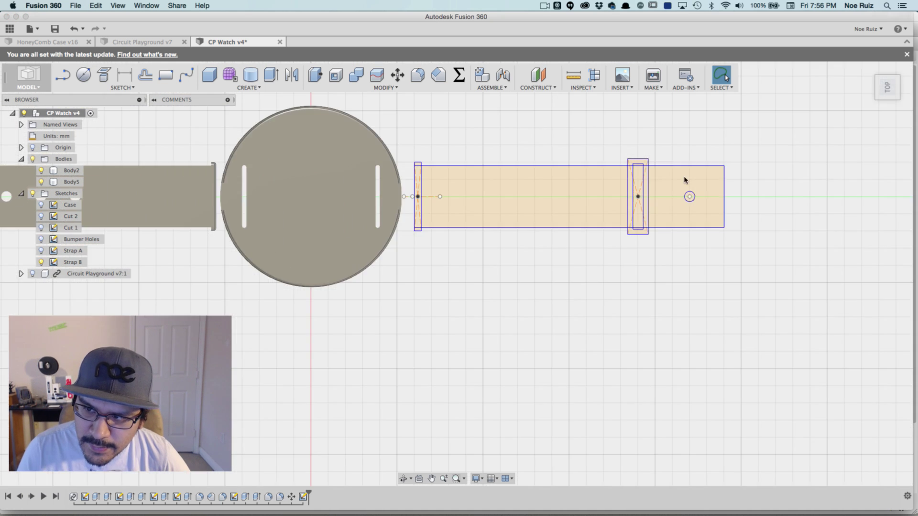
Begin a new-body extrusion from the Strap B sketch, selecting the peg hole end section and the loop's frame profiles, leaving hole and slot open
middle_click_drag(696, 352, 408, 236, "shift")
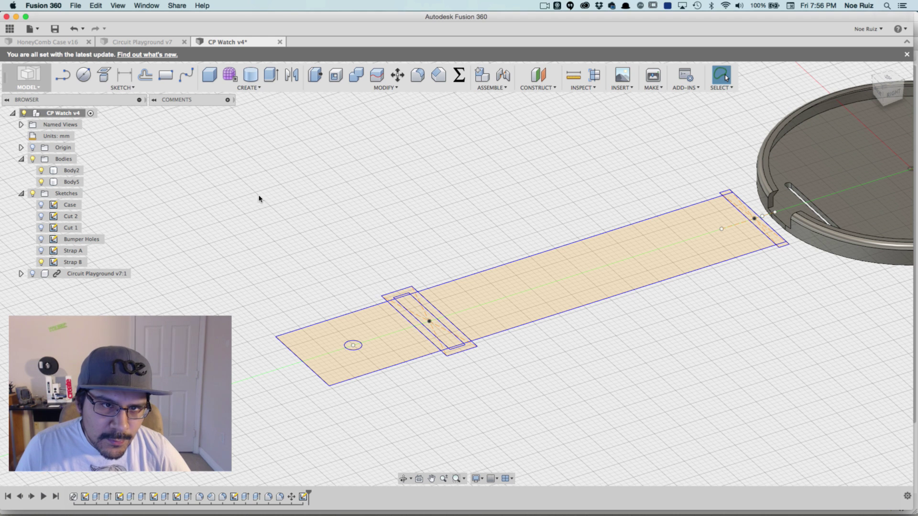
left_click(271, 76)
scroll(381, 339, "up", 3)
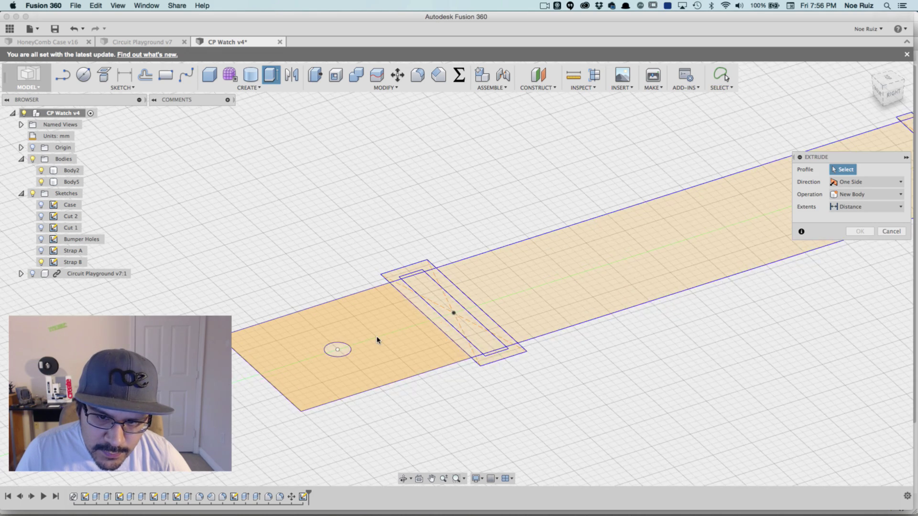
scroll(378, 339, "up", 2)
scroll(393, 331, "up", 2)
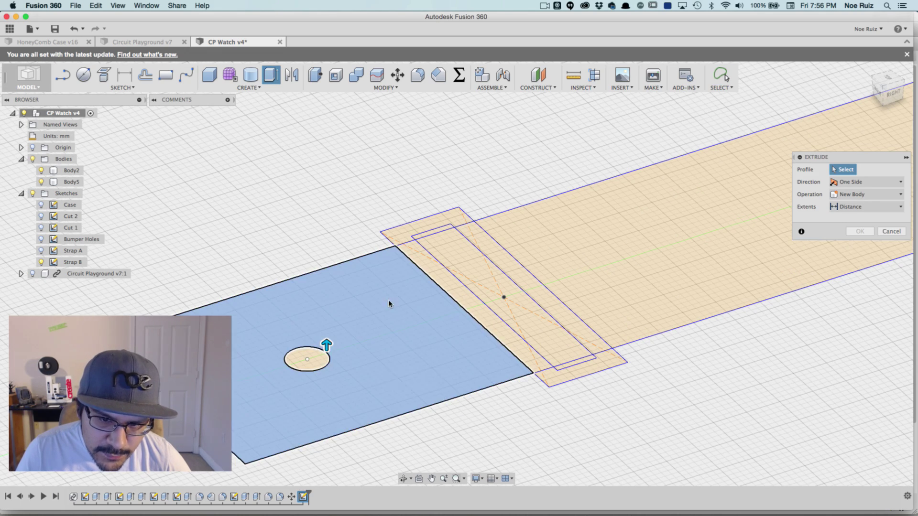
left_click(390, 302)
scroll(406, 234, "up", 2)
left_click(410, 243)
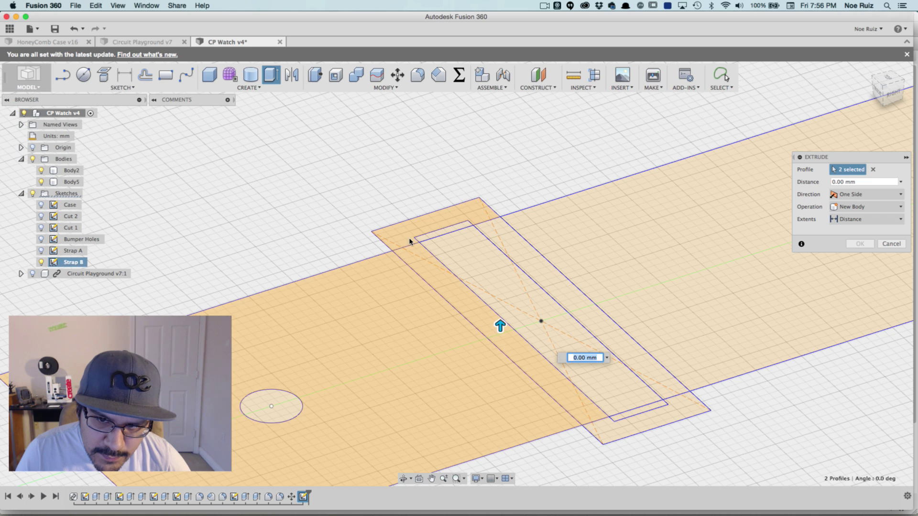
left_click(404, 234)
left_click(560, 289)
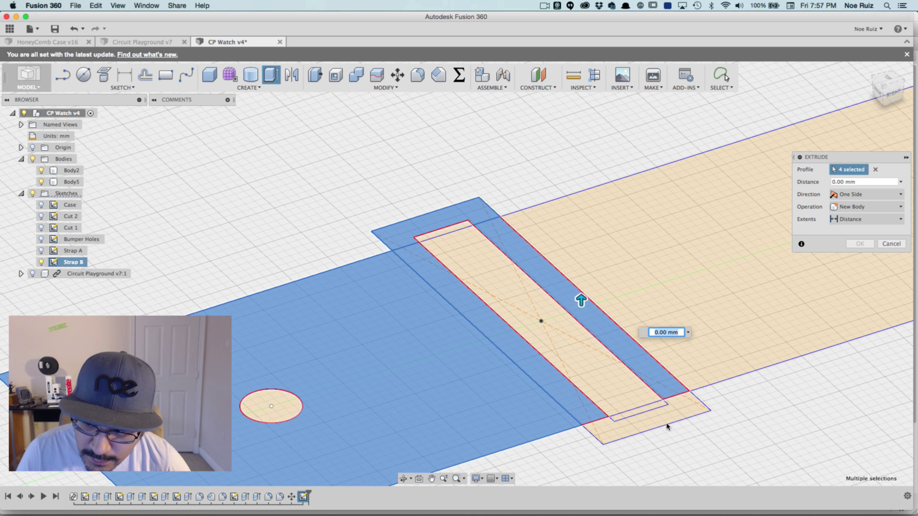
left_click(643, 411)
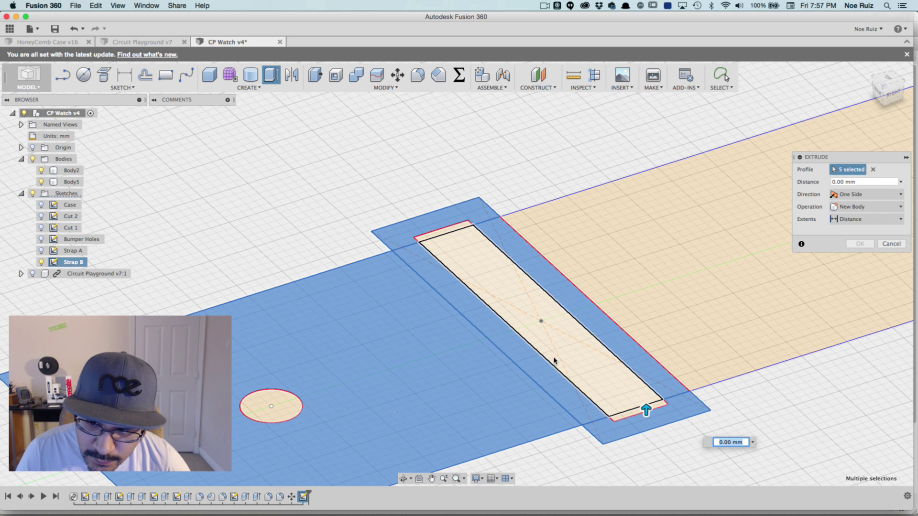
Add the strap's main section and the case-end bar to the profile selection and extrude the strap 1 mm as a new body
scroll(621, 406, "down", 4)
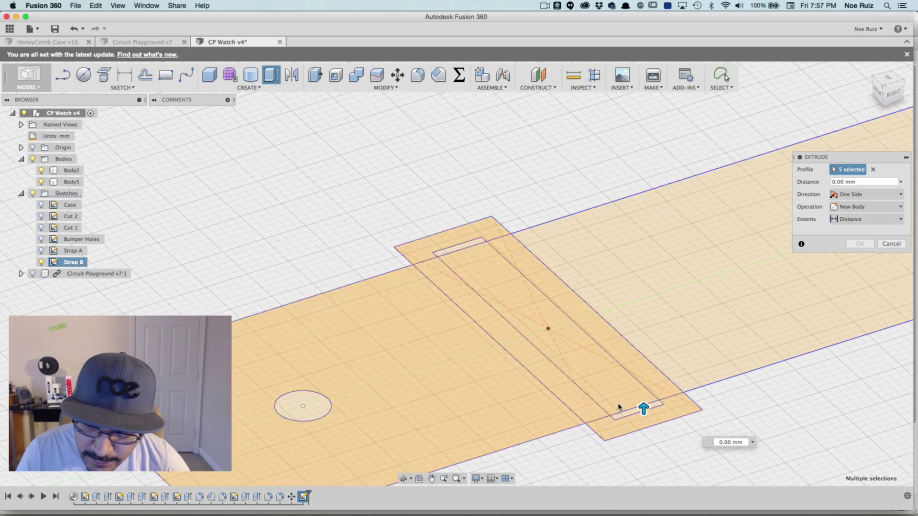
middle_click_drag(609, 229, 652, 310, "shift")
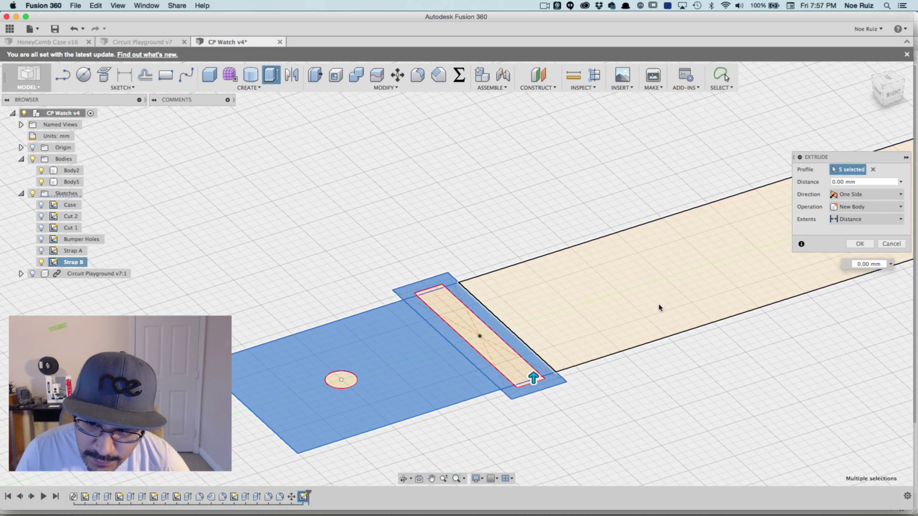
left_click(660, 308)
mouse_move(630, 189)
middle_mouse_down("shift")
mouse_move(357, 223)
mouse_move(783, 200)
middle_mouse_up("shift")
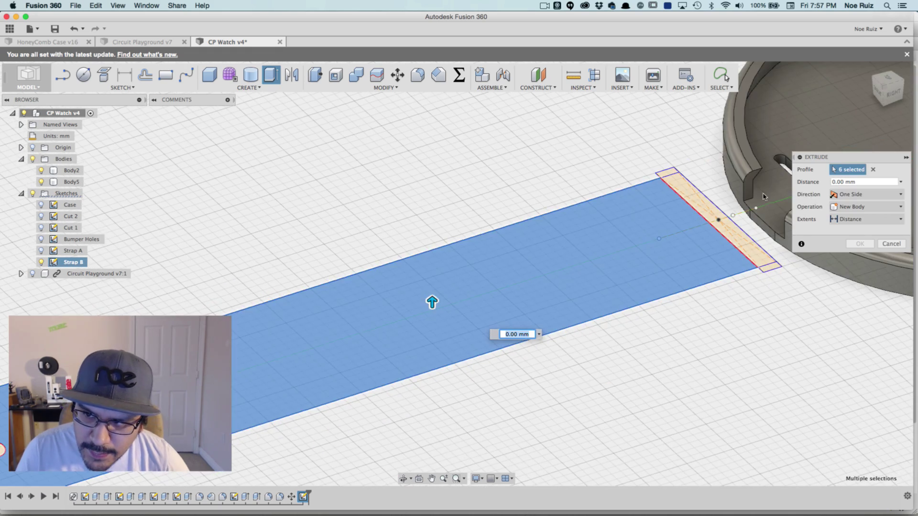
scroll(764, 196, "up", 3)
left_click(620, 183)
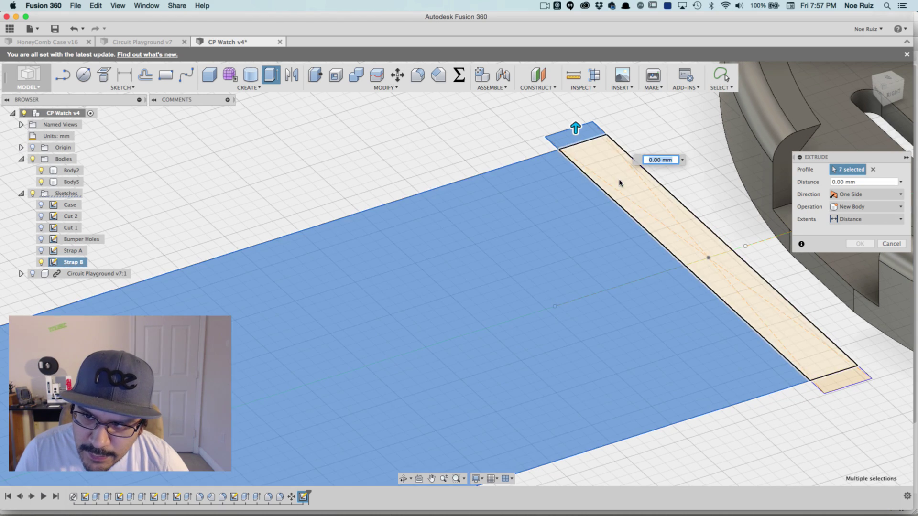
left_click(620, 183)
left_click(839, 379)
scroll(802, 379, "down", 2)
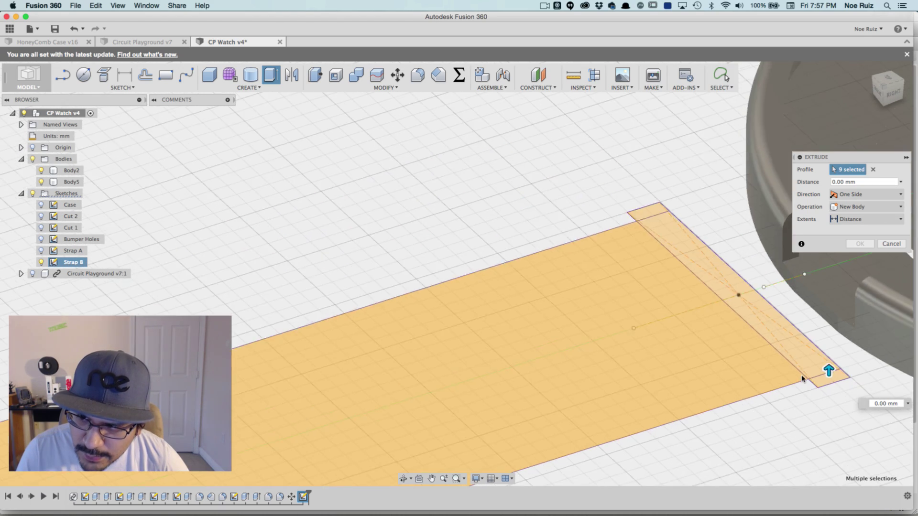
scroll(802, 379, "down", 2)
middle_click_drag(691, 264, 641, 207)
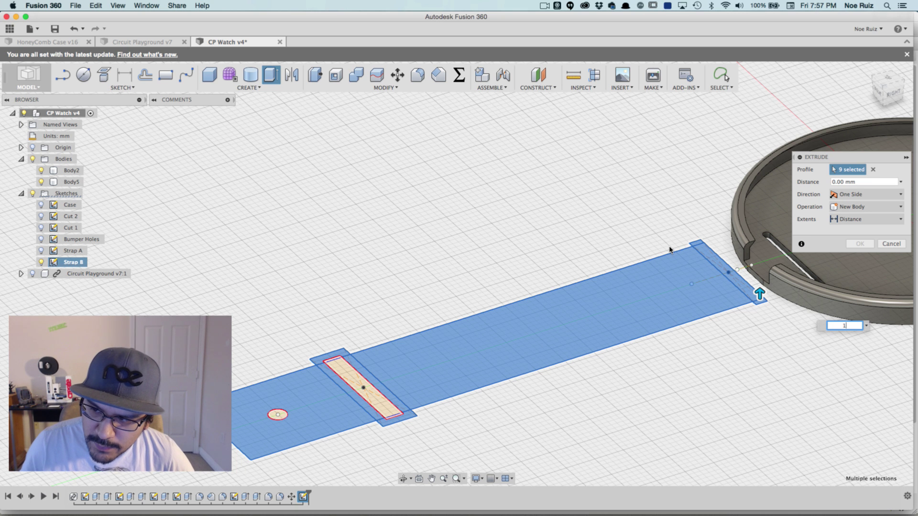
key("Return")
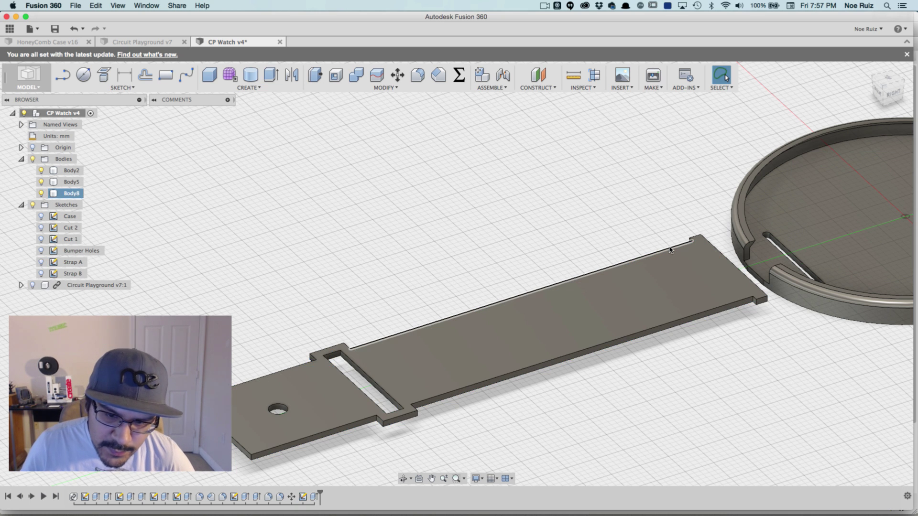
Inspect the extruded strap beside the case and check the radius of the first strap's rounded end corner
scroll(658, 246, "down", 4)
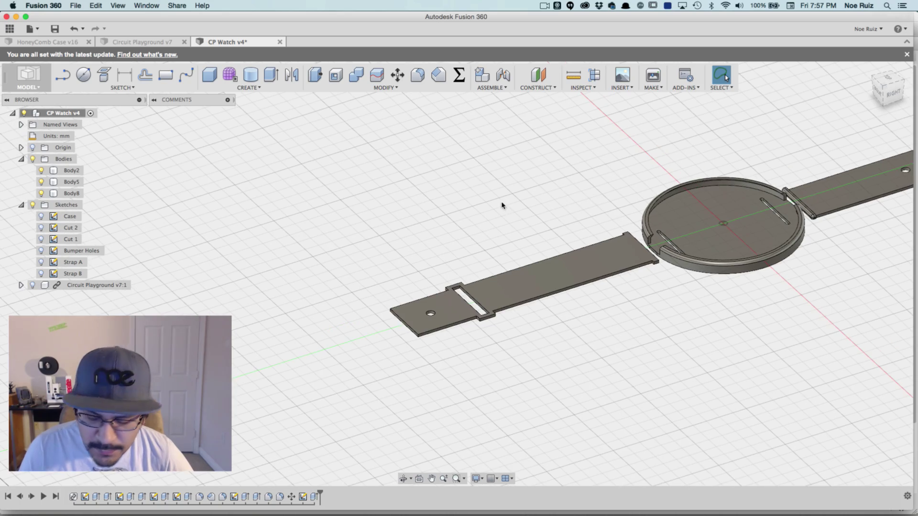
middle_click_drag(502, 206, 396, 245, "shift")
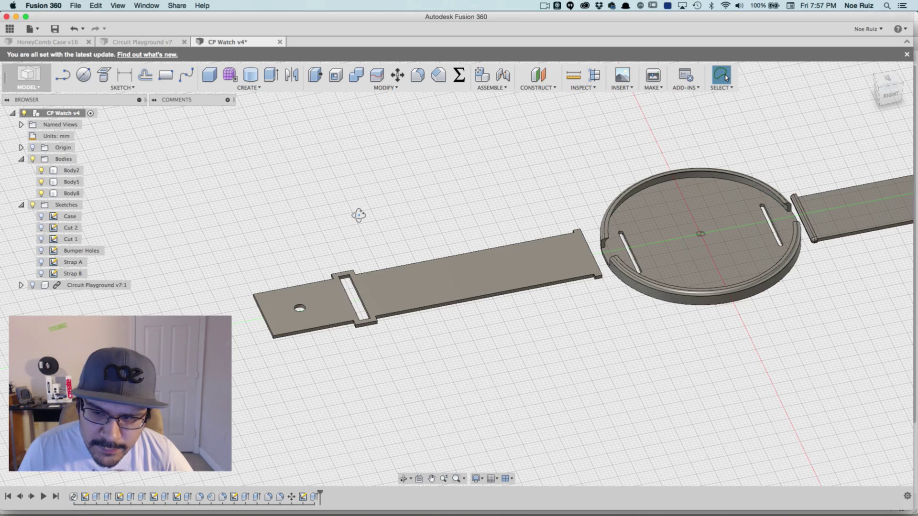
middle_click_drag(359, 215, 555, 233, "shift")
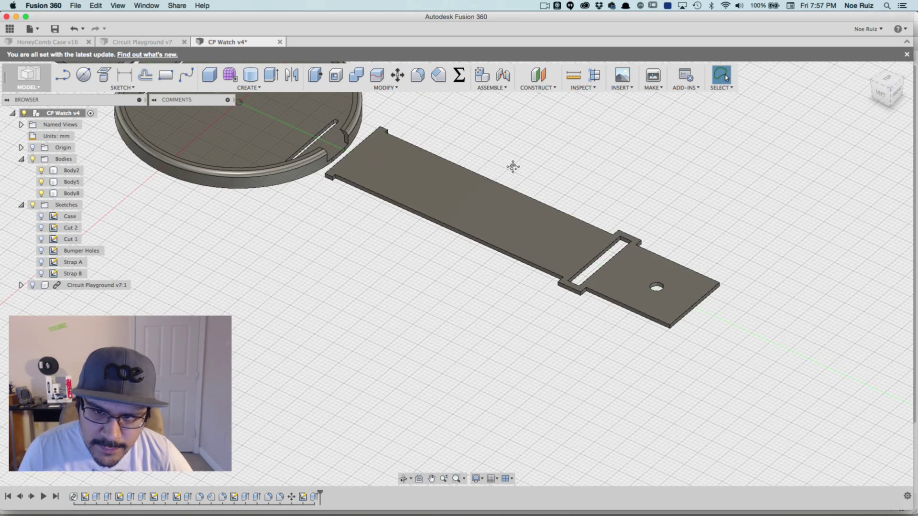
middle_click_drag(513, 167, 562, 301, "shift")
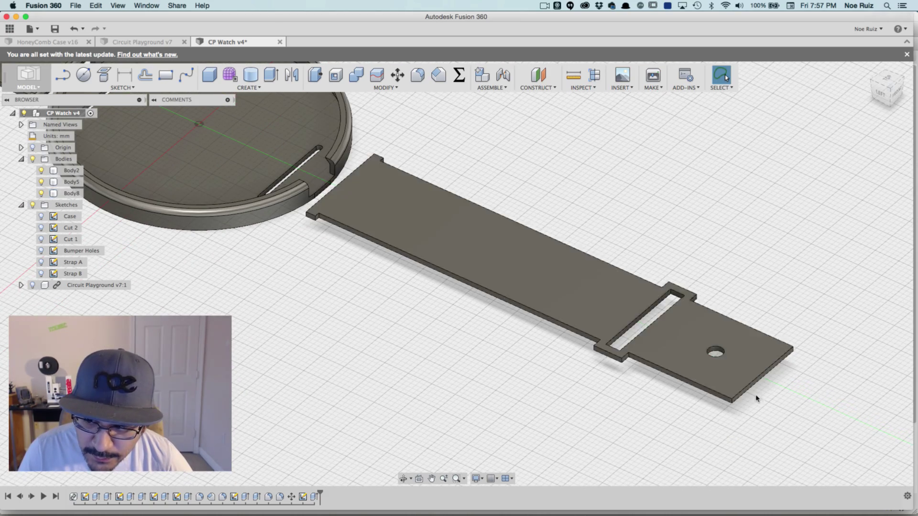
scroll(246, 230, "down", 6)
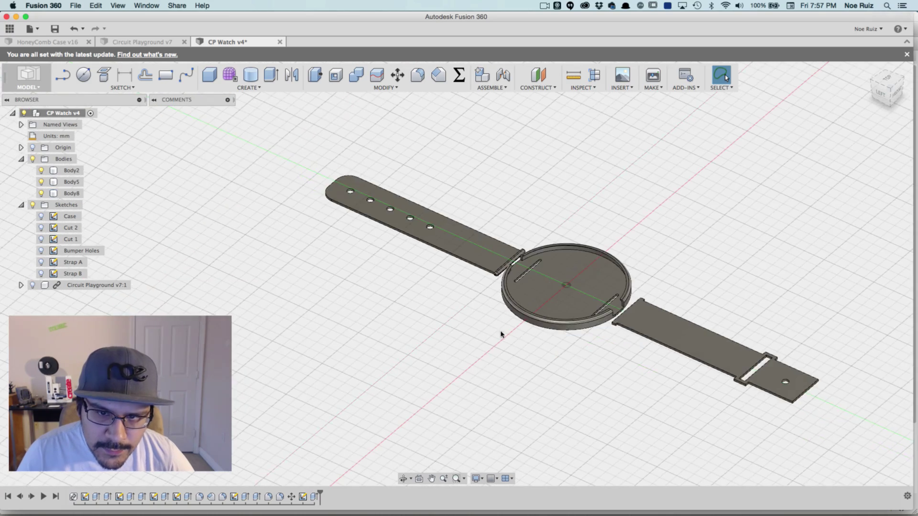
scroll(264, 362, "up", 5)
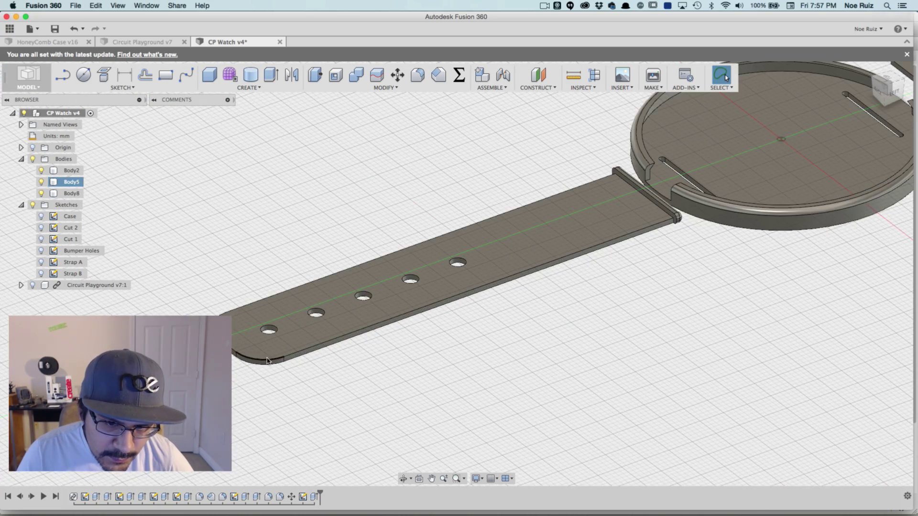
left_click(264, 362)
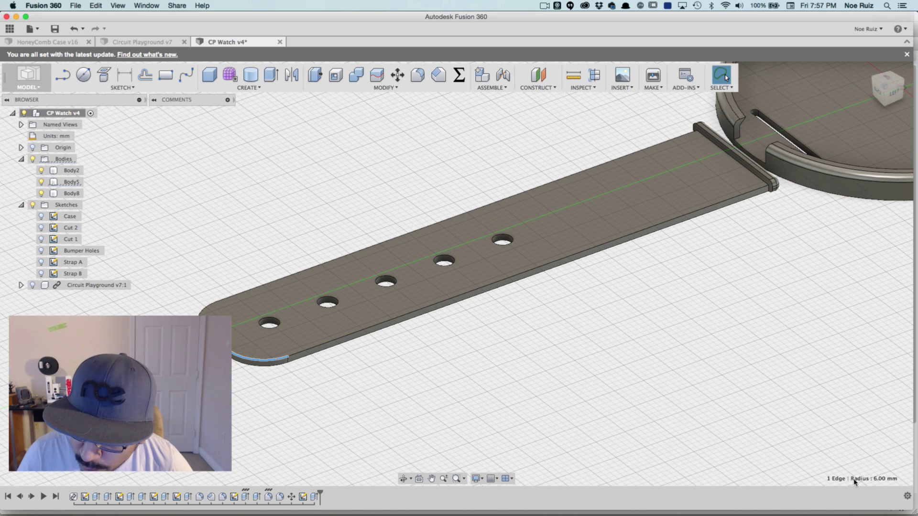
Fillet the two vertical corner edges at the second strap's peg hole end with a 6 mm radius
scroll(856, 411, "down", 5)
middle_click_drag(846, 388, 520, 389)
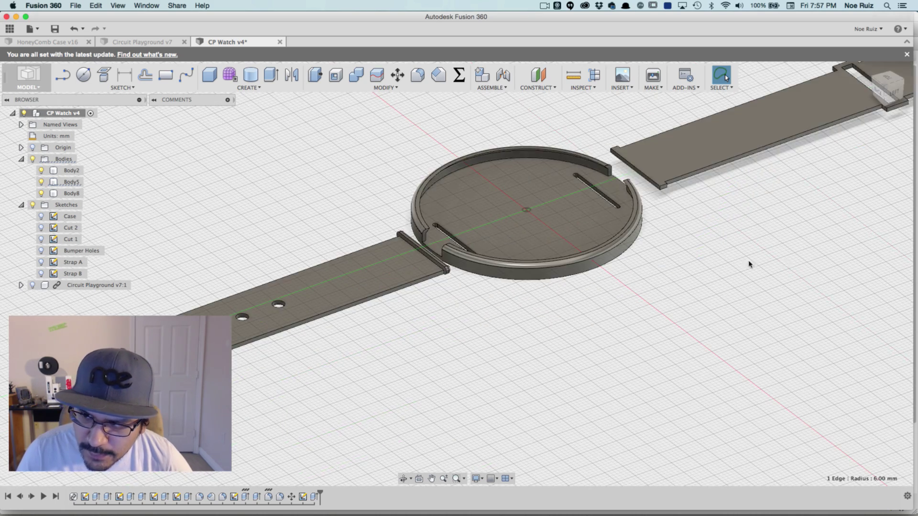
scroll(649, 326, "up", 3)
scroll(649, 326, "down", 2)
middle_click_drag(649, 326, 733, 233, "shift")
scroll(733, 233, "up", 2)
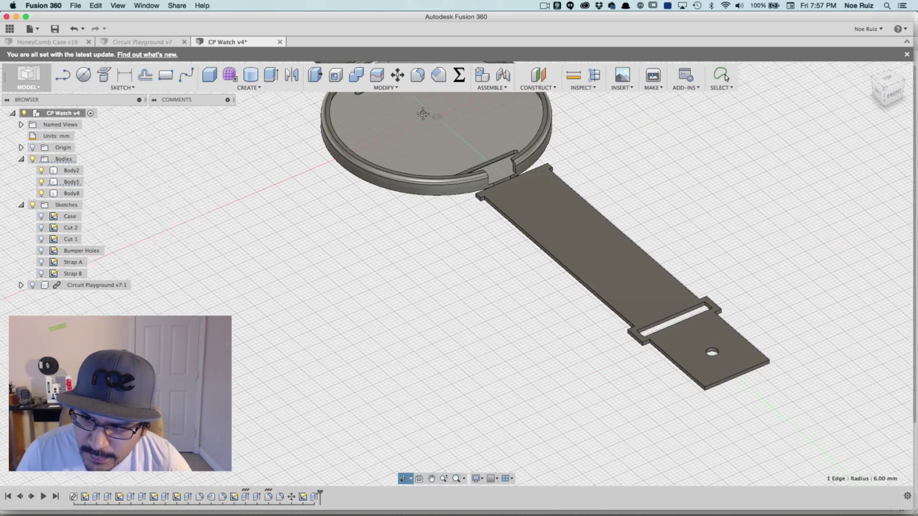
left_click(733, 233)
scroll(769, 321, "up", 5)
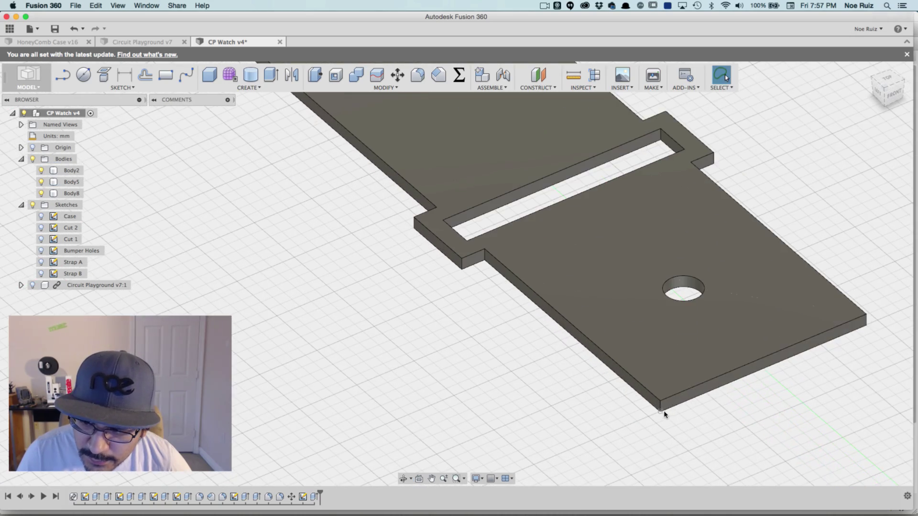
scroll(660, 406, "down", 2)
scroll(660, 407, "up", 3)
scroll(660, 407, "down", 3)
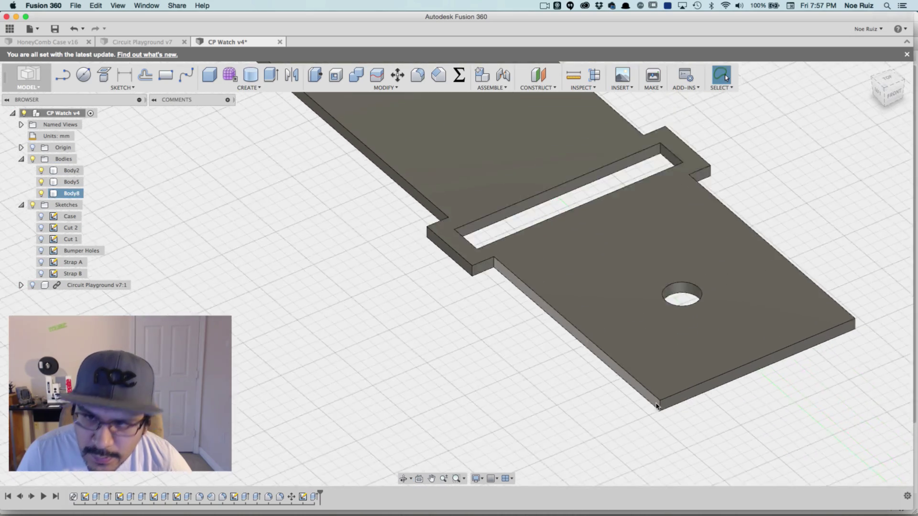
left_click(417, 75)
scroll(649, 388, "up", 1)
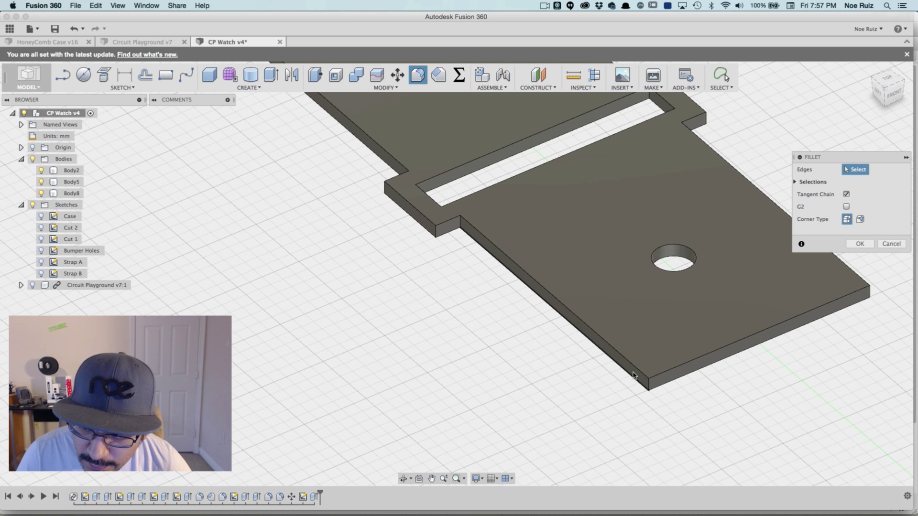
left_click(648, 385)
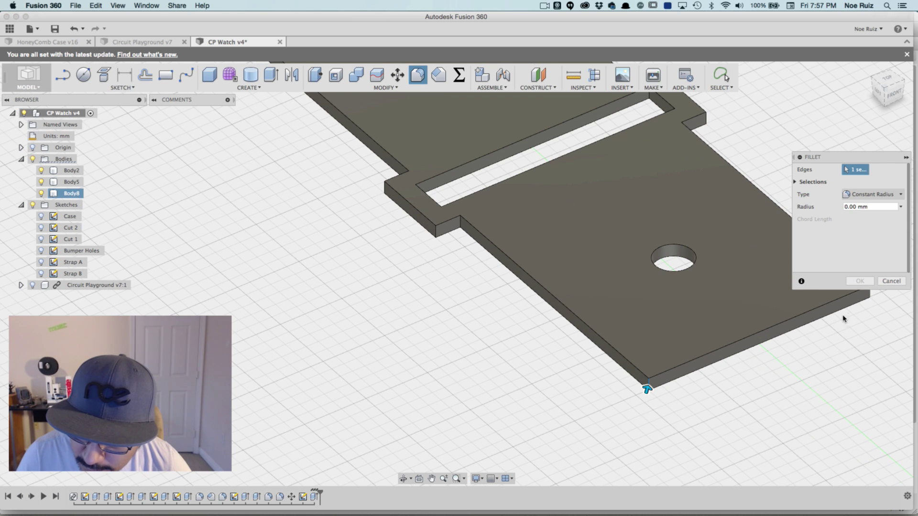
left_click(870, 292)
type("6")
key("Return")
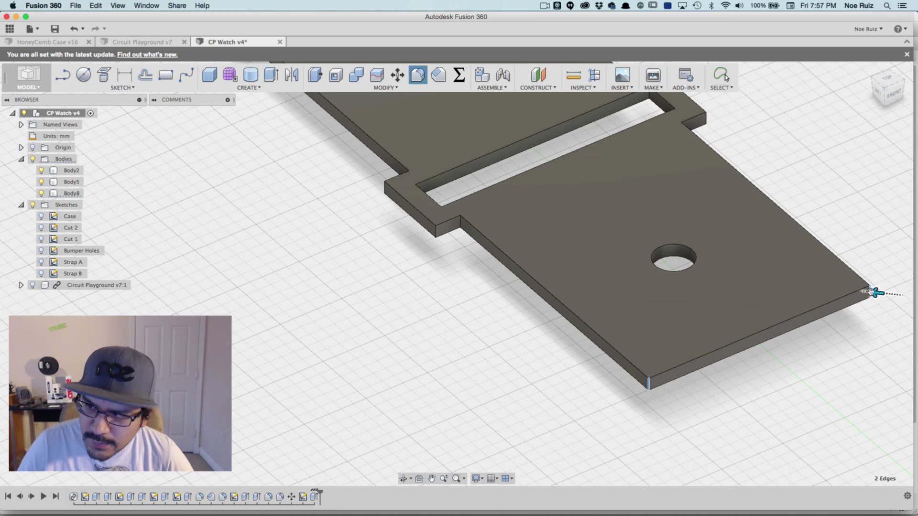
Examine both straps alongside the case and check the length of the loop slot's short edge on the second strap
scroll(840, 399, "down", 5)
middle_click_drag(679, 327, 505, 341, "shift")
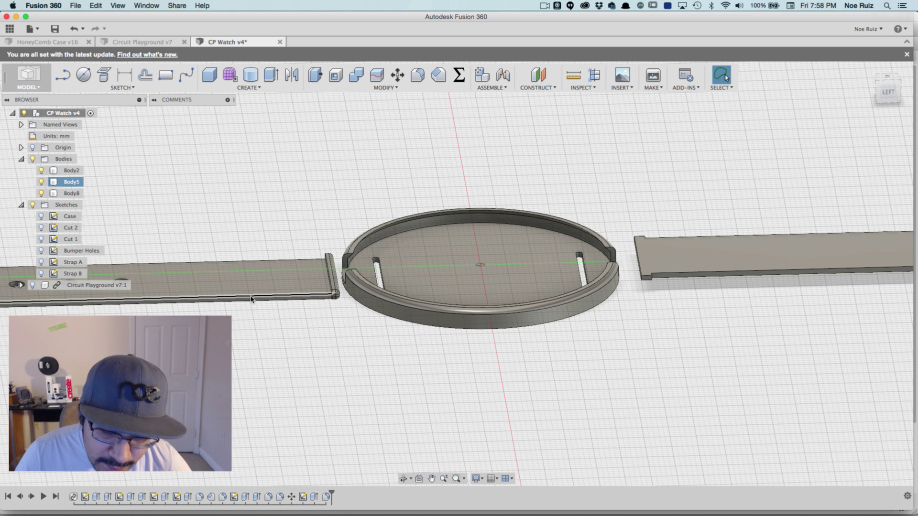
scroll(813, 220, "down", 5)
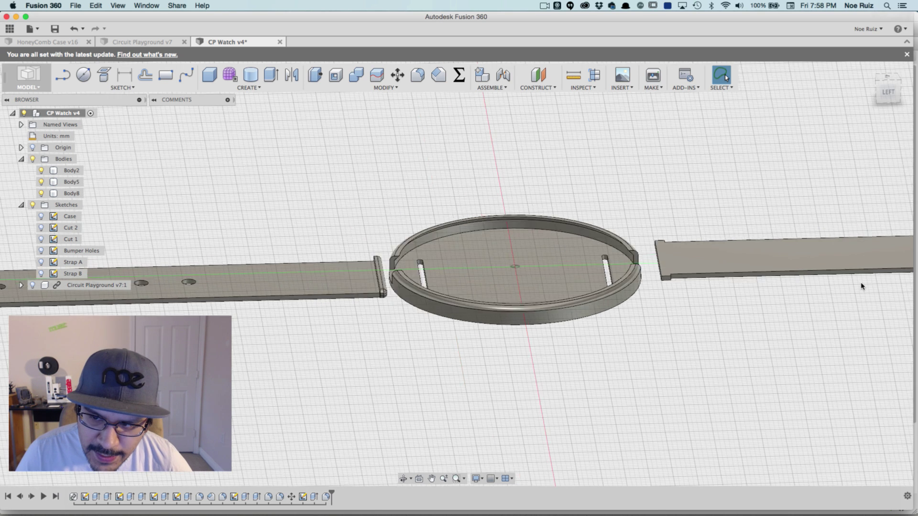
middle_click_drag(813, 217, 765, 223)
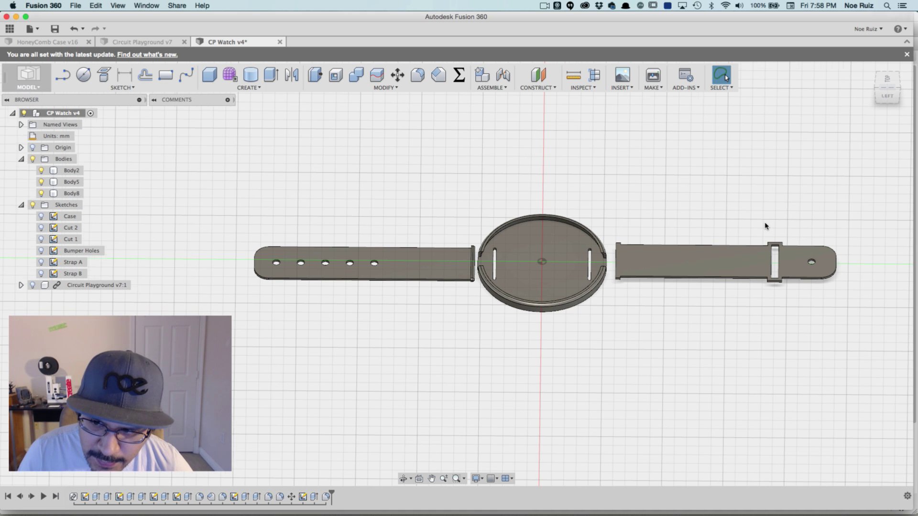
scroll(766, 226, "up", 2)
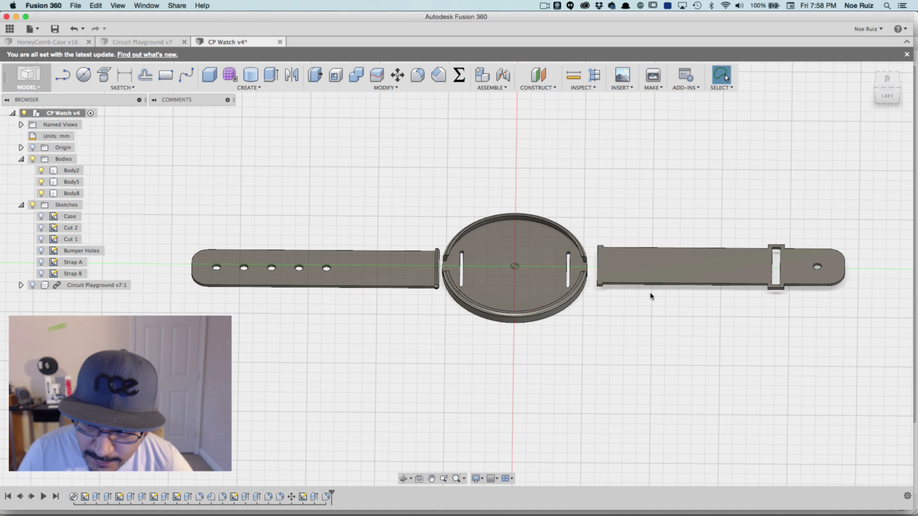
scroll(798, 294, "up", 3)
middle_click_drag(813, 314, 755, 227, "shift")
scroll(784, 281, "up", 3)
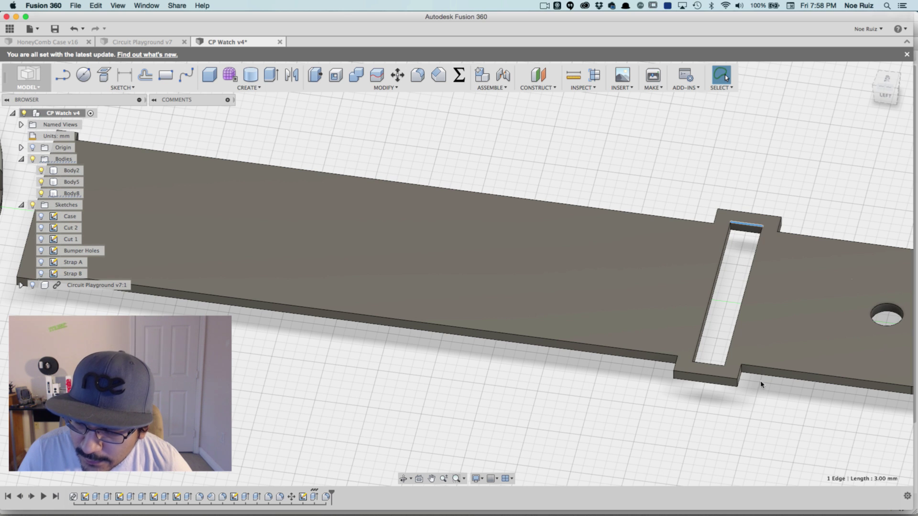
Show the Strap B sketch and open it for editing around the loop's dimensions
left_click(41, 274)
left_click(41, 274)
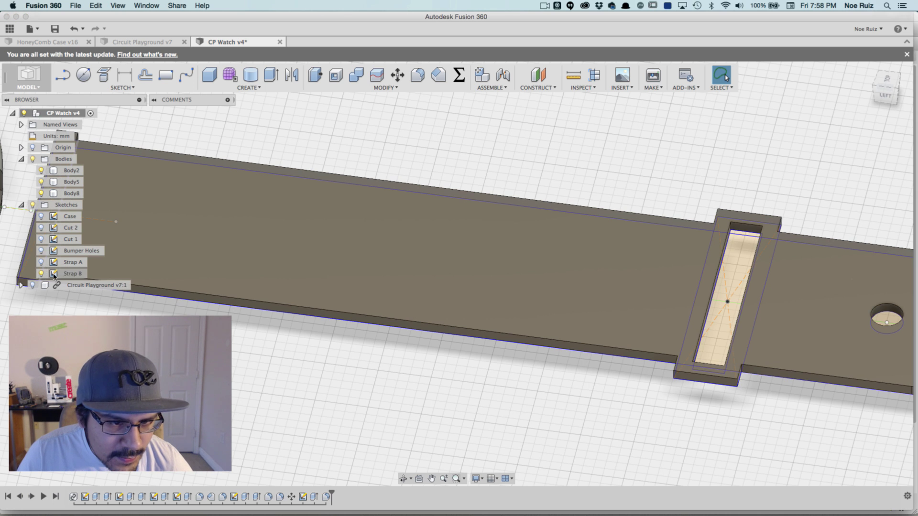
double_click(54, 274)
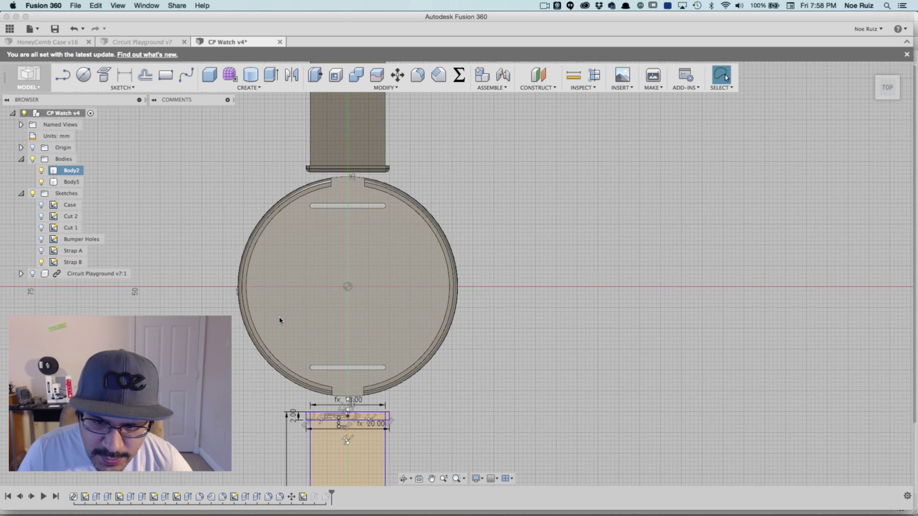
scroll(280, 320, "down", 3)
mouse_move(268, 352)
middle_mouse_down()
mouse_move(321, 242)
mouse_move(407, 261)
middle_mouse_up()
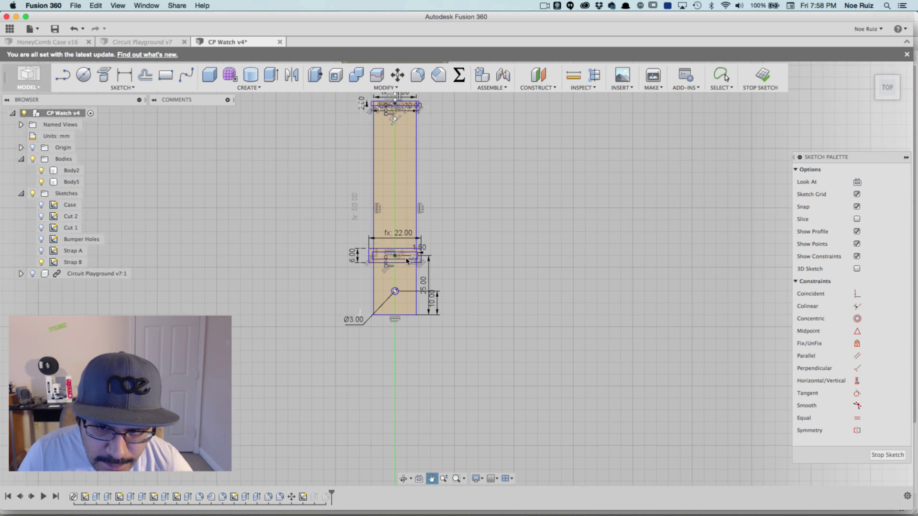
Set the loop rectangle's height to 5 mm and check the length of the inner slot's short edge
scroll(407, 261, "up", 10)
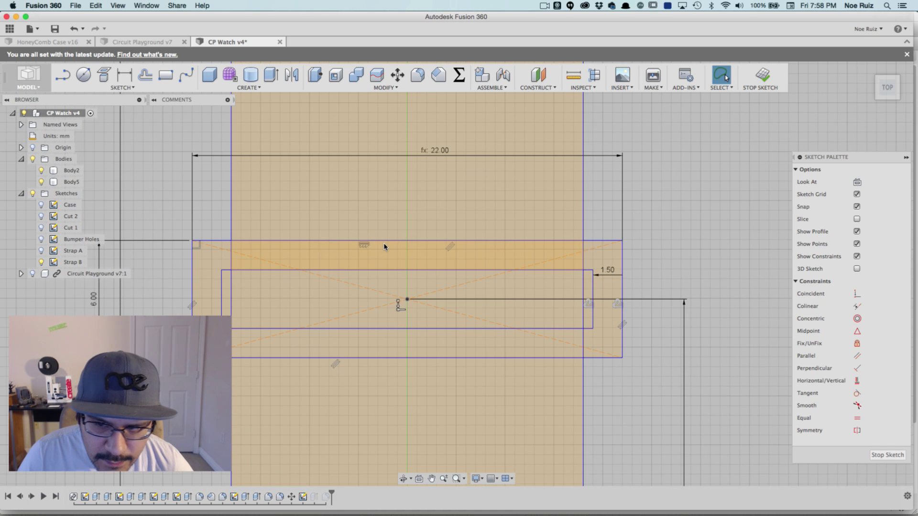
scroll(384, 247, "down", 4)
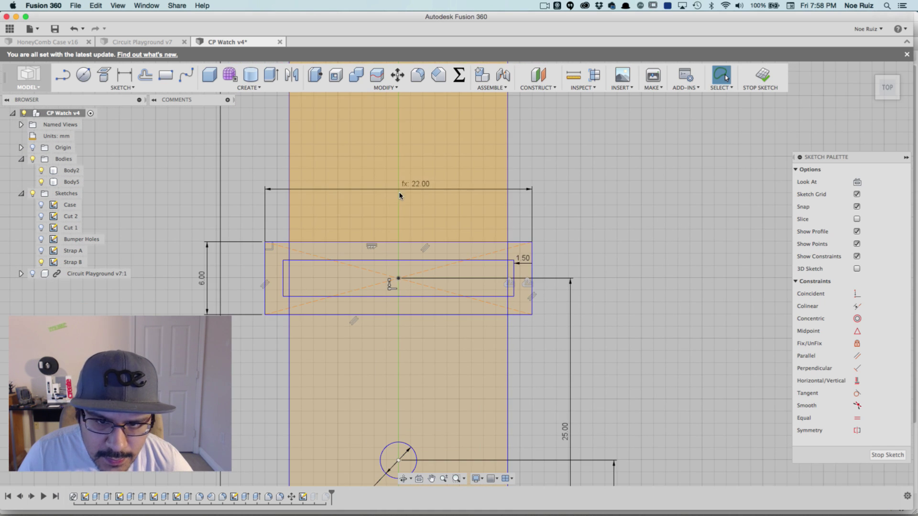
left_click(204, 284)
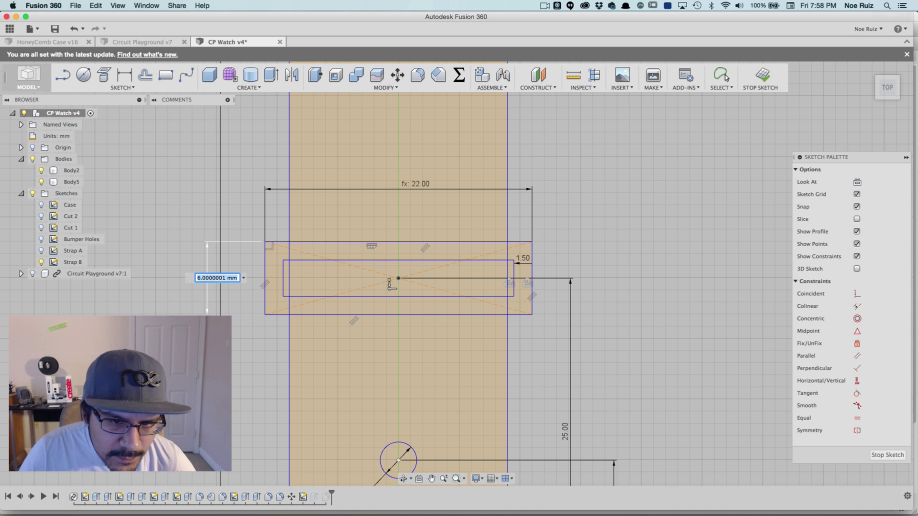
type("5")
key("Return")
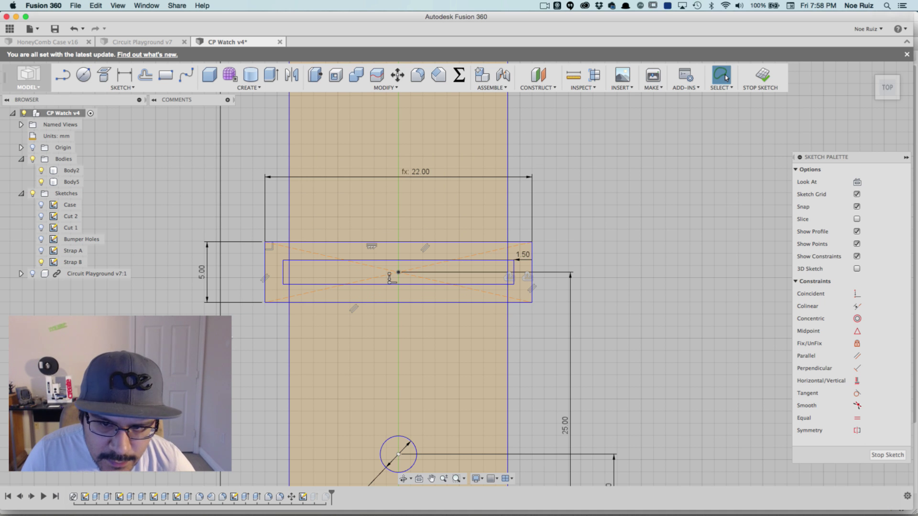
scroll(267, 277, "up", 2)
left_click(295, 262)
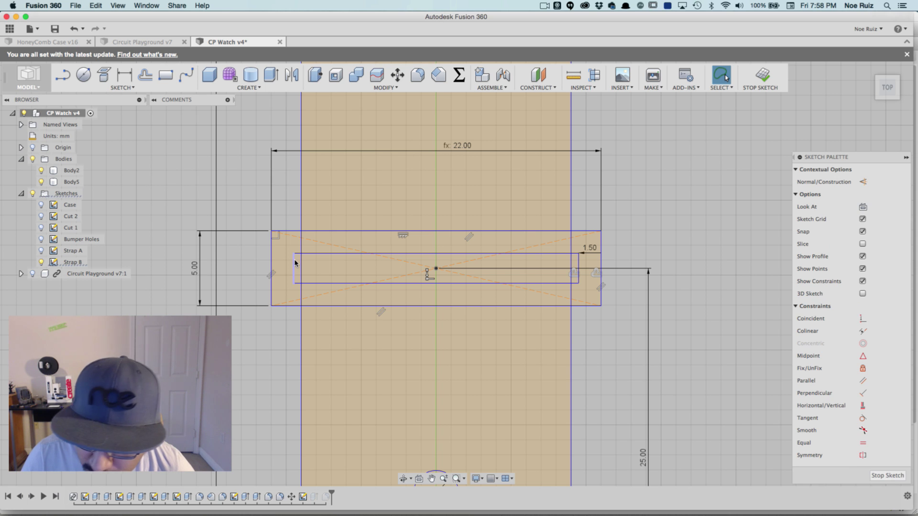
left_click(906, 158)
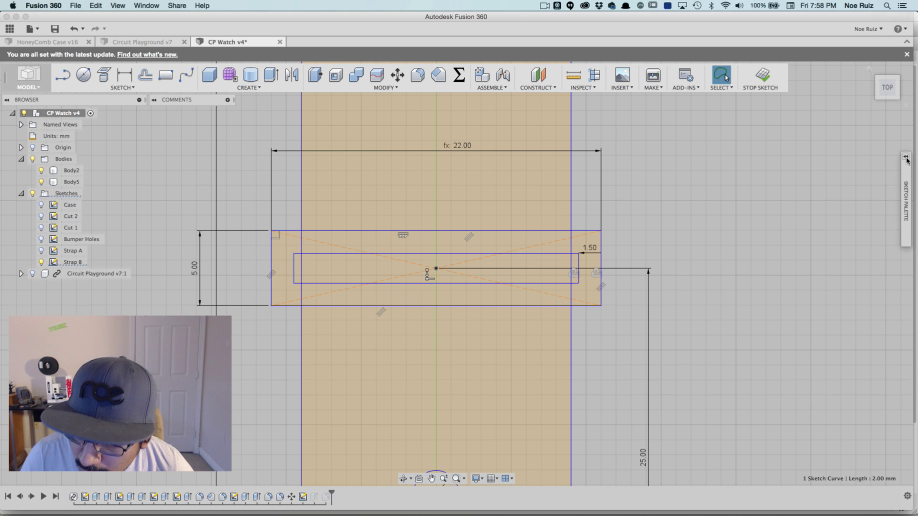
left_click(907, 158)
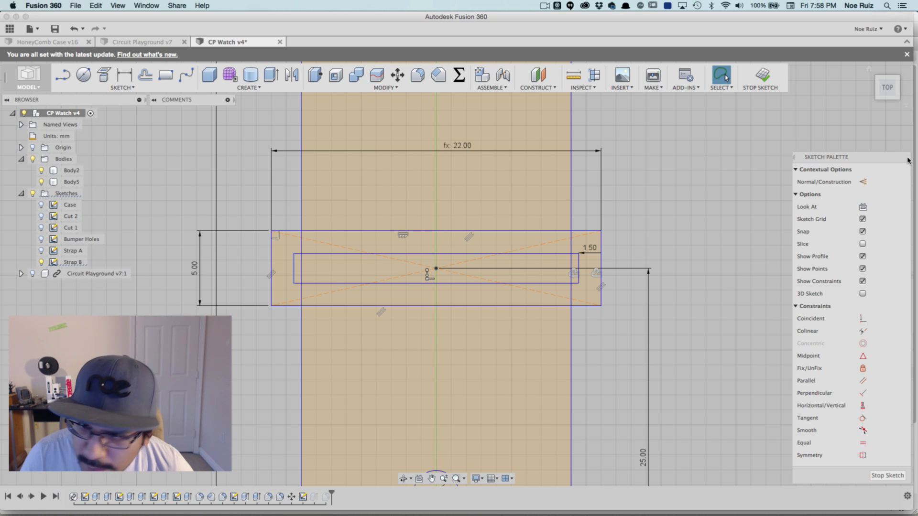
Set the loop rectangle's height to 4.5 mm and finish the Strap B sketch
double_click(196, 268)
type("4")
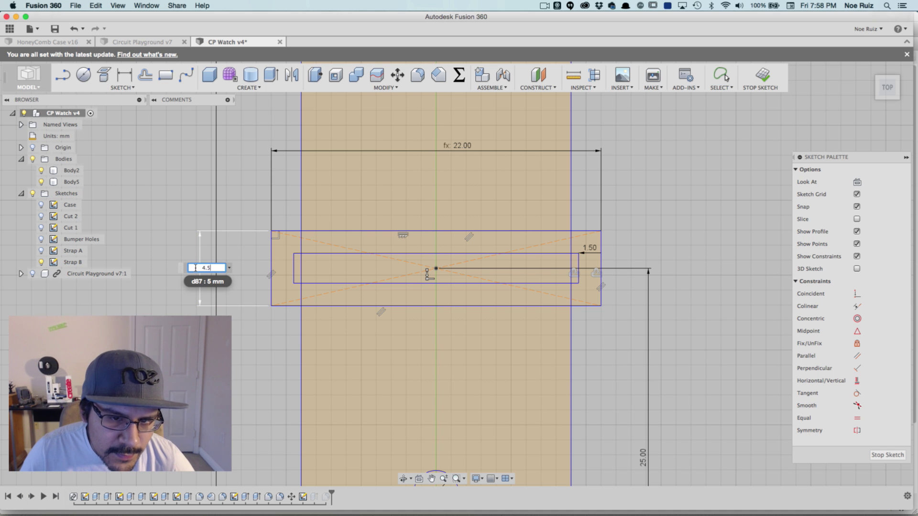
type(".5")
key("Return")
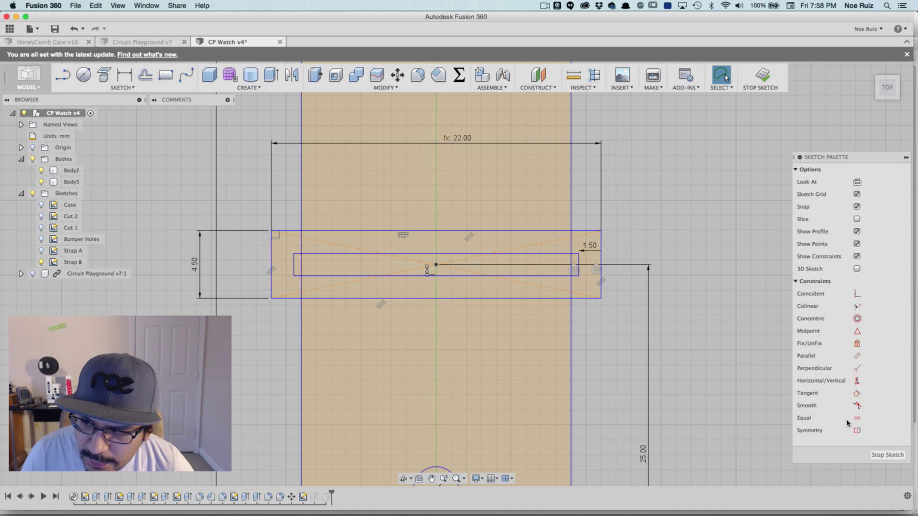
left_click(763, 80)
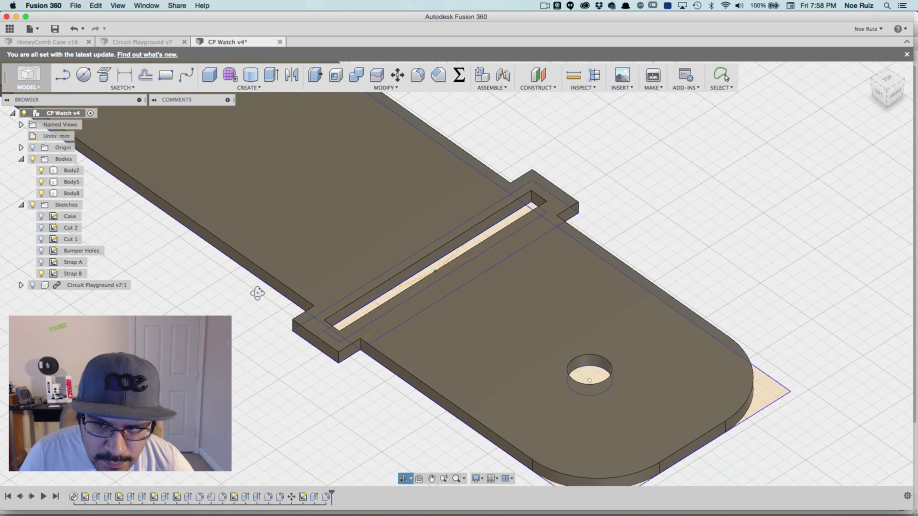
Fillet the four vertical corner edges inside the second strap's loop slot with a 0.75 mm radius
middle_click_drag(257, 293, 496, 165, "shift")
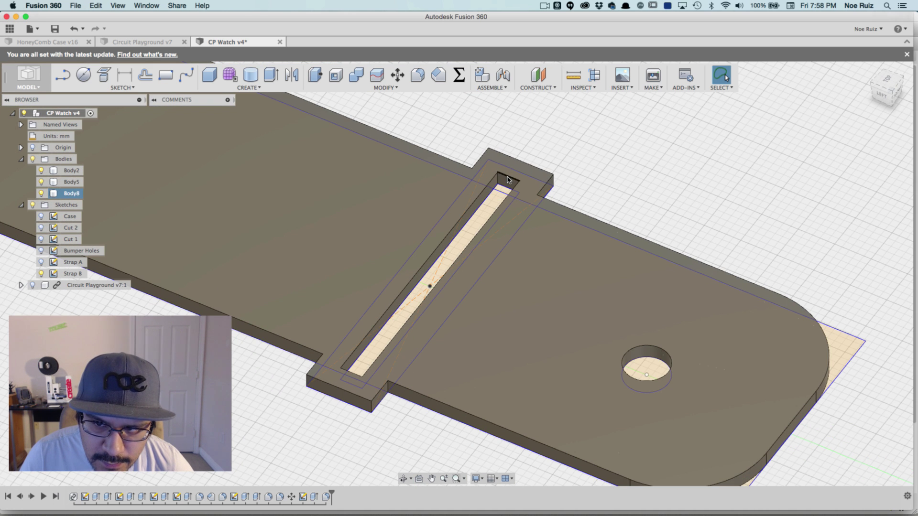
left_click(508, 180)
middle_click_drag(665, 167, 529, 191, "shift")
left_click(529, 191)
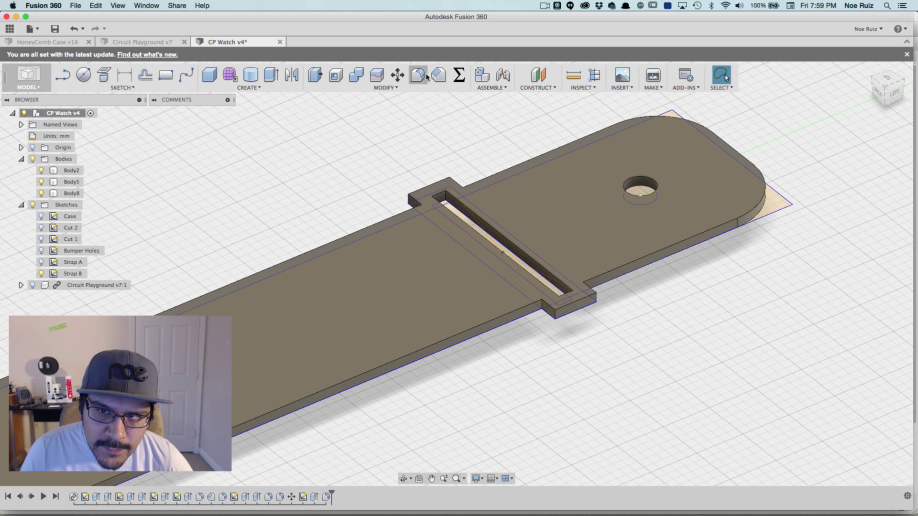
left_click(418, 76)
scroll(446, 199, "up", 5)
left_click(448, 211)
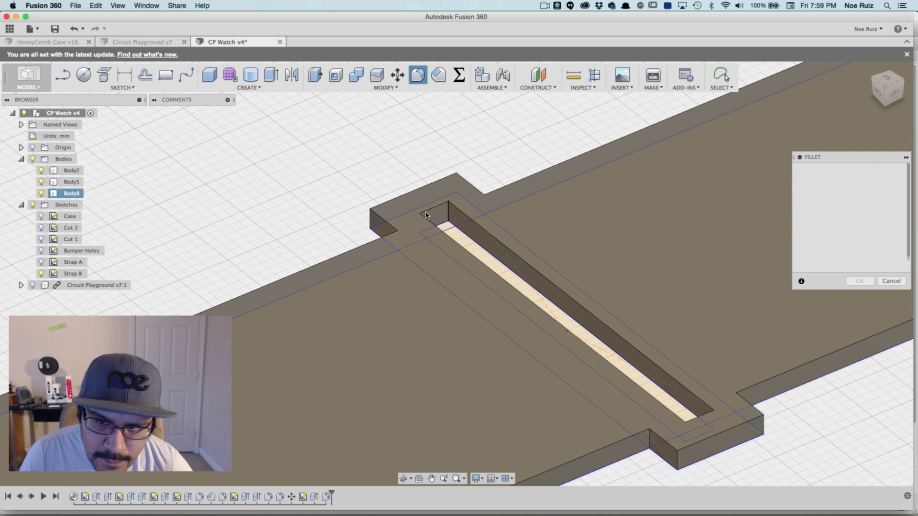
left_click(652, 445)
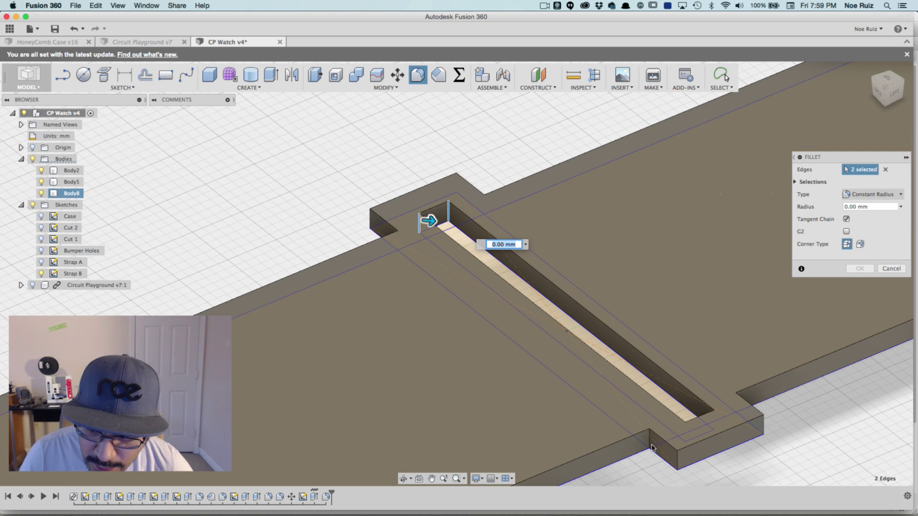
left_click(714, 418)
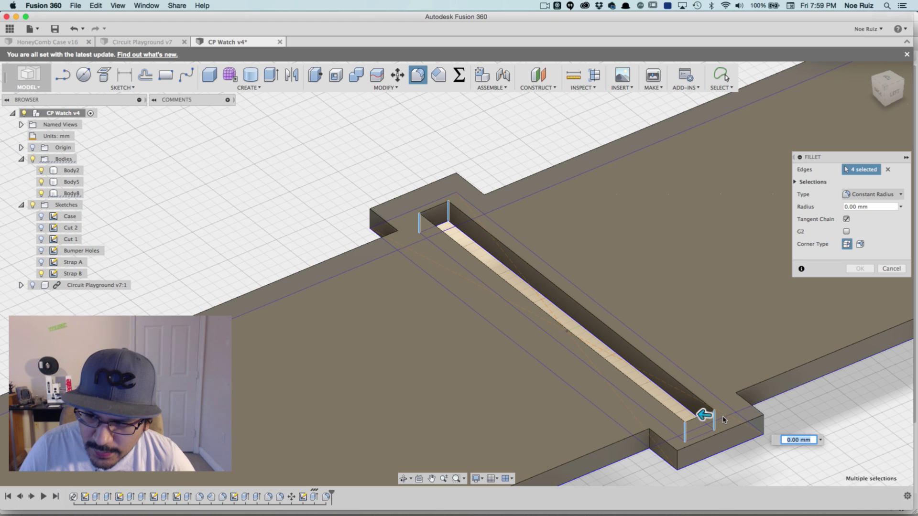
type(".75")
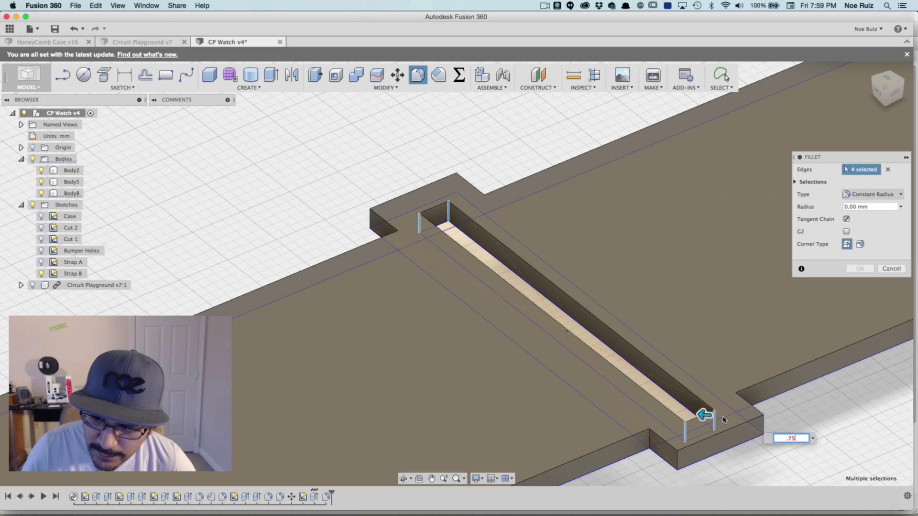
key("Return")
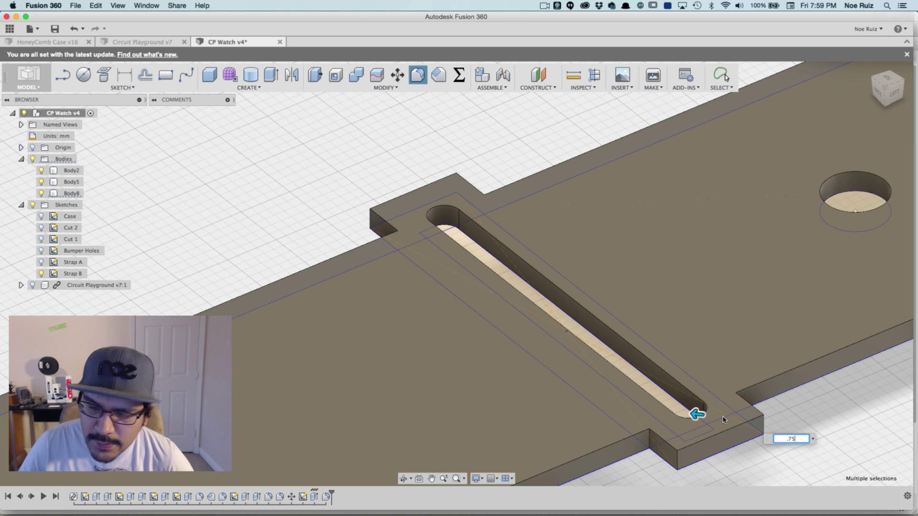
Fillet the eight vertical edges of the loop's outer tabs on both sides of the second strap with a 2 mm radius
scroll(337, 262, "down", 3)
middle_click_drag(336, 262, 338, 445, "shift")
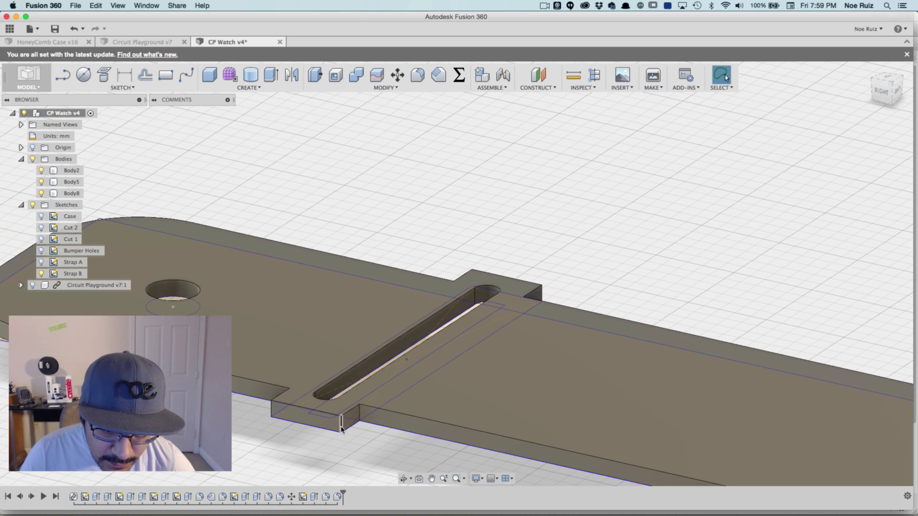
left_click(418, 75)
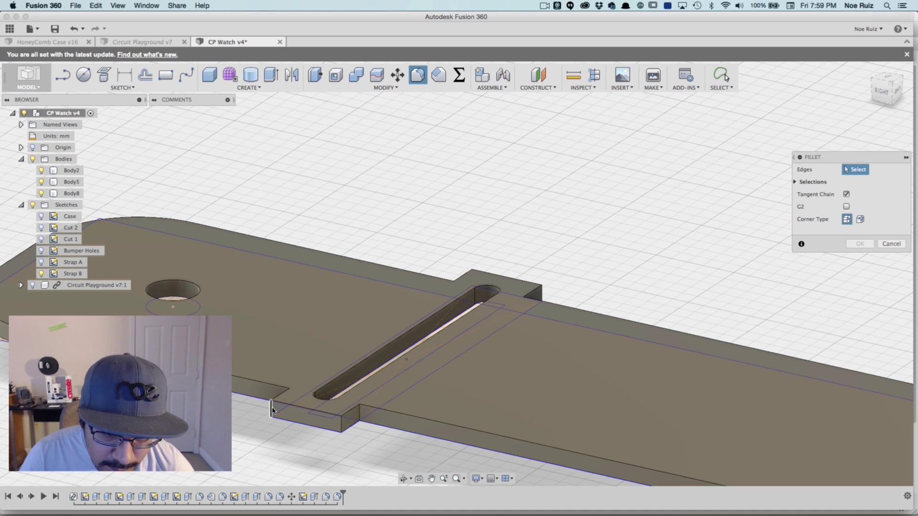
left_click(282, 402)
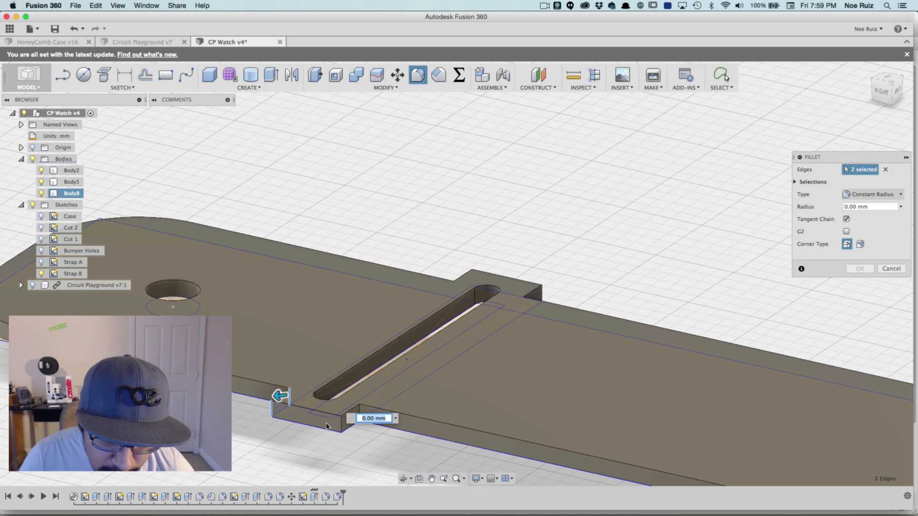
left_click(341, 424)
left_click(360, 413)
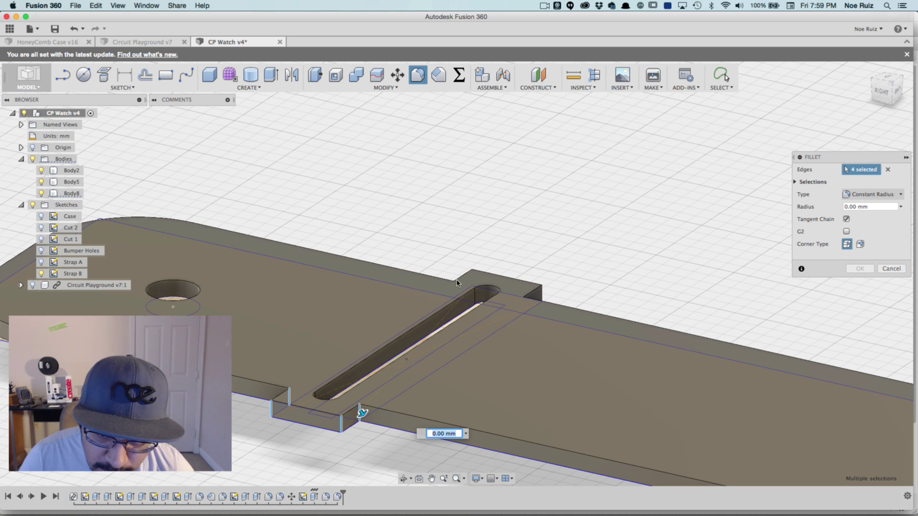
left_click(453, 289)
left_click(473, 274)
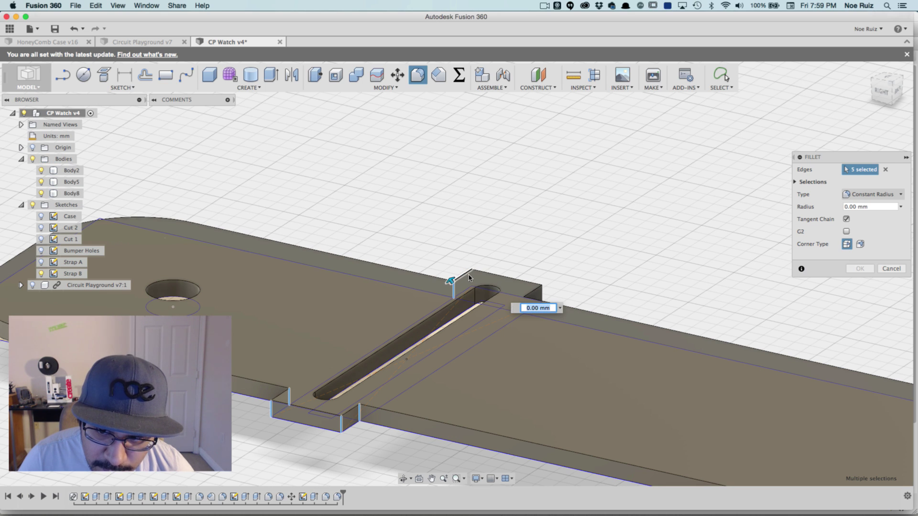
left_click(472, 277)
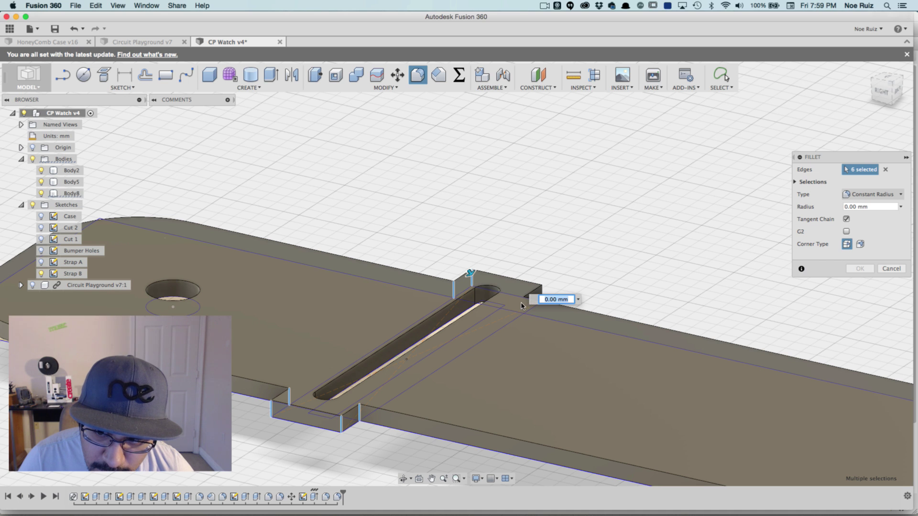
middle_click_drag(521, 306, 510, 286)
left_click(511, 295)
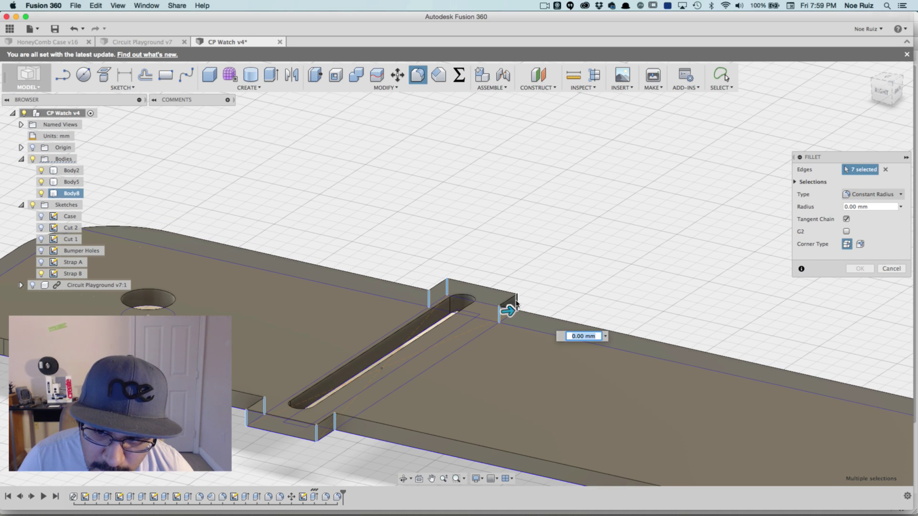
left_click(517, 303)
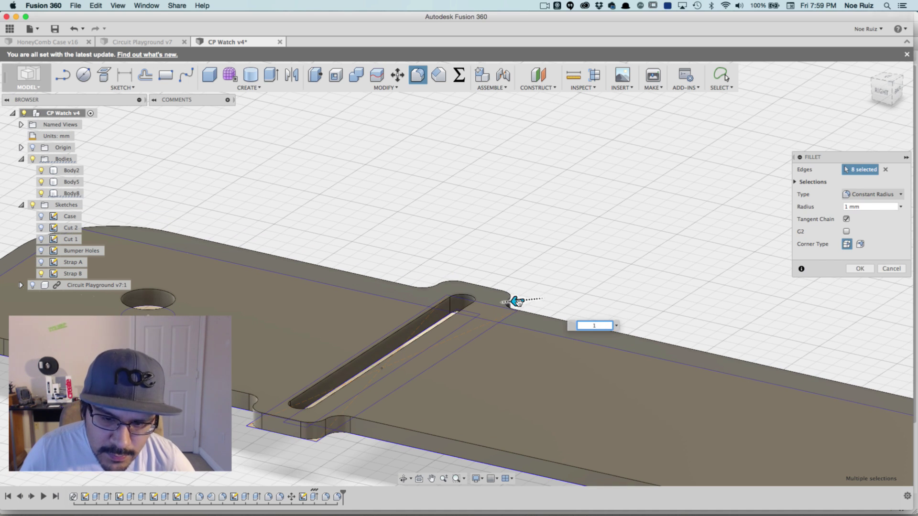
type("2")
key("Return")
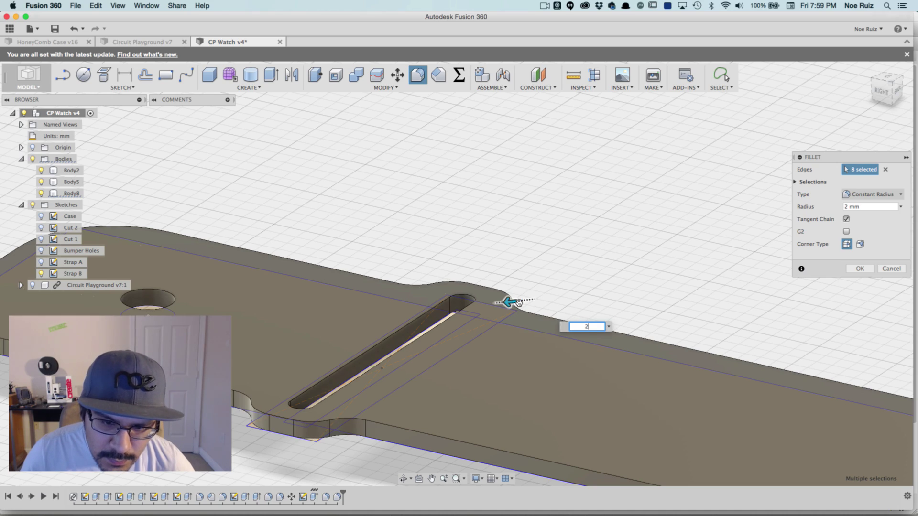
key("Return")
Edit the second strap's 1 mm extrusion to include the small circle's profile near the rounded end, filling the hole
middle_click_drag(512, 301, 504, 280, "shift")
scroll(506, 275, "down", 3)
scroll(658, 387, "down", 3)
middle_click_drag(679, 375, 574, 373)
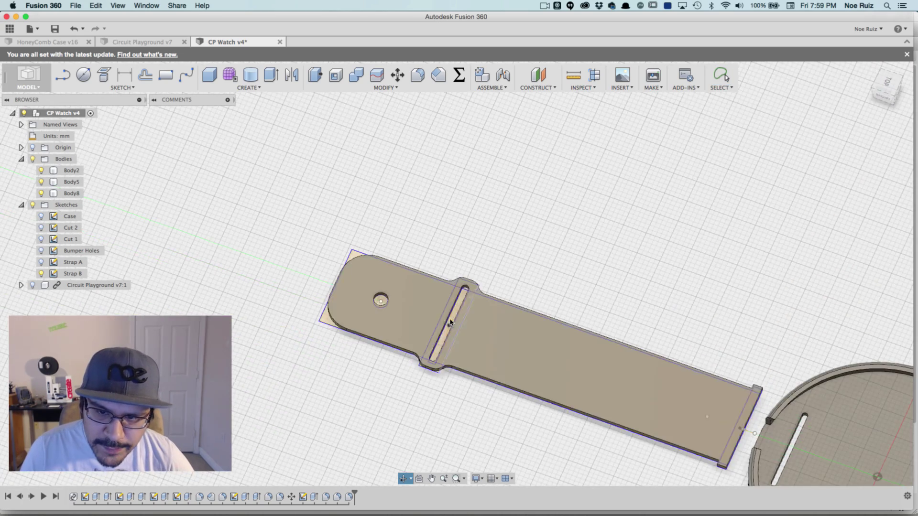
scroll(450, 323, "up", 3)
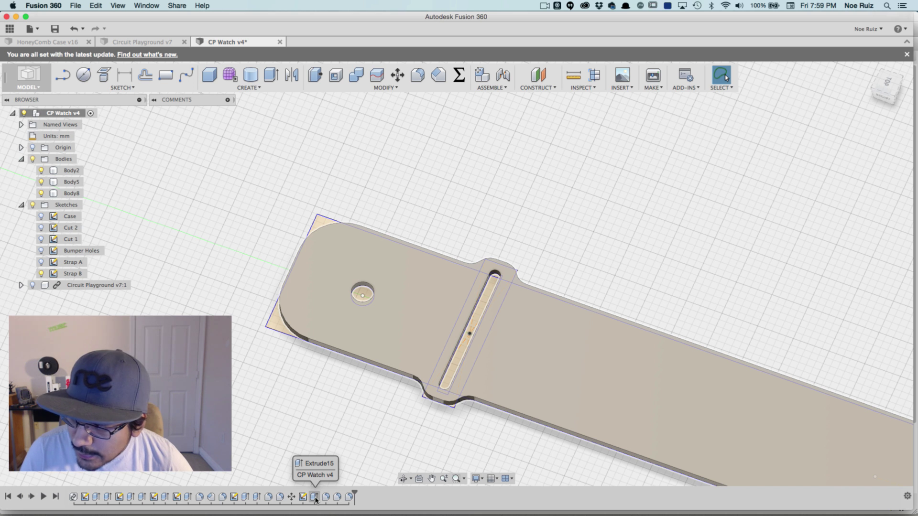
double_click(314, 498)
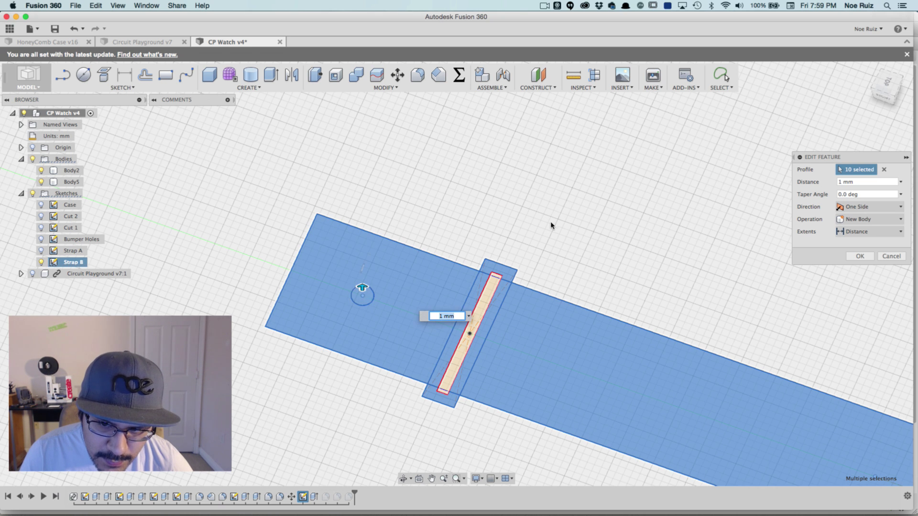
left_click(860, 257)
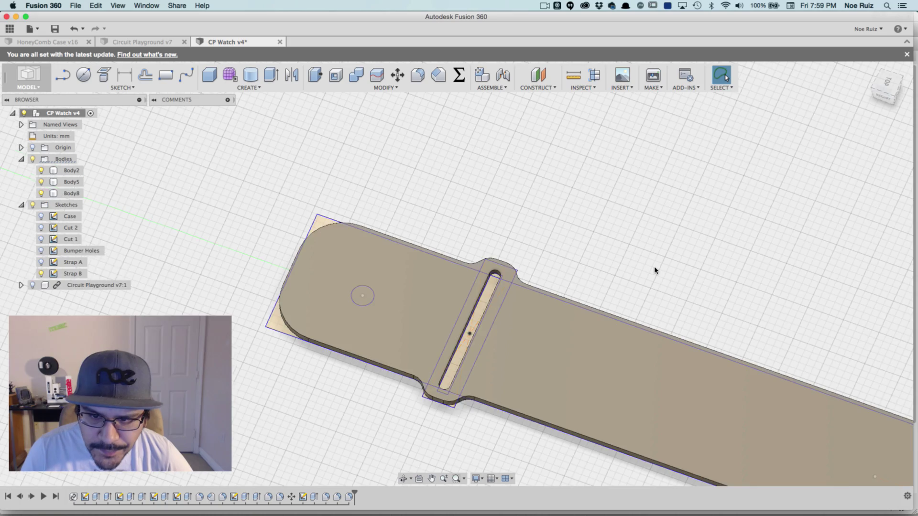
Extrude the small Strap B circle near the rounded end 3 mm upward as a peg, joined to the second strap
scroll(655, 269, "down", 3)
middle_click_drag(584, 247, 324, 279, "shift")
scroll(368, 325, "up", 5)
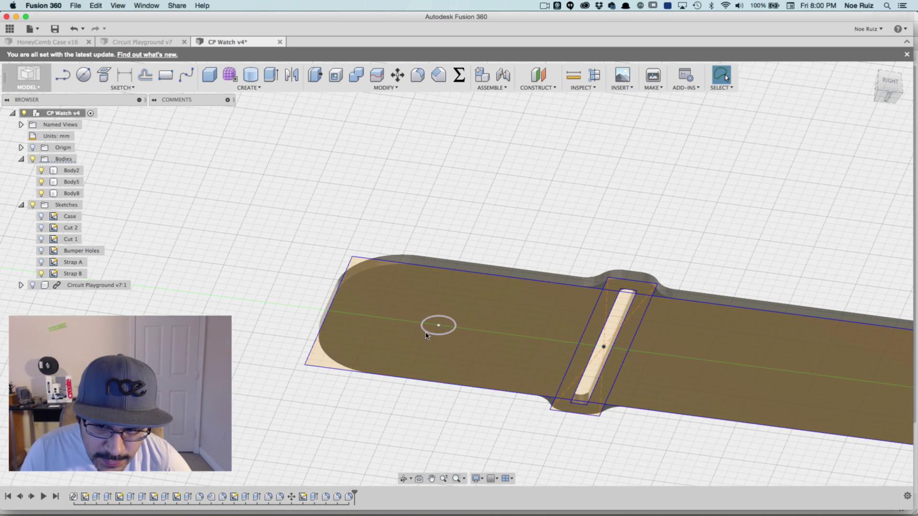
key("e")
left_click(433, 330)
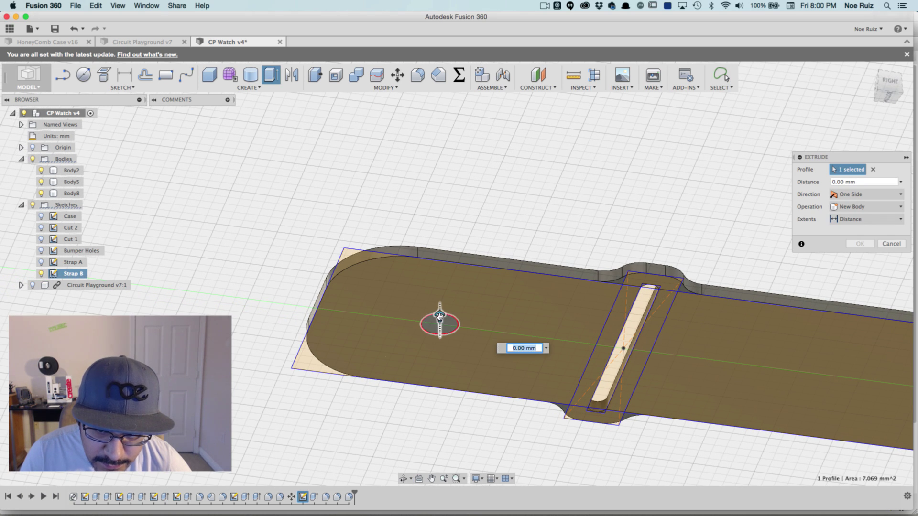
left_click_drag(438, 317, 441, 287)
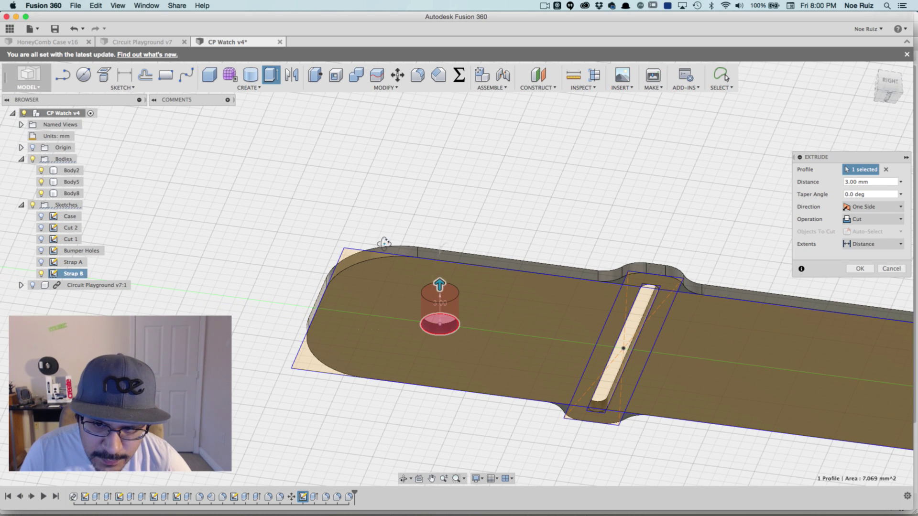
middle_click_drag(438, 267, 379, 260, "shift")
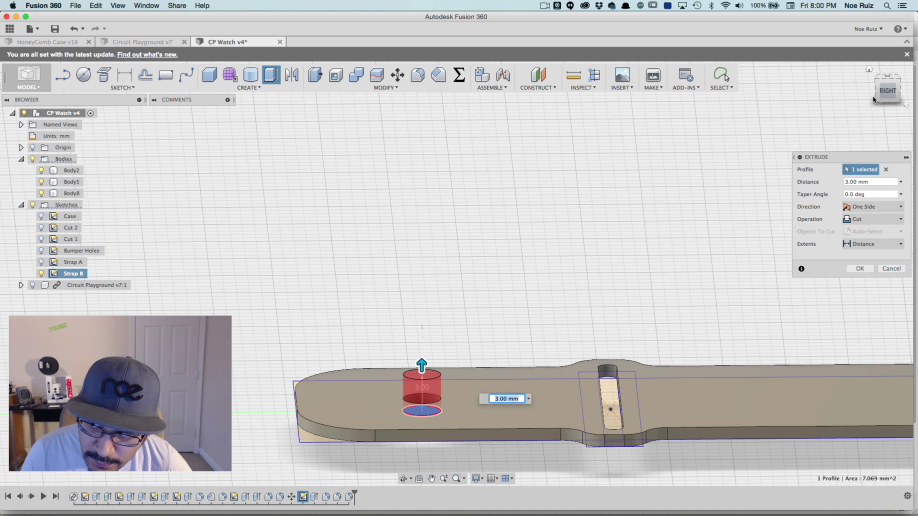
left_click(887, 89)
scroll(419, 356, "up", 3)
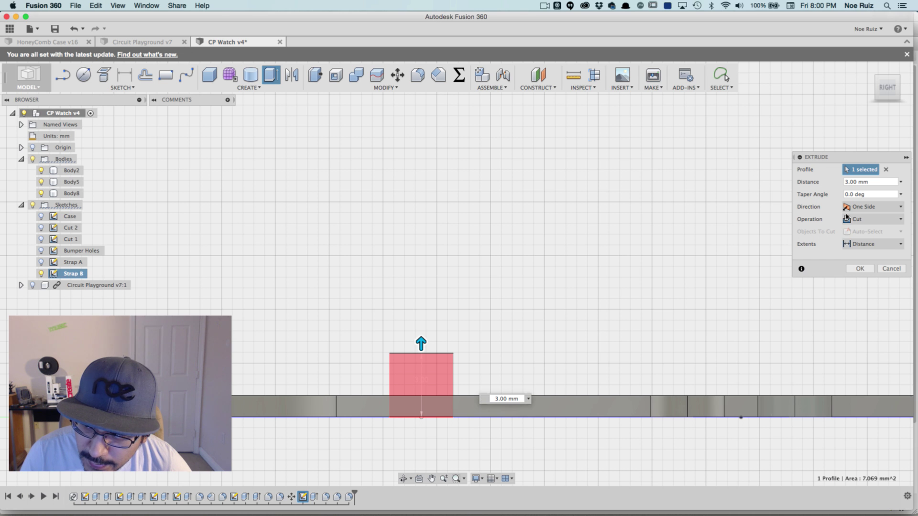
left_click(861, 219)
left_click(856, 228)
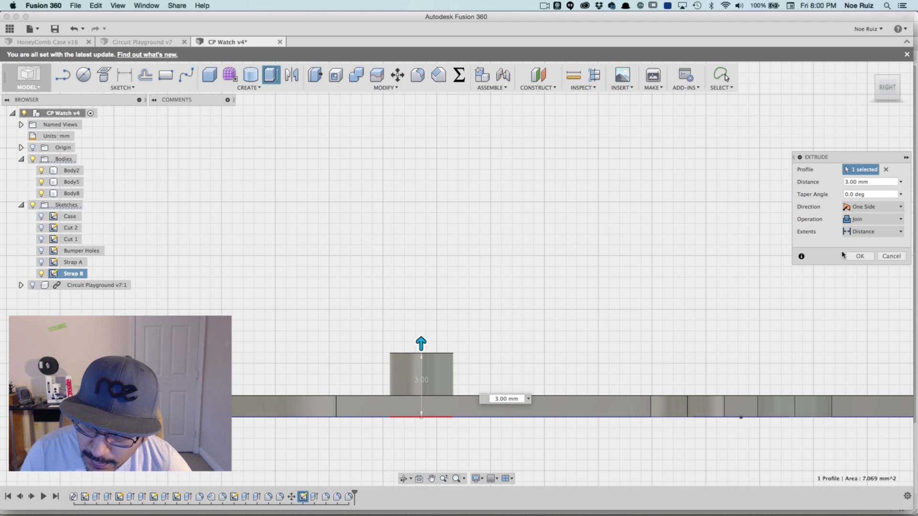
left_click(859, 256)
middle_click_drag(668, 296, 536, 328, "shift")
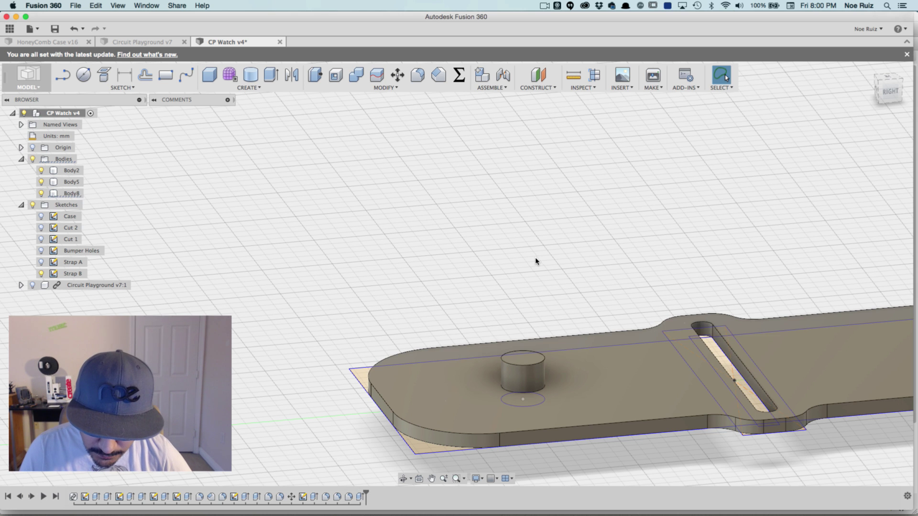
Sketch on the peg's top face, offset its circular edge 0.5 mm outward, and finish the sketch
scroll(526, 359, "up", 2)
left_click(523, 359)
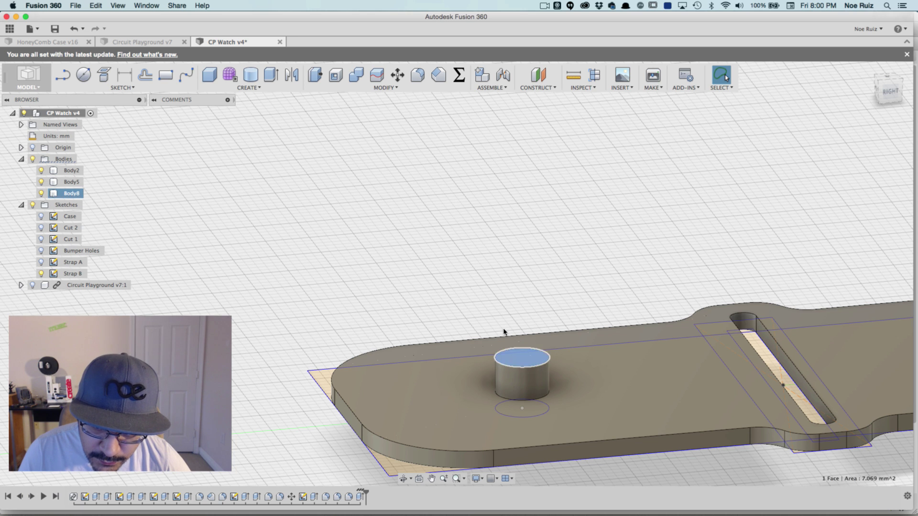
left_click(510, 282)
scroll(509, 281, "down", 4)
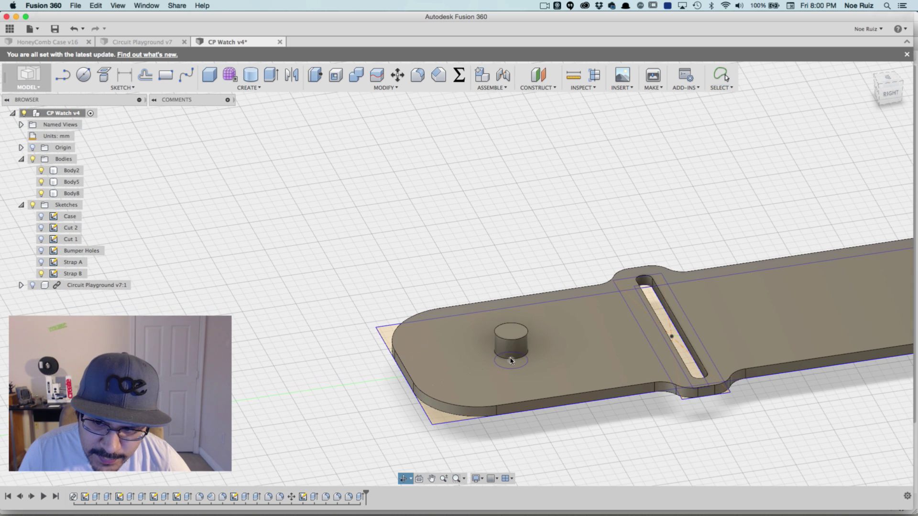
scroll(504, 316, "up", 3)
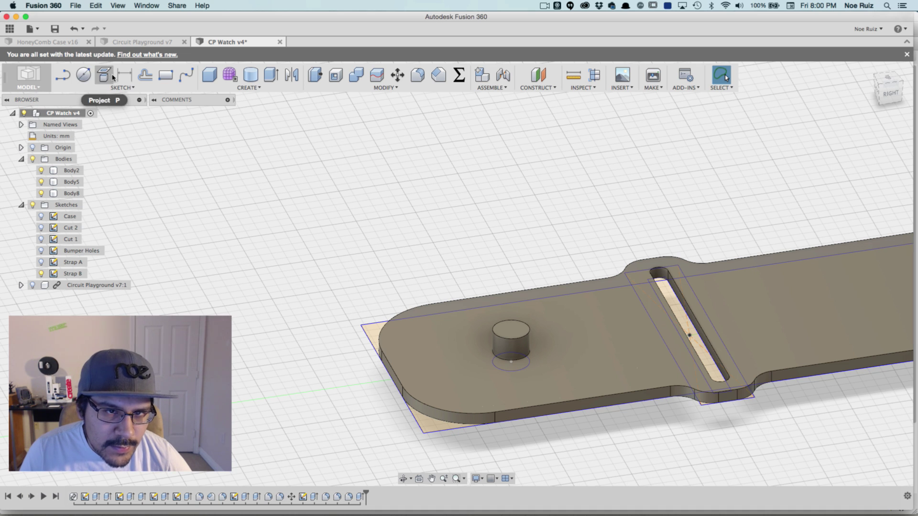
left_click(145, 77)
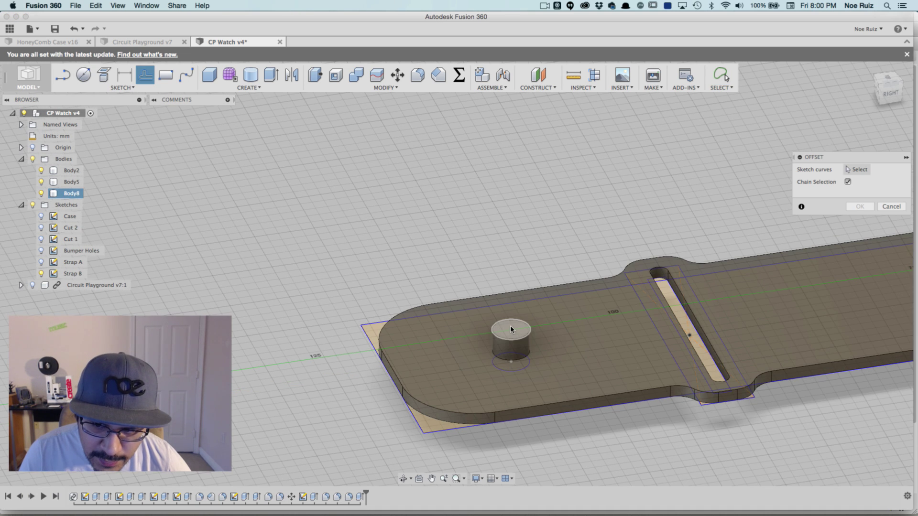
left_click(514, 330)
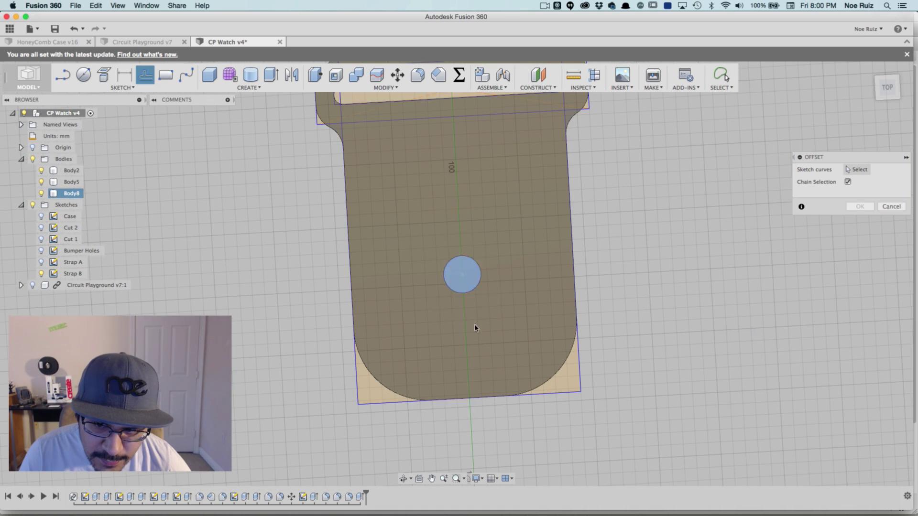
left_click(462, 296)
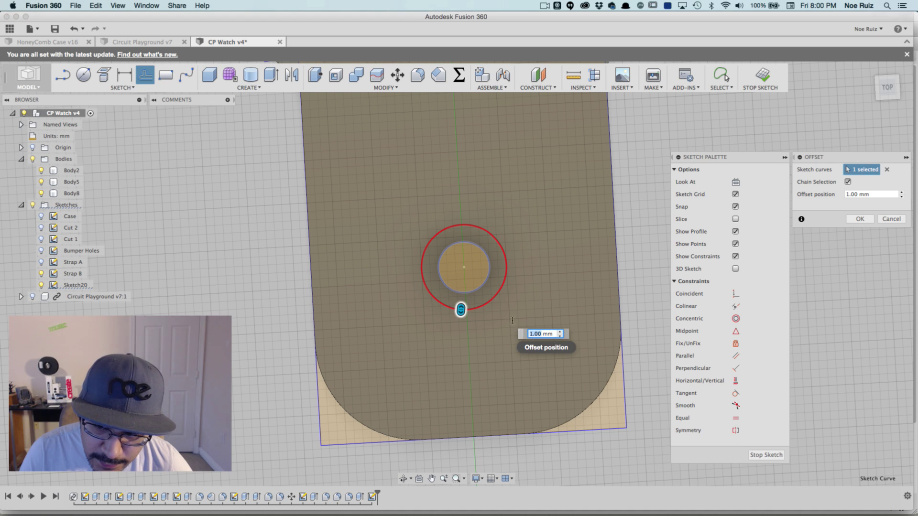
type("0.5")
key("Return")
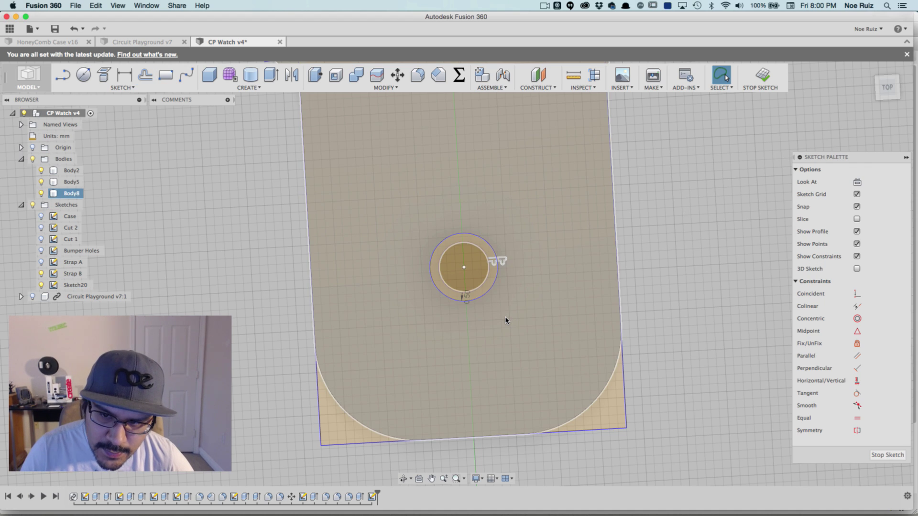
left_click(759, 75)
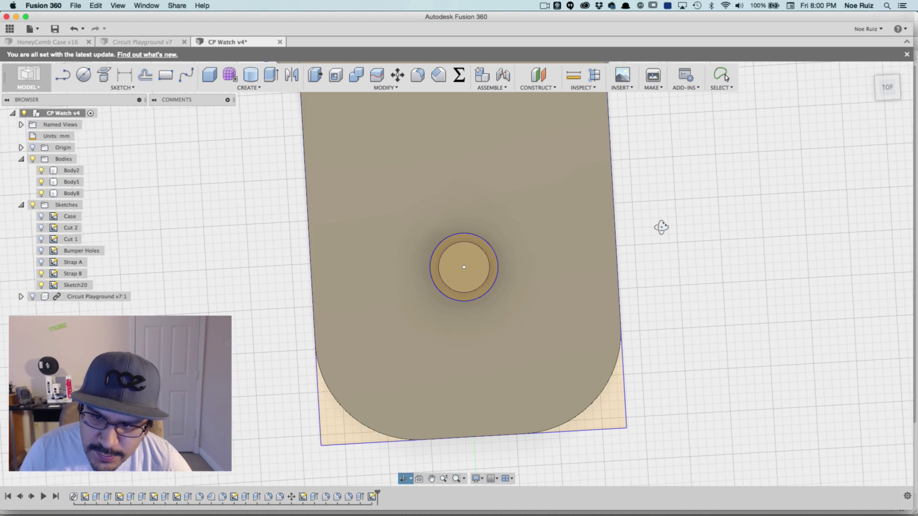
Extrude the inner circle and the offset ring on top of the peg 2 mm upward as a joined cap
scroll(413, 237, "up", 3)
key("e")
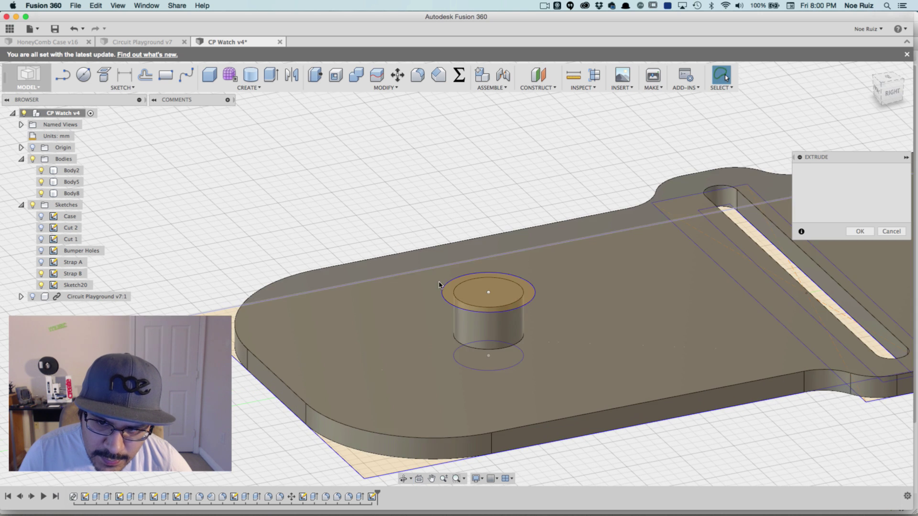
left_click(464, 295)
left_click(480, 277)
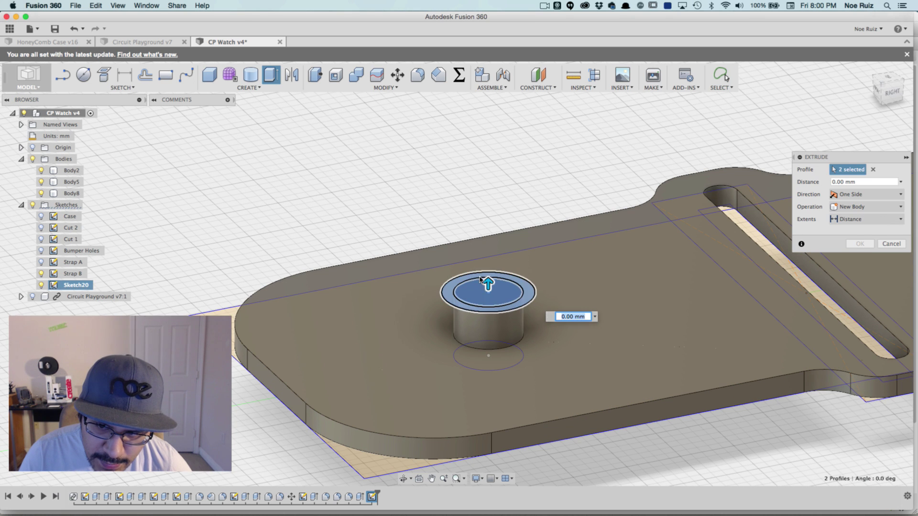
left_click_drag(489, 268, 491, 246)
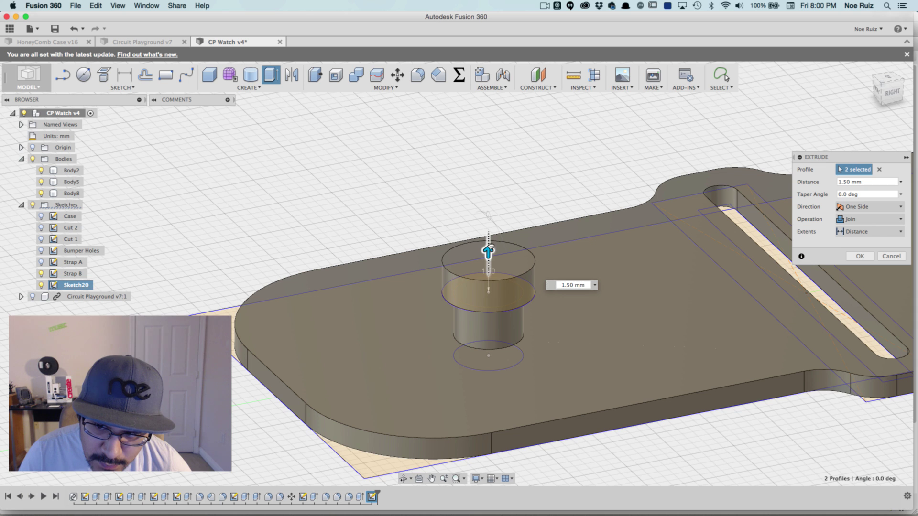
left_click(859, 257)
Set the peg cap's extrusion distance to 1.5 mm
middle_click_drag(404, 199, 374, 183, "shift")
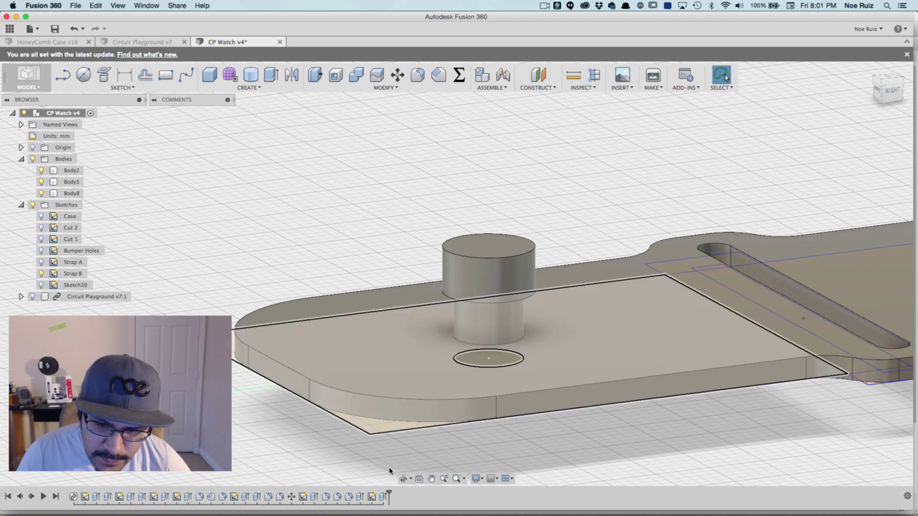
double_click(384, 497)
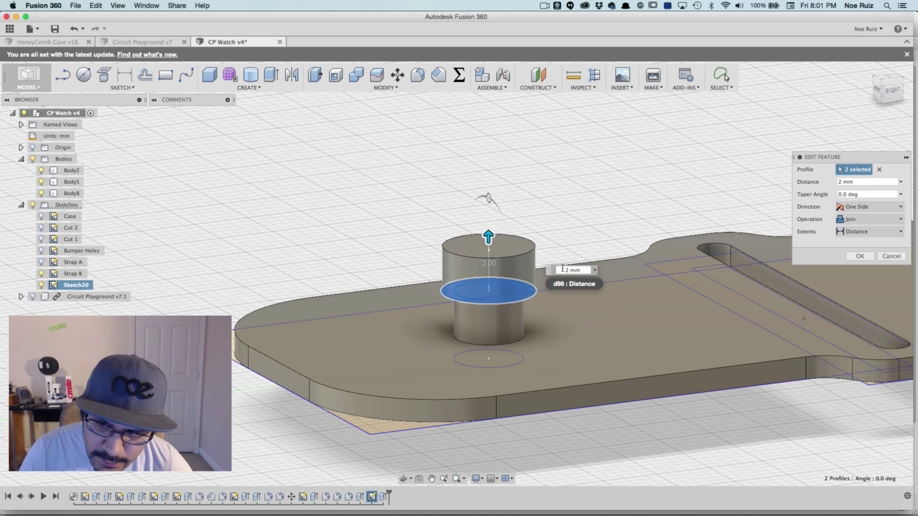
type("1.5")
key("Return")
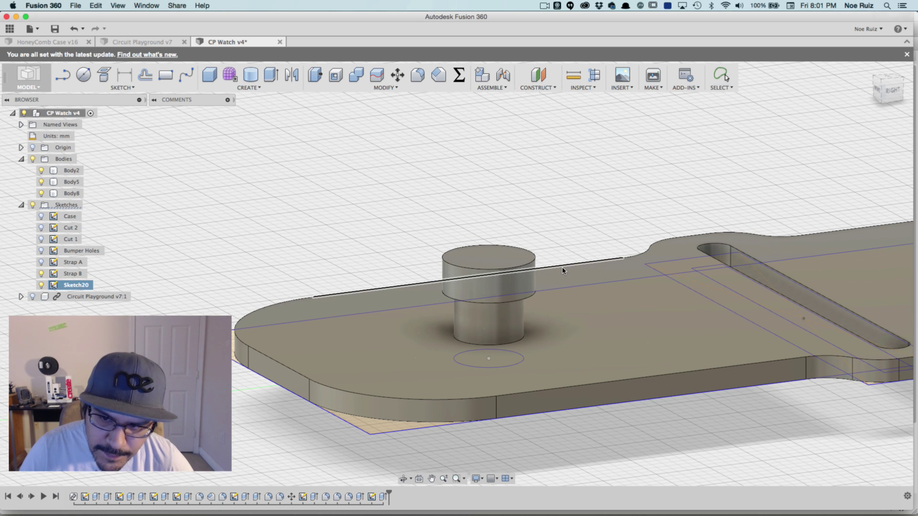
Chamfer the circular edge where the peg's shaft meets the underside of the cap by 0.5 mm
middle_click_drag(428, 211, 400, 198, "shift")
key("Escape")
scroll(438, 280, "up", 5)
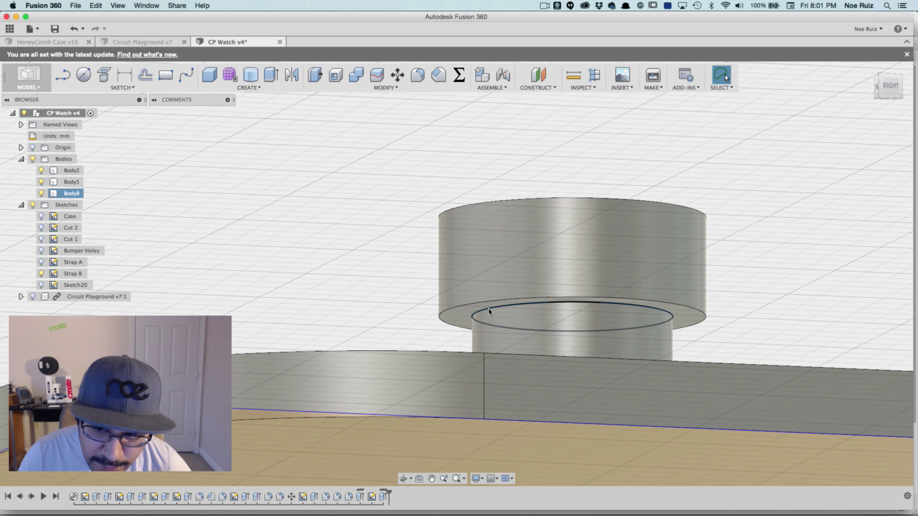
left_click(489, 312)
left_click(439, 74)
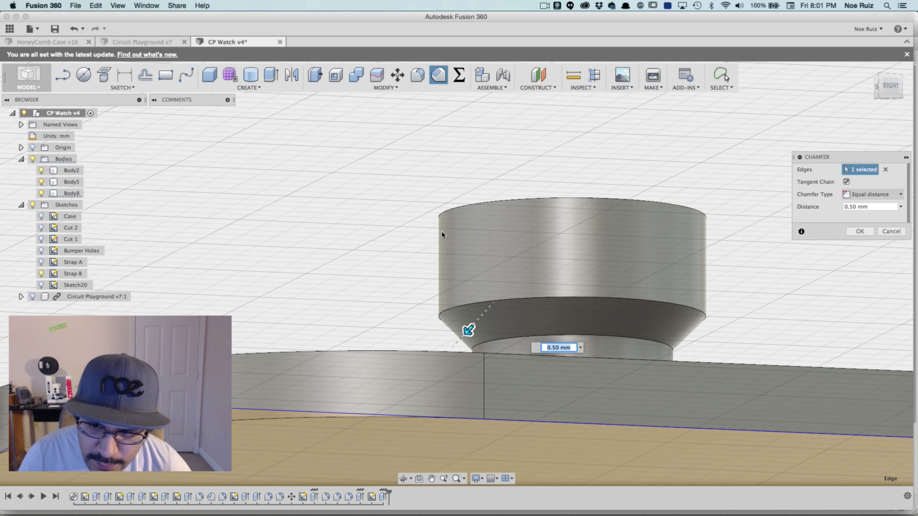
key("Return")
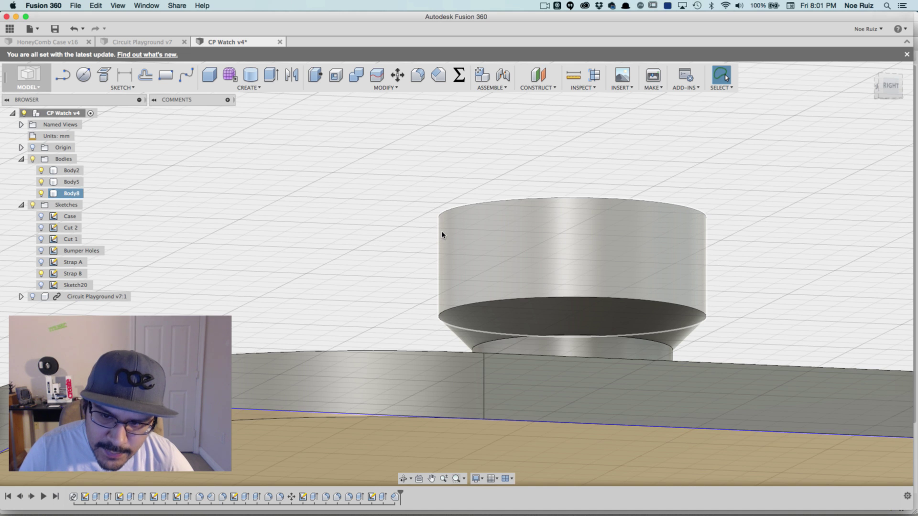
Fillet the top circular edge of the peg cap with a 0.5 mm radius
scroll(440, 232, "down", 4)
middle_click_drag(438, 229, 454, 260, "shift")
left_click(458, 260)
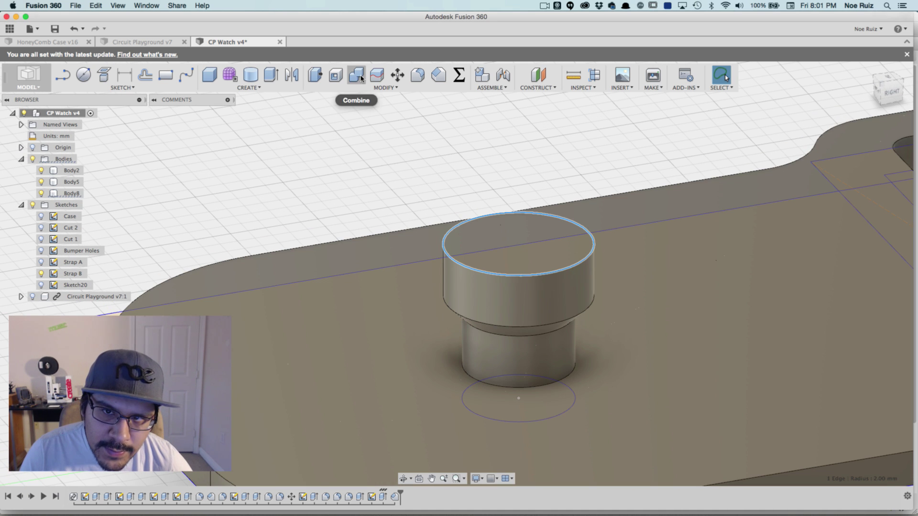
left_click(419, 75)
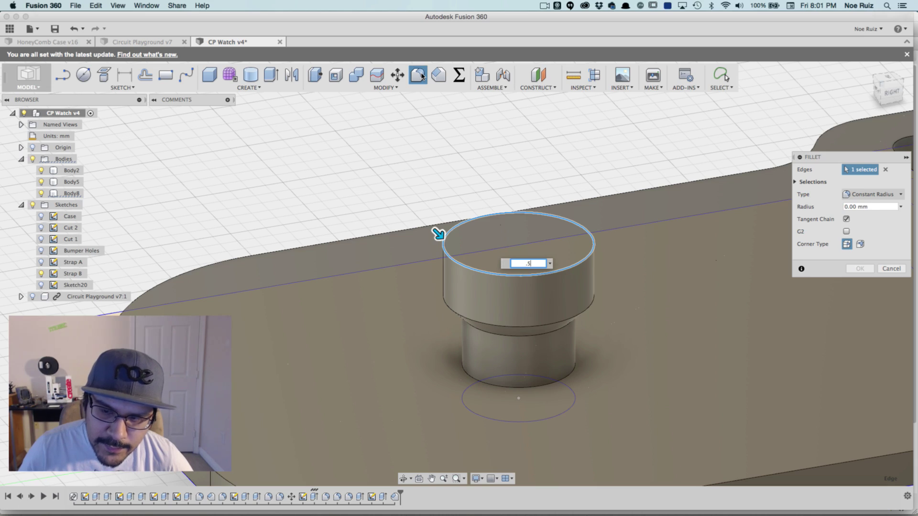
key("Return")
scroll(511, 201, "down", 3)
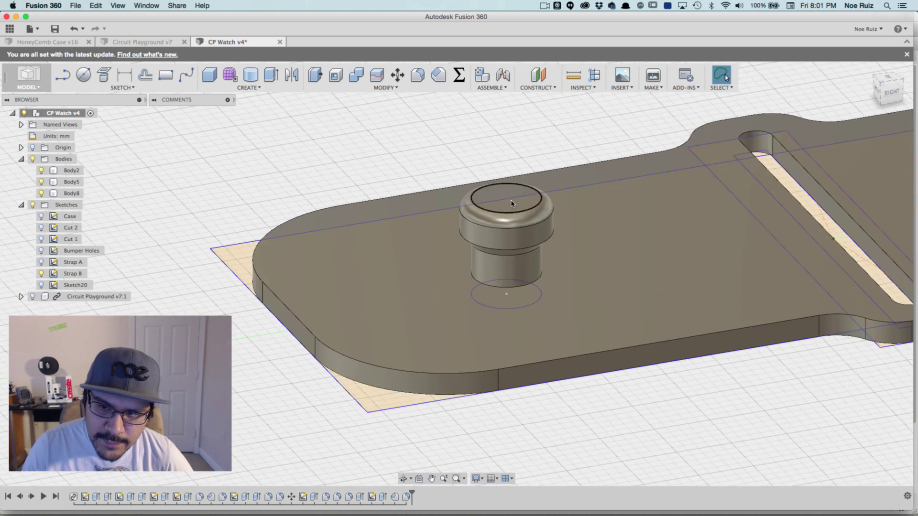
Extrude the three Strap B crossbar profiles at the case end of the second strap 2 mm upward, joined to the strap
scroll(461, 168, "down", 3)
middle_click_drag(526, 296, 426, 253, "shift")
scroll(581, 334, "down", 3)
scroll(471, 288, "up", 5)
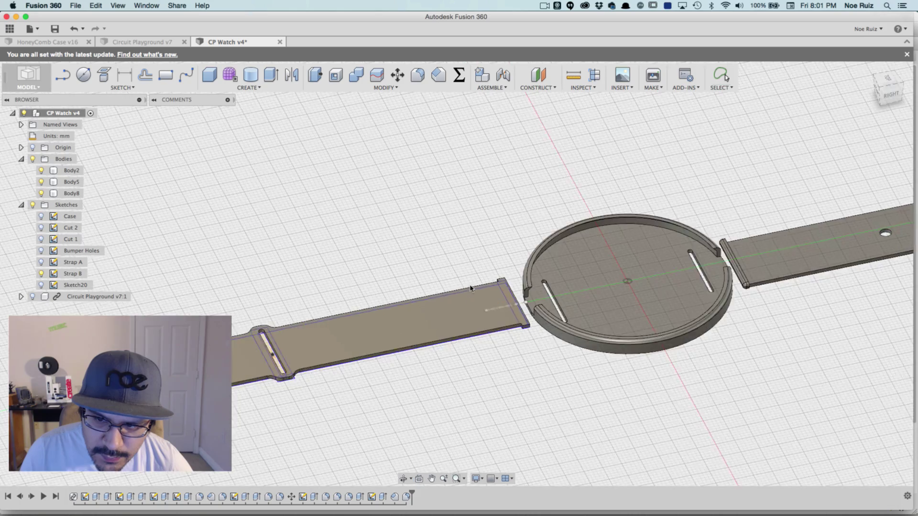
scroll(471, 288, "up", 10)
middle_click_drag(444, 210, 451, 182, "shift")
scroll(516, 412, "up", 5)
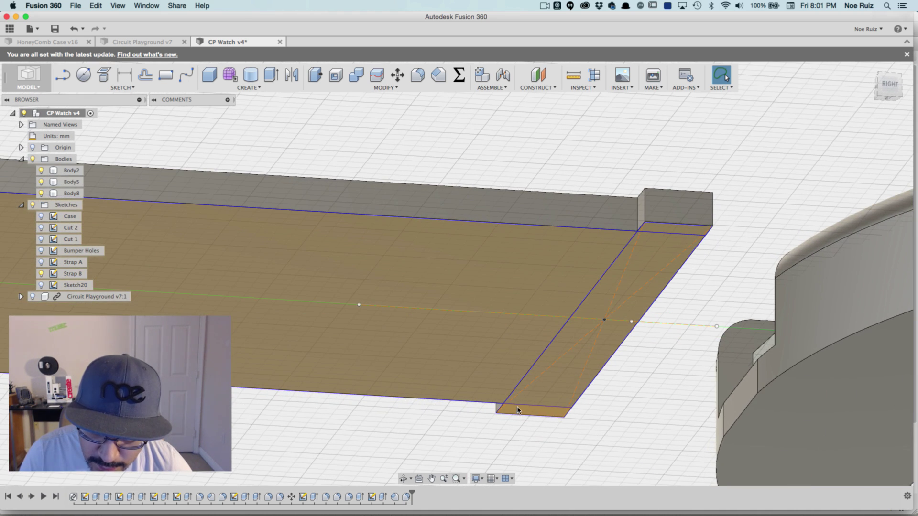
left_click(590, 307)
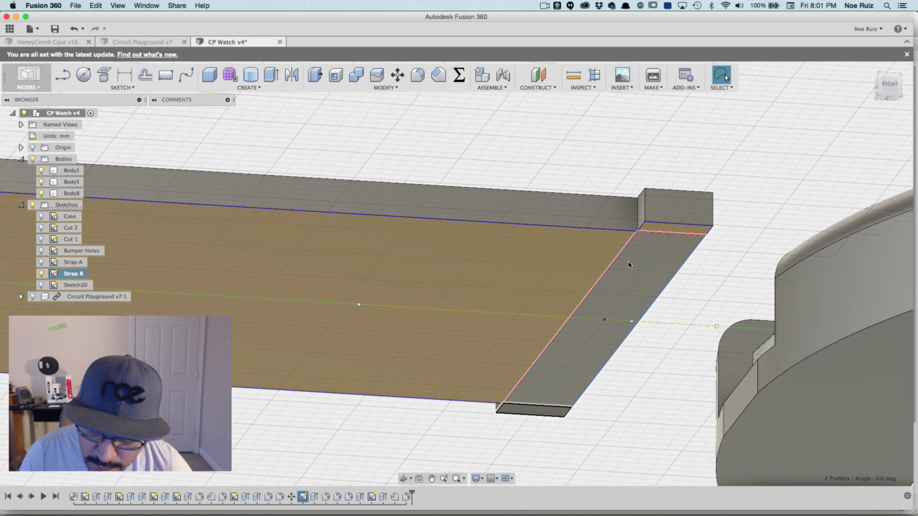
key("e")
middle_click_drag(676, 215, 570, 170, "shift")
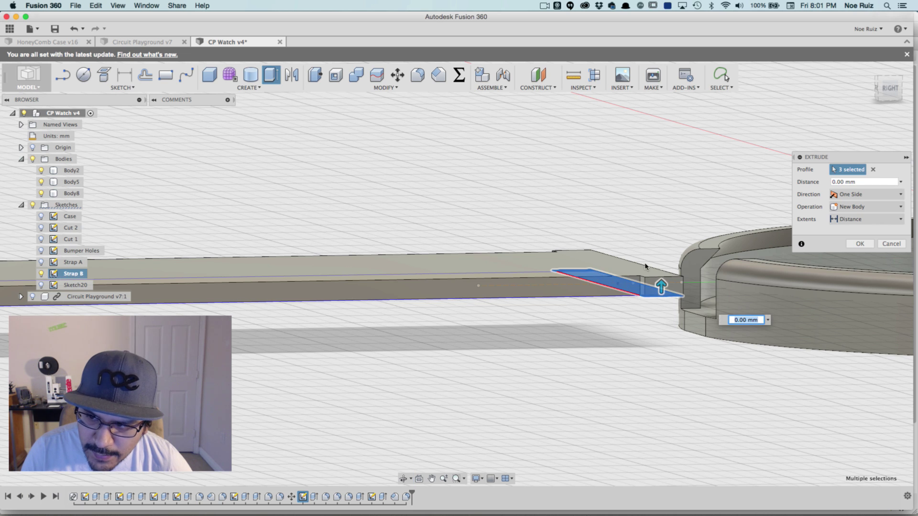
left_click_drag(661, 286, 663, 248)
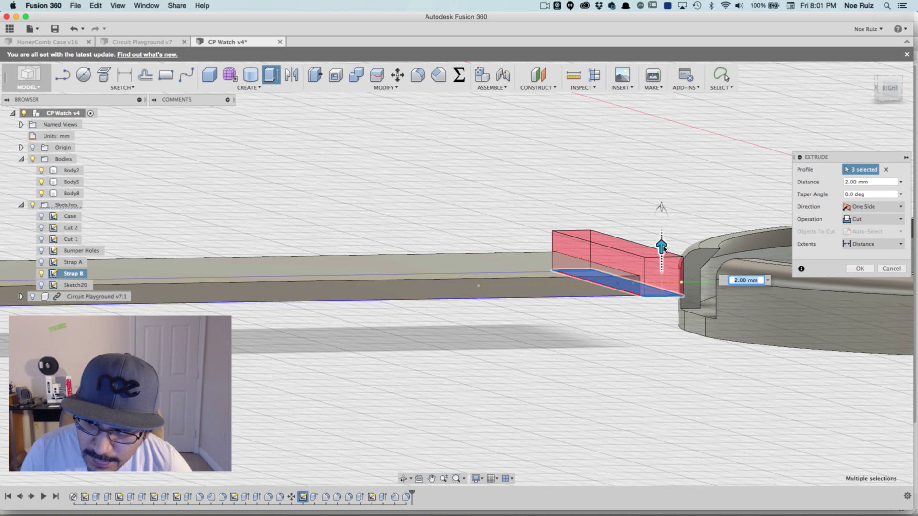
left_click(877, 220)
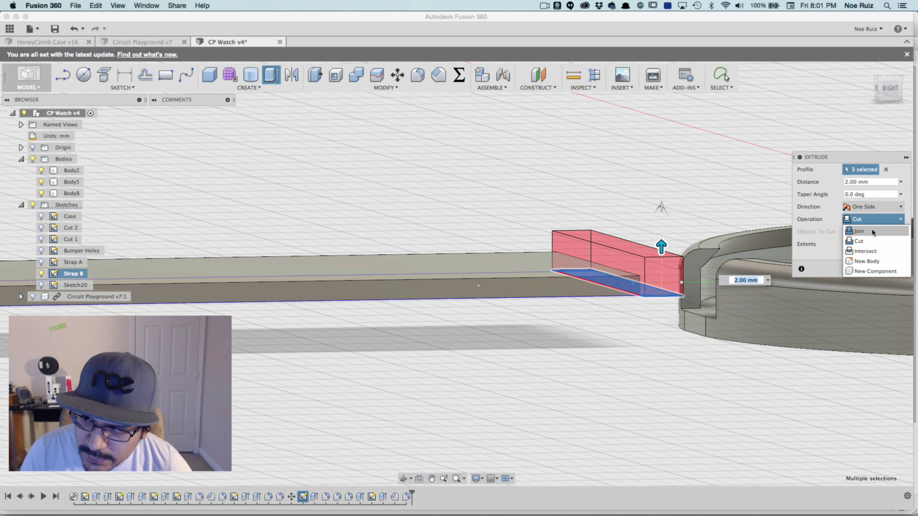
left_click(872, 232)
left_click(860, 256)
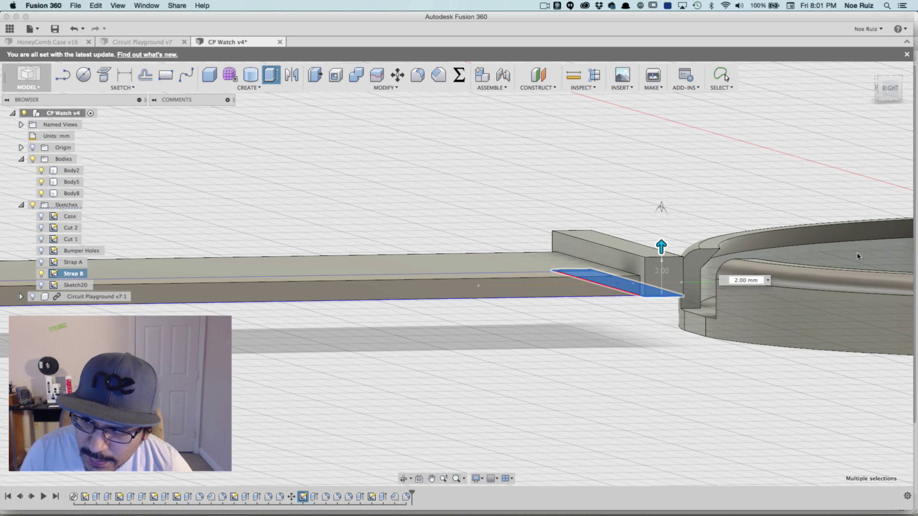
scroll(550, 294, "down", 5)
scroll(738, 287, "up", 8)
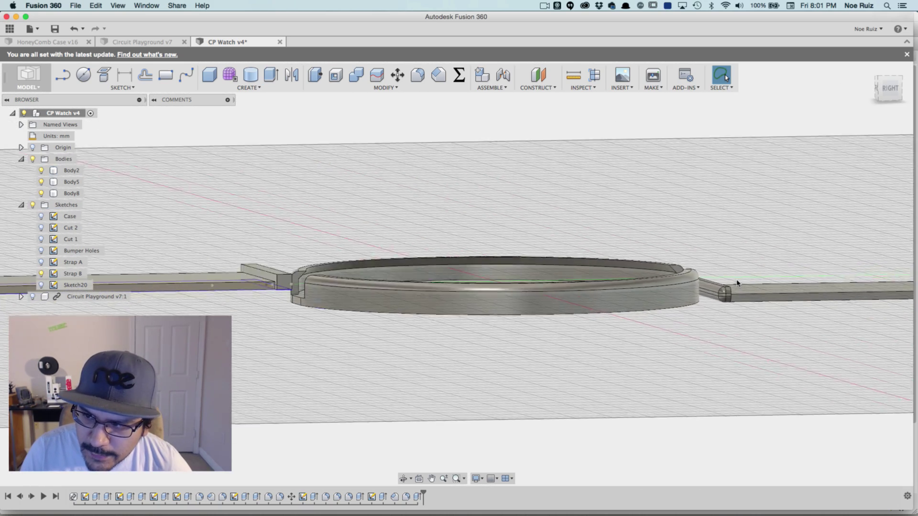
Check the radius of the rounded edge on the first strap's crossbar at the case end
left_click(722, 291)
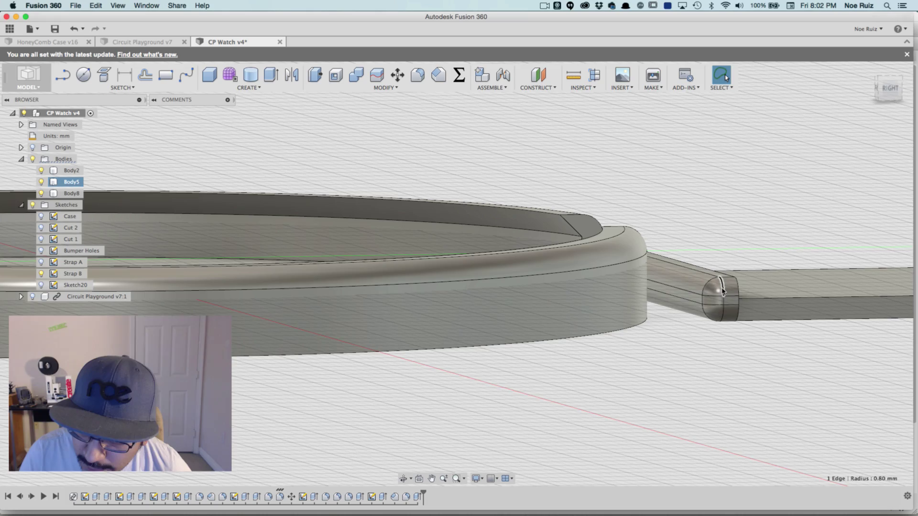
scroll(716, 291, "down", 5)
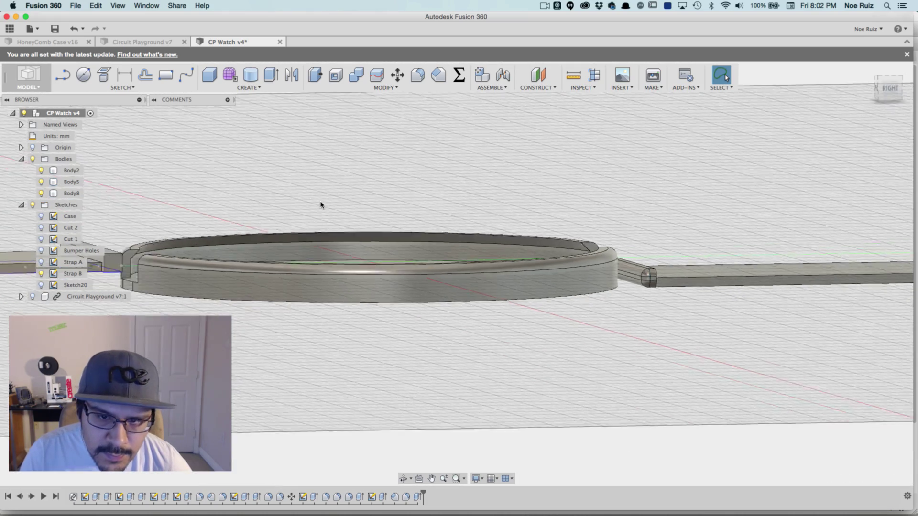
mouse_move(320, 203)
middle_mouse_down("shift")
mouse_move(448, 221)
mouse_move(311, 201)
mouse_move(322, 211)
middle_mouse_up("shift")
Hide the Strap B sketch
scroll(287, 229, "up", 5)
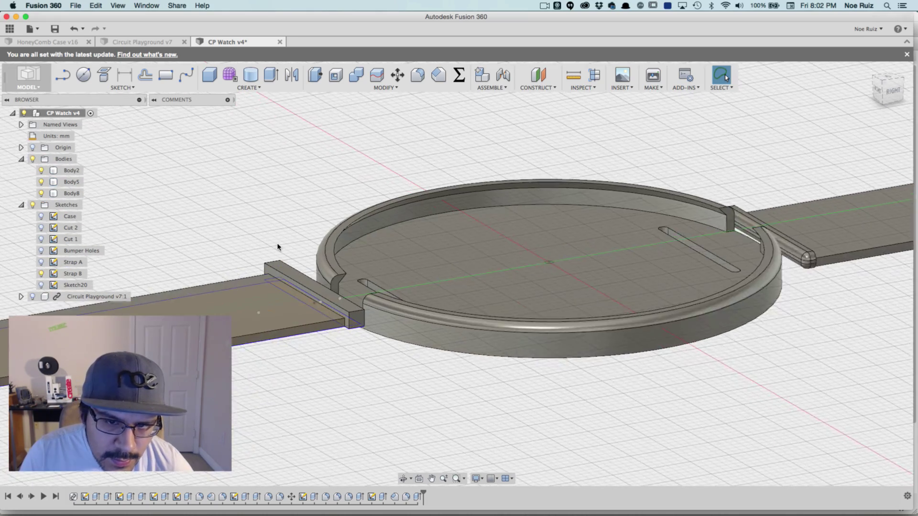
left_click(42, 274)
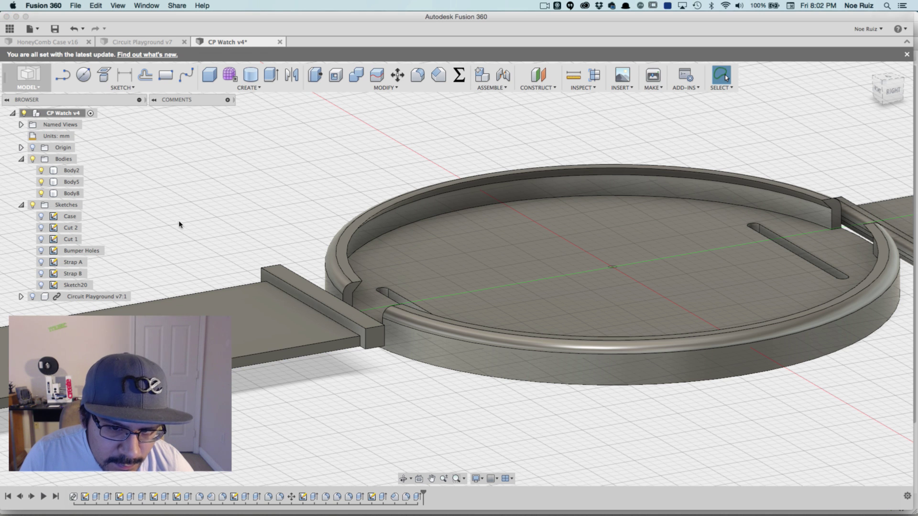
mouse_move(259, 198)
middle_mouse_down()
mouse_move(293, 193)
mouse_move(317, 202)
middle_mouse_up()
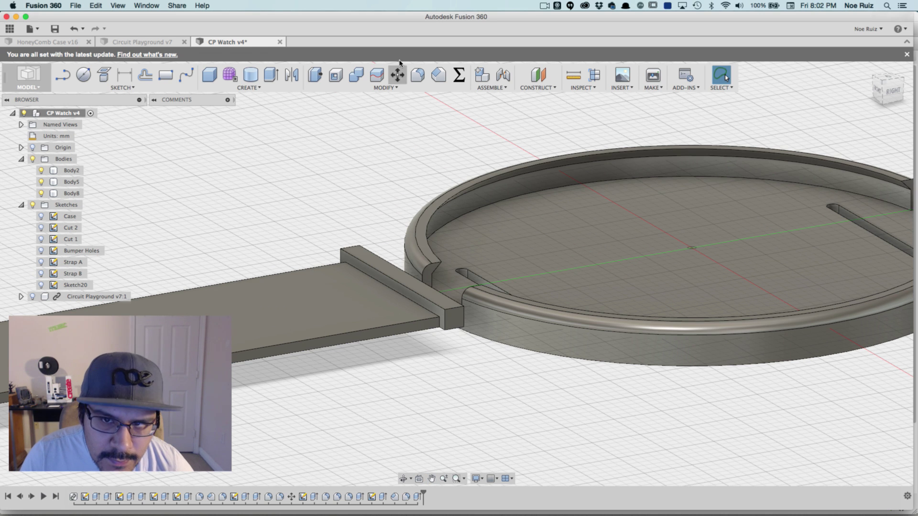
Fillet the case-facing top, bottom and vertical corner edges and the end edges of the second strap's crossbar with a 0.8 mm radius
left_click(426, 75)
scroll(345, 247, "up", 2)
left_click(350, 248)
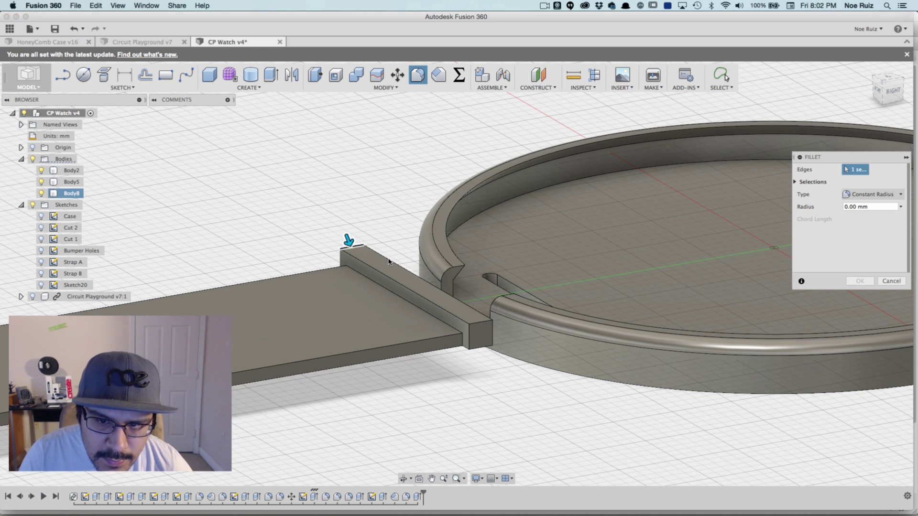
left_click(482, 324)
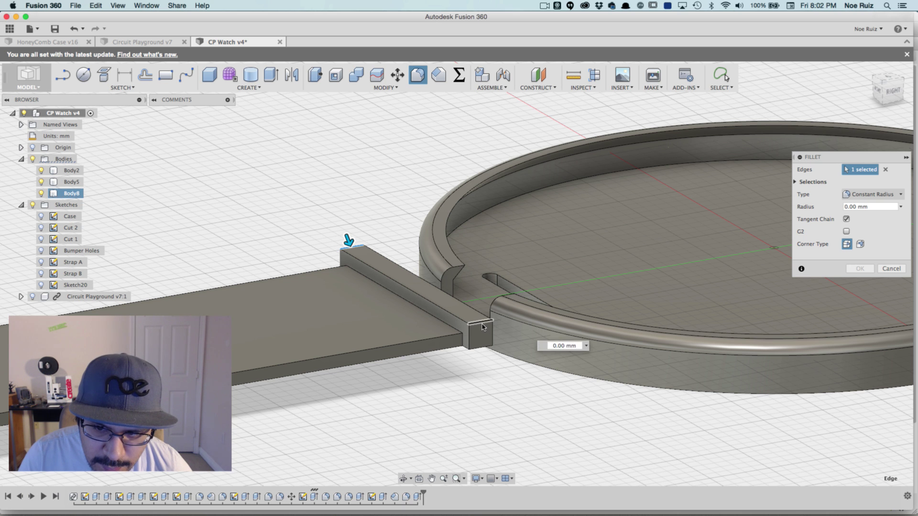
left_click(479, 313)
left_click(480, 348)
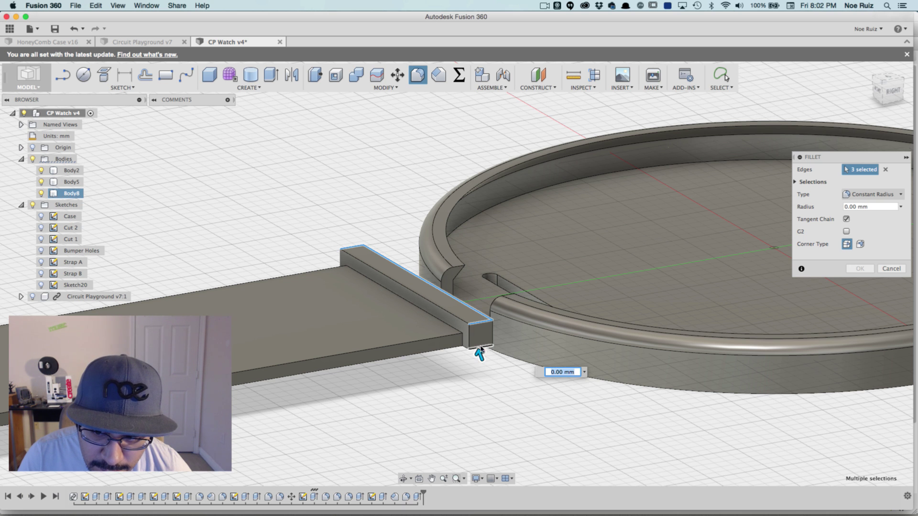
left_click(492, 335)
middle_click_drag(500, 335, 435, 292, "shift")
left_click(431, 289)
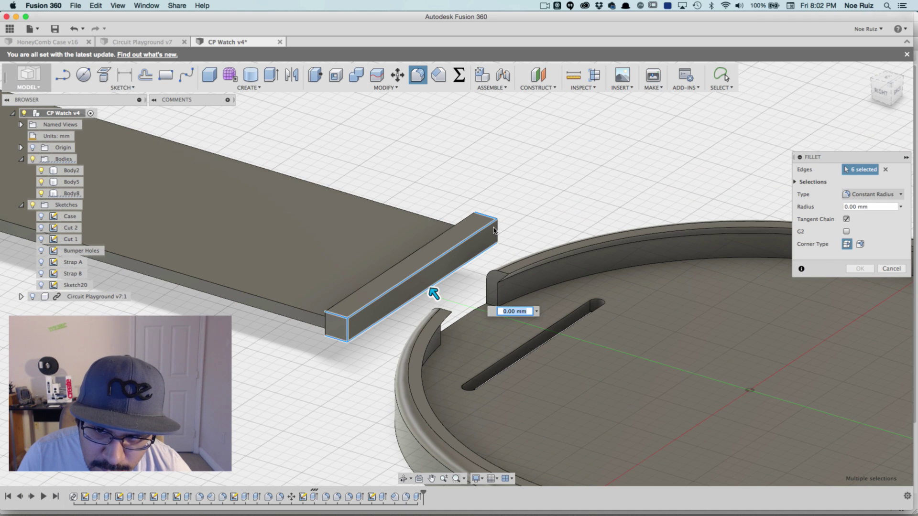
left_click(497, 230)
left_click(489, 243)
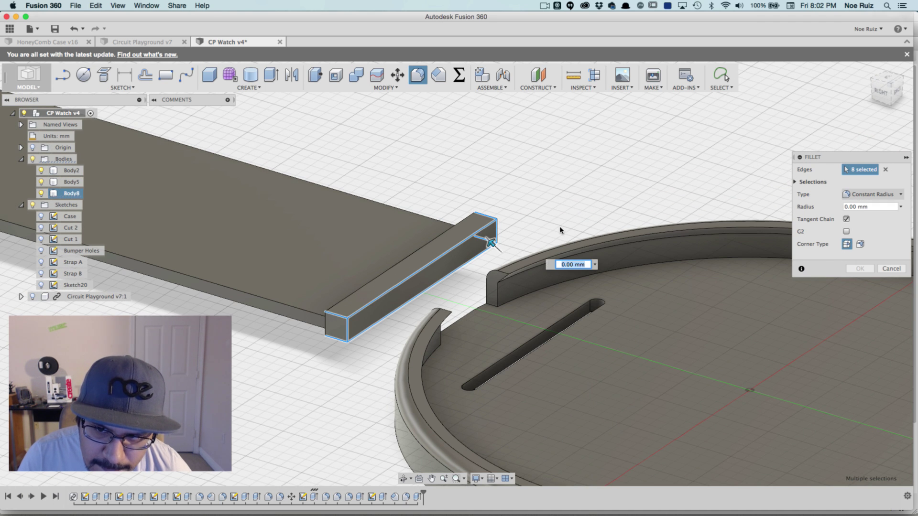
type(".8")
key("Return")
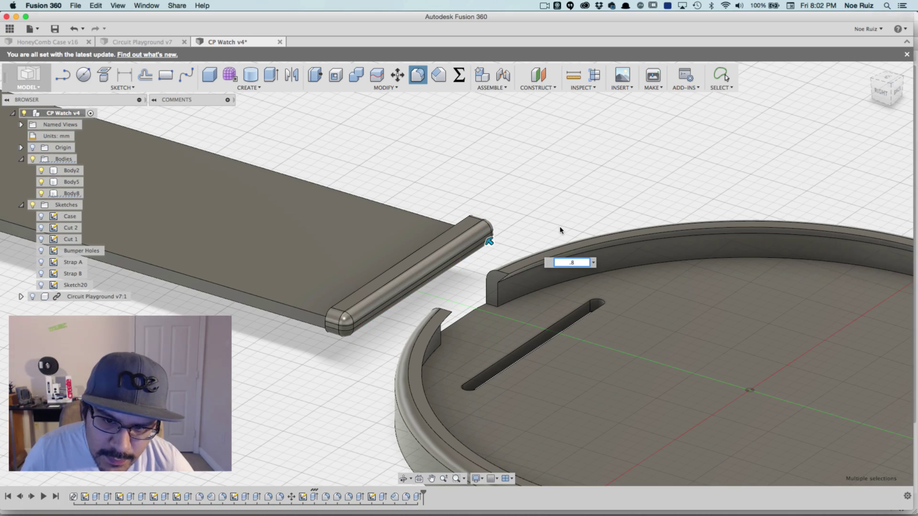
Set the Width of Strap user parameter to 25 mm
scroll(553, 228, "down", 5)
middle_click_drag(552, 228, 533, 207, "shift")
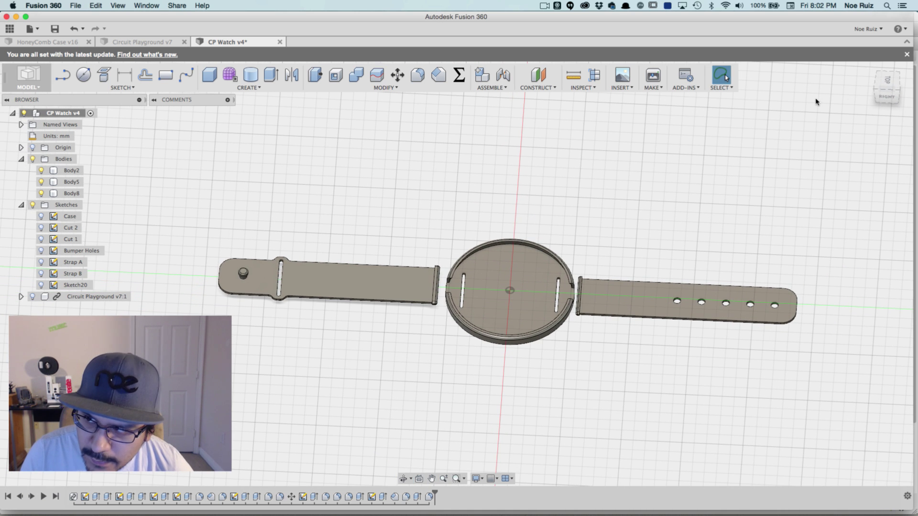
left_click(459, 75)
left_click_drag(477, 222, 168, 313)
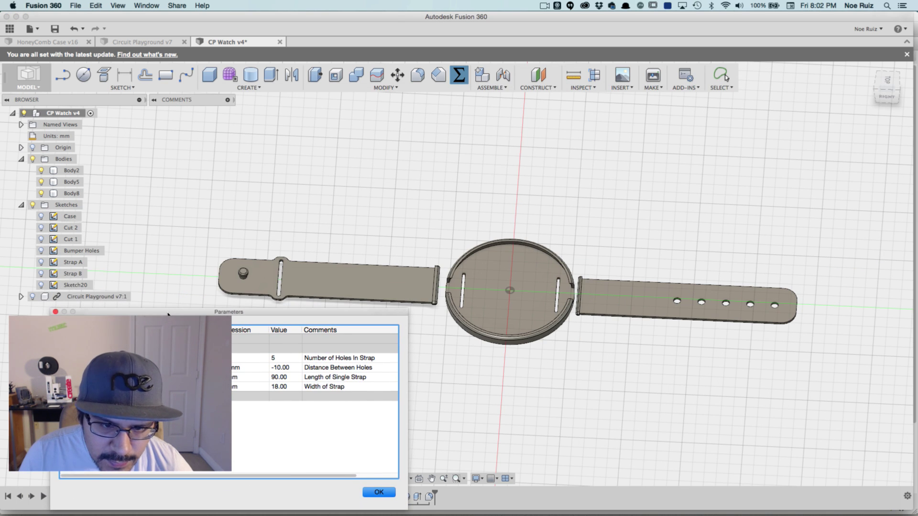
left_click_drag(403, 509, 371, 481)
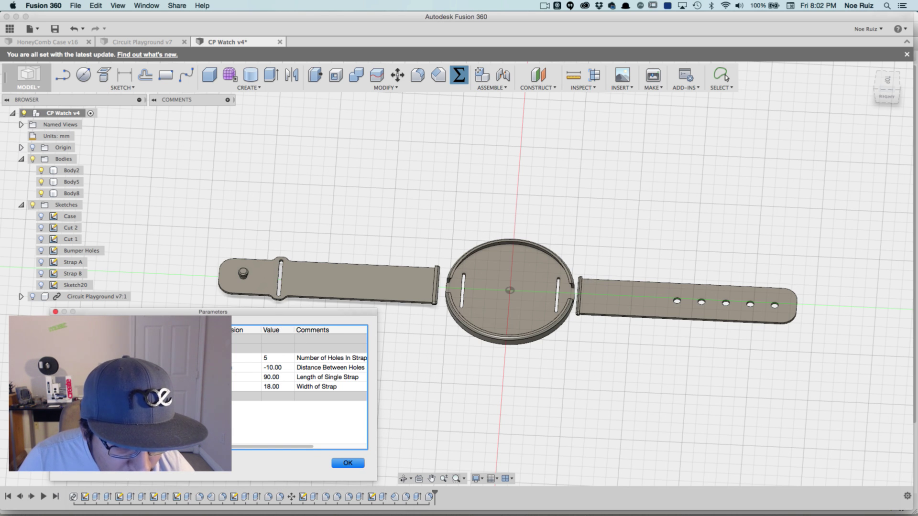
left_click(246, 387)
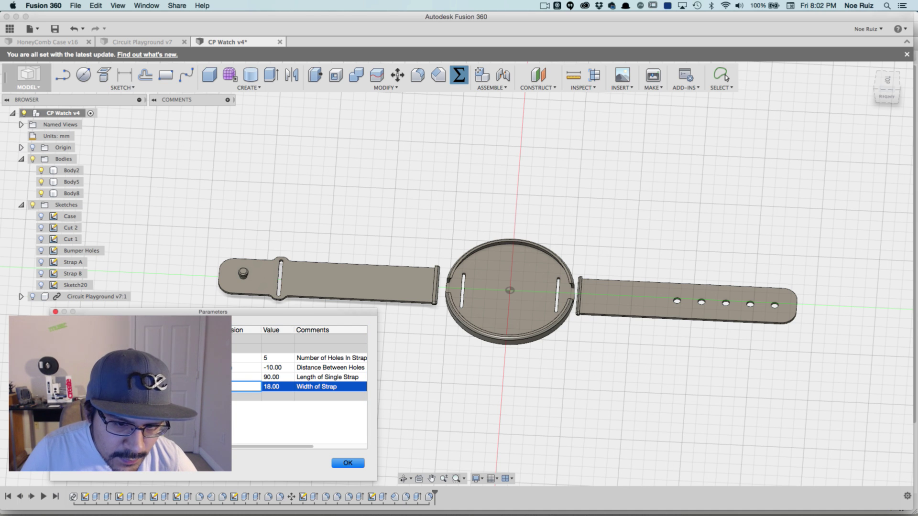
key("Return")
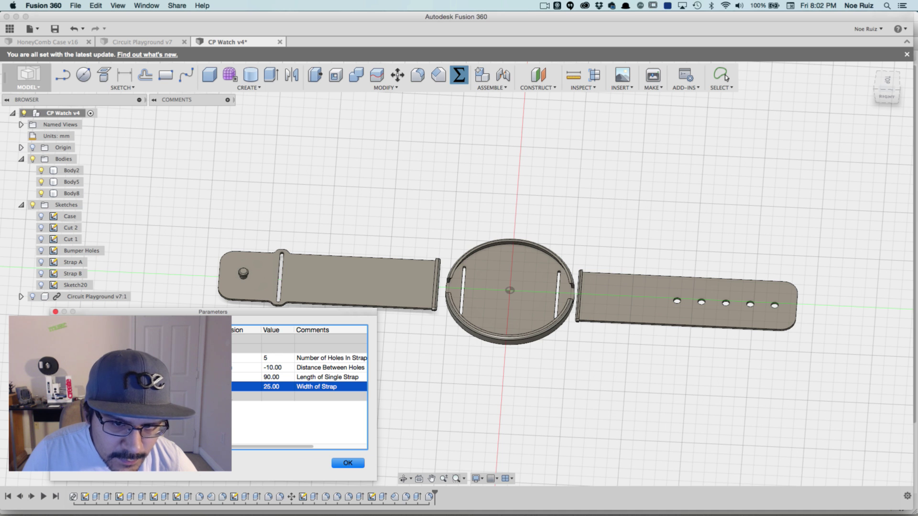
Examine the case slots and both straps at the wider width, and return the Width of Strap parameter to 18 mm
middle_click_drag(420, 211, 428, 249, "shift")
middle_click_drag(437, 181, 420, 126)
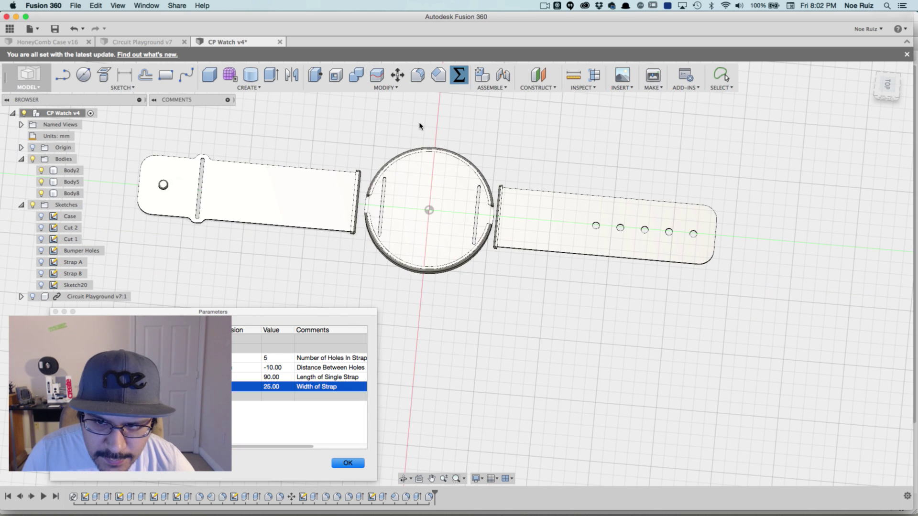
scroll(368, 178, "up", 5)
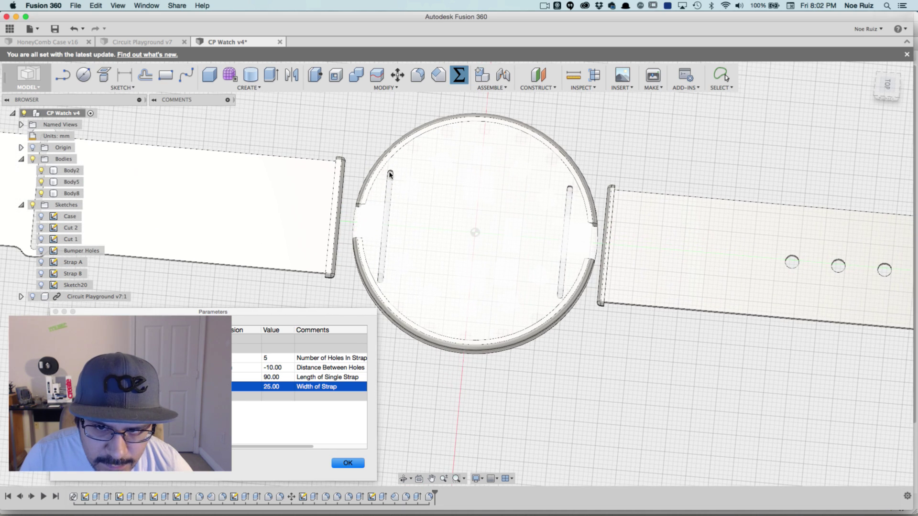
scroll(390, 175, "down", 2)
scroll(383, 199, "down", 2)
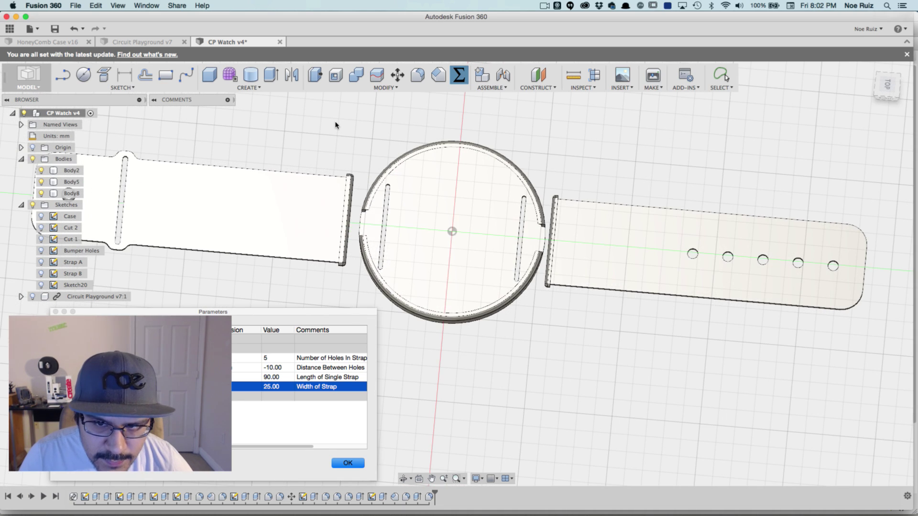
mouse_move(313, 150)
middle_mouse_down("shift")
mouse_move(317, 134)
mouse_move(355, 123)
mouse_move(415, 221)
middle_mouse_up("shift")
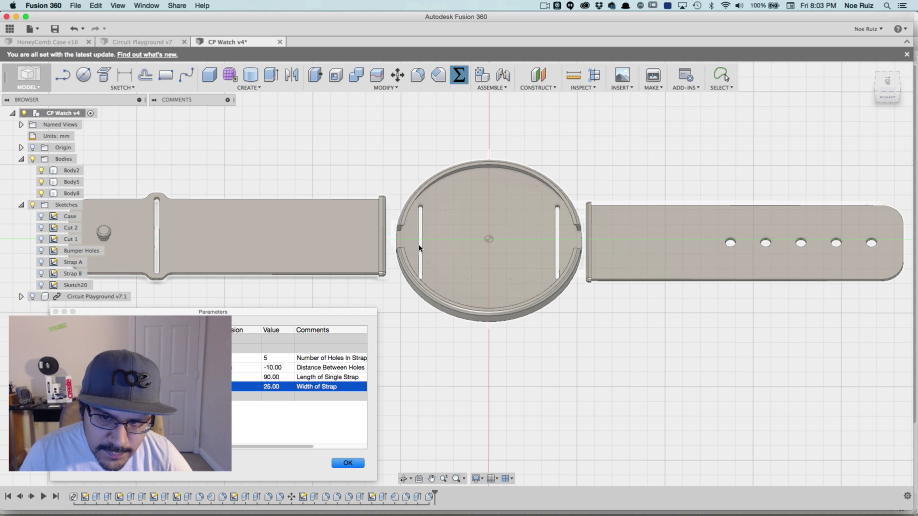
middle_click_drag(291, 185, 331, 209, "shift")
left_click(246, 386)
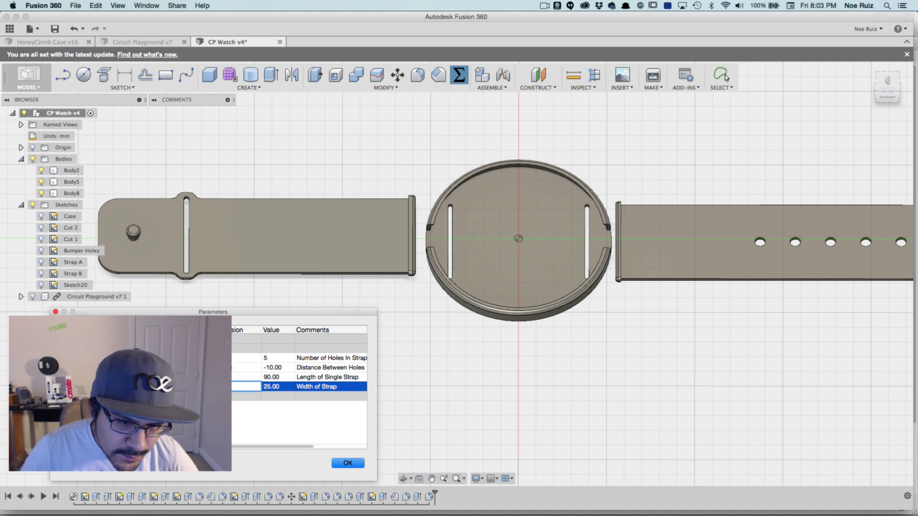
key("Return")
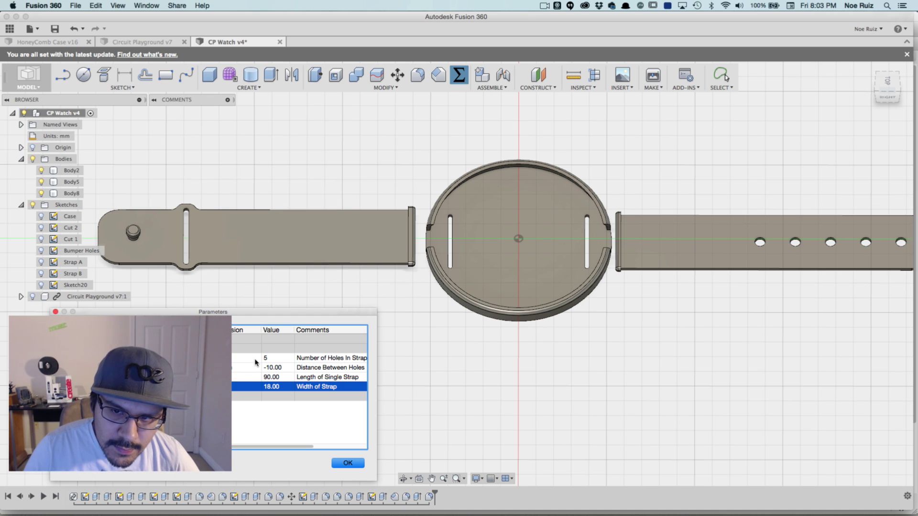
Set the Length of Single Strap parameter to 100 mm and examine how both straps sit against the case
left_click(247, 377)
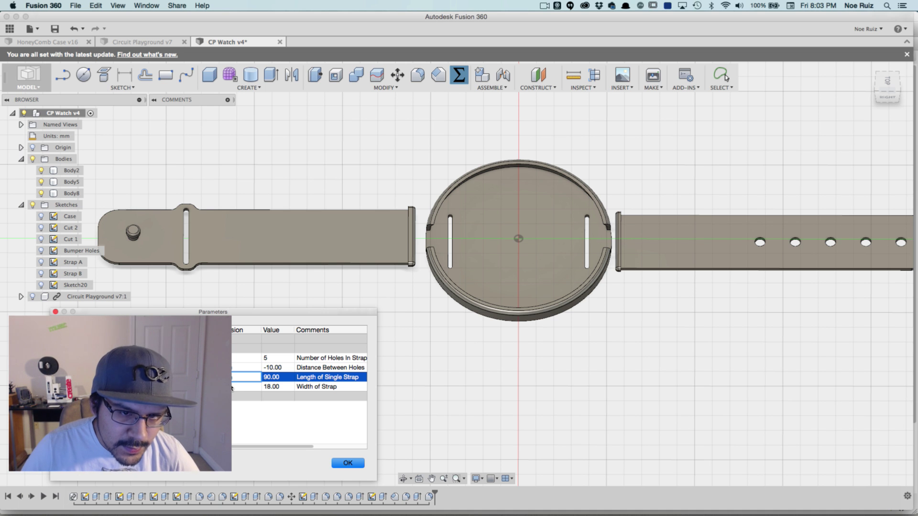
key("Return")
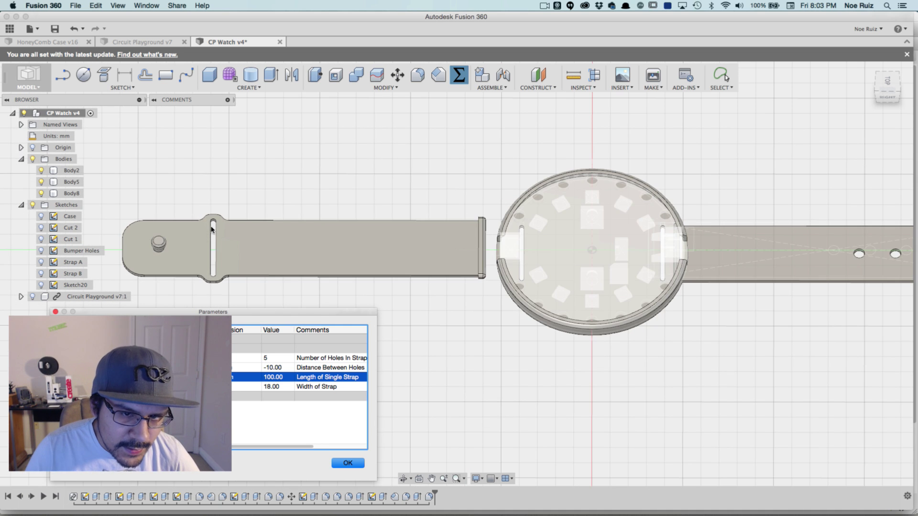
scroll(162, 243, "down", 5)
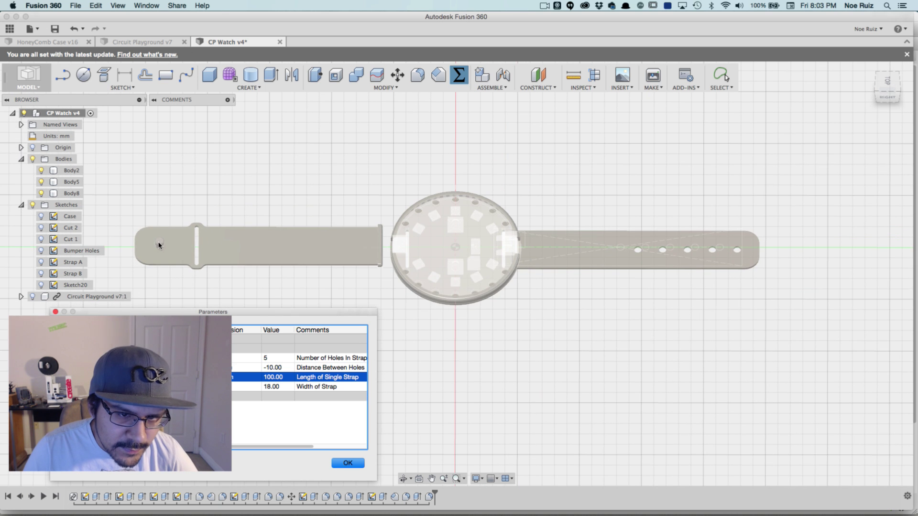
middle_click_drag(283, 179, 386, 243, "shift")
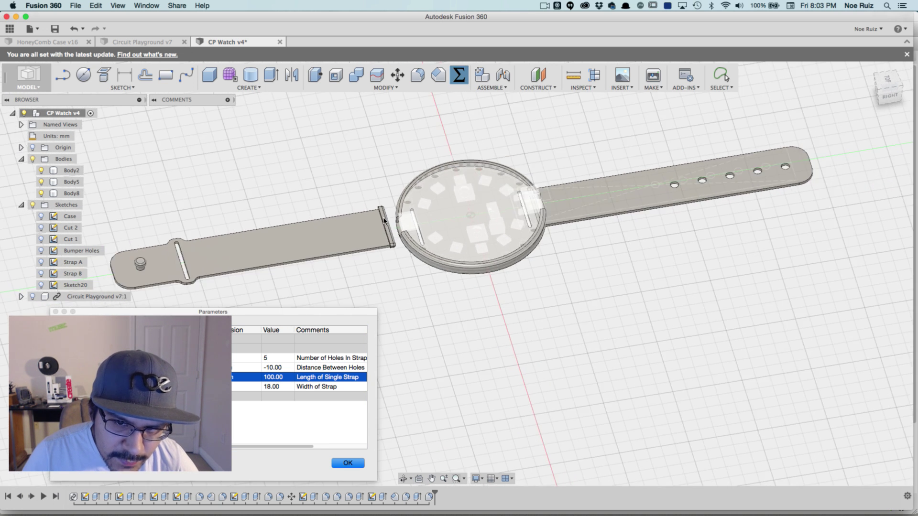
middle_click_drag(390, 164, 371, 170, "shift")
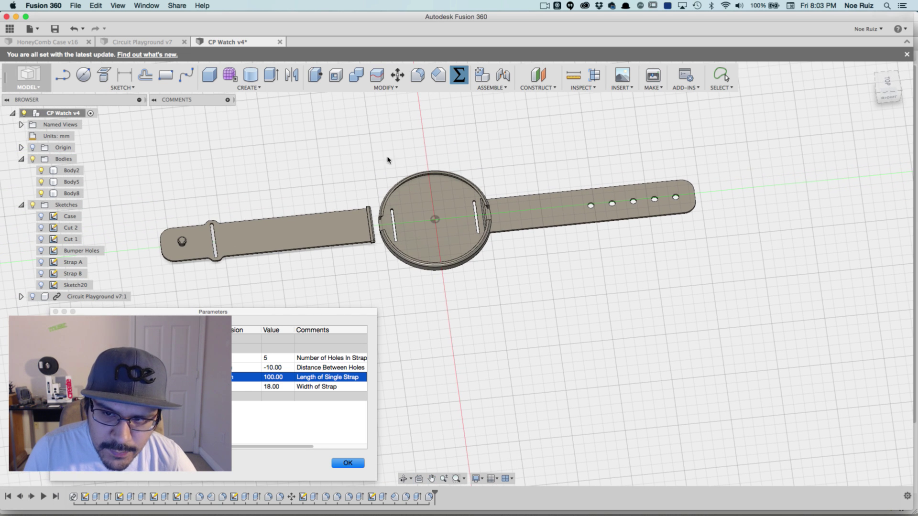
left_click(892, 82)
mouse_move(560, 157)
middle_mouse_down("shift")
mouse_move(478, 149)
mouse_move(553, 170)
mouse_move(549, 151)
middle_mouse_up("shift")
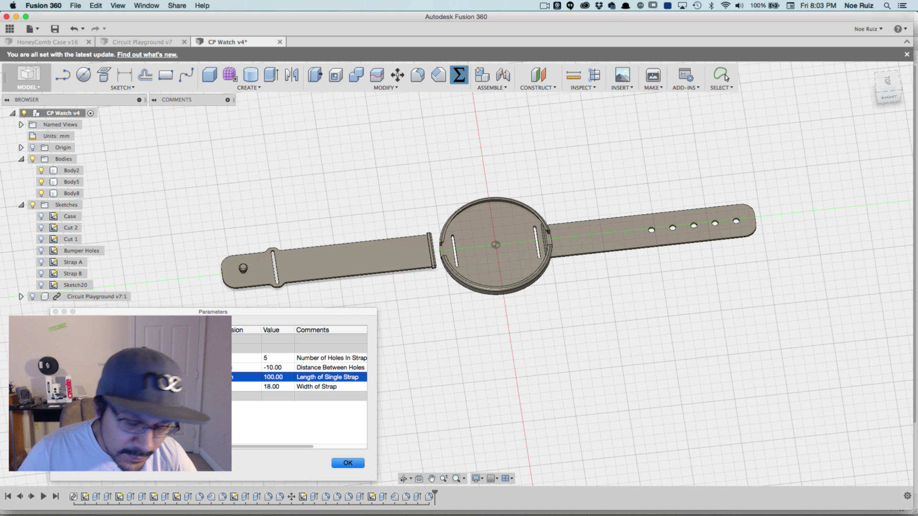
Return the Length of Single Strap parameter to 90 mm and accept the parameters
left_click(246, 377)
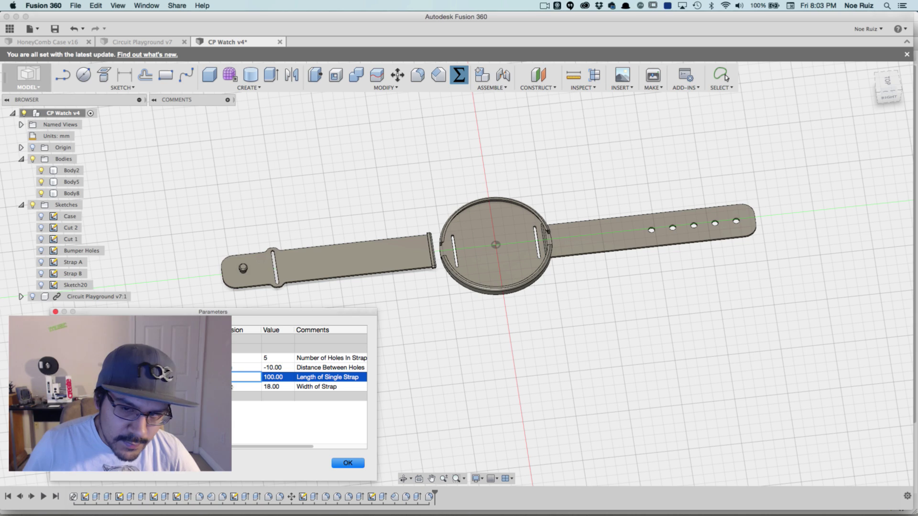
key("Return")
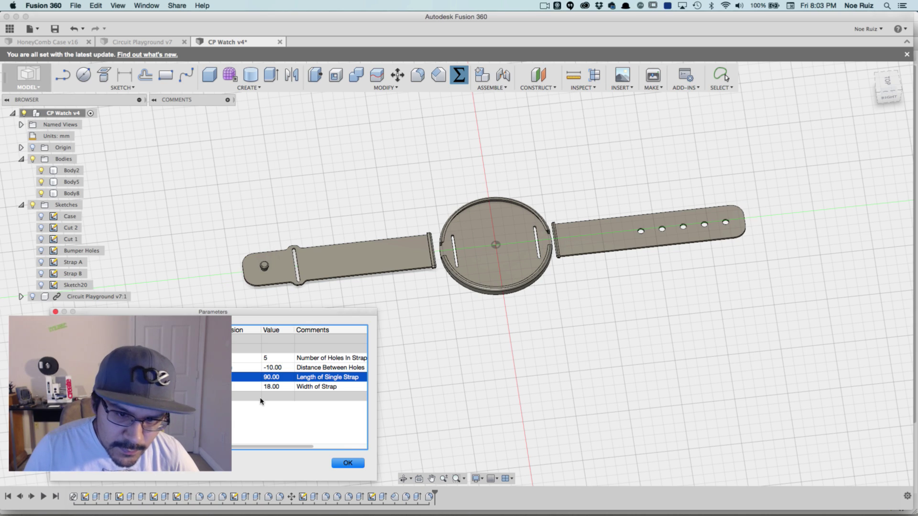
left_click(348, 464)
middle_click_drag(524, 335, 368, 305, "shift")
middle_click_drag(369, 260, 421, 252)
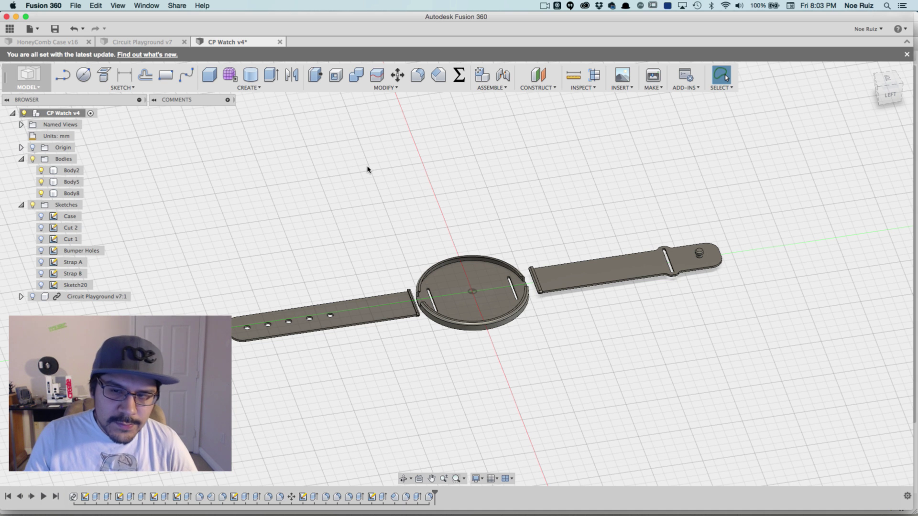
left_click(460, 77)
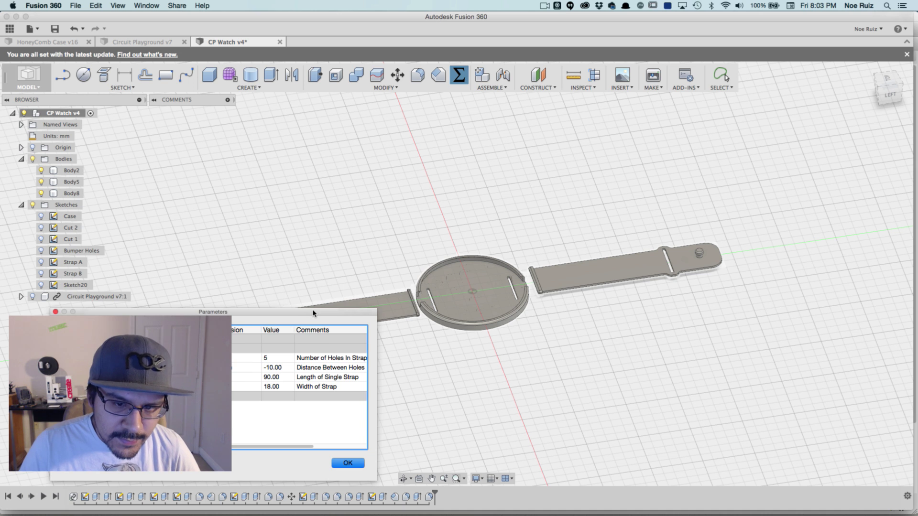
left_click_drag(314, 314, 329, 281)
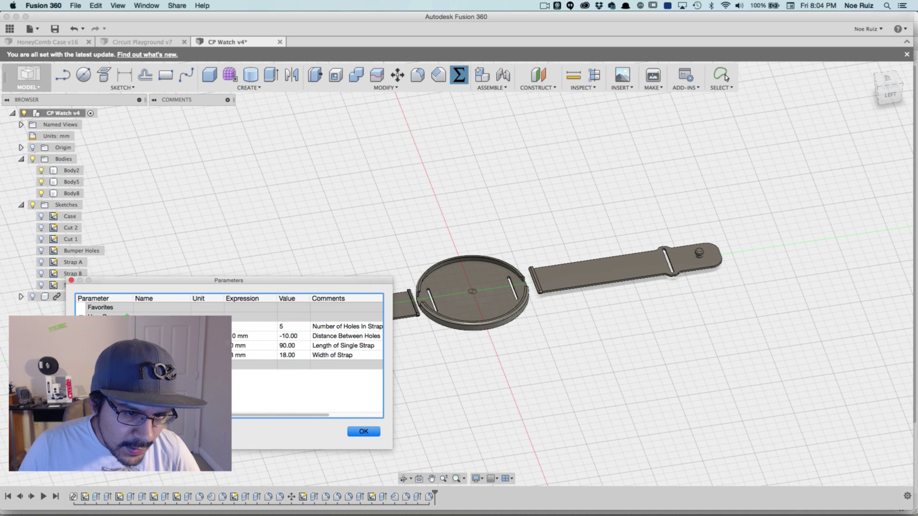
left_click(127, 316)
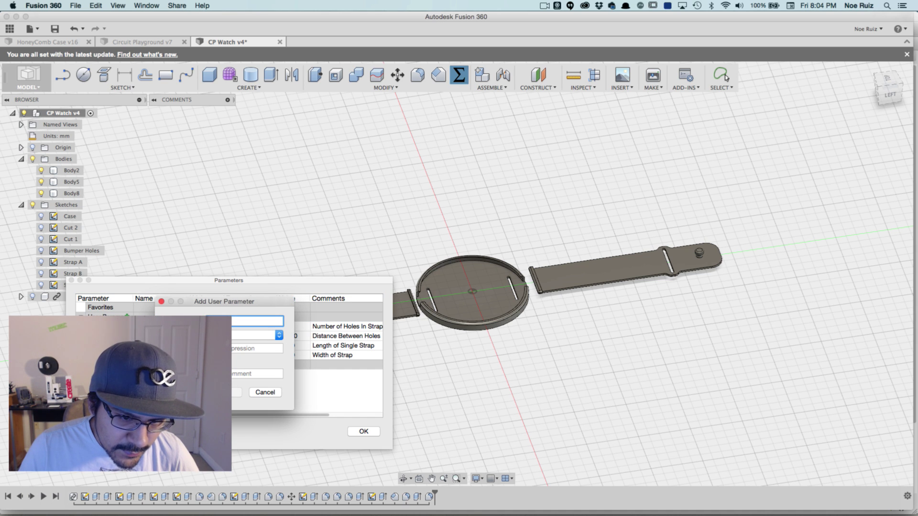
left_click(267, 394)
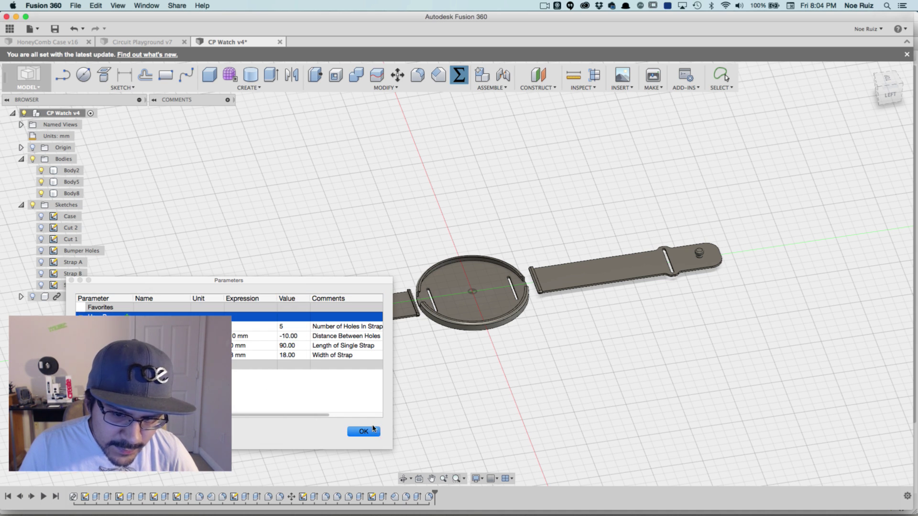
Close the user parameters and examine the watch case together with both straps
left_click(368, 432)
left_click(466, 268)
scroll(459, 267, "up", 5)
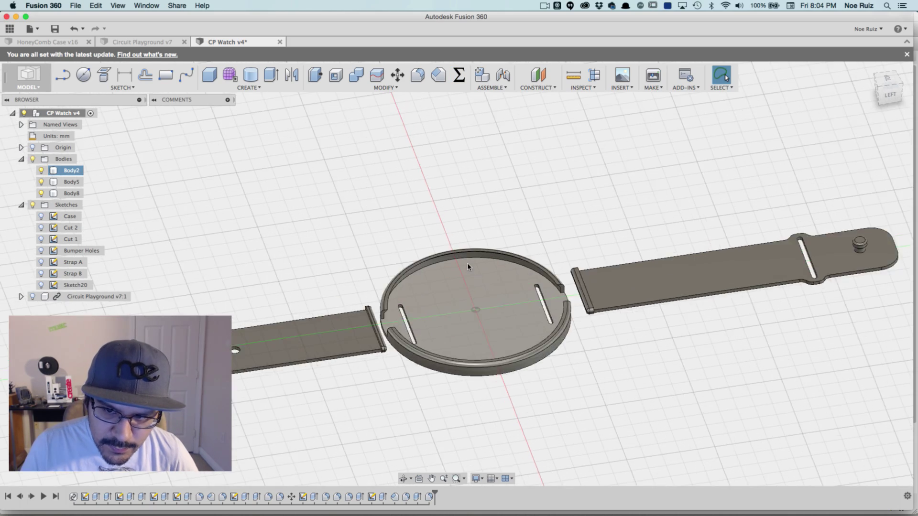
scroll(447, 266, "down", 3)
scroll(406, 217, "down", 2)
scroll(406, 217, "up", 2)
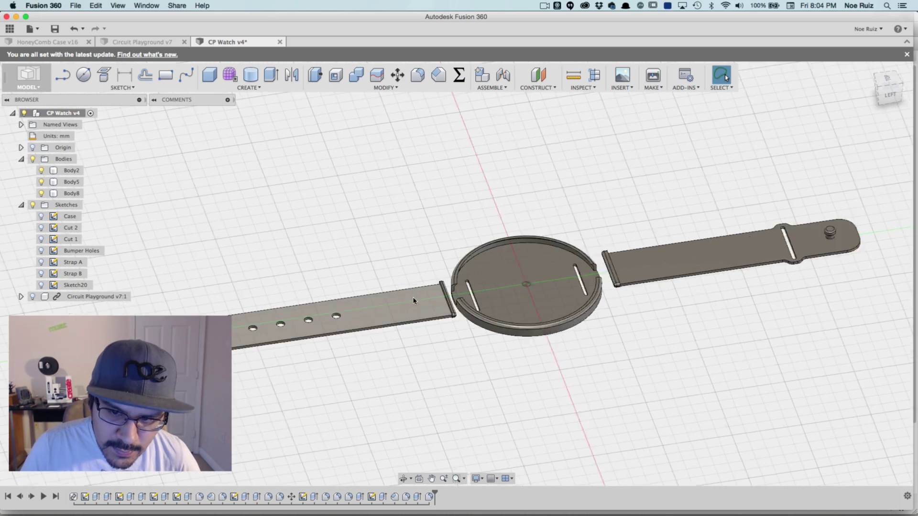
left_click(417, 318)
middle_click_drag(418, 318, 416, 227, "shift")
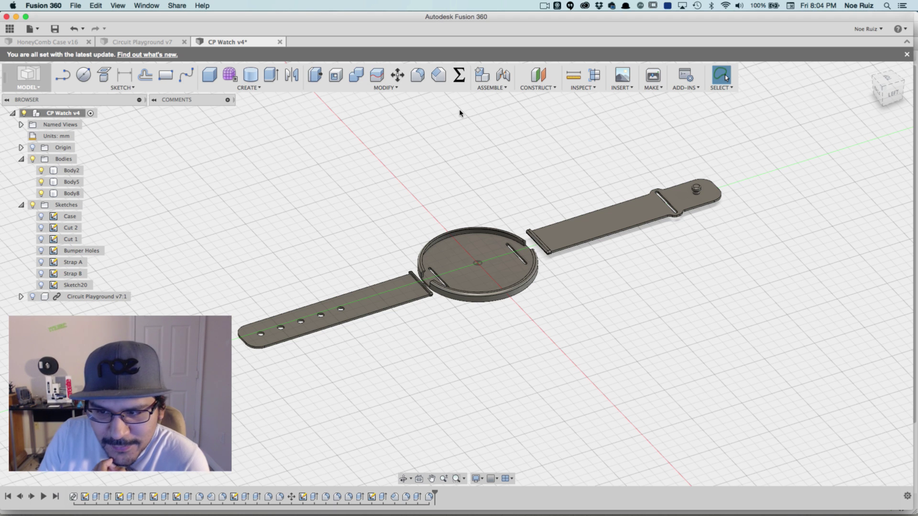
left_click(590, 234)
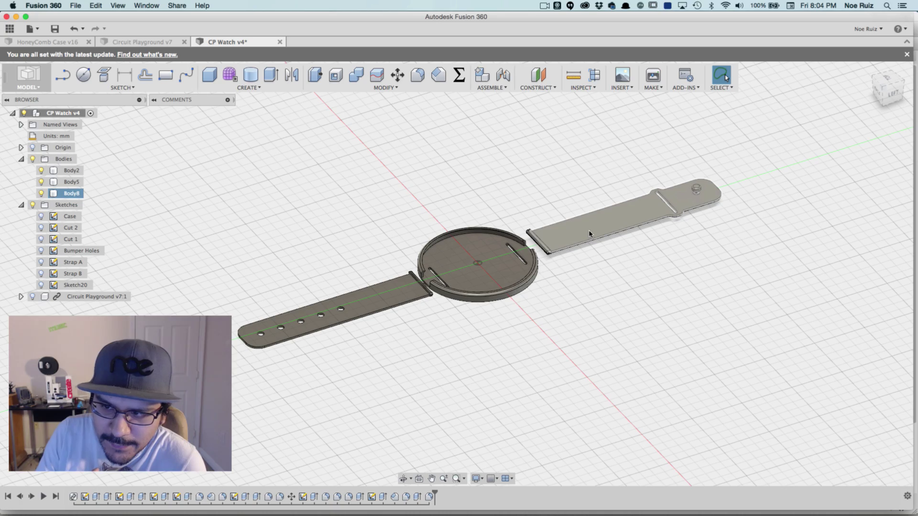
left_click(587, 263)
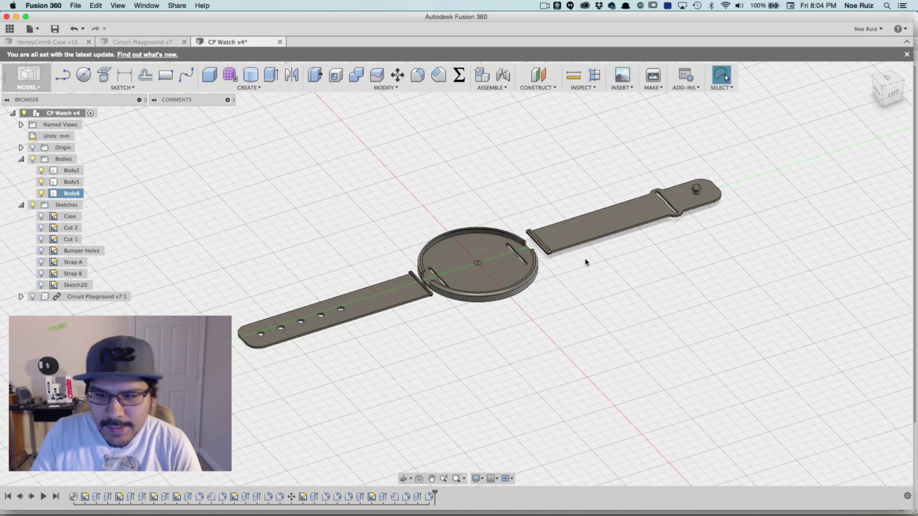
Switch to the Circuit Playground v7 document and examine the board model and its components from several angles
left_click(152, 42)
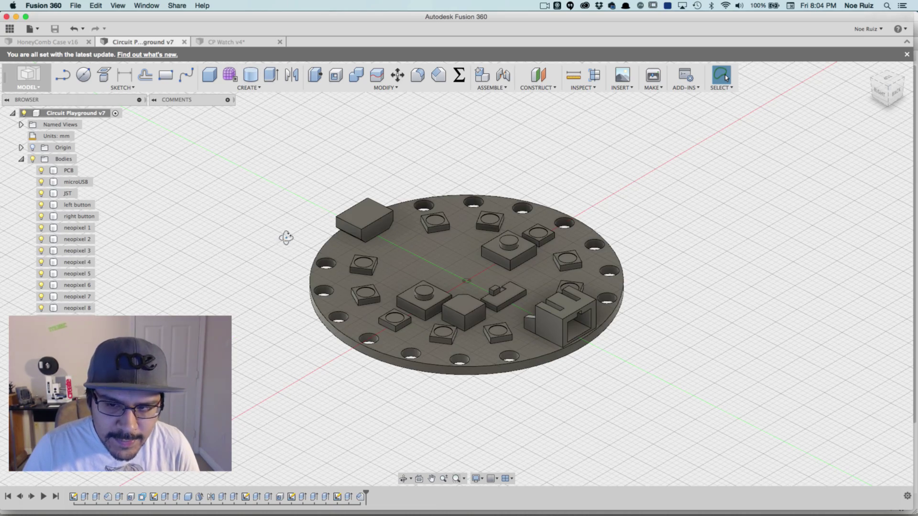
middle_click_drag(286, 237, 287, 260, "shift")
key("Escape")
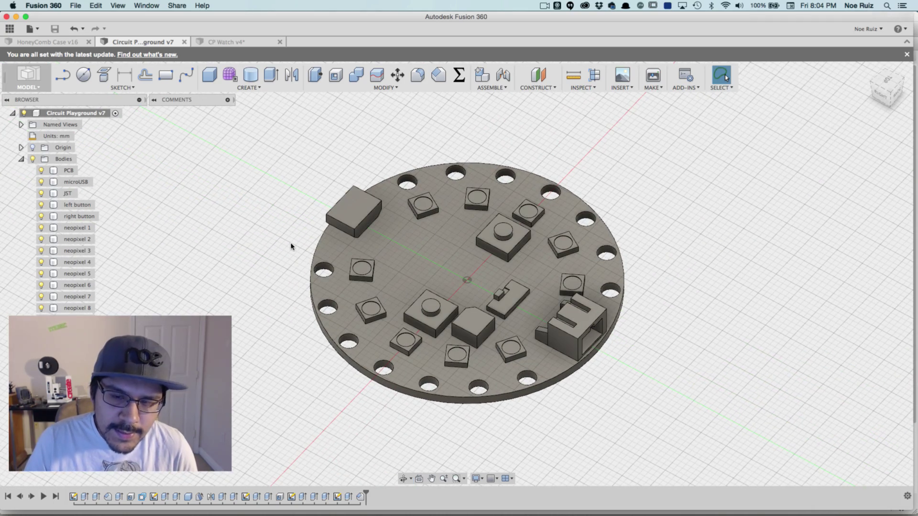
middle_click_drag(292, 247, 382, 287, "shift")
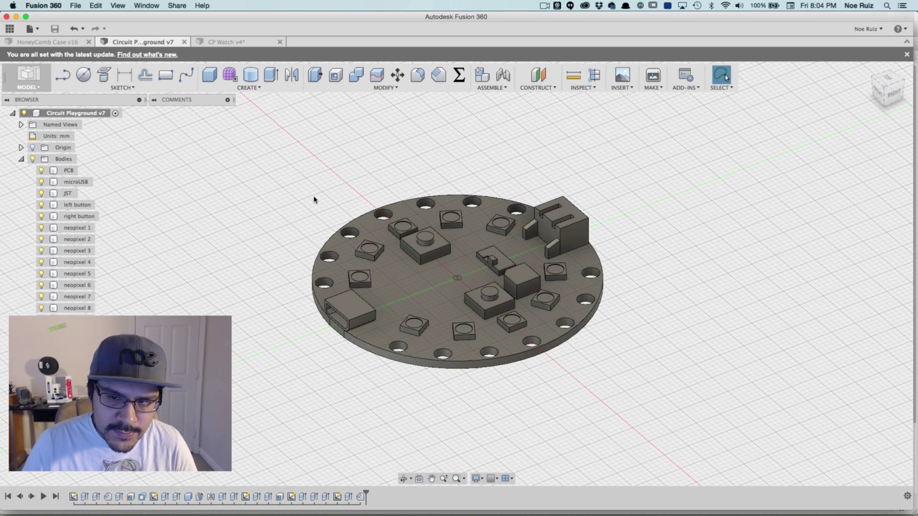
Switch to Chrome to view Adafruit's Circuit Playground - Developer Edition product page, and return to Fusion 360
key("super+Tab")
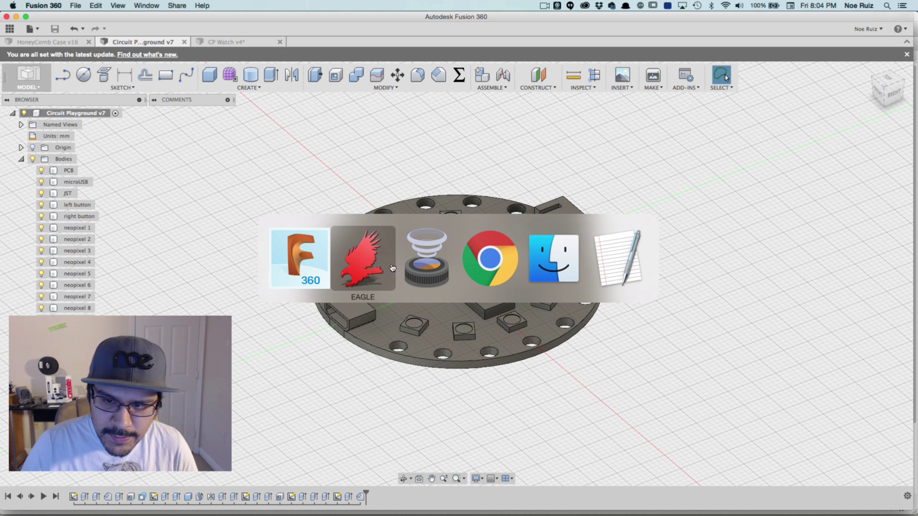
left_click(478, 263)
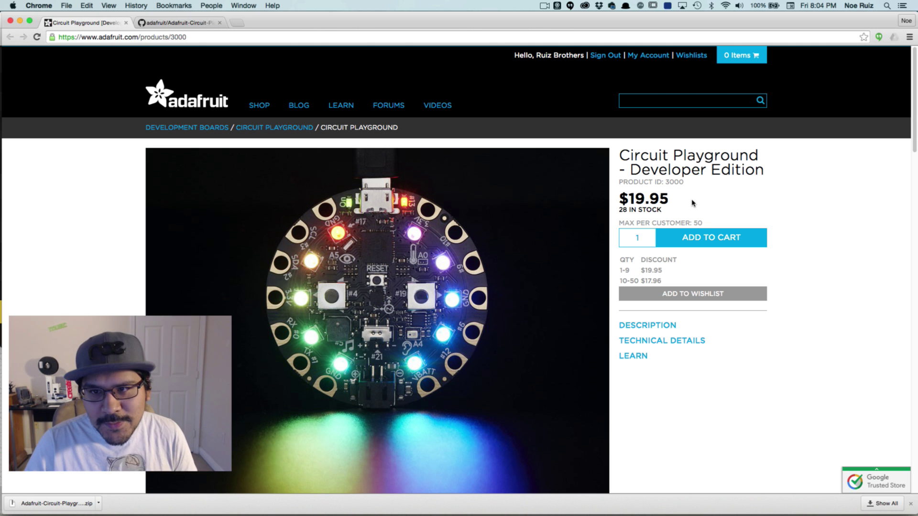
key("super+Tab")
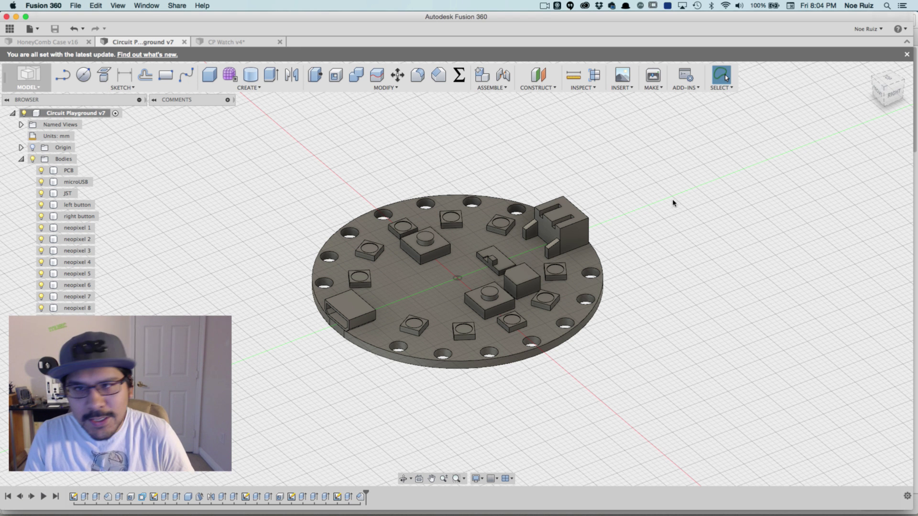